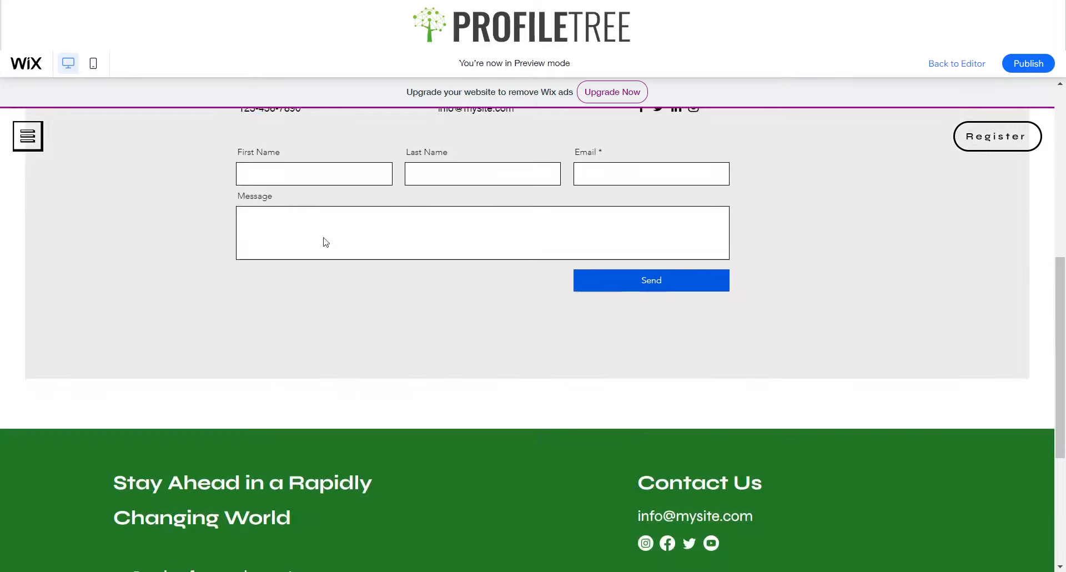
- Delete the Page Title section and the Let's Chat form section from the Contact page
scroll(557, 265, "up", 4)
scroll(649, 342, "up", 2)
scroll(649, 342, "up", 2)
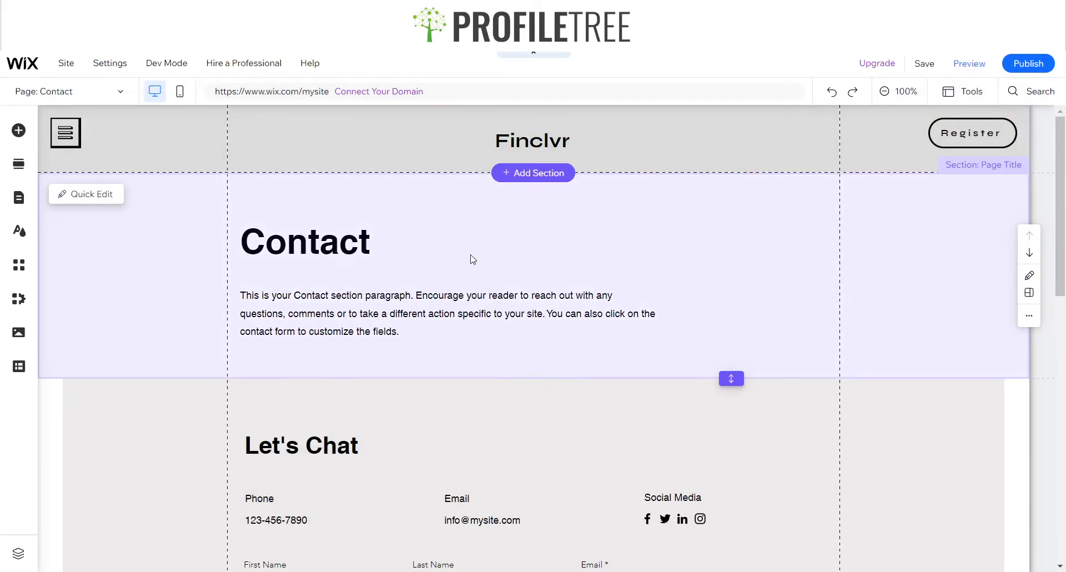
left_click(609, 276)
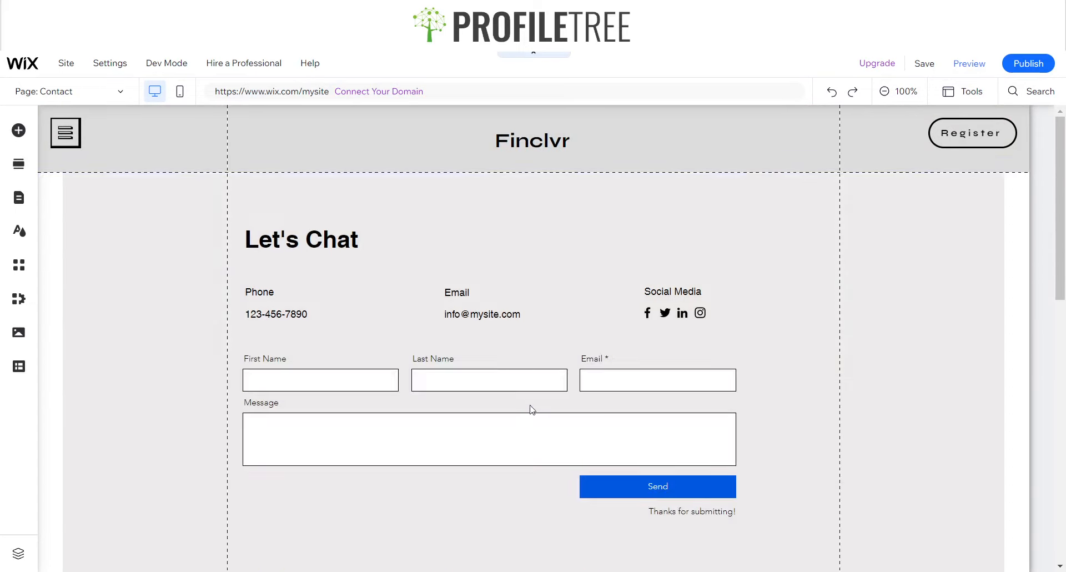
key("Delete")
left_click(549, 205)
key("Delete")
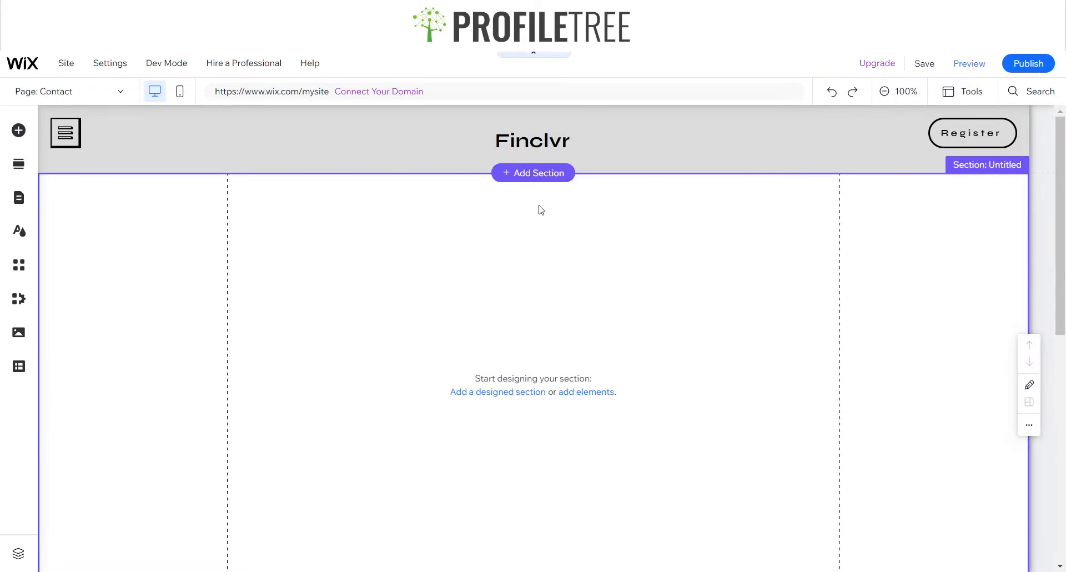
- Add the designed Contact section with contact details, a form and a map below the empty section
left_click(533, 173)
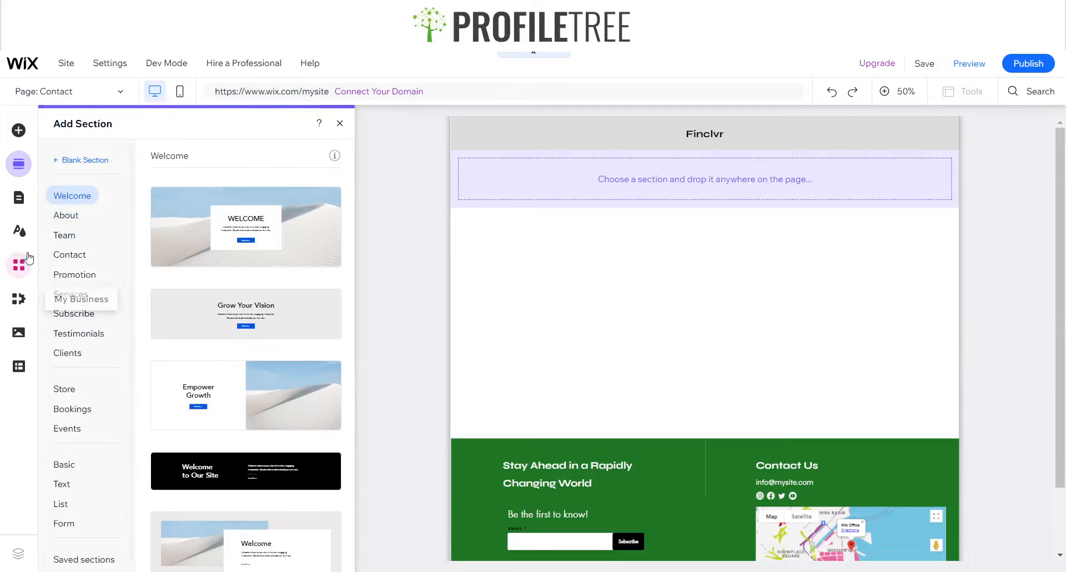
left_click(77, 261)
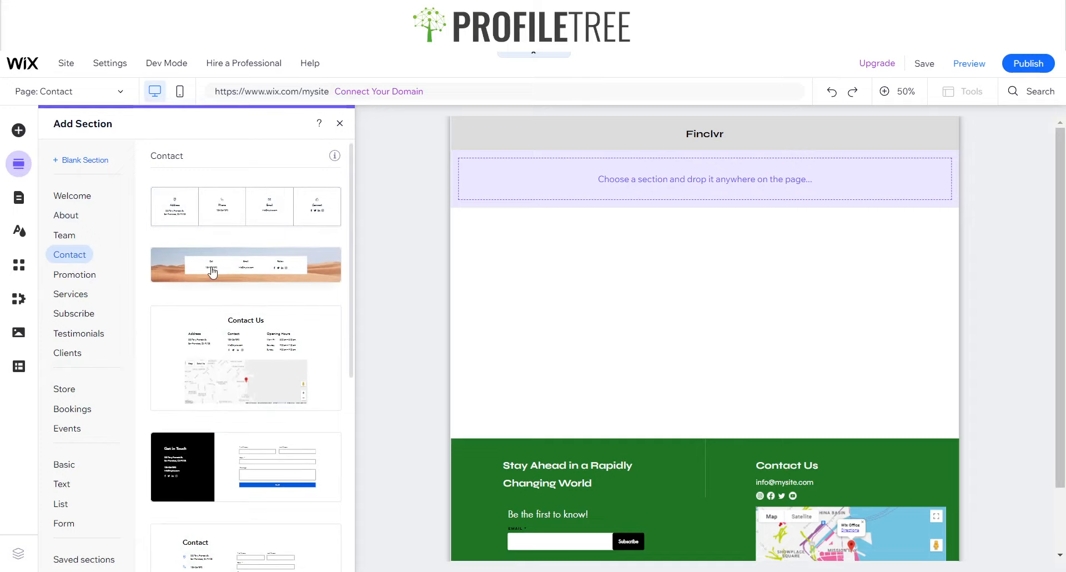
scroll(217, 333, "down", 2)
scroll(195, 377, "down", 4)
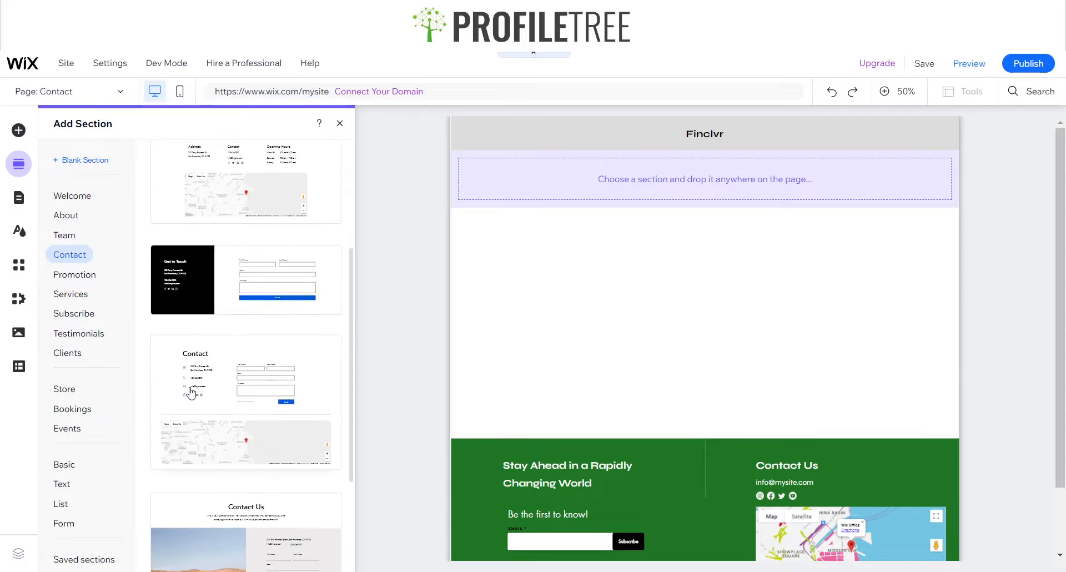
scroll(189, 405, "down", 3)
scroll(222, 355, "up", 7)
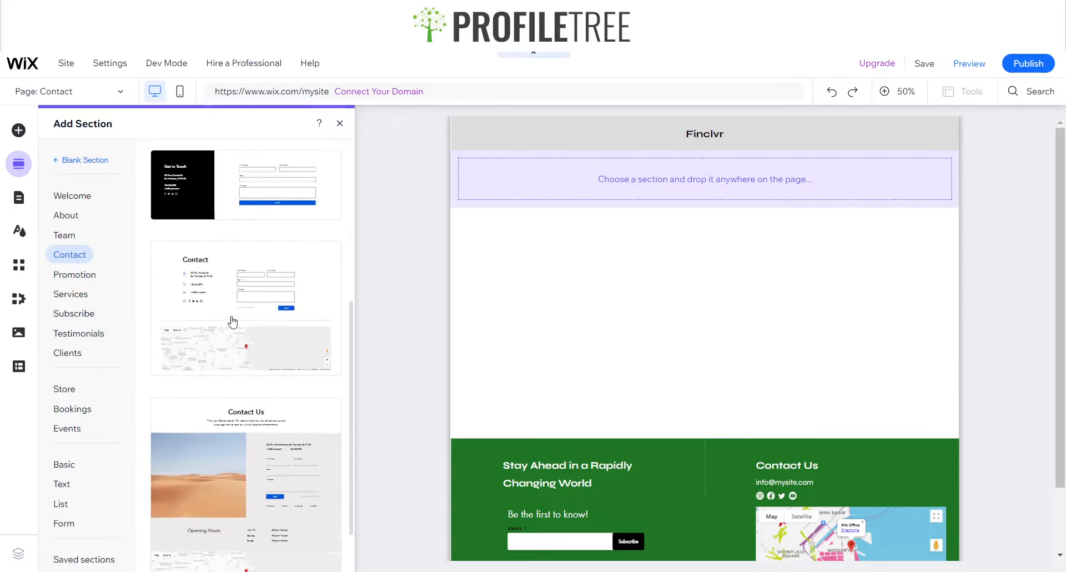
scroll(328, 400, "down", 4)
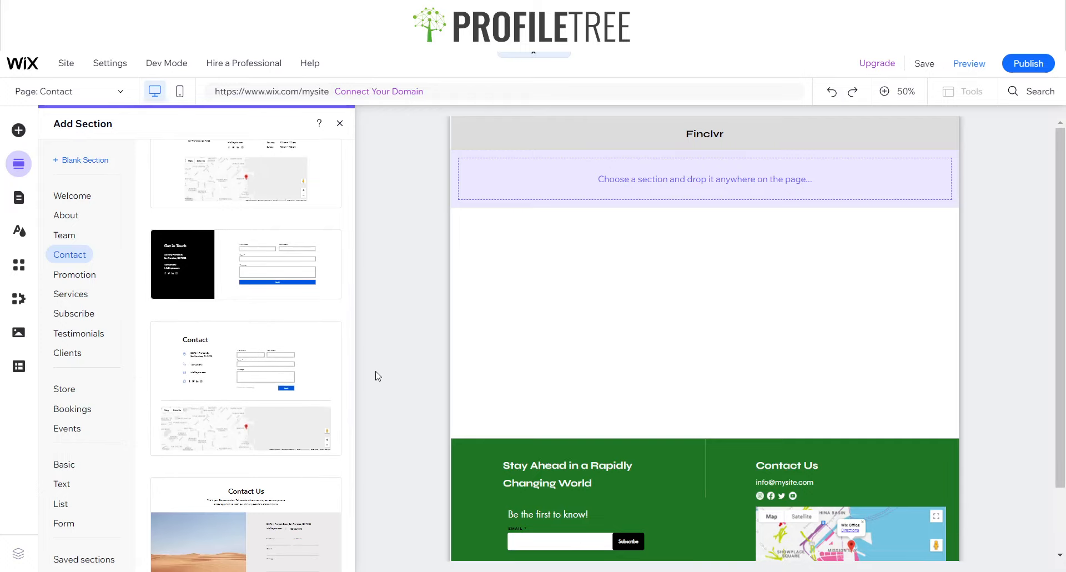
left_click_drag(321, 386, 479, 520)
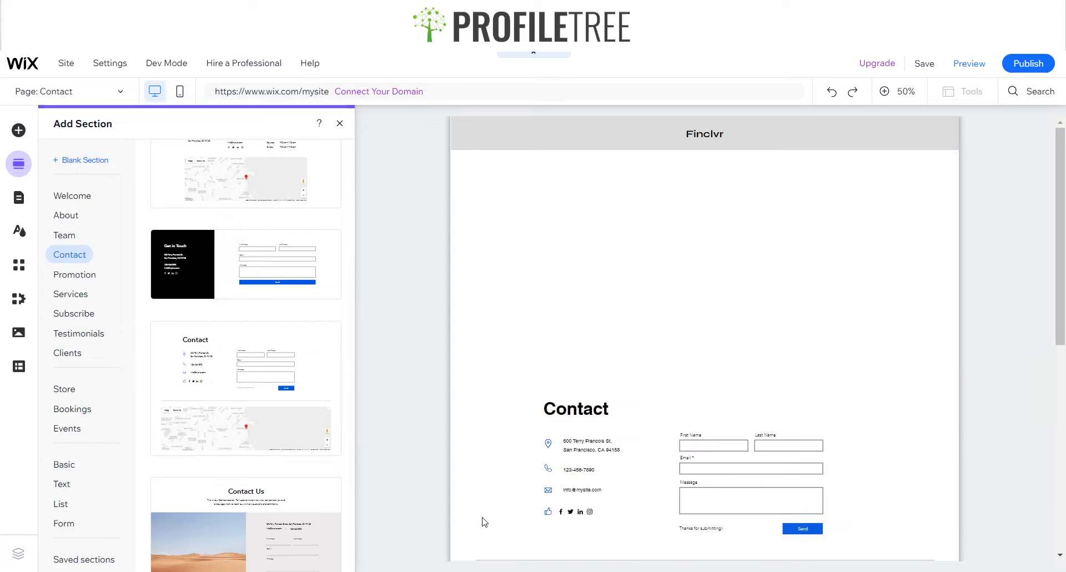
- Remove the empty untitled section above the new Contact section so it sits directly under the header
scroll(436, 334, "down", 10)
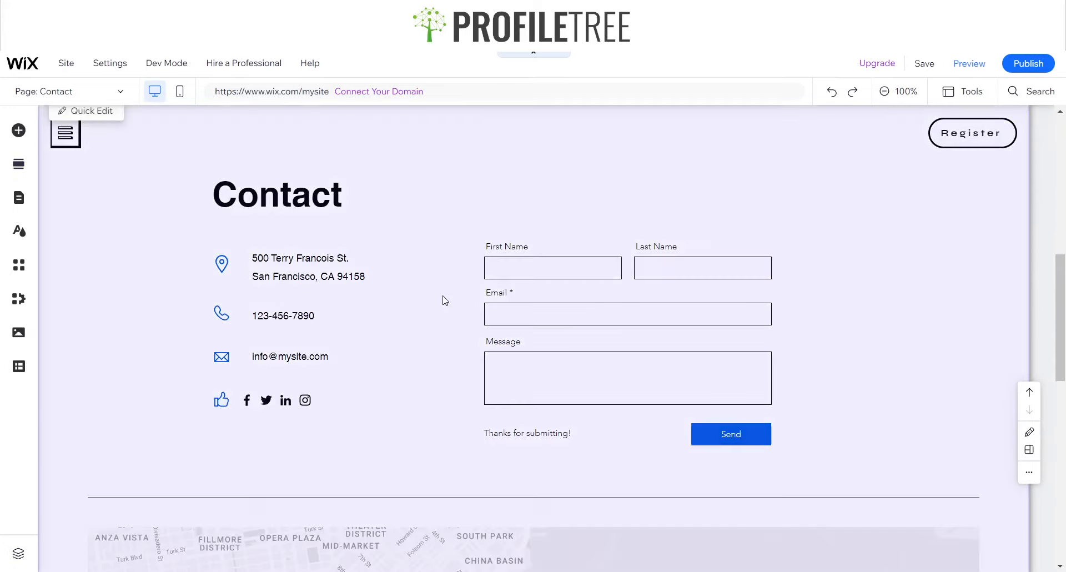
scroll(443, 300, "up", 6)
scroll(441, 309, "up", 4)
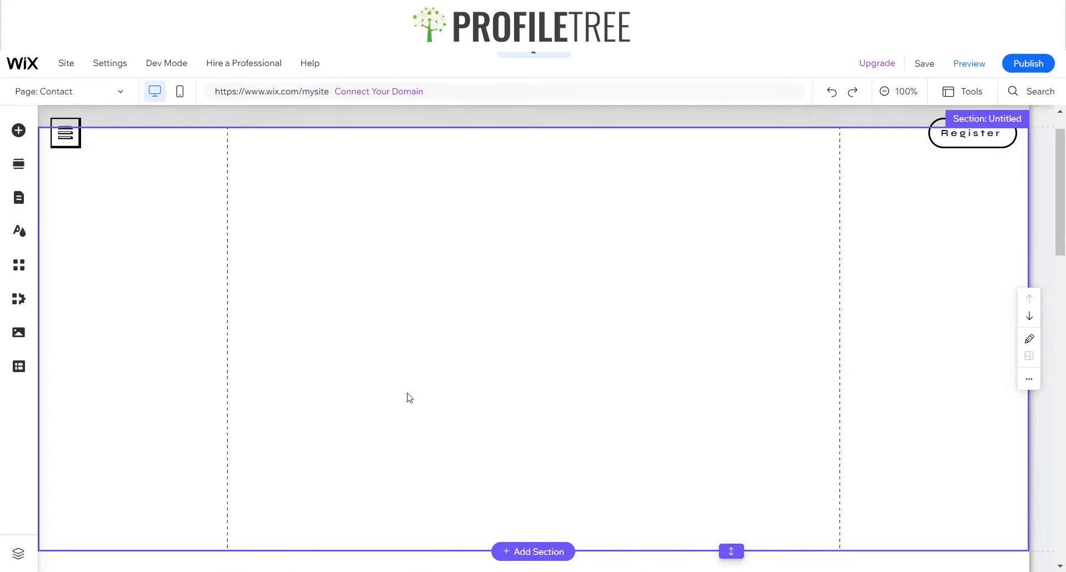
scroll(411, 396, "down", 8)
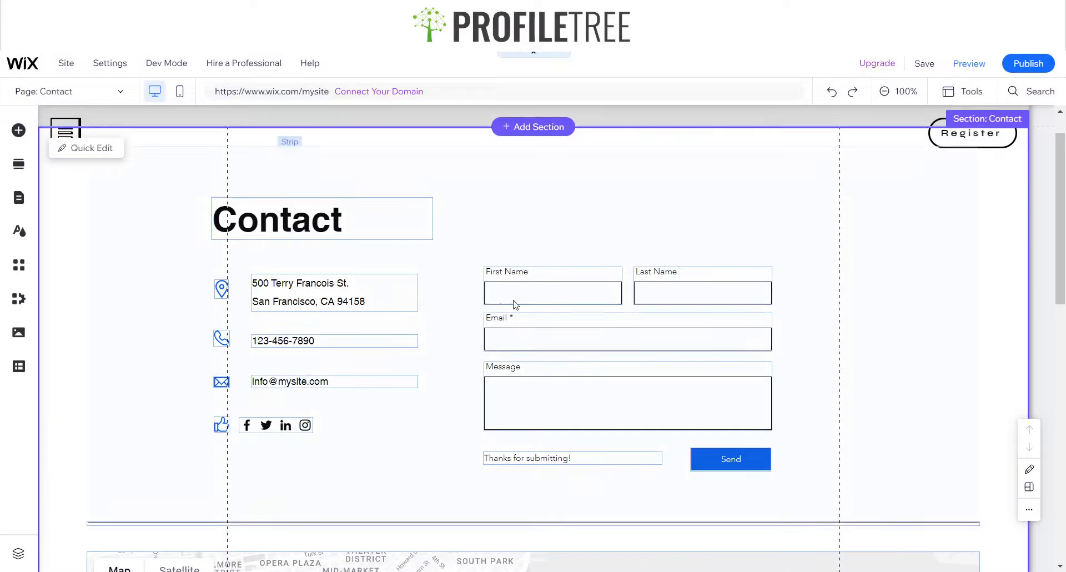
- Examine the contact form's settings, including Submit Message, Payment, Conditions, Contacts and Automations
left_click(515, 303)
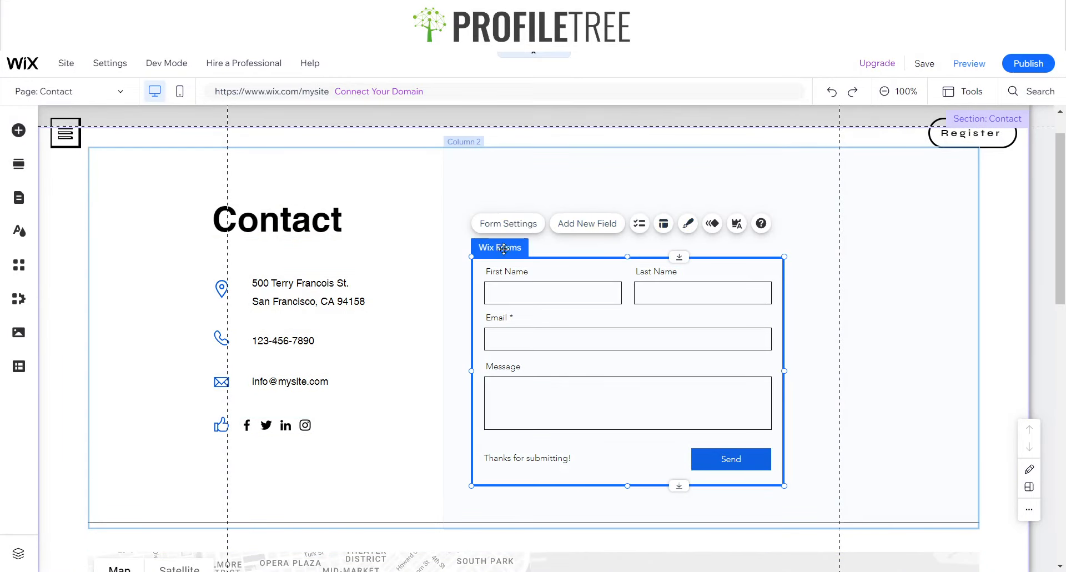
left_click(510, 223)
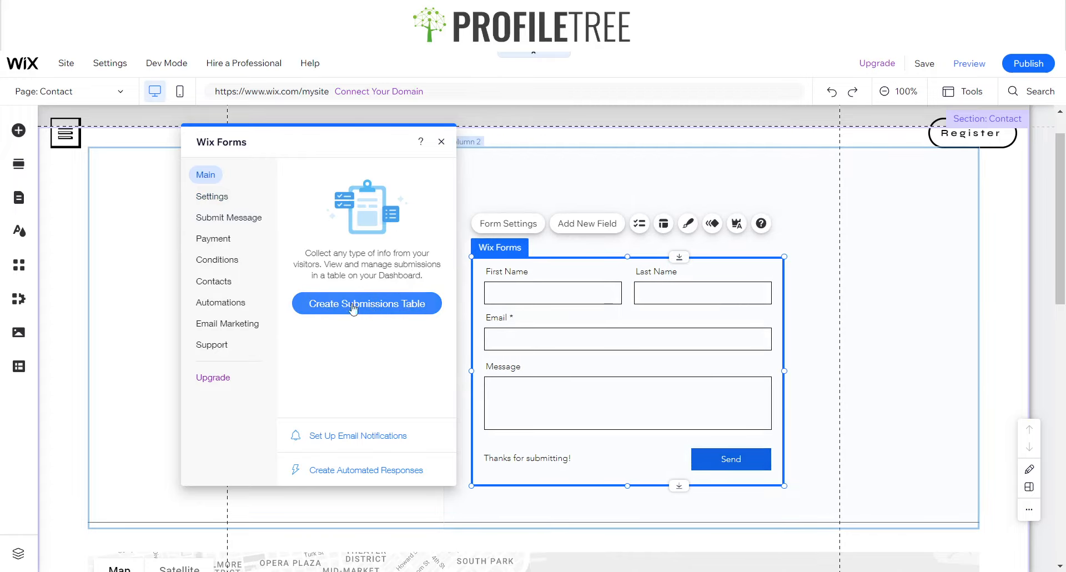
left_click_drag(307, 253, 436, 289)
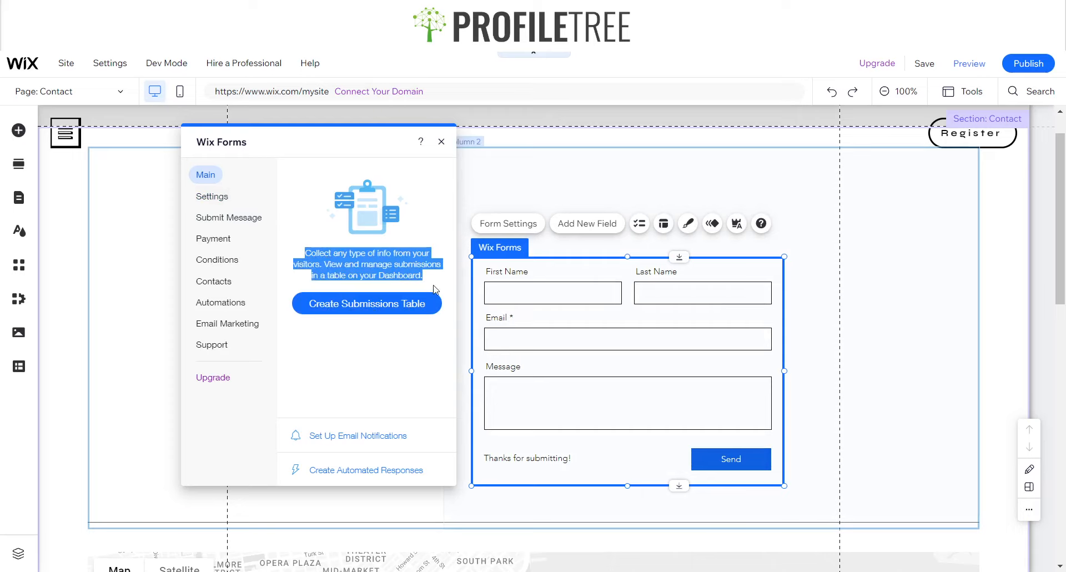
left_click(211, 197)
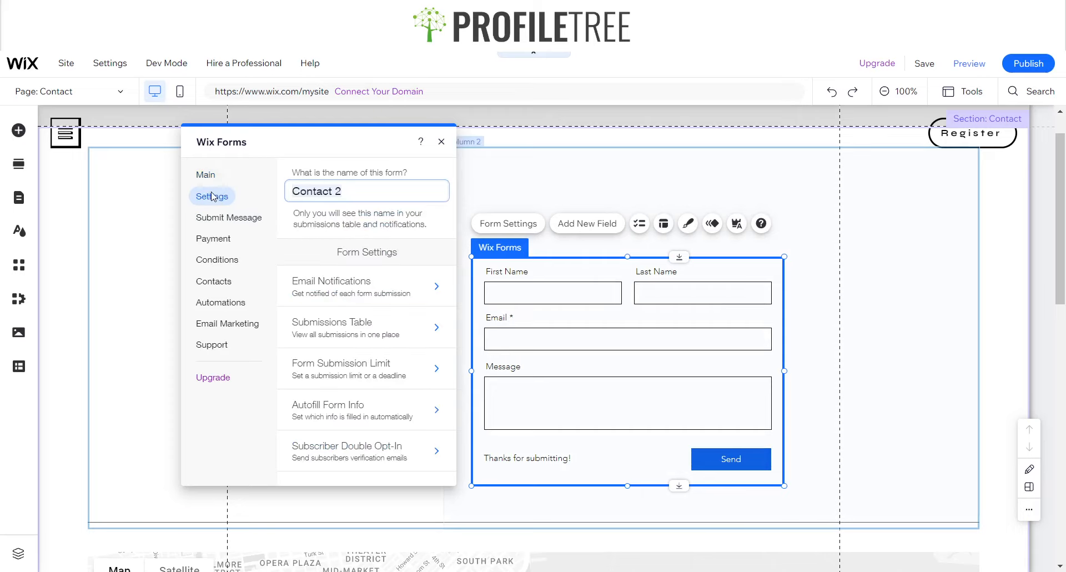
left_click(223, 219)
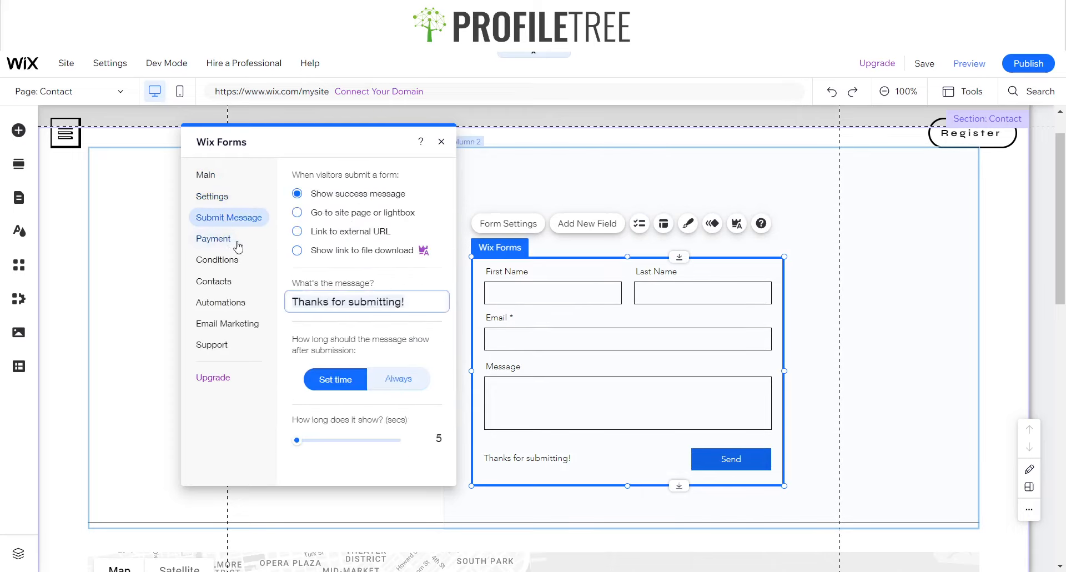
left_click(227, 240)
left_click(224, 259)
left_click(214, 281)
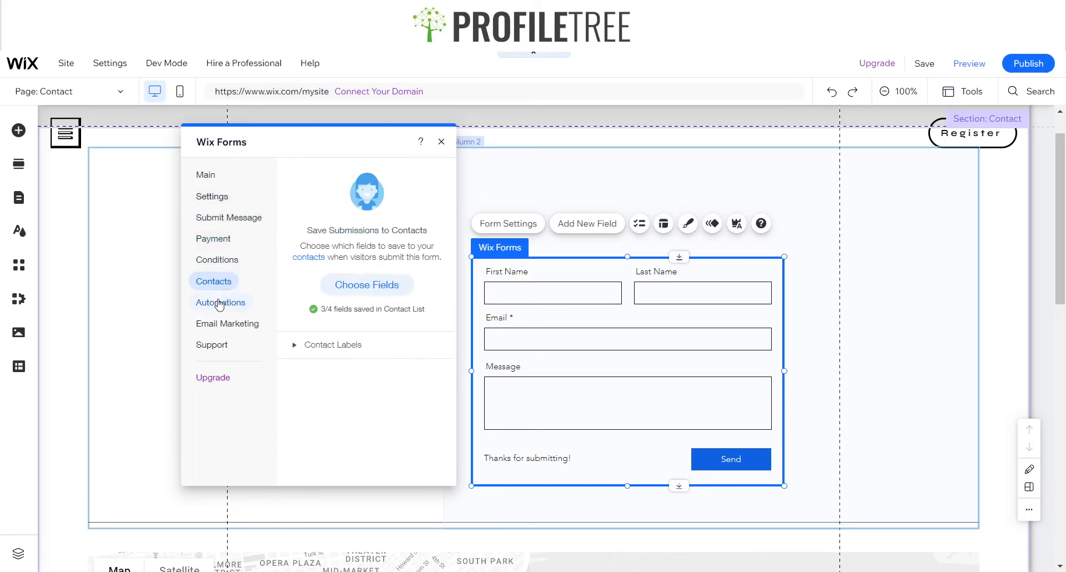
left_click(221, 302)
left_click(441, 143)
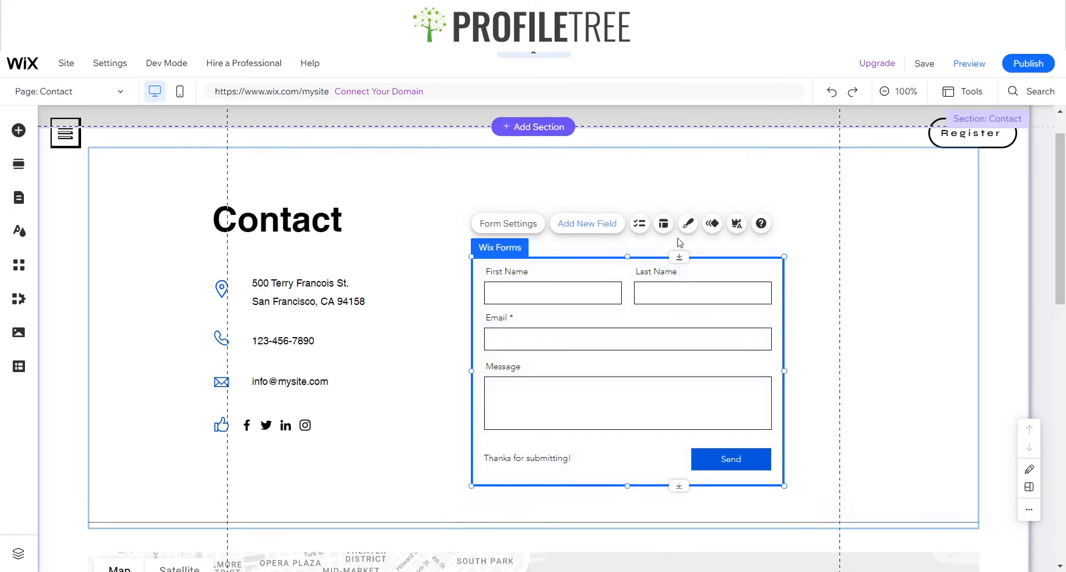
- Inspect the Contact section's address text, vector icons, form and two columns as separately editable elements
left_click(254, 292)
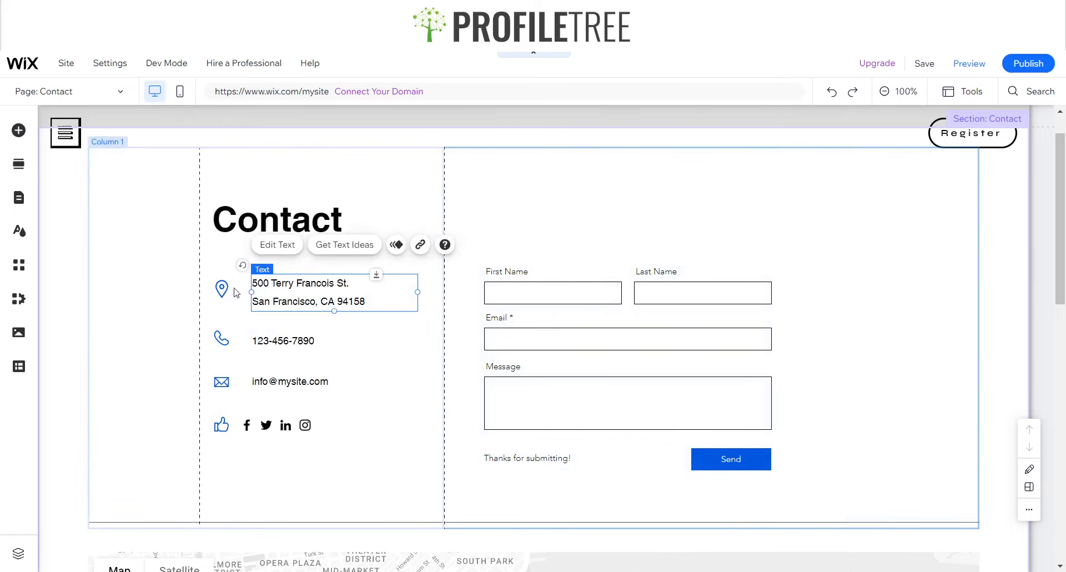
left_click(224, 288)
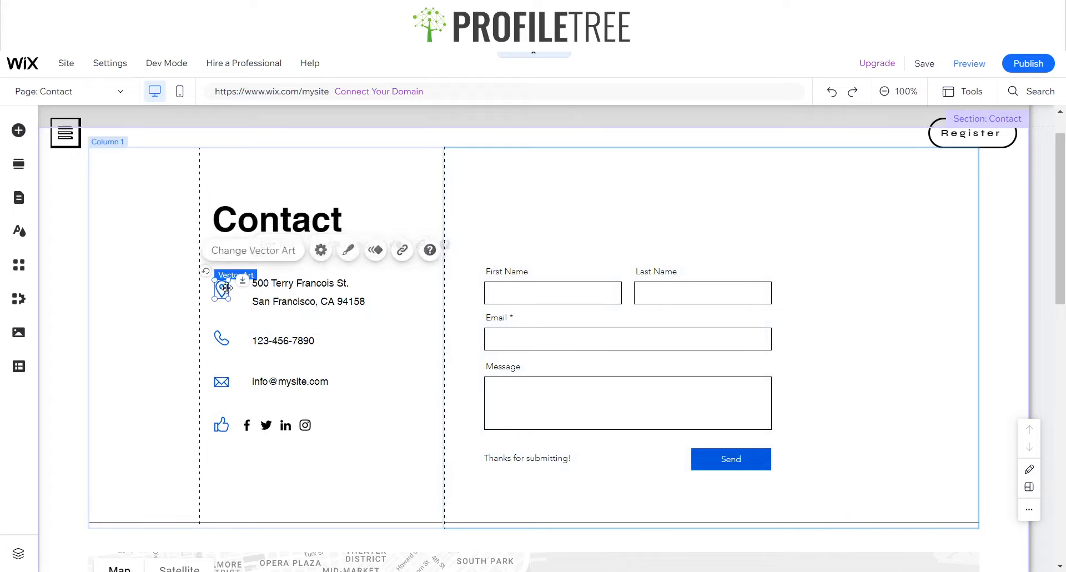
left_click(222, 339)
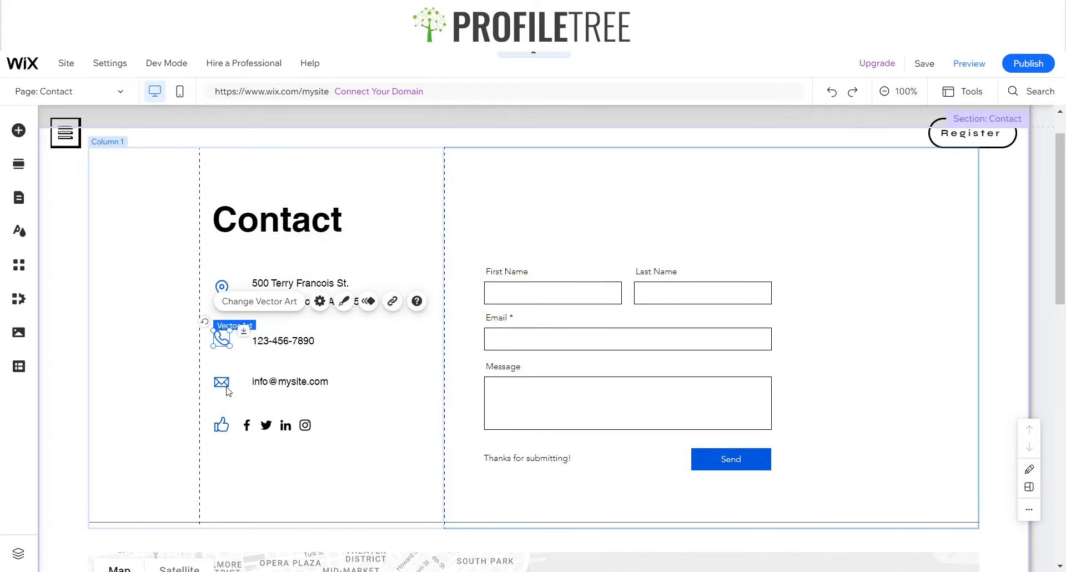
left_click(222, 383)
left_click(221, 425)
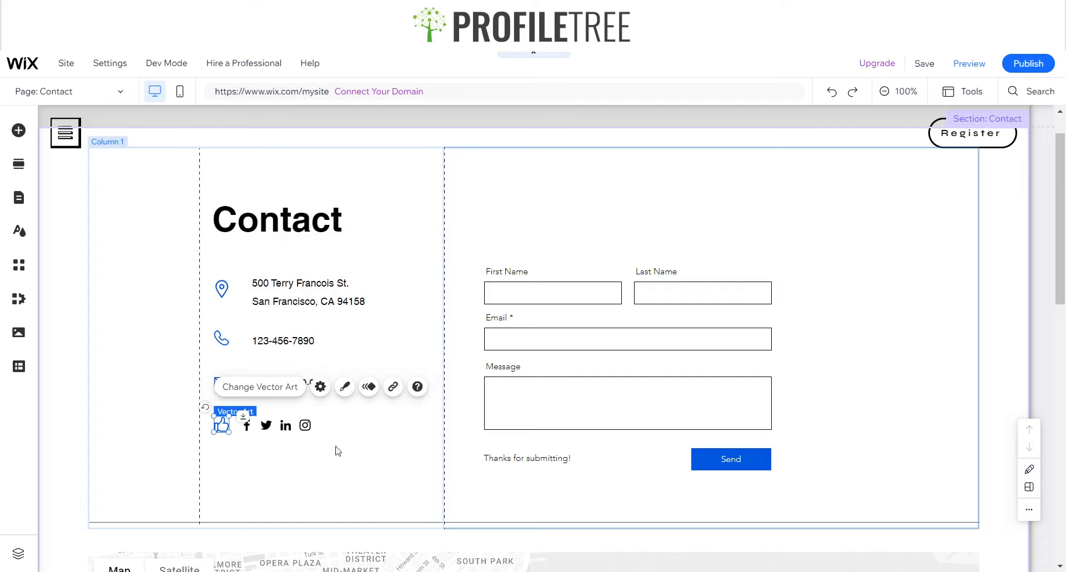
left_click(402, 341)
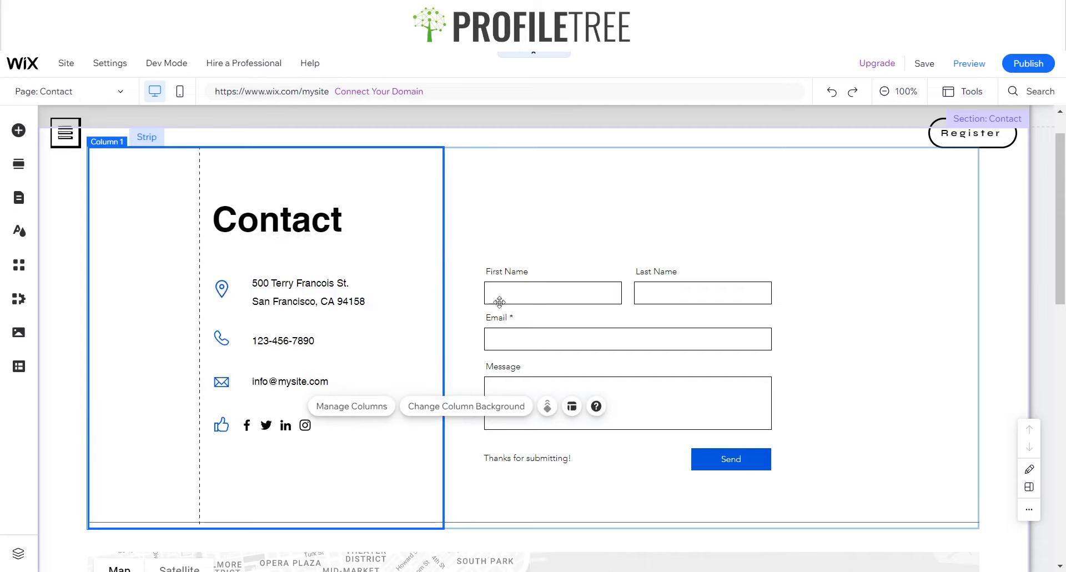
left_click(707, 326)
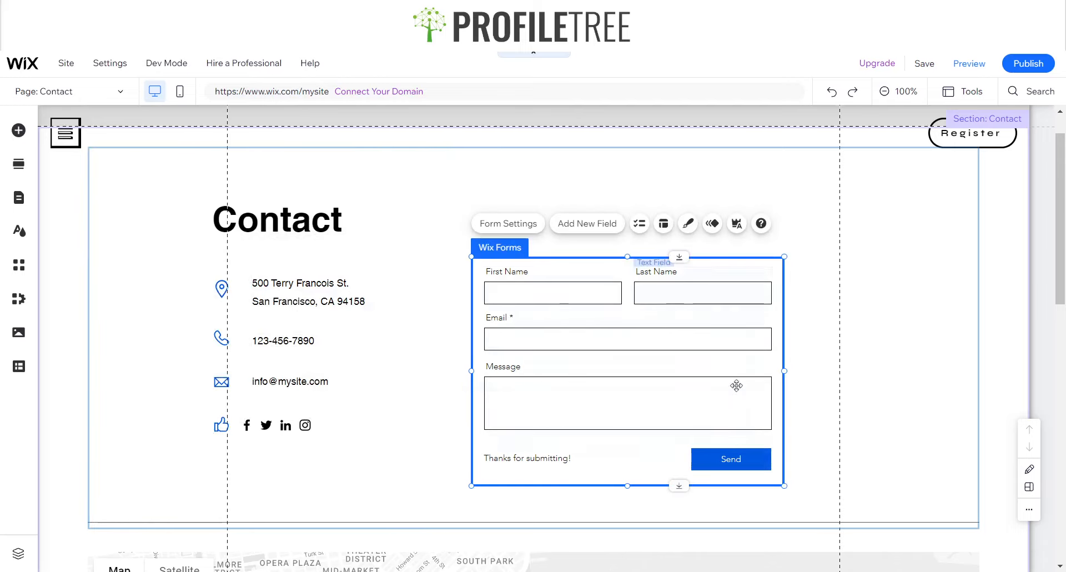
left_click(427, 184)
left_click(542, 193)
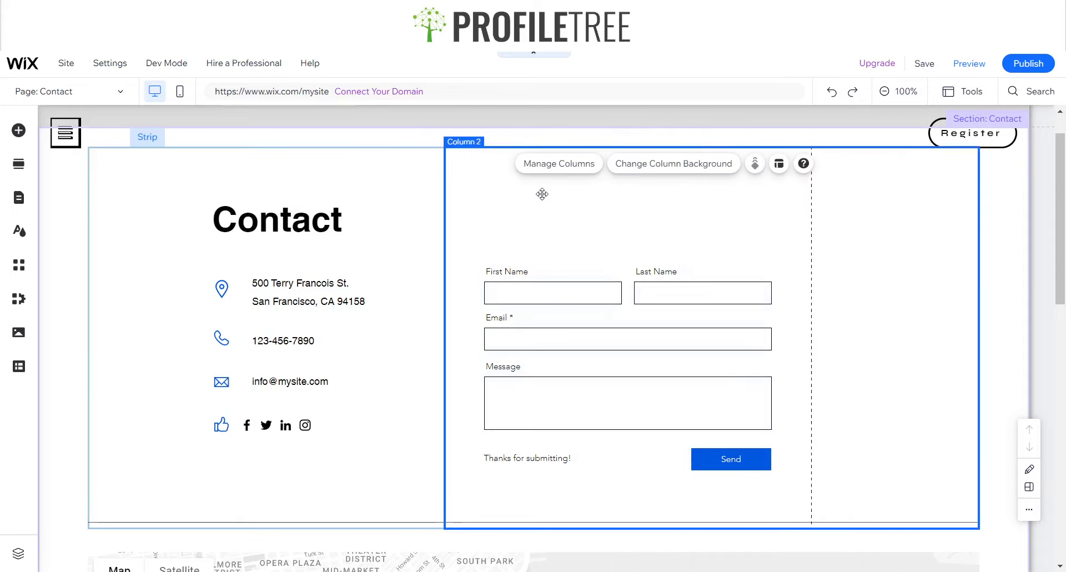
- Delete the strip holding the contact details and form, and add a blank section at the top of the page
left_click(74, 177)
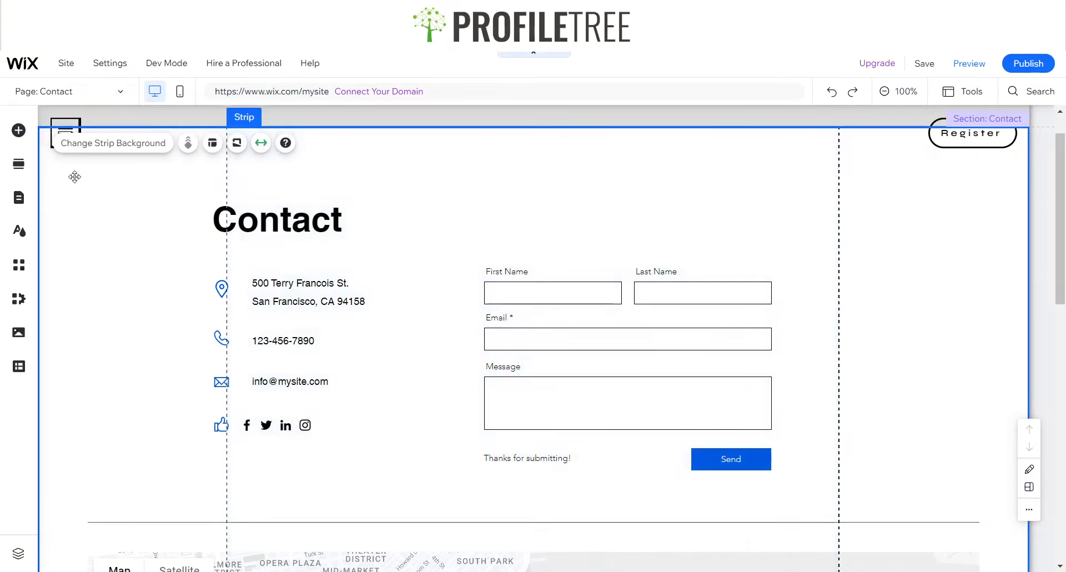
key("Delete")
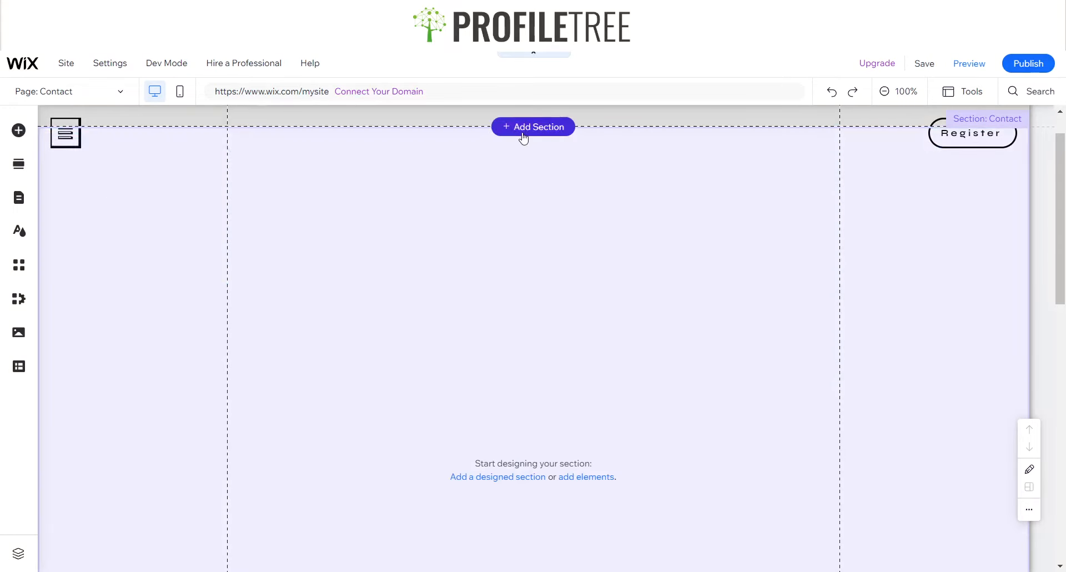
left_click(525, 133)
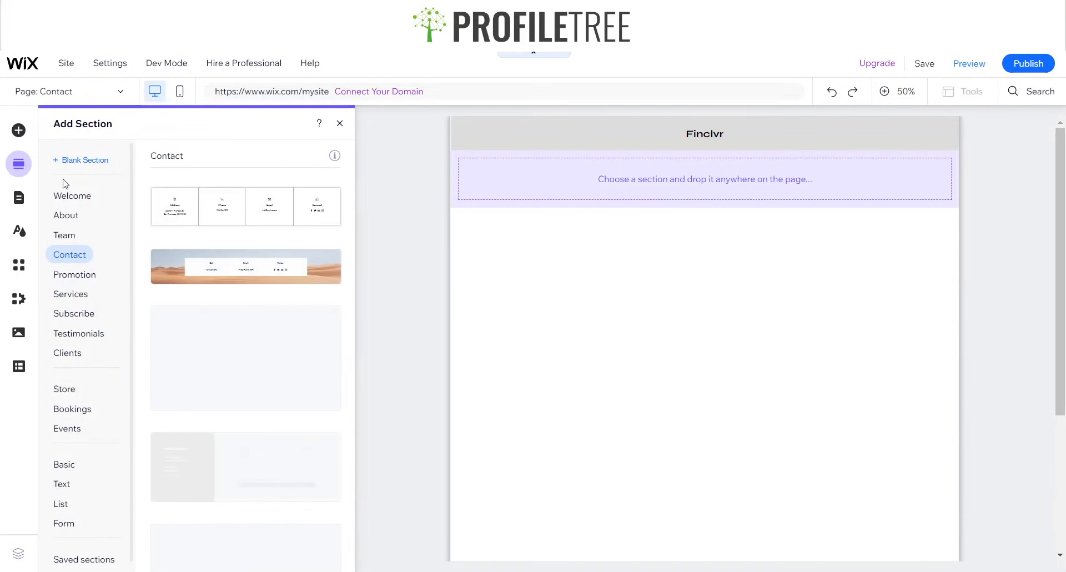
left_click(89, 161)
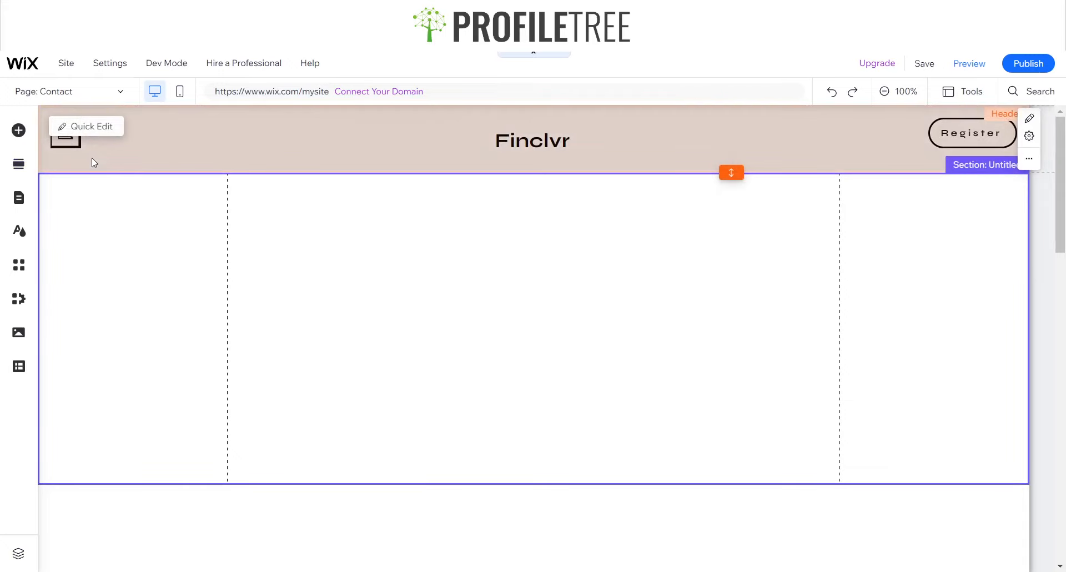
- Add the black Classic strip to the blank section and fit the strip and section to the same height
left_click(25, 139)
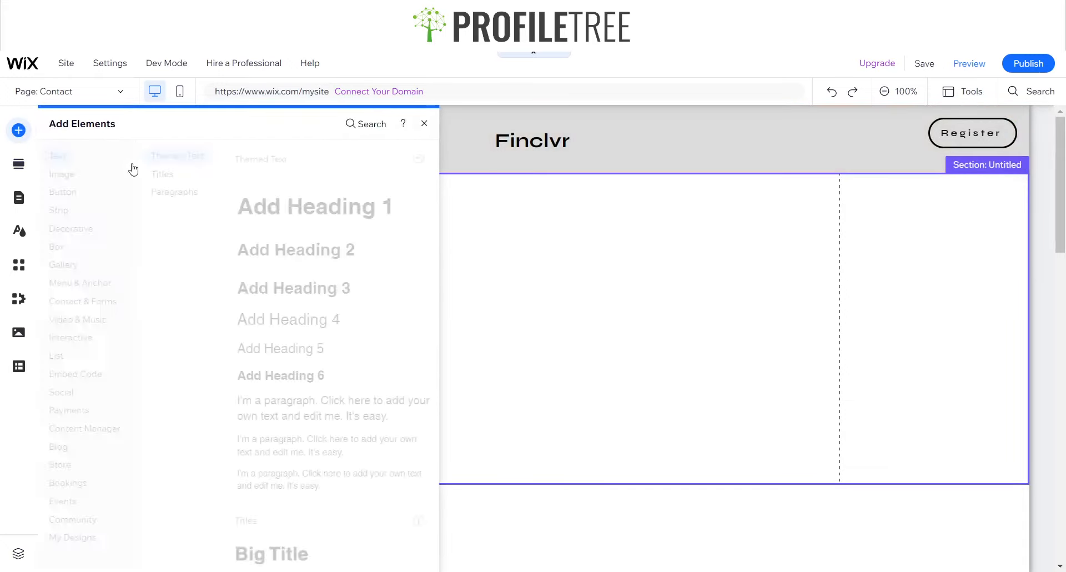
mouse_move(65, 209)
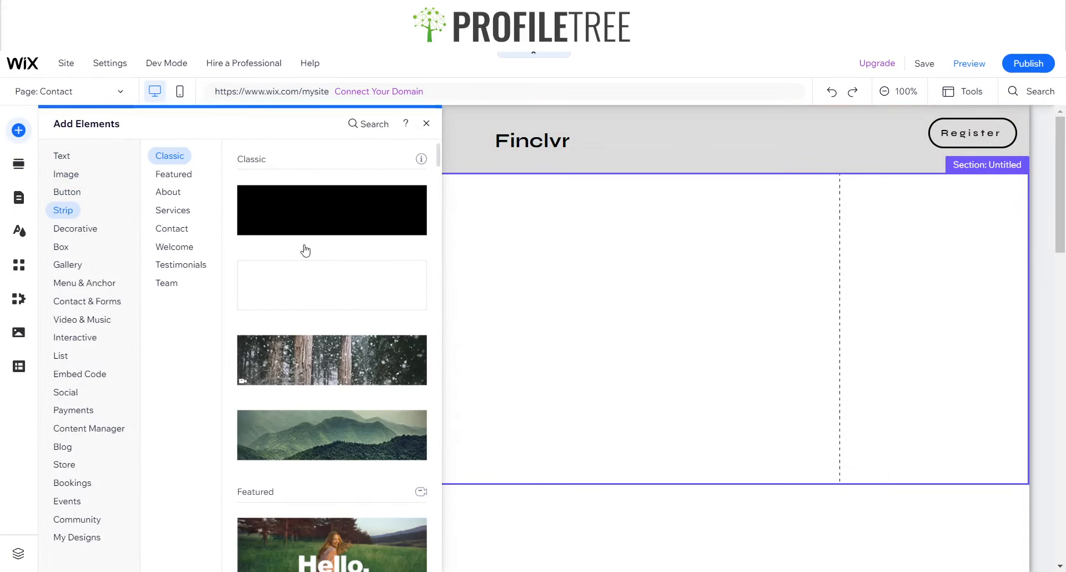
left_click(316, 222)
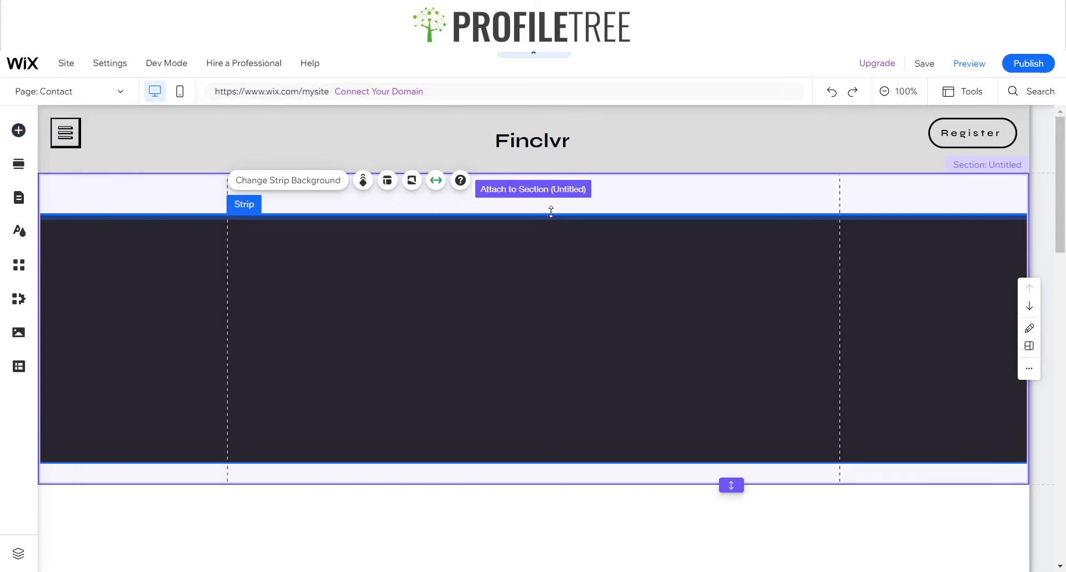
left_click_drag(552, 180, 554, 174)
left_click_drag(716, 420, 718, 484)
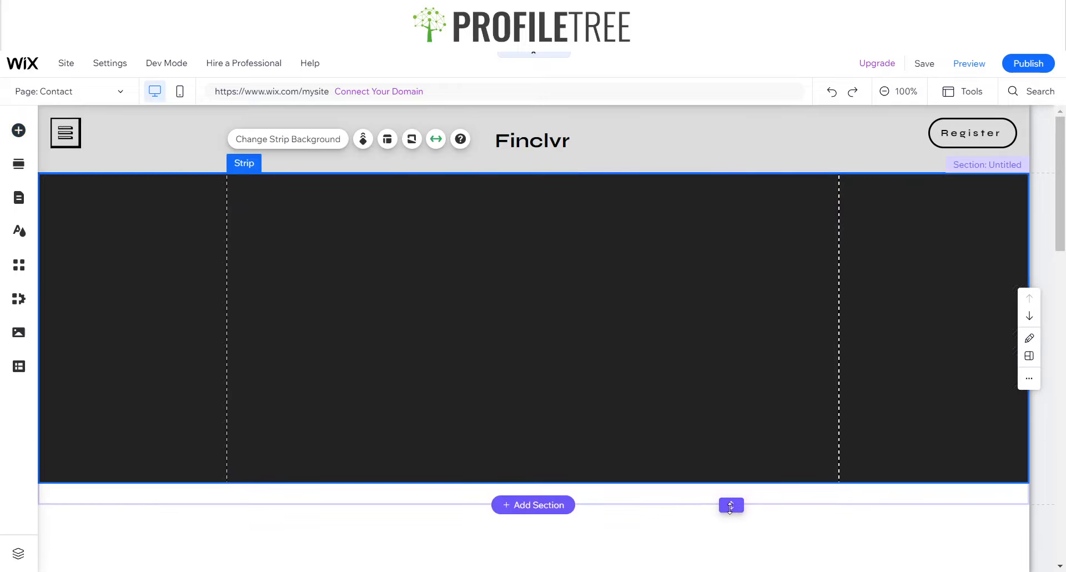
double_click(731, 506)
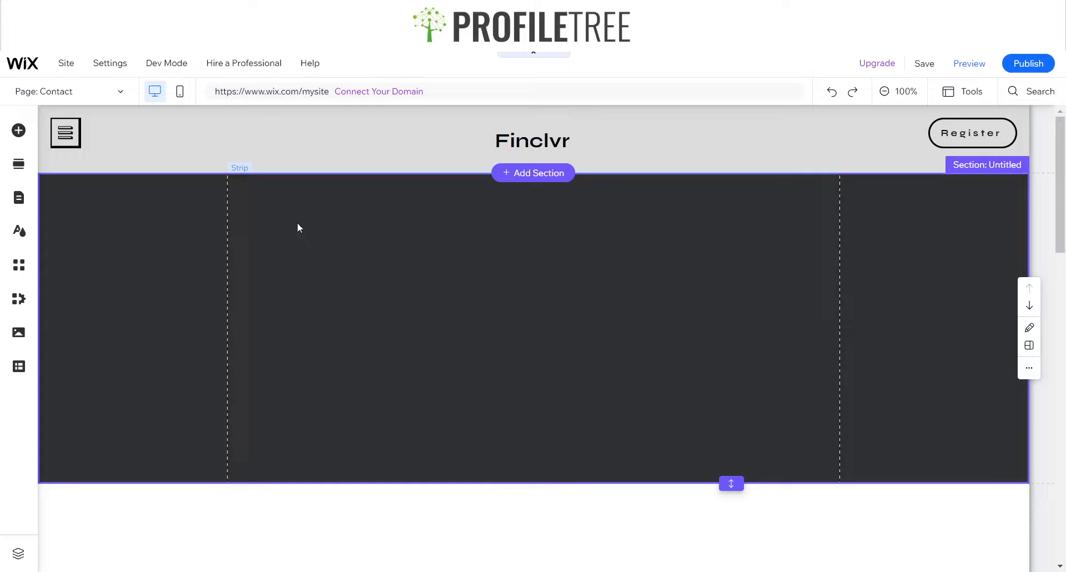
- Change the strip's background colour to the light grey #DBDBDB
left_click(314, 245)
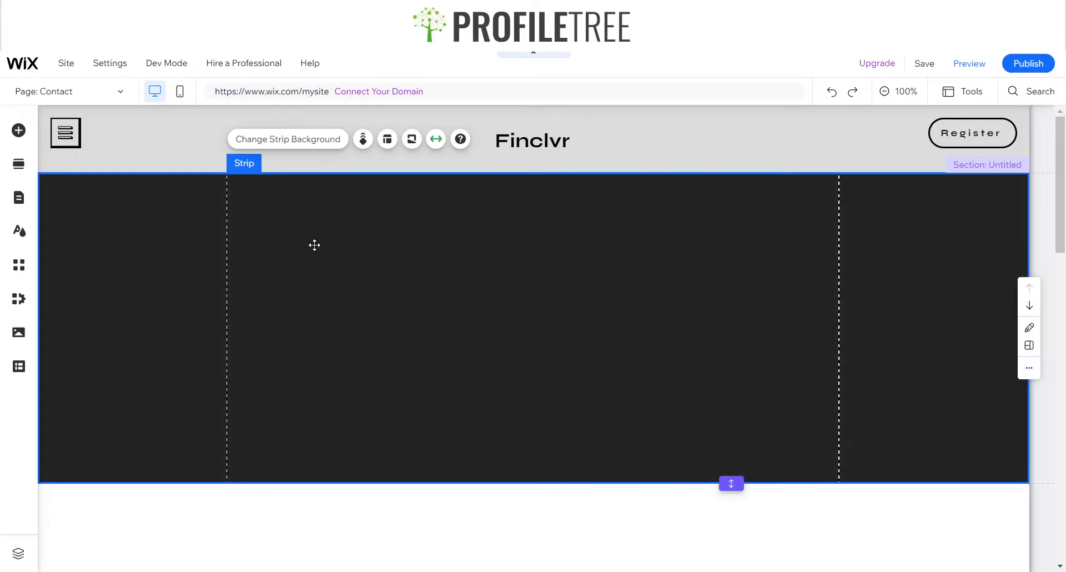
left_click(314, 144)
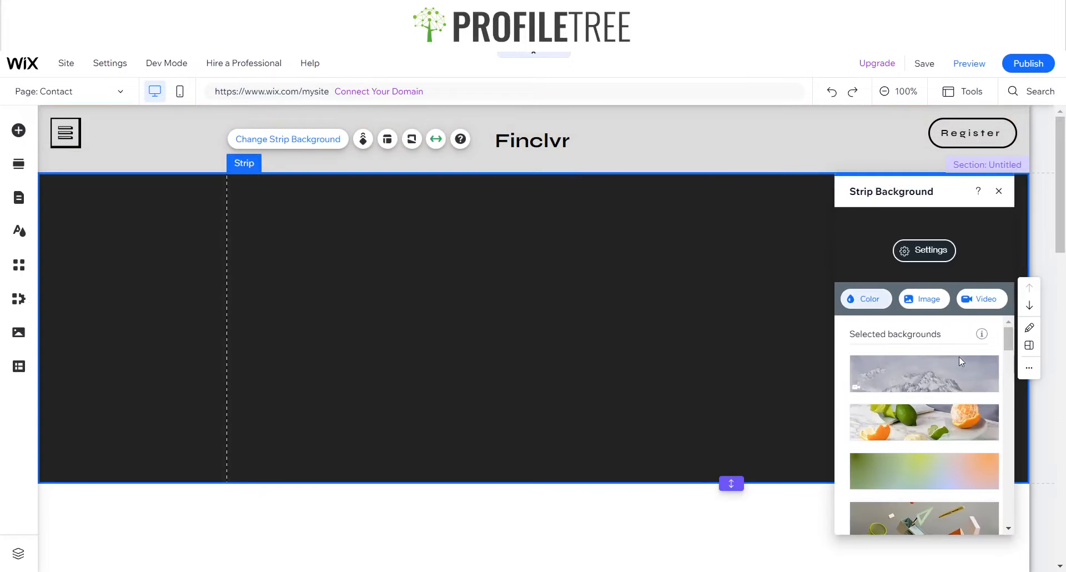
left_click(865, 299)
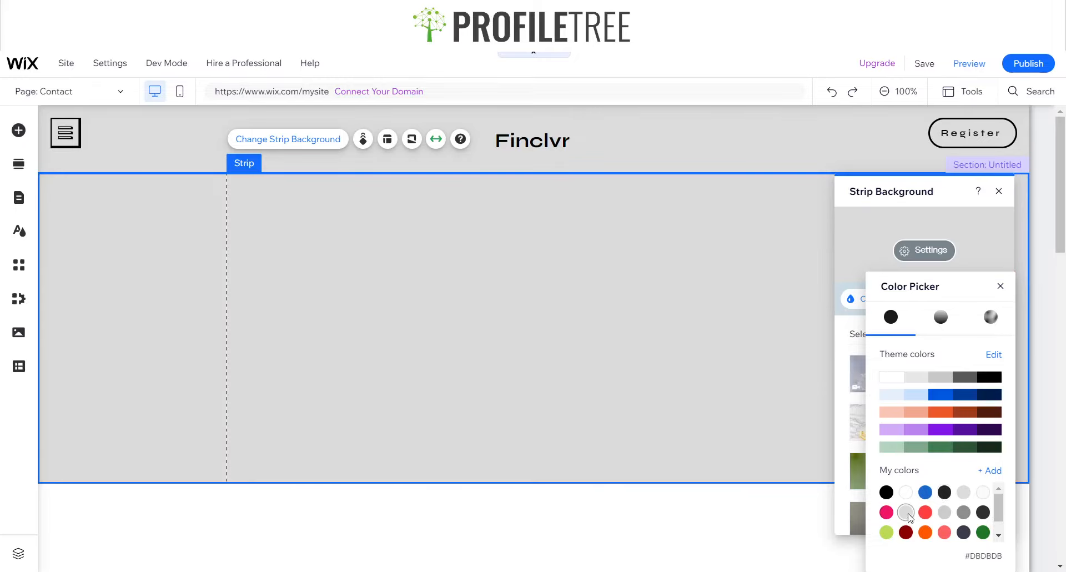
left_click(908, 513)
left_click(1000, 286)
left_click(999, 201)
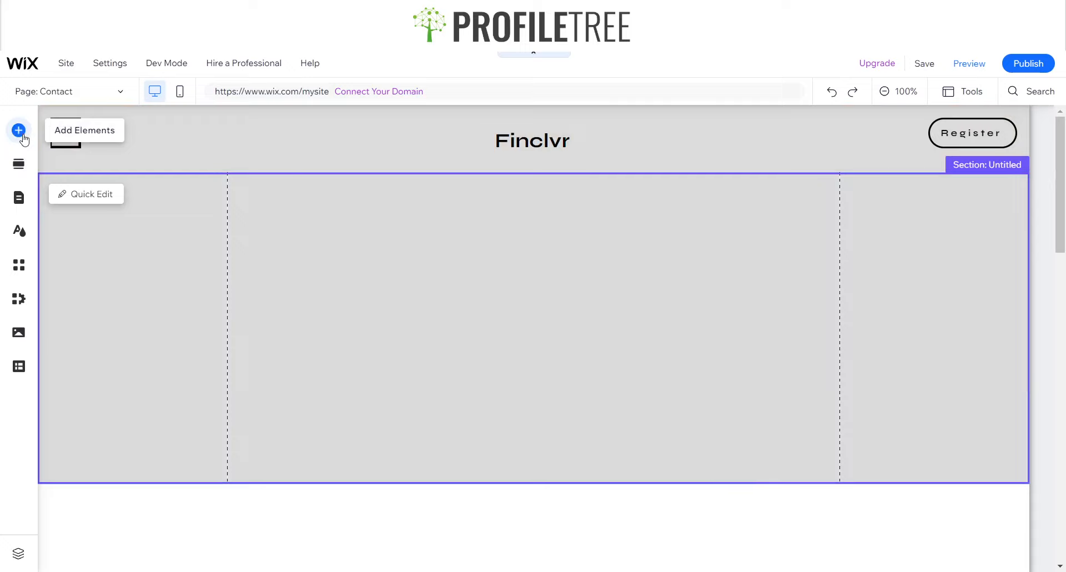
- Browse the addable element categories, including Contact strips, Decorative, Box, Gallery, Menu & Anchor and Contact & Forms
left_click(23, 136)
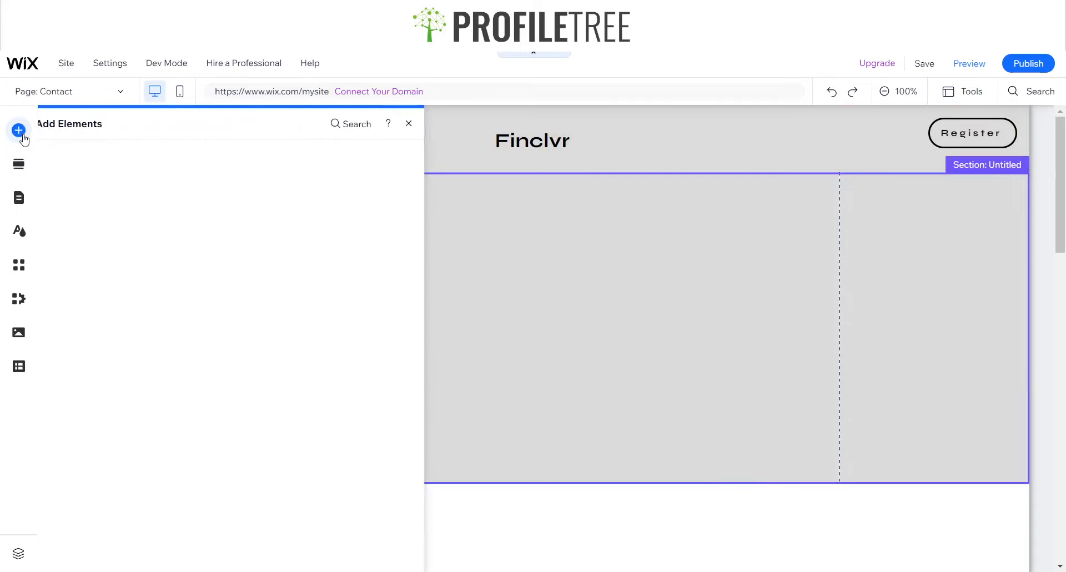
left_click(173, 229)
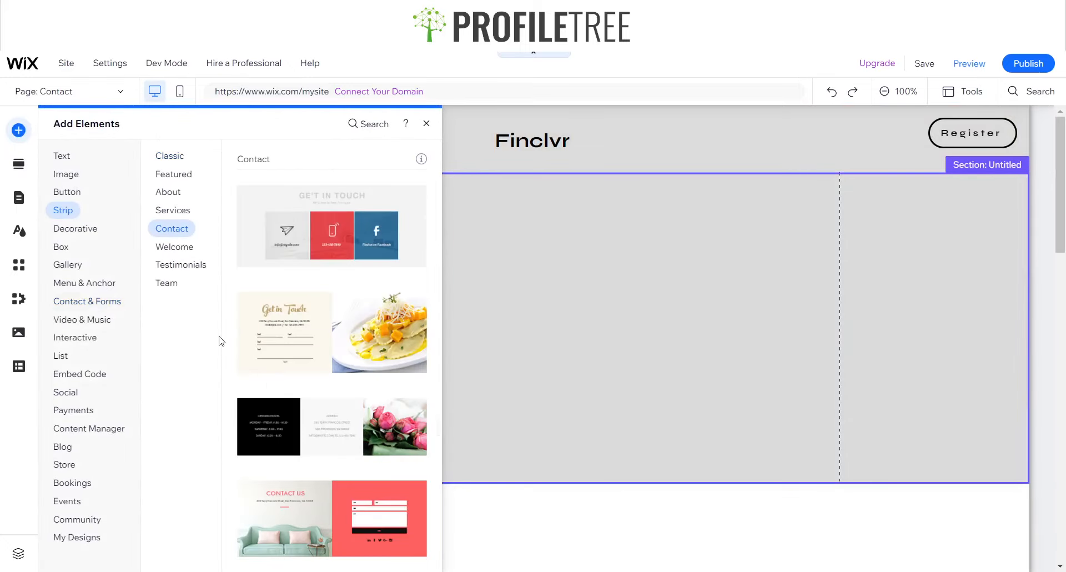
left_click(85, 311)
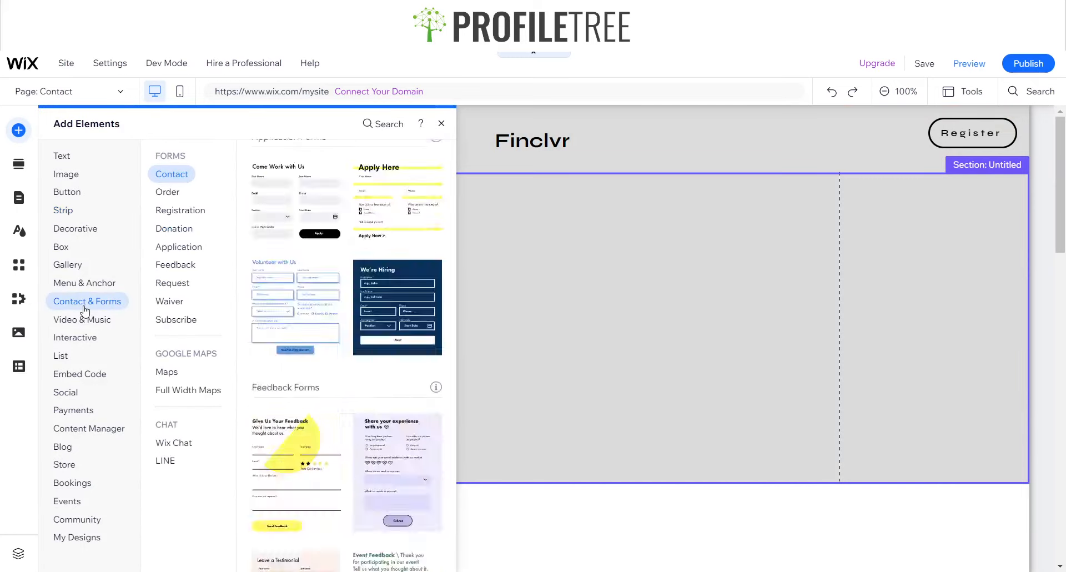
left_click(76, 232)
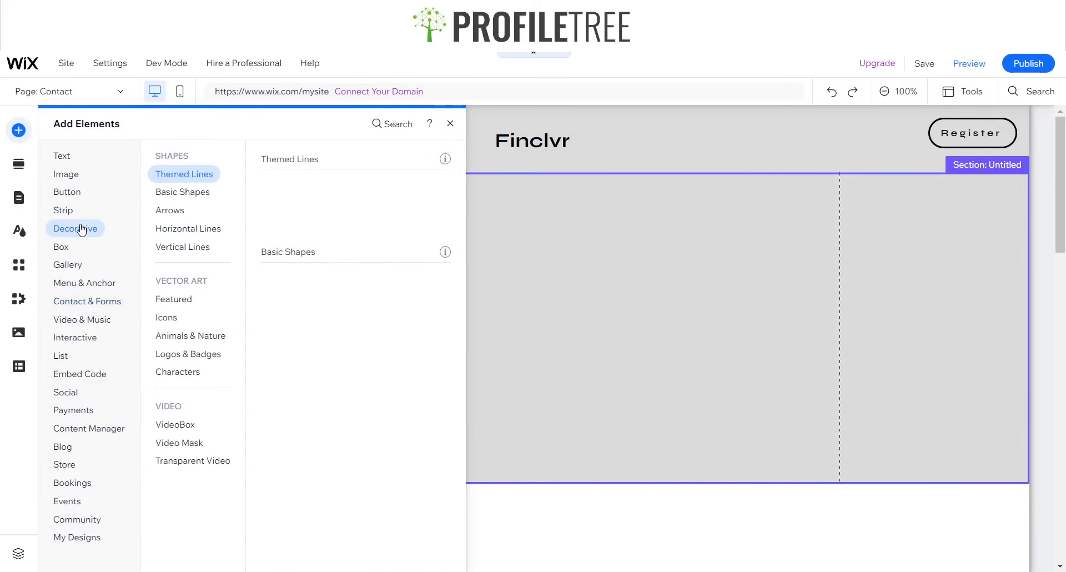
left_click(67, 251)
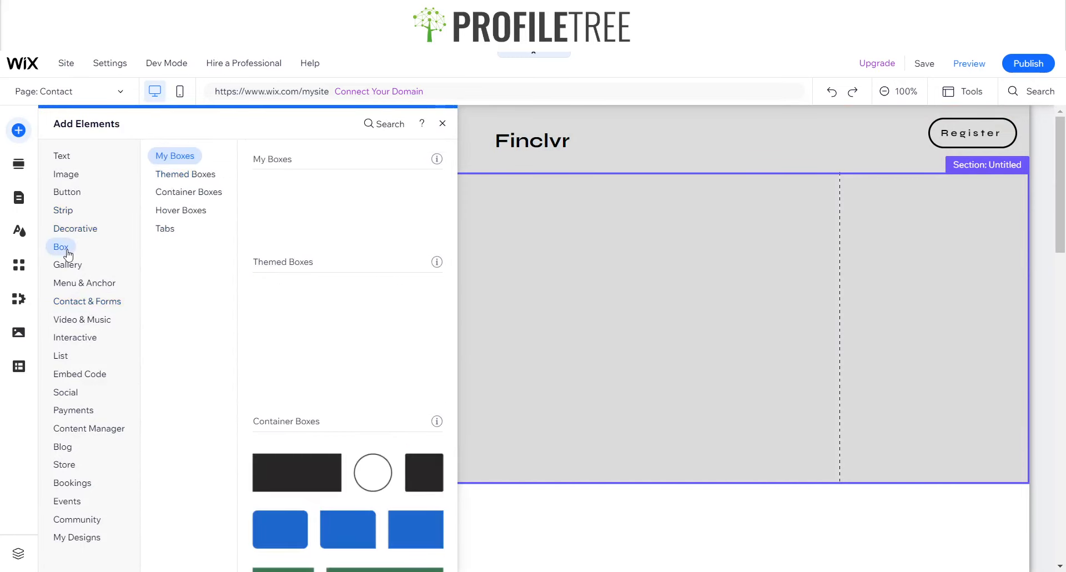
left_click(66, 268)
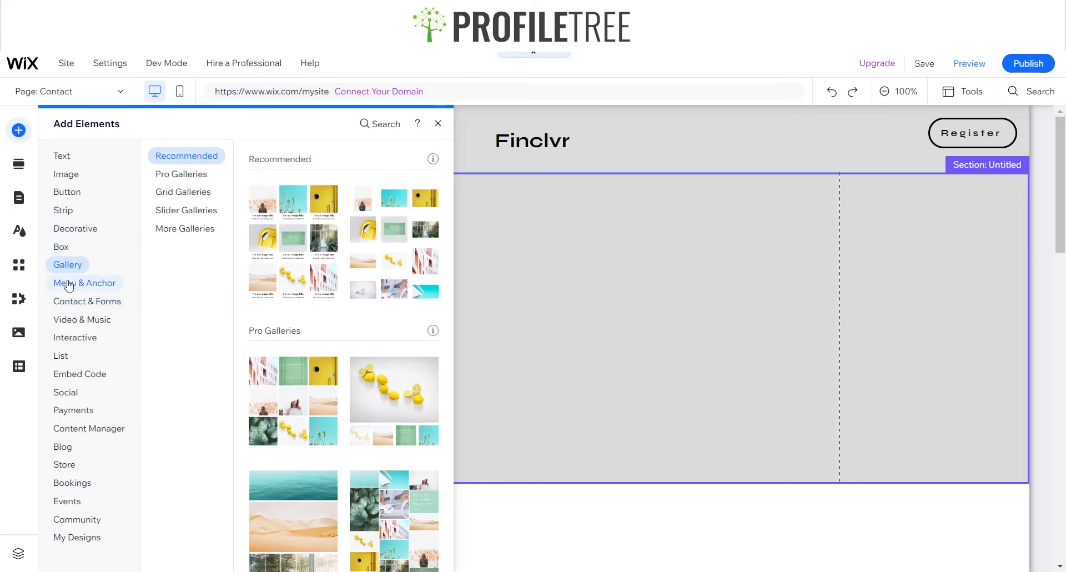
left_click(69, 287)
left_click(77, 306)
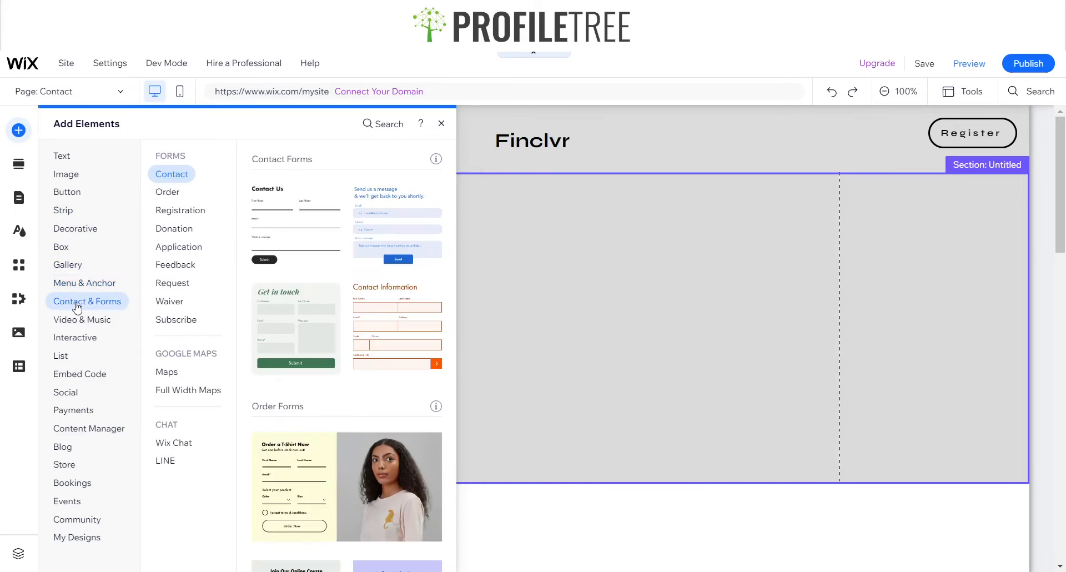
- Examine the ready-made form templates, from contact, order and registration forms through feedback, request, waiver and subscribe forms
left_click(170, 191)
left_click(173, 175)
scroll(285, 212, "down", 4)
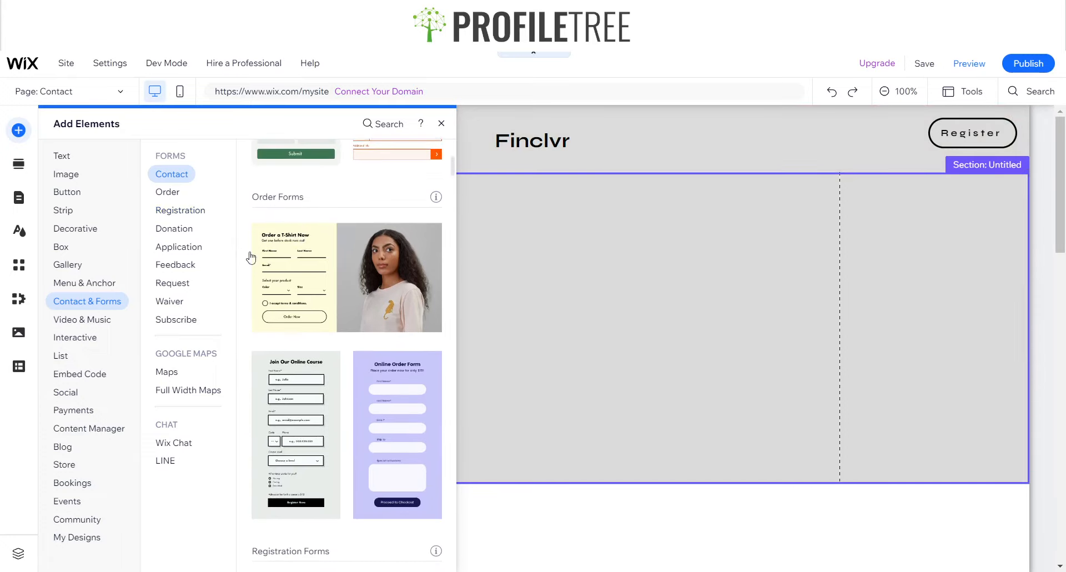
scroll(249, 256, "down", 6)
scroll(319, 305, "down", 1)
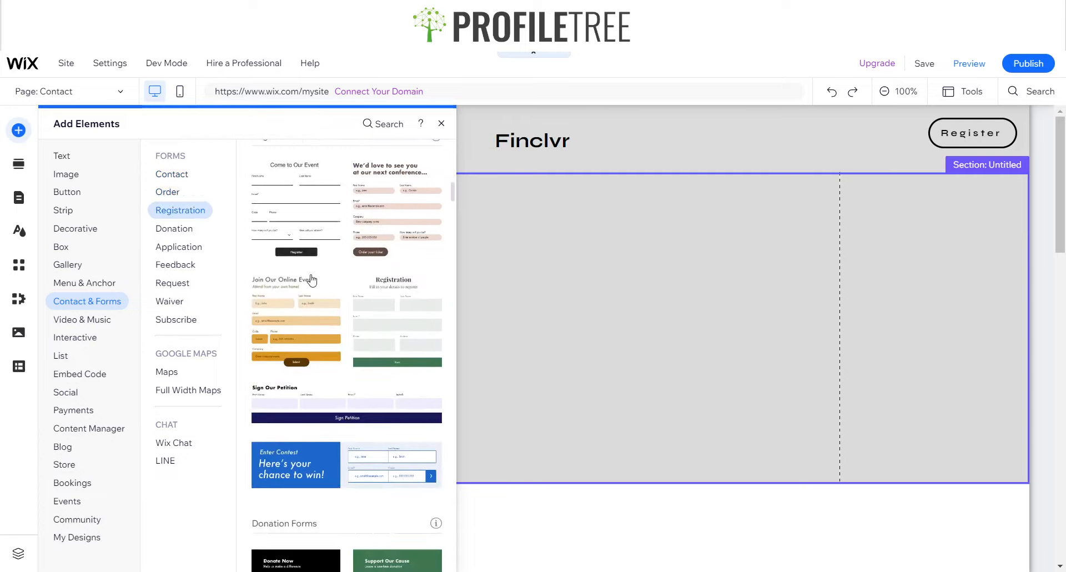
scroll(333, 289, "up", 2)
scroll(377, 339, "down", 5)
scroll(344, 403, "up", 1)
scroll(319, 417, "down", 6)
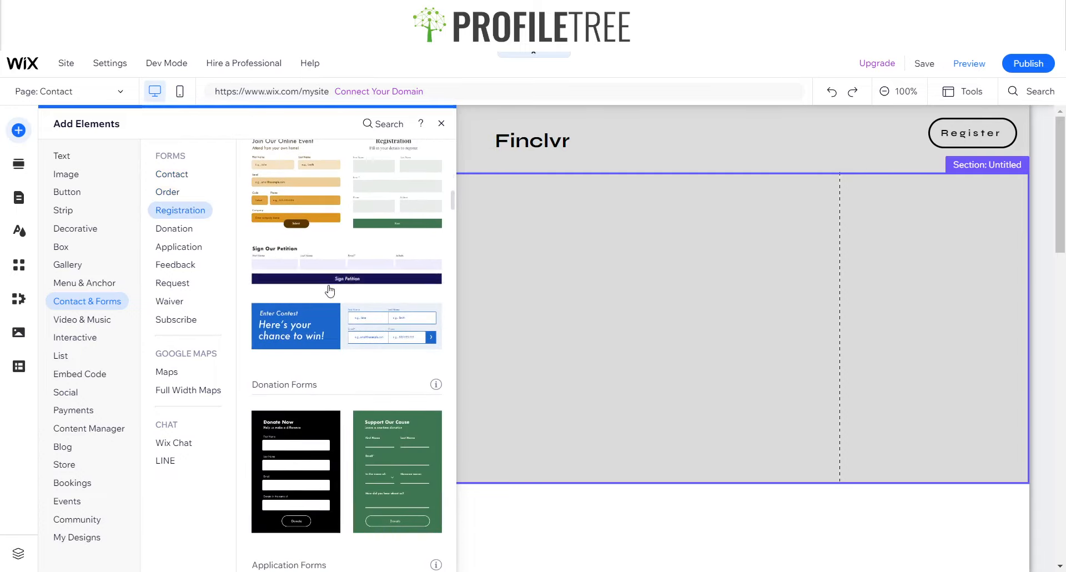
scroll(267, 413, "down", 4)
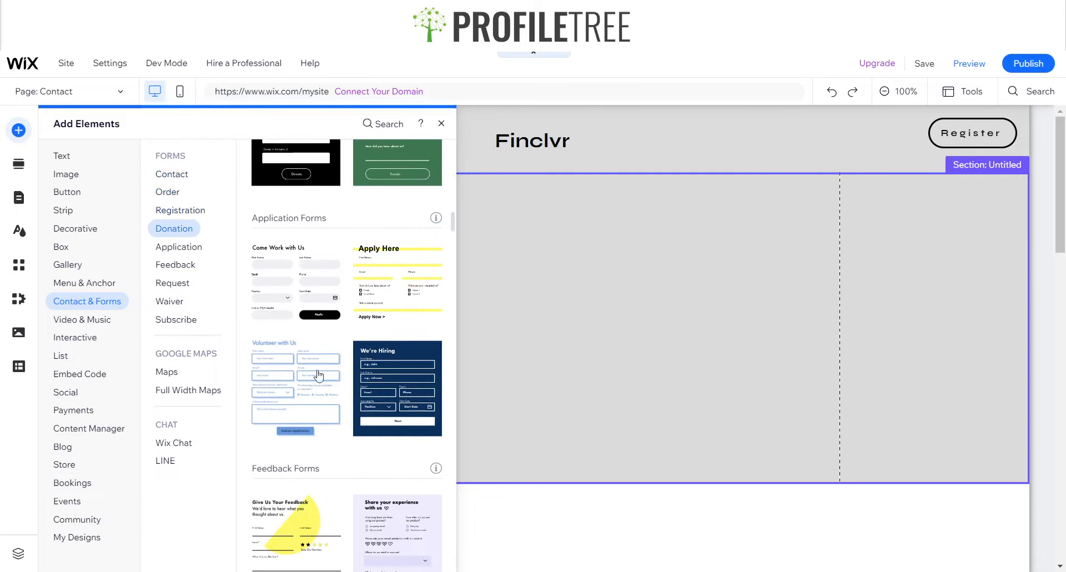
scroll(311, 399, "down", 2)
scroll(312, 399, "down", 3)
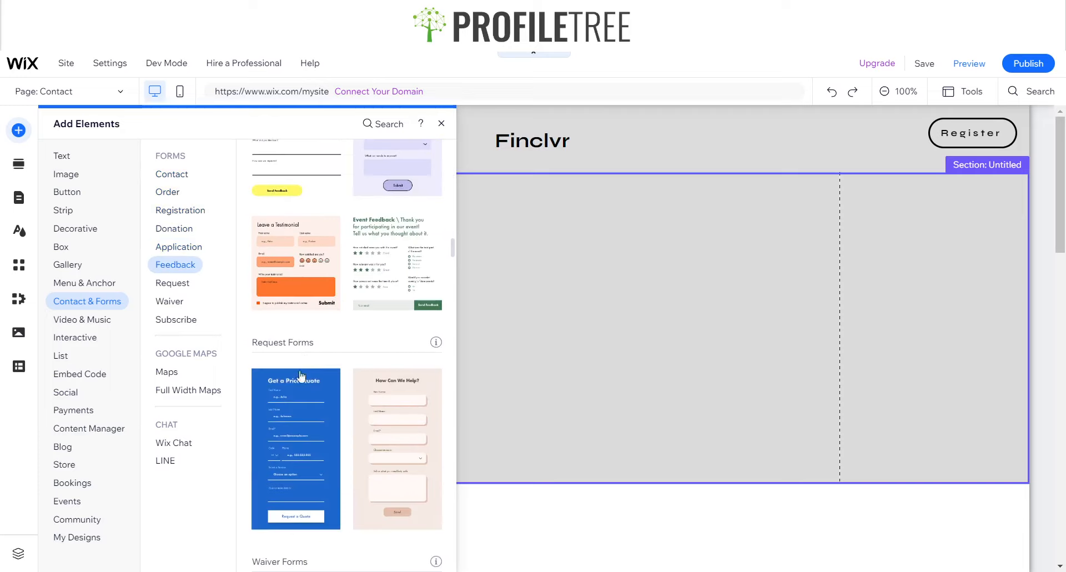
scroll(305, 346, "down", 12)
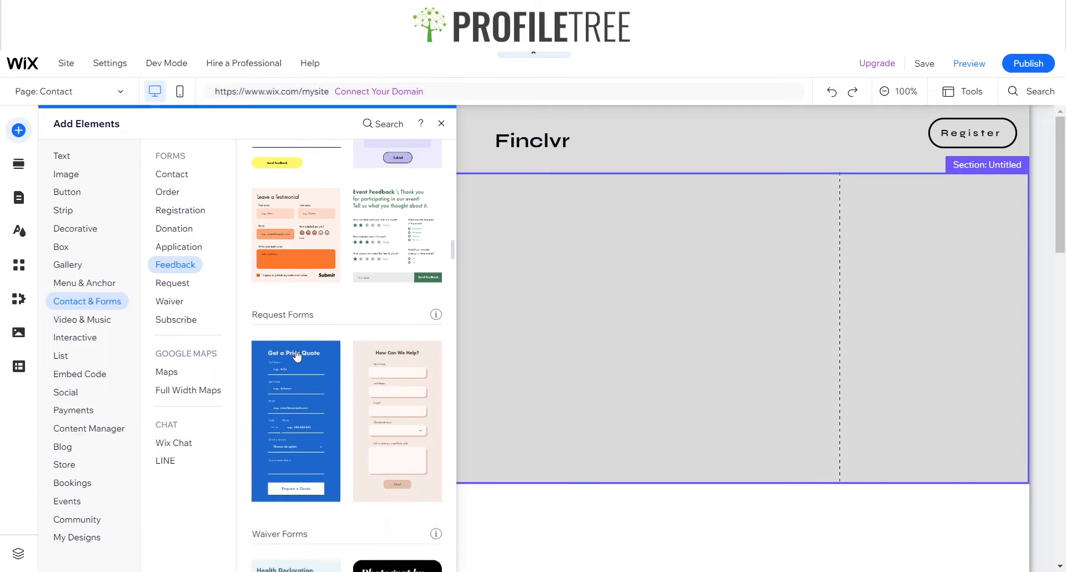
scroll(310, 347, "down", 8)
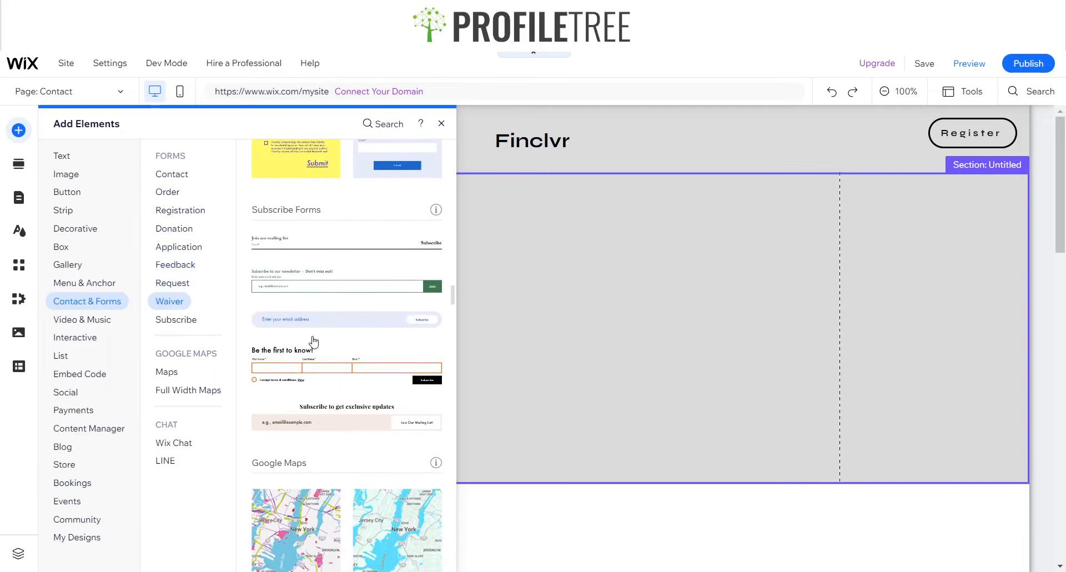
scroll(317, 340, "up", 7)
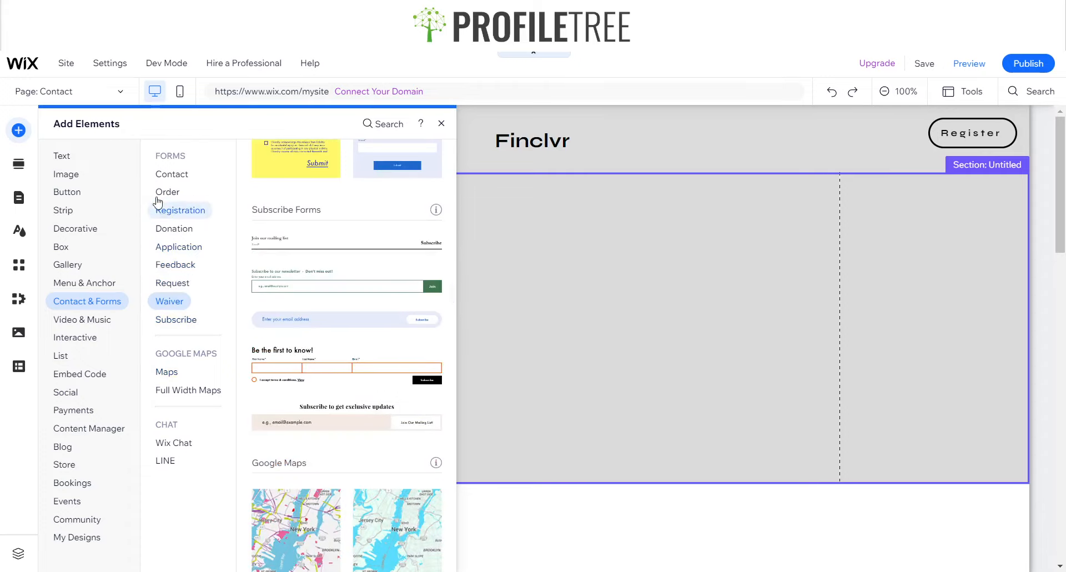
- Try placing the Contact Us form template on the grey strip
left_click(172, 174)
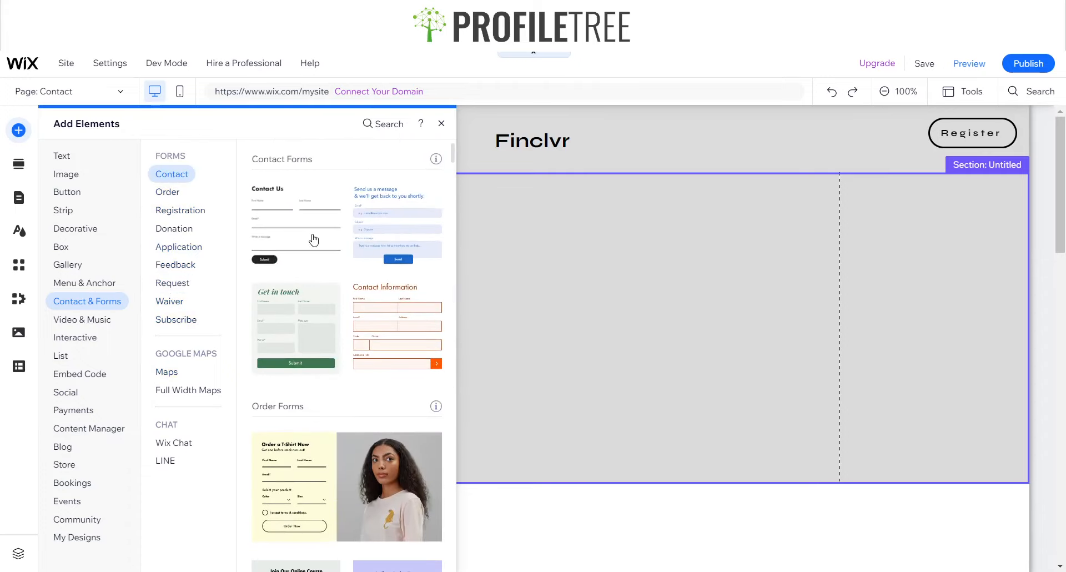
left_click_drag(314, 239, 430, 369)
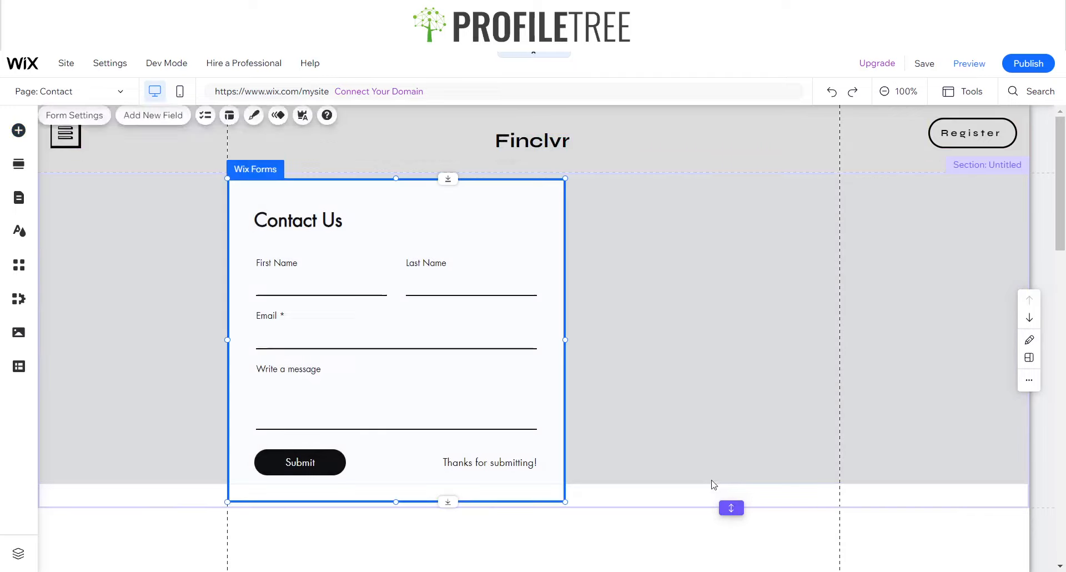
left_click(714, 475)
scroll(654, 328, "down", 10)
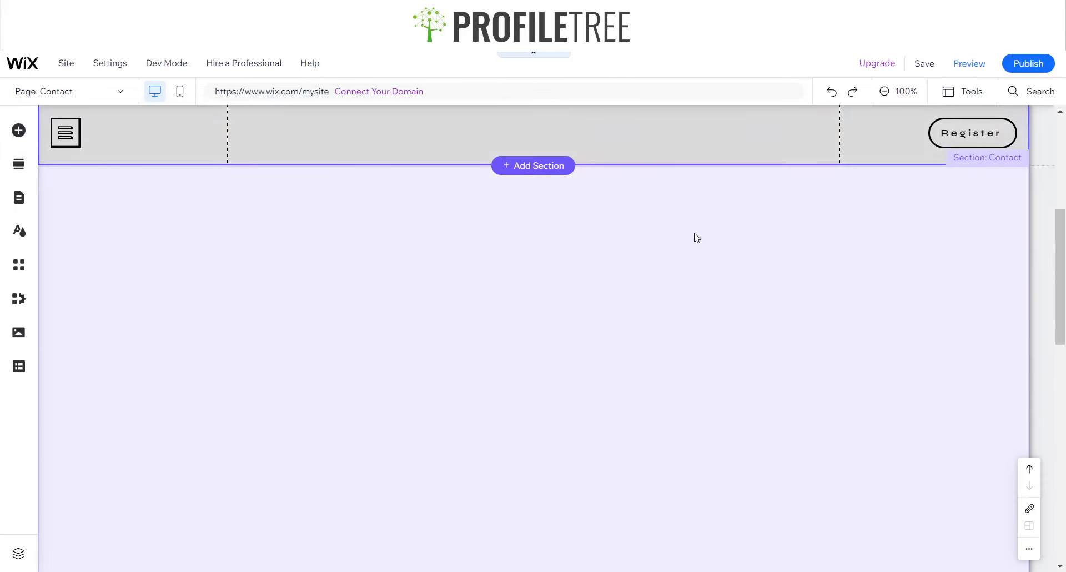
scroll(671, 289, "up", 5)
scroll(593, 287, "up", 2)
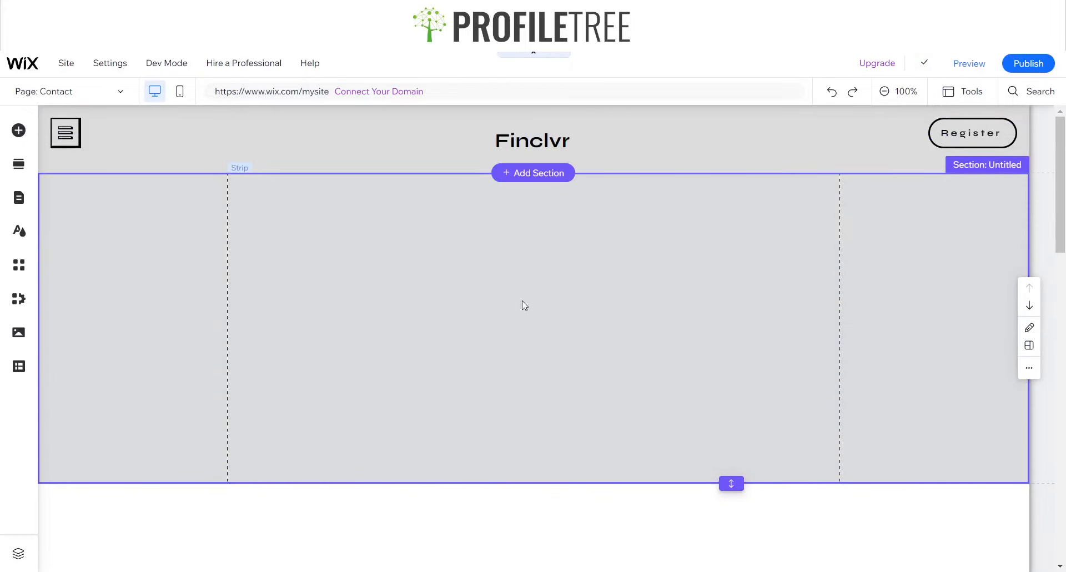
- Extend the untitled section and its grey strip downward to make room for a contact form
left_click_drag(728, 485, 732, 525)
left_click(619, 373)
left_click_drag(720, 487, 723, 518)
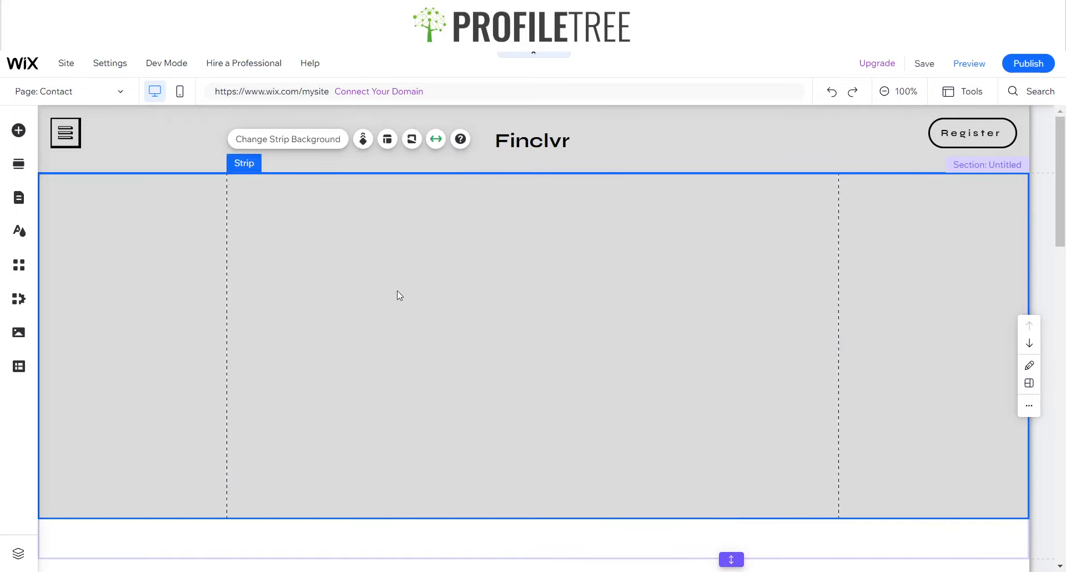
- Add a column to the grey strip to split it into two equal columns
left_click(414, 143)
left_click(388, 139)
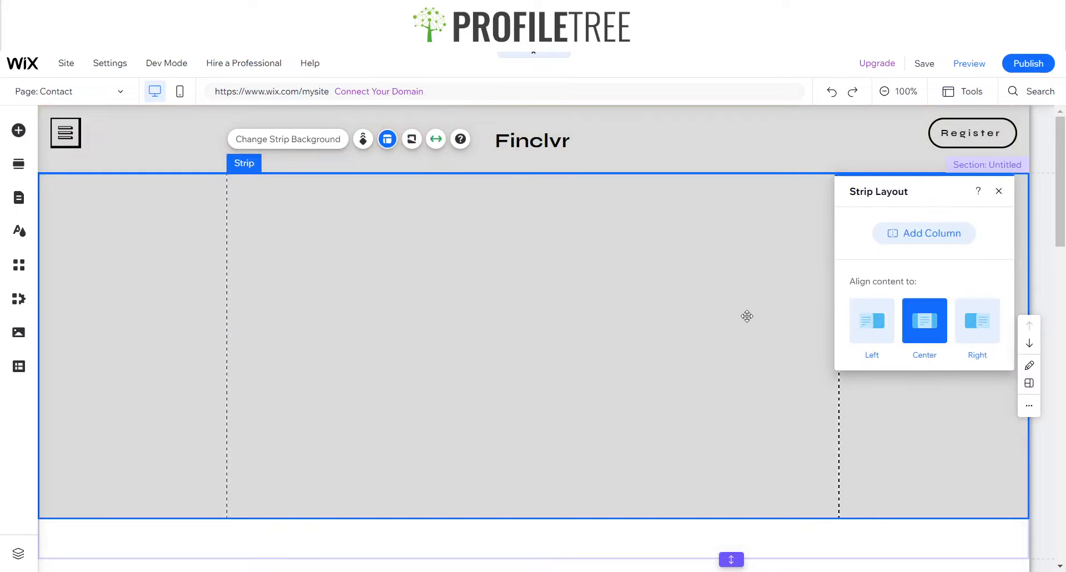
left_click(895, 238)
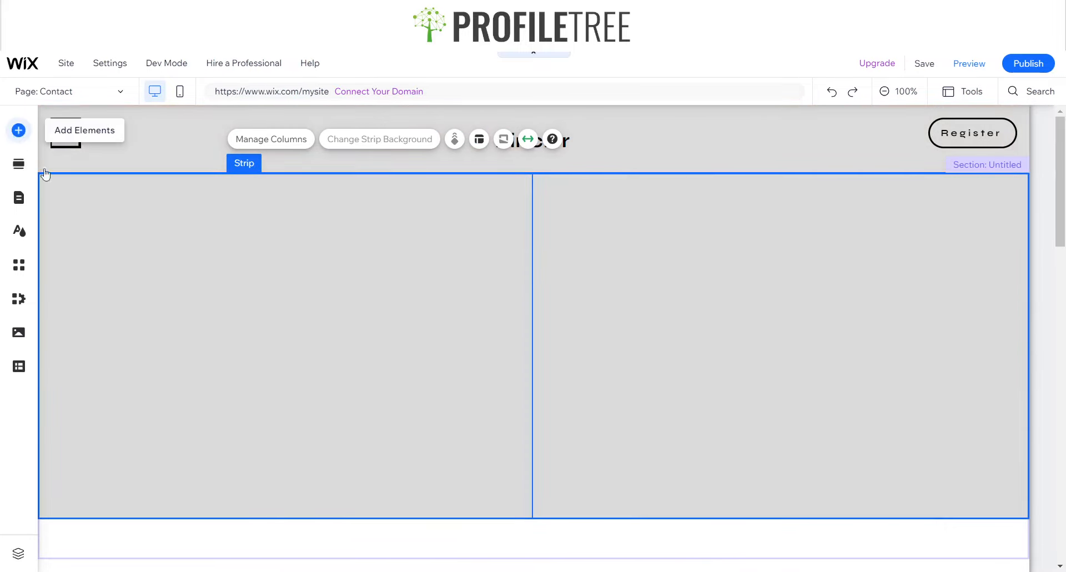
- Place the Get in touch contact form template in the strip's second column
left_click(19, 130)
left_click(176, 213)
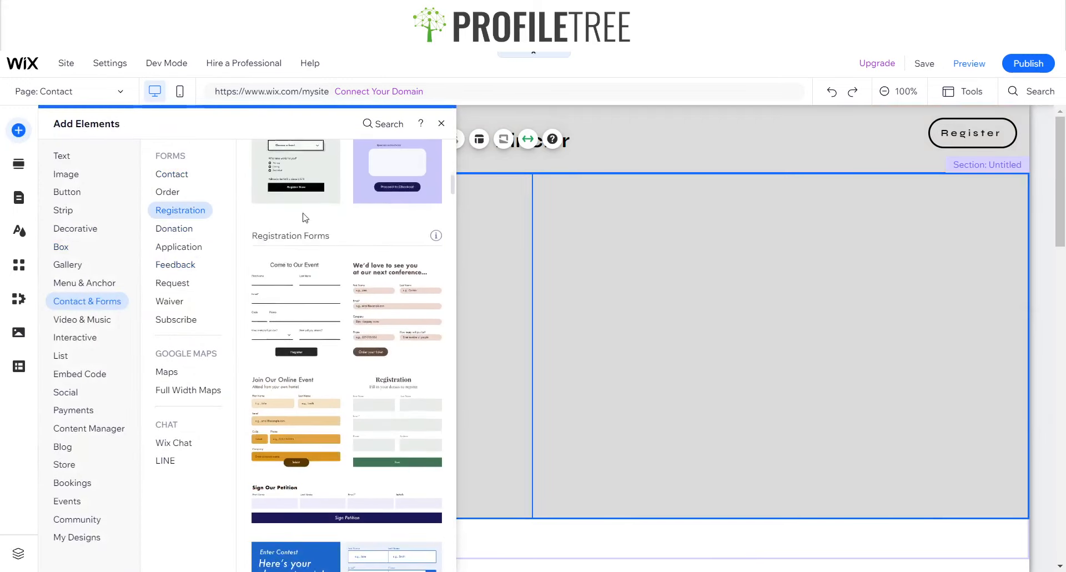
scroll(335, 263, "up", 8)
scroll(328, 250, "up", 3)
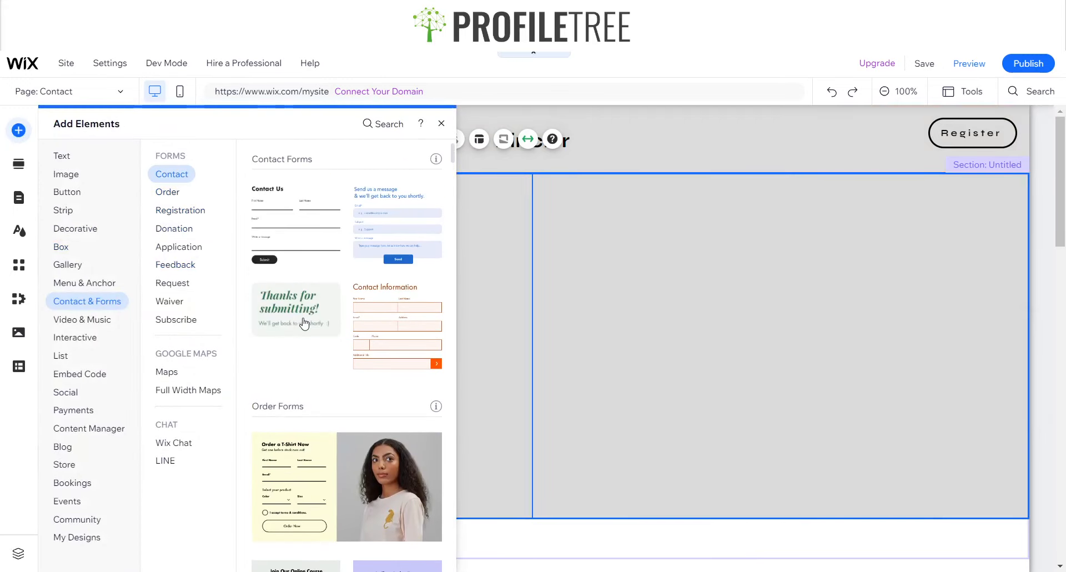
left_click_drag(313, 329, 829, 326)
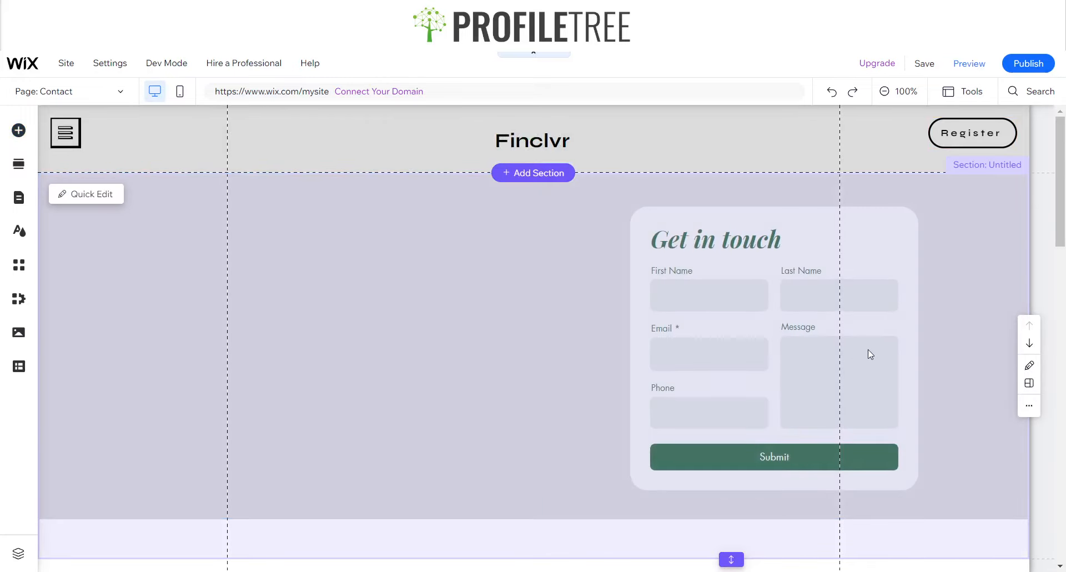
left_click(870, 354)
- Try widening the Get in touch form across both columns, and delete the form
left_click(352, 243)
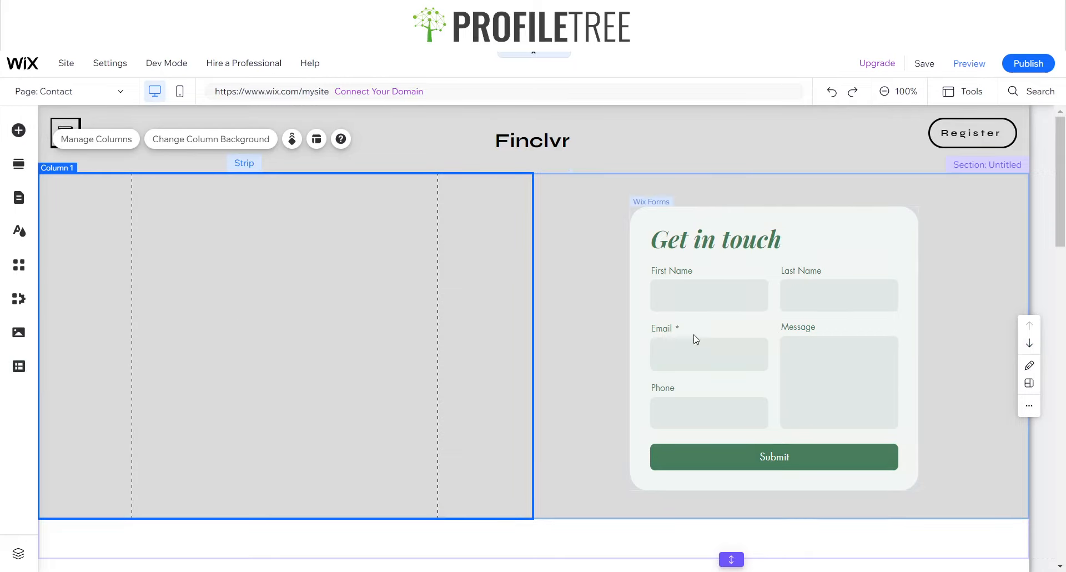
left_click(826, 246)
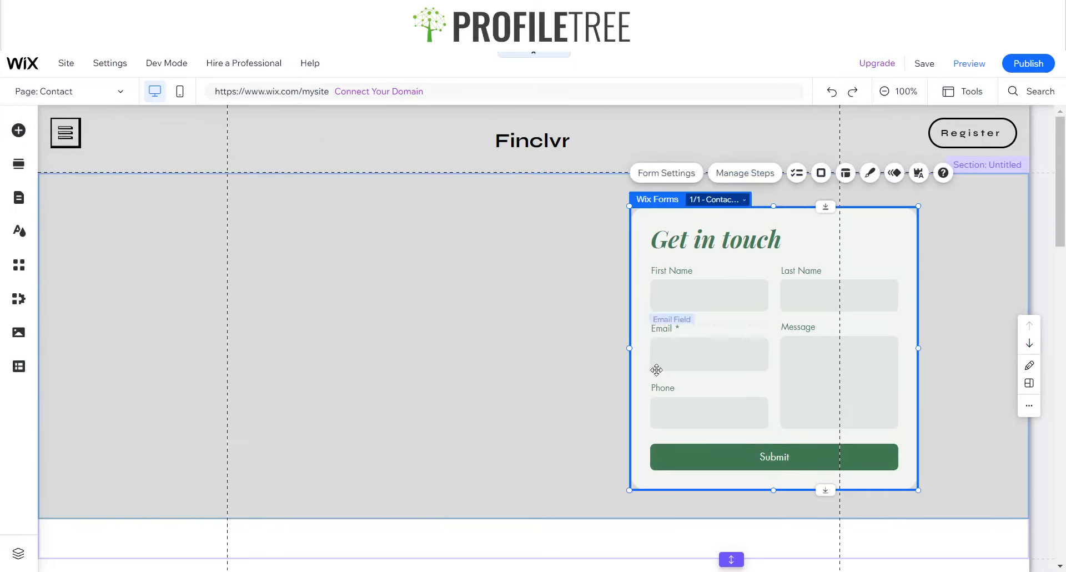
left_click_drag(632, 348, 192, 340)
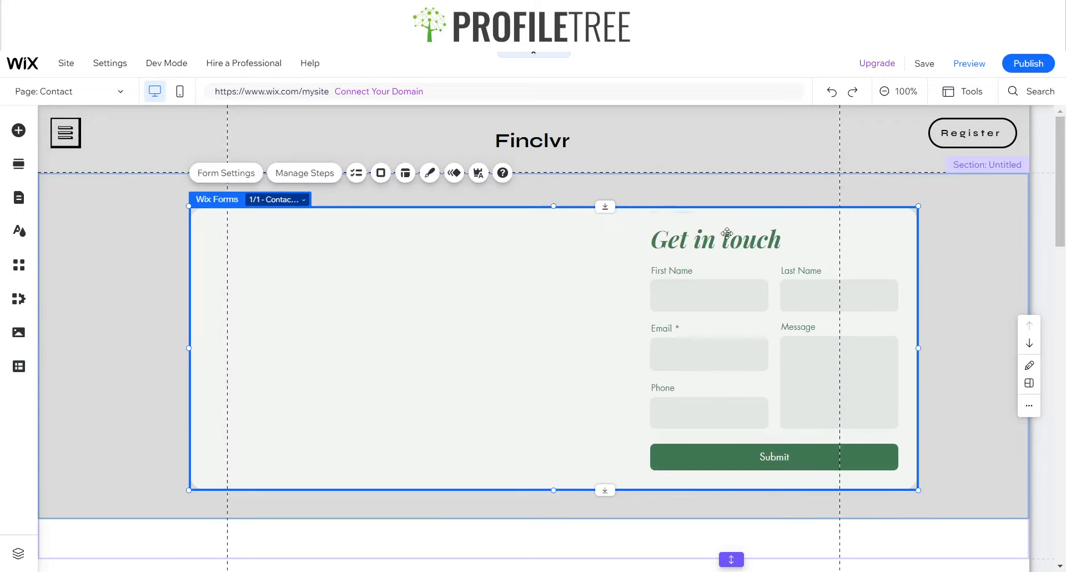
key("Delete")
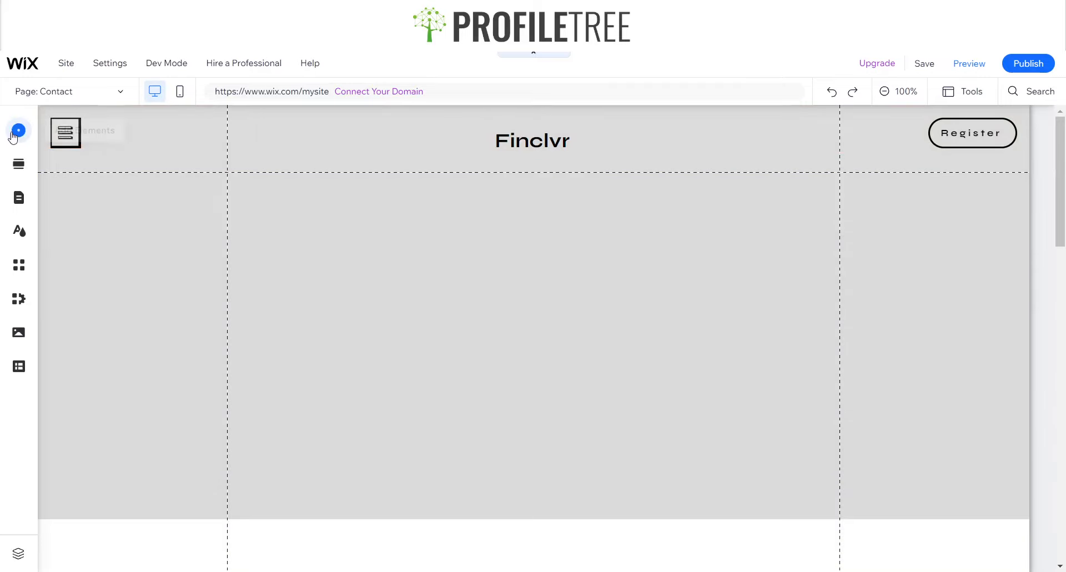
- Place the Contact Us form template in the first half of the strip, beside the page's inner margin guide
left_click(19, 130)
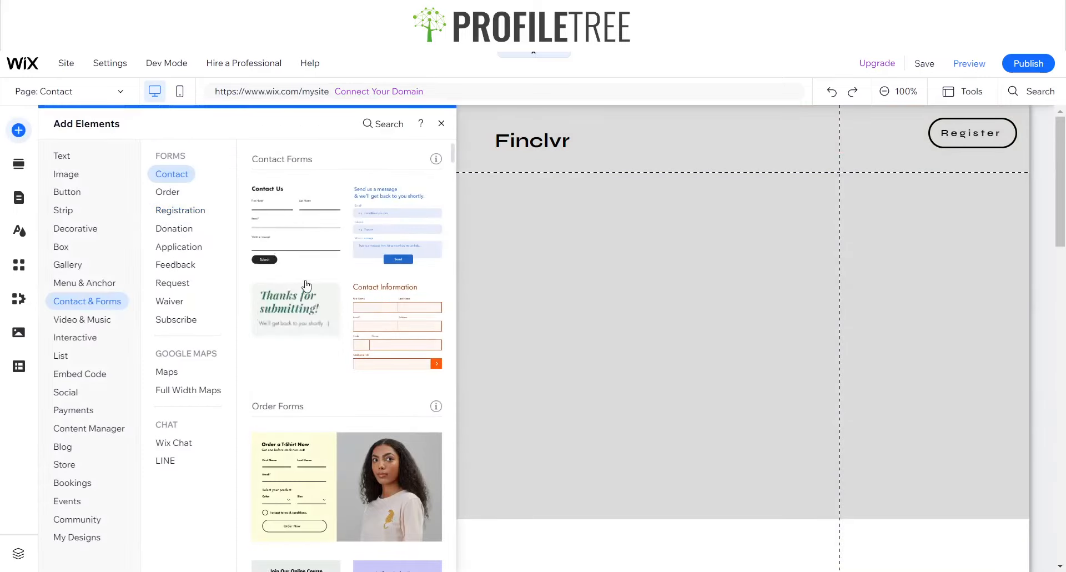
left_click_drag(296, 328, 337, 336)
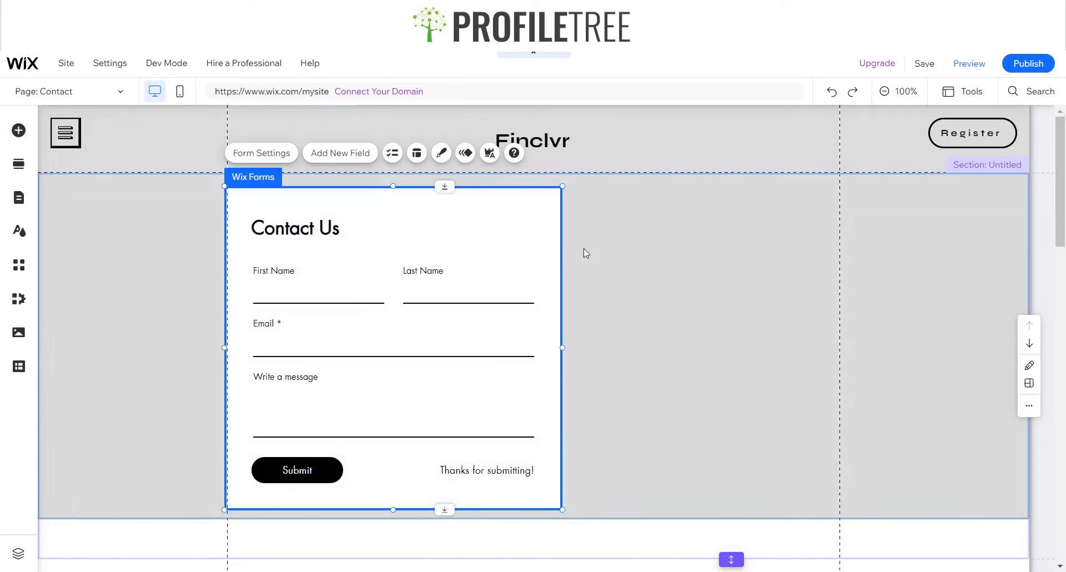
left_click(290, 226)
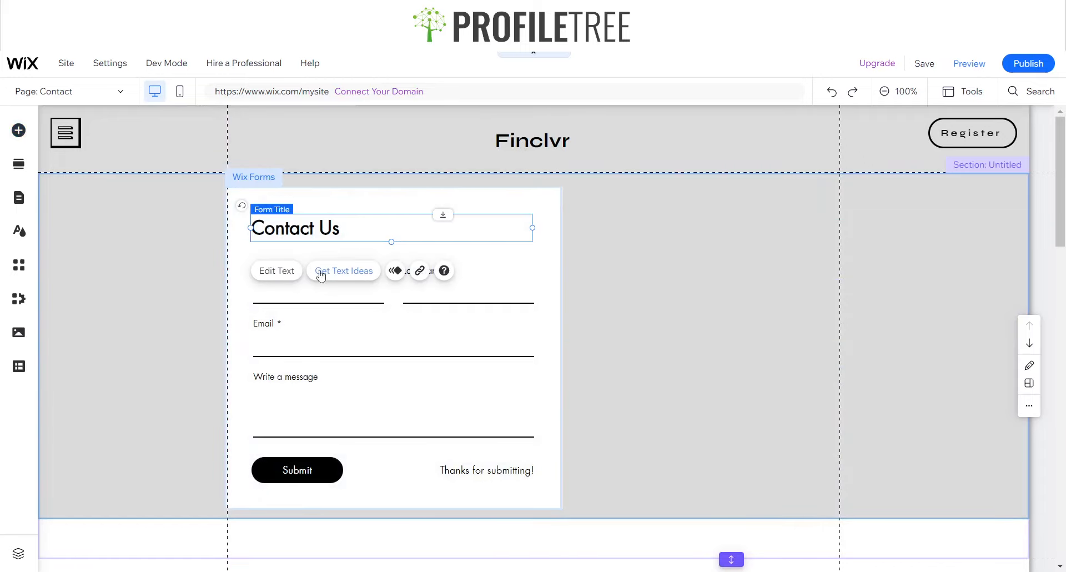
left_click(289, 271)
left_click(502, 207)
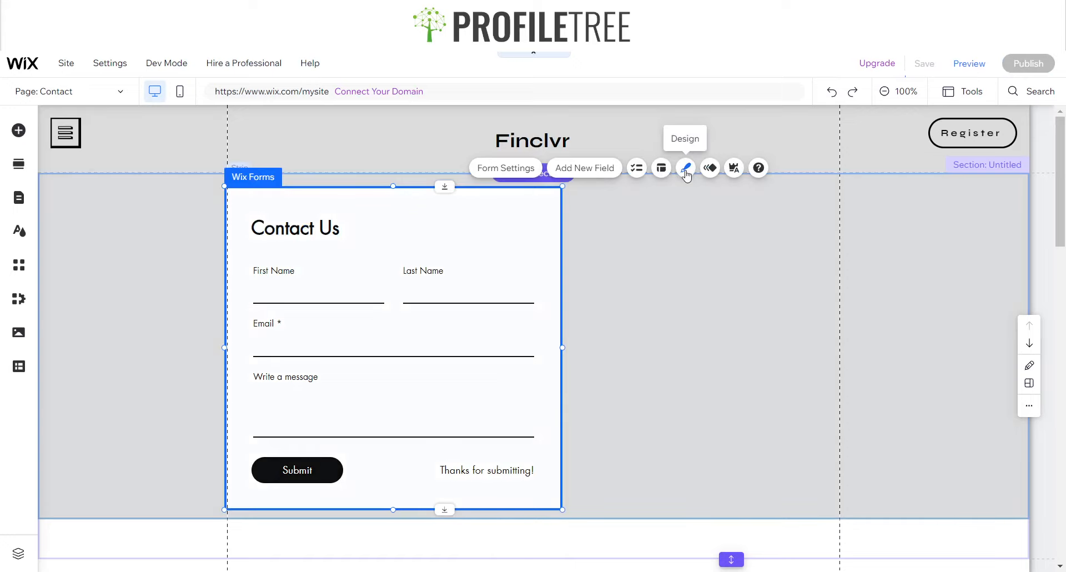
- Try changing the Contact Us form's field title font to Comfortaa Regular, and undo the change
left_click(685, 168)
left_click(651, 479)
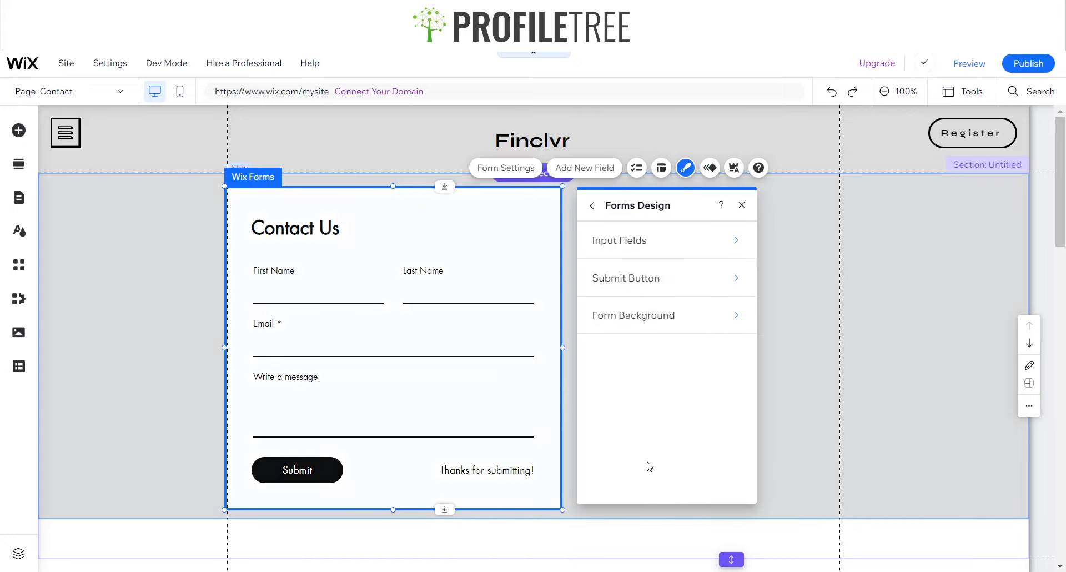
left_click(632, 254)
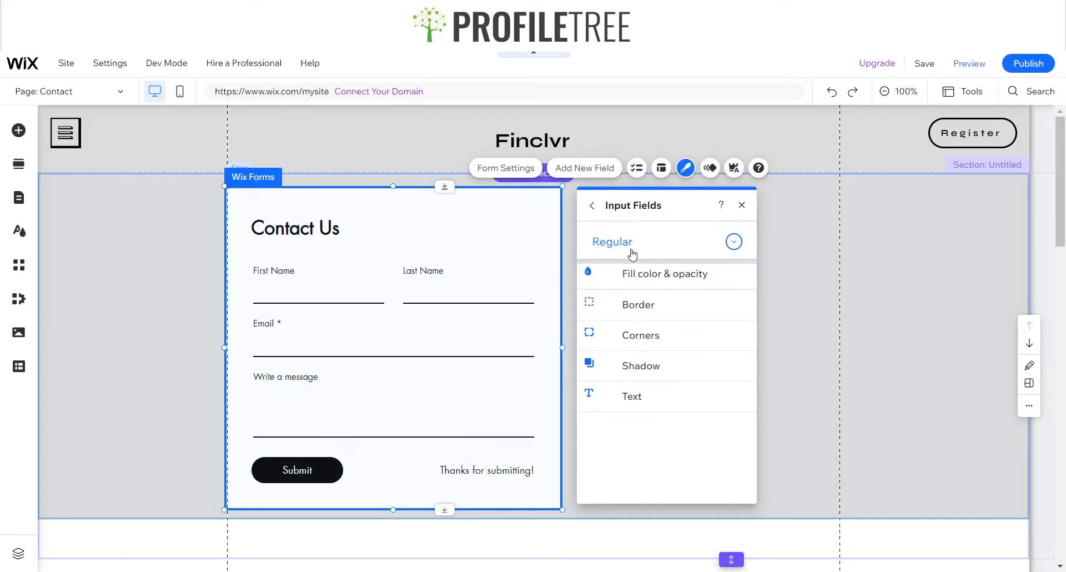
left_click(645, 407)
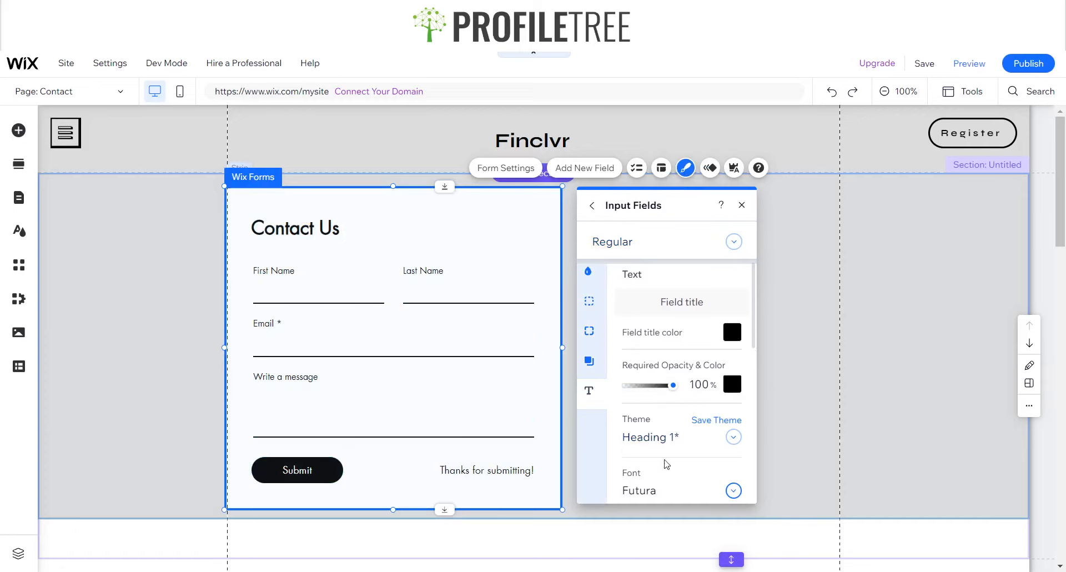
left_click(674, 490)
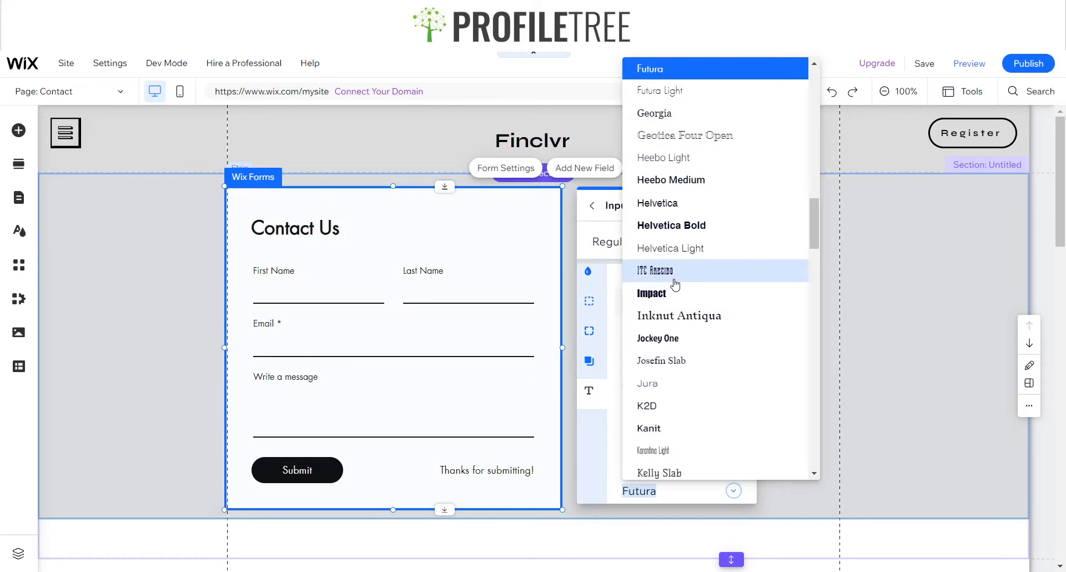
type("Comfortaa Regula")
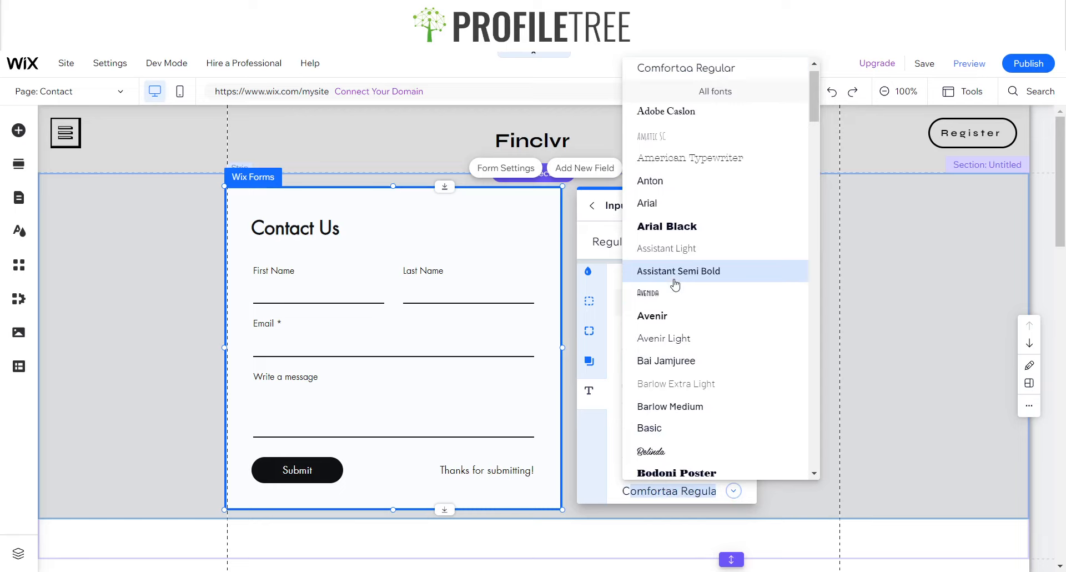
left_click(708, 70)
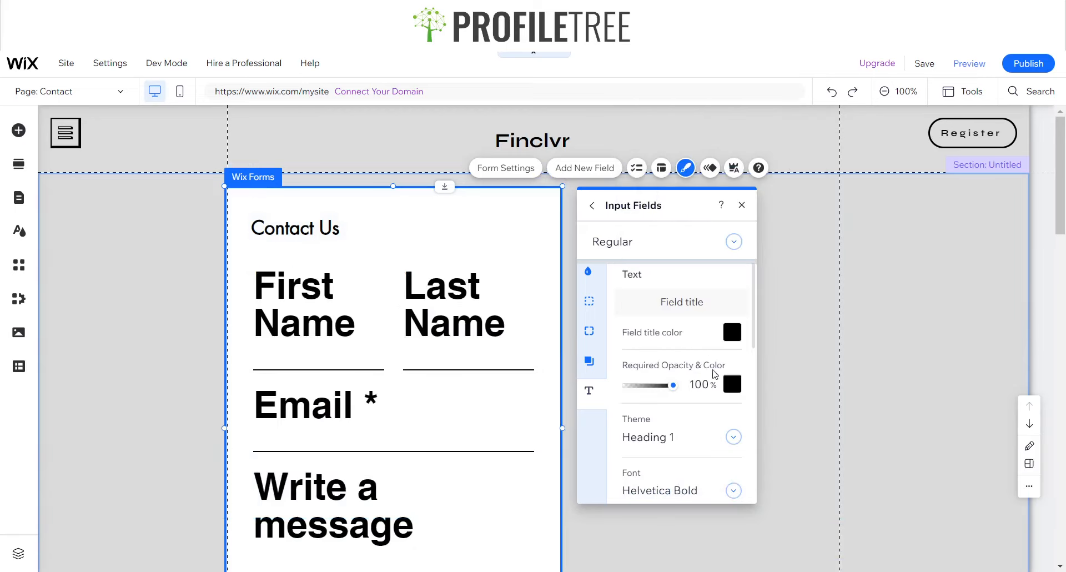
scroll(655, 391, "down", 4)
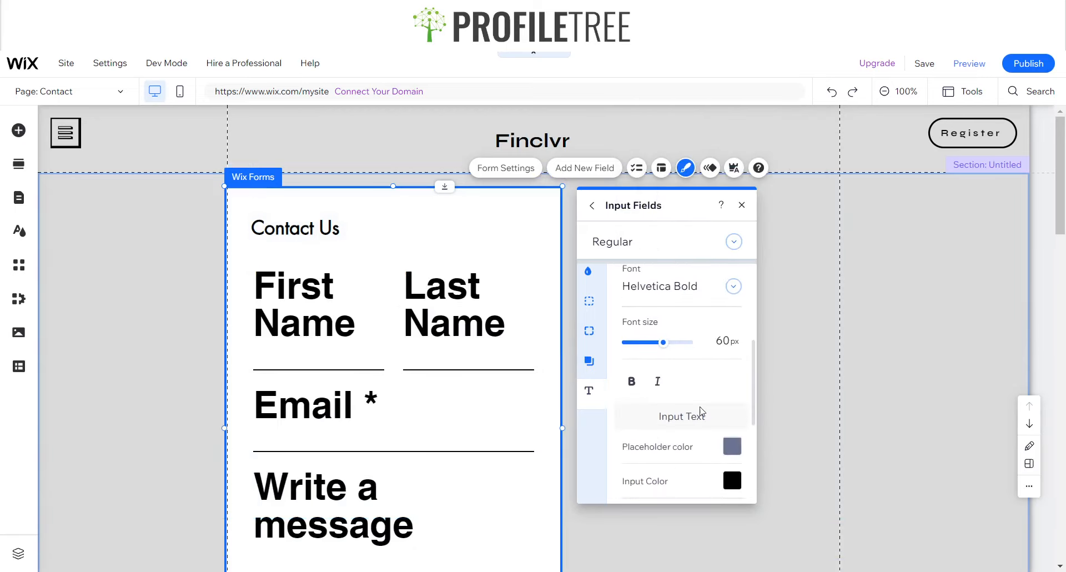
scroll(714, 344, "up", 4)
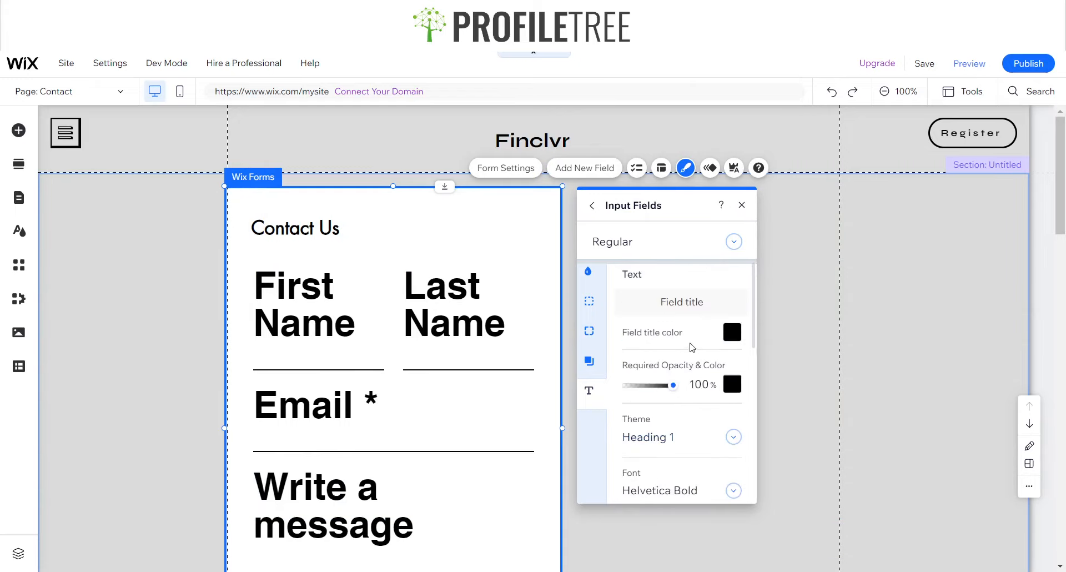
scroll(693, 348, "down", 4)
key("ctrl+z")
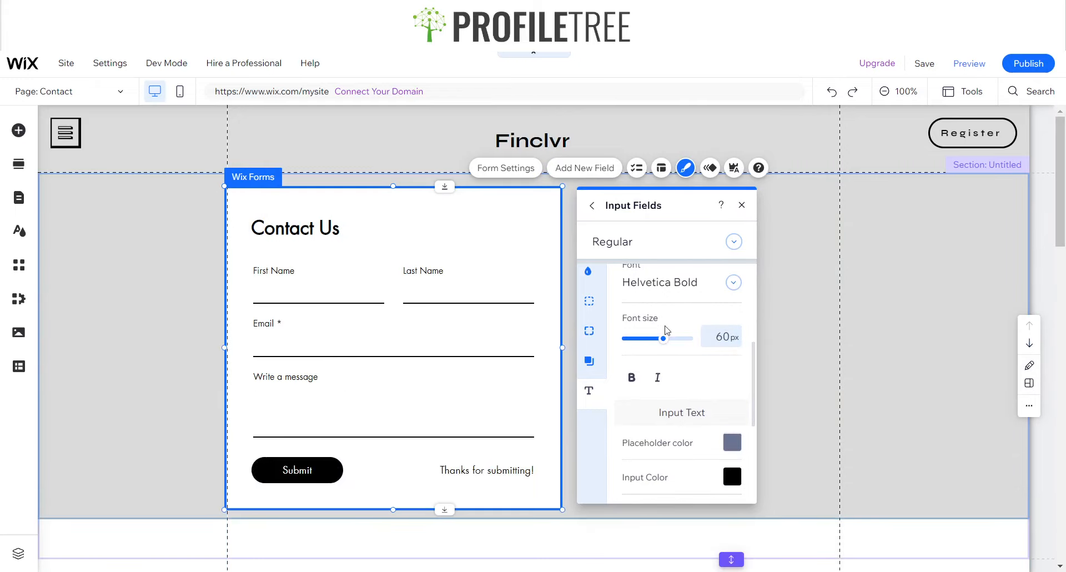
- Try reducing the form's field title font size to 15 px and to 17 px
left_click(724, 335)
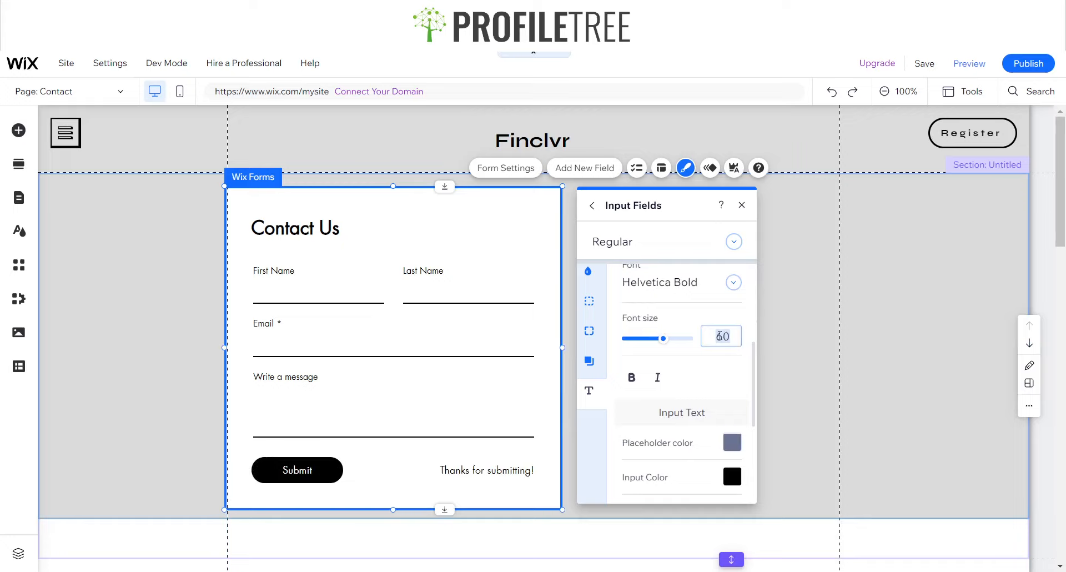
type("15")
key("ctrl+z")
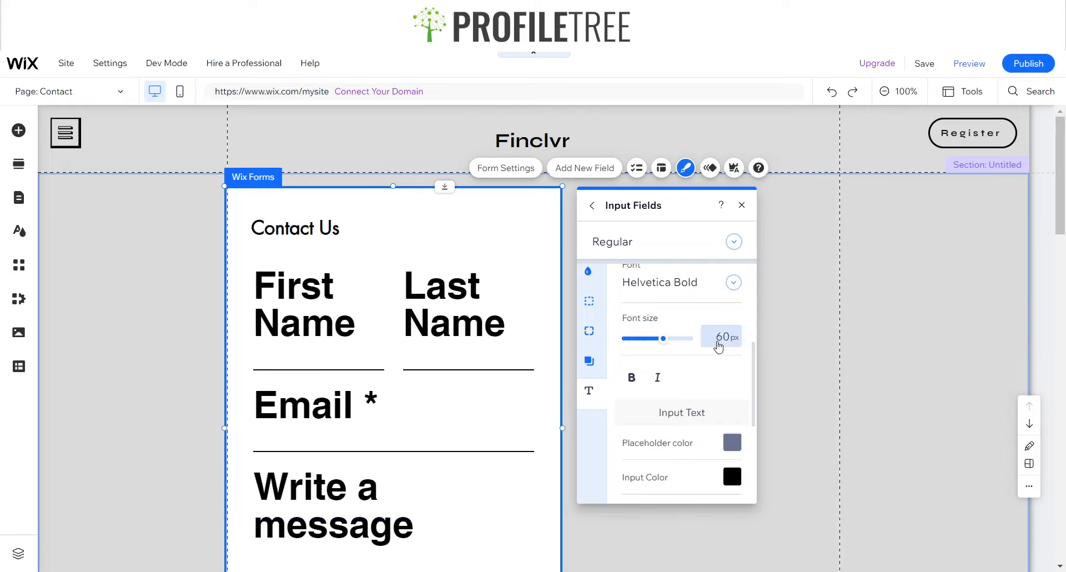
left_click(716, 338)
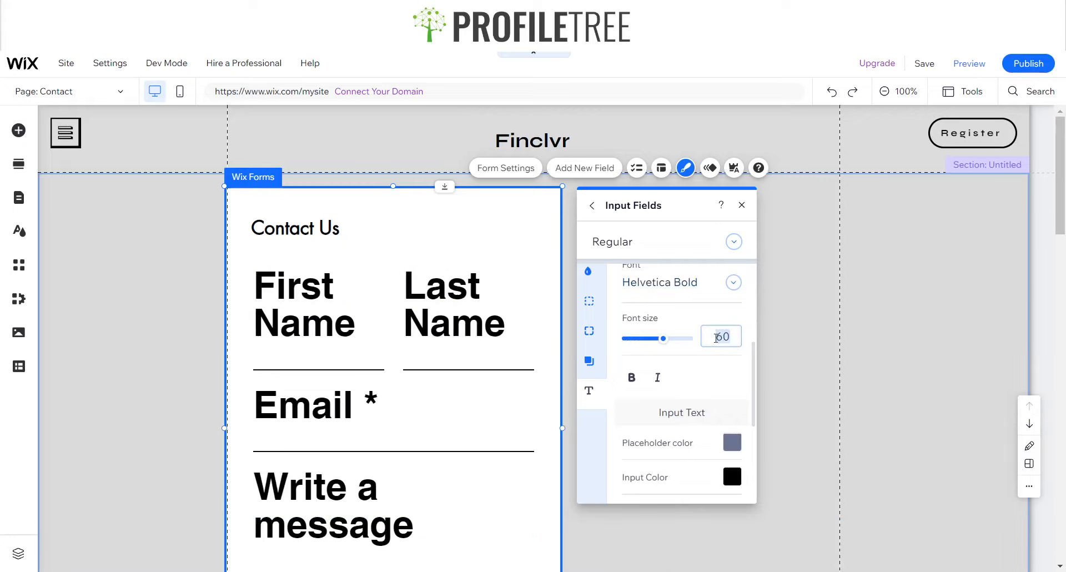
type("15")
key("Return")
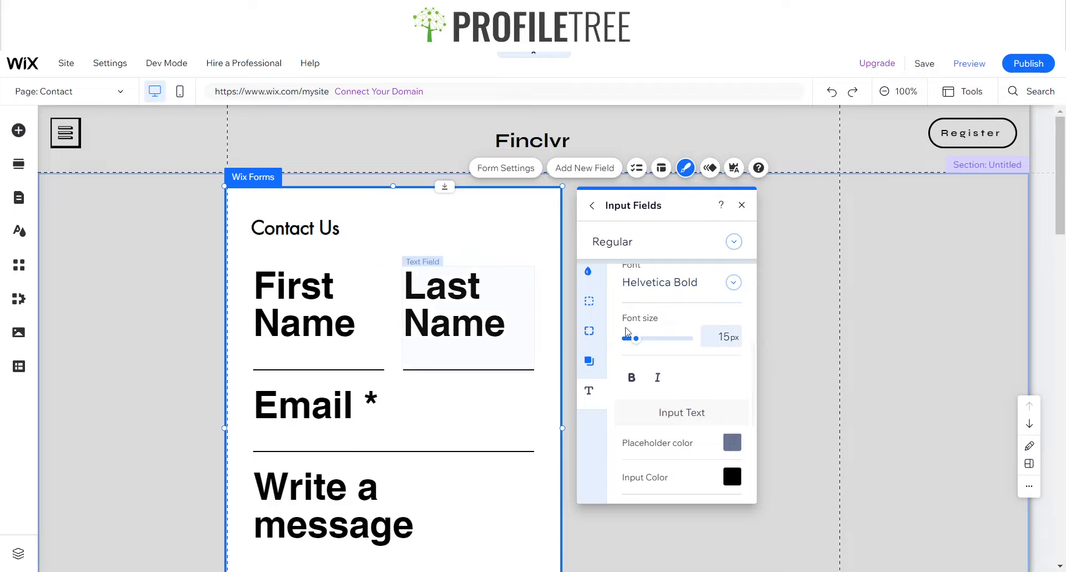
left_click(726, 336)
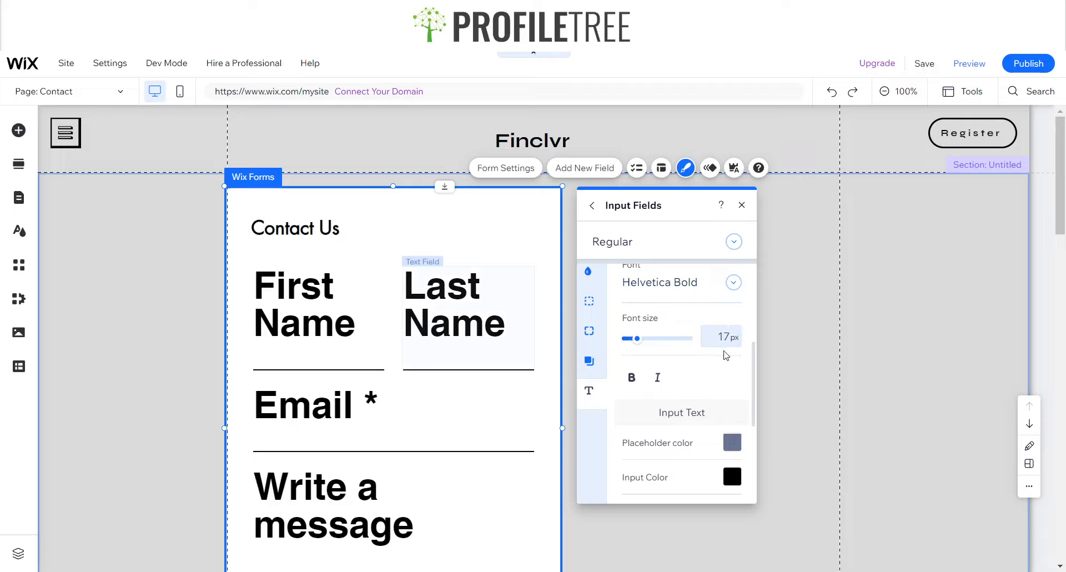
key("Return")
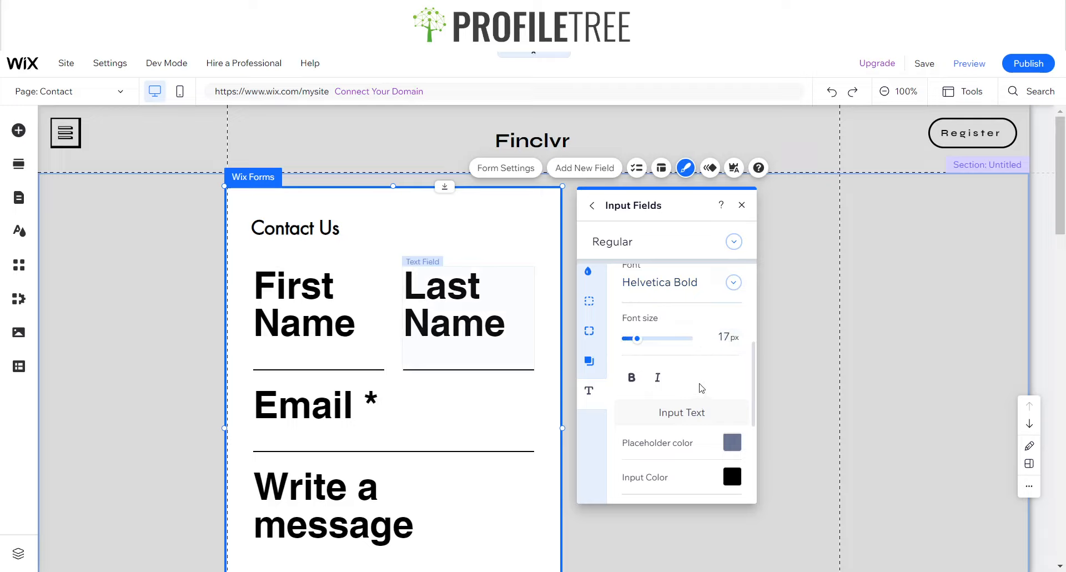
- Try another field title font size, and undo the form changes back to the empty grey strip
type("1")
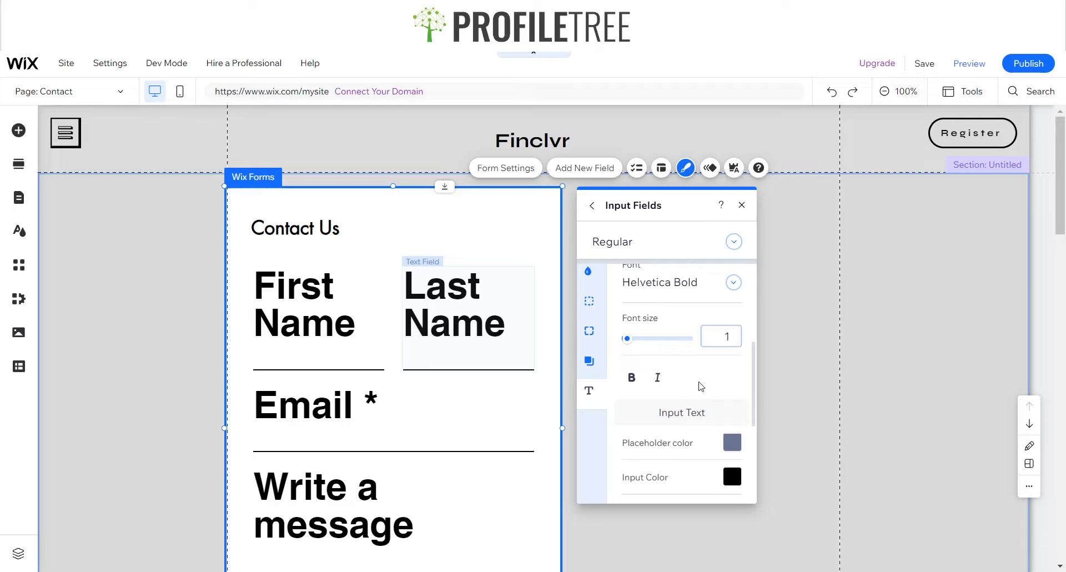
key("ctrl+z")
key("ctrl+z")
key("ctrl+z")
key("ctrl+z")
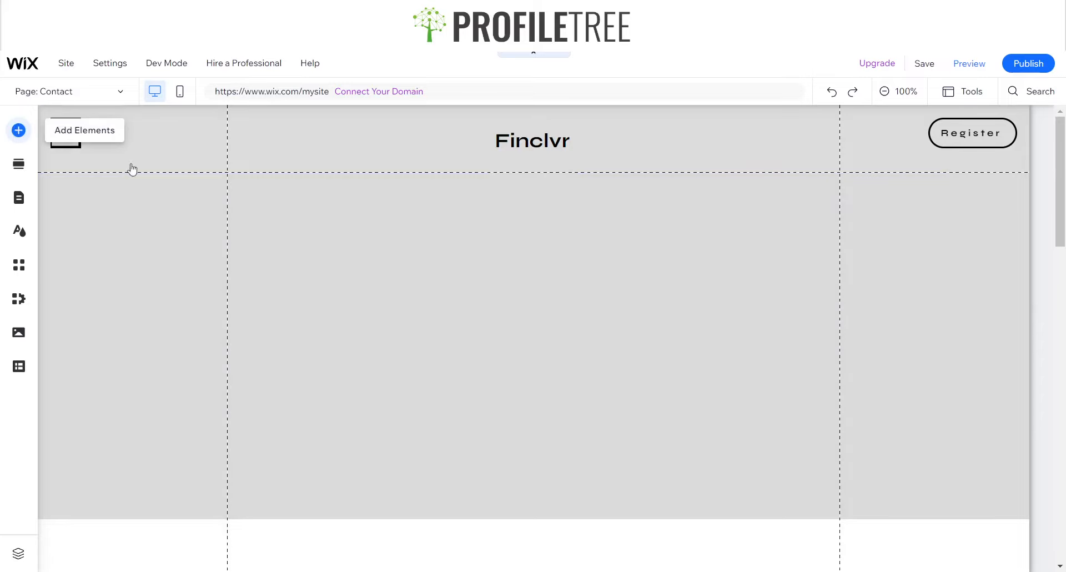
- Place the Contact Us form template over the grey strip, directly below the header and beside the inner margin guide
left_click(18, 130)
left_click_drag(278, 231, 328, 330)
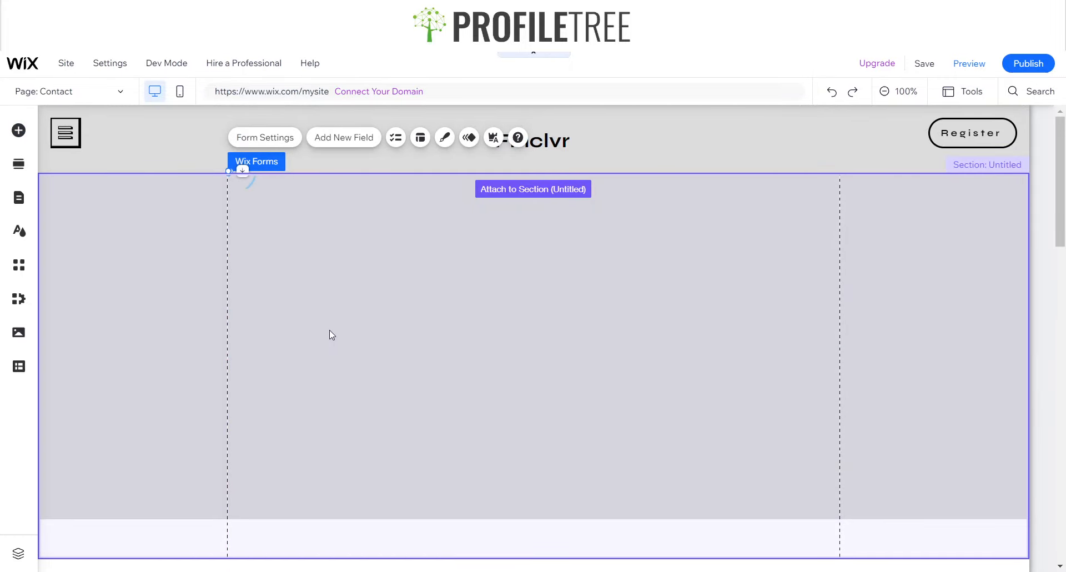
- Customize the form's input field design by setting the field title text theme to Paragraph 2
left_click(446, 139)
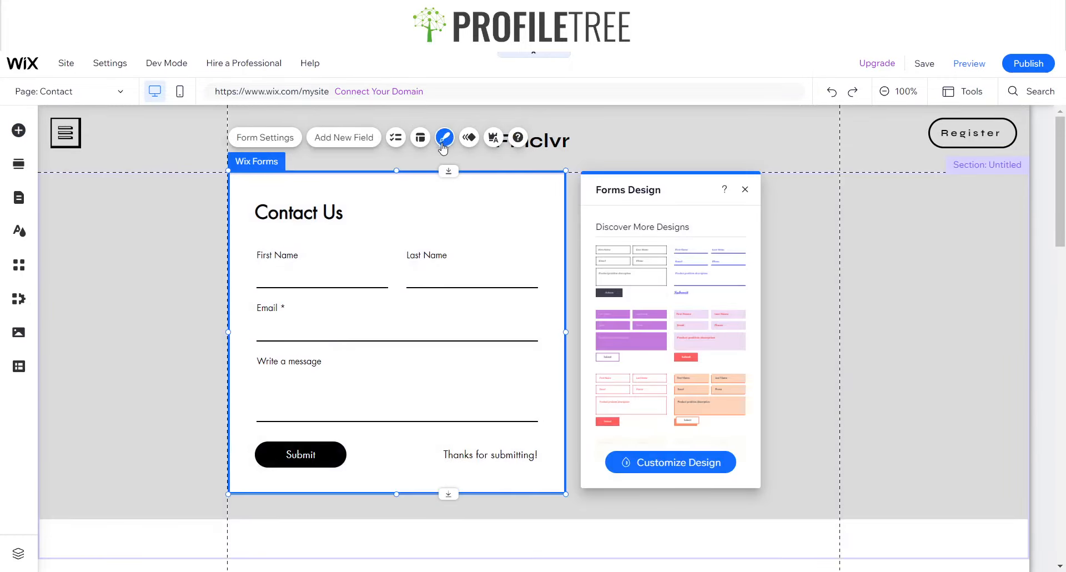
left_click(696, 474)
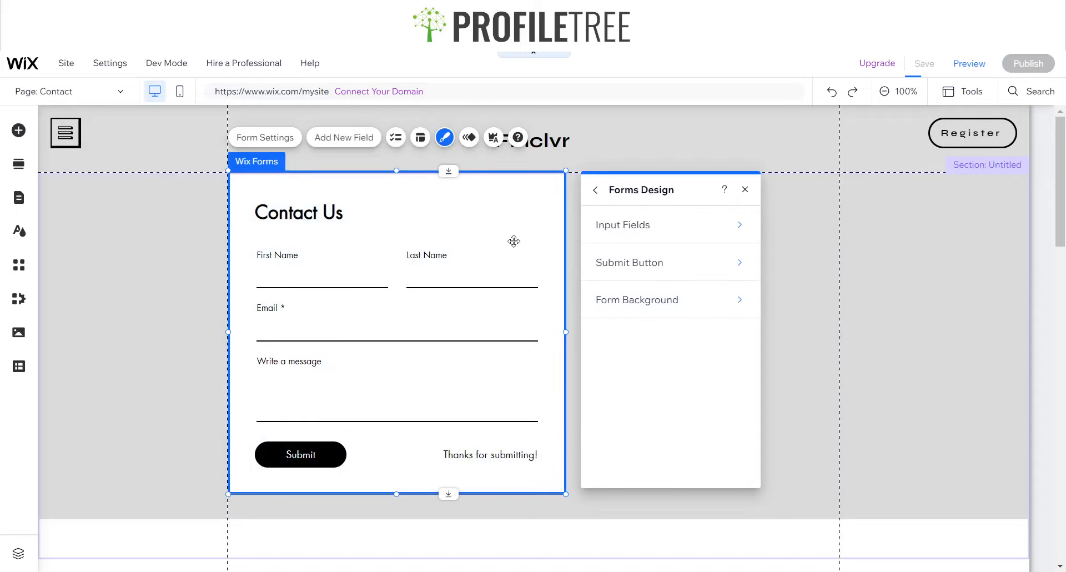
left_click(637, 237)
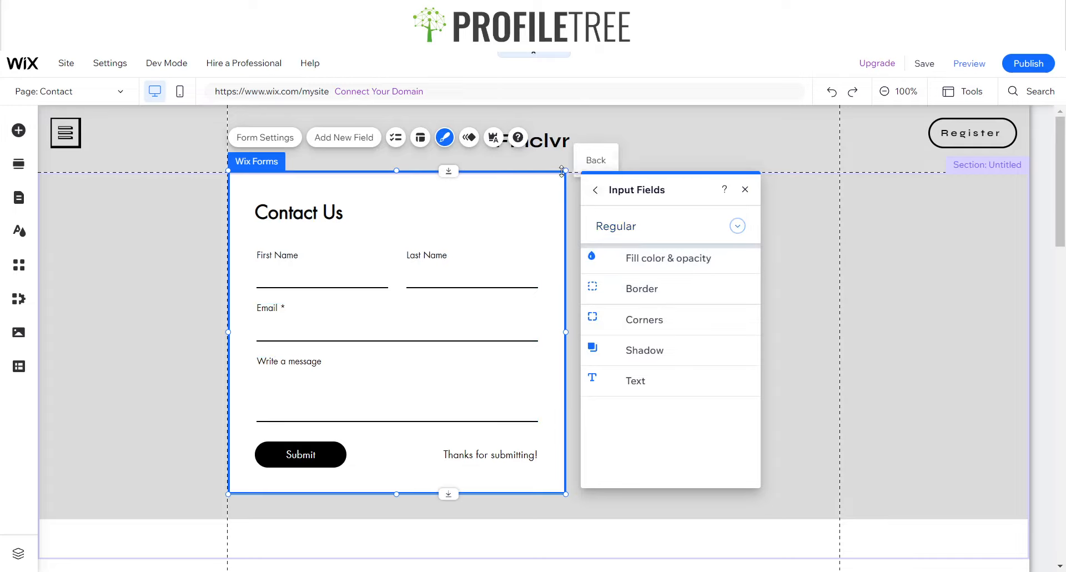
left_click(594, 192)
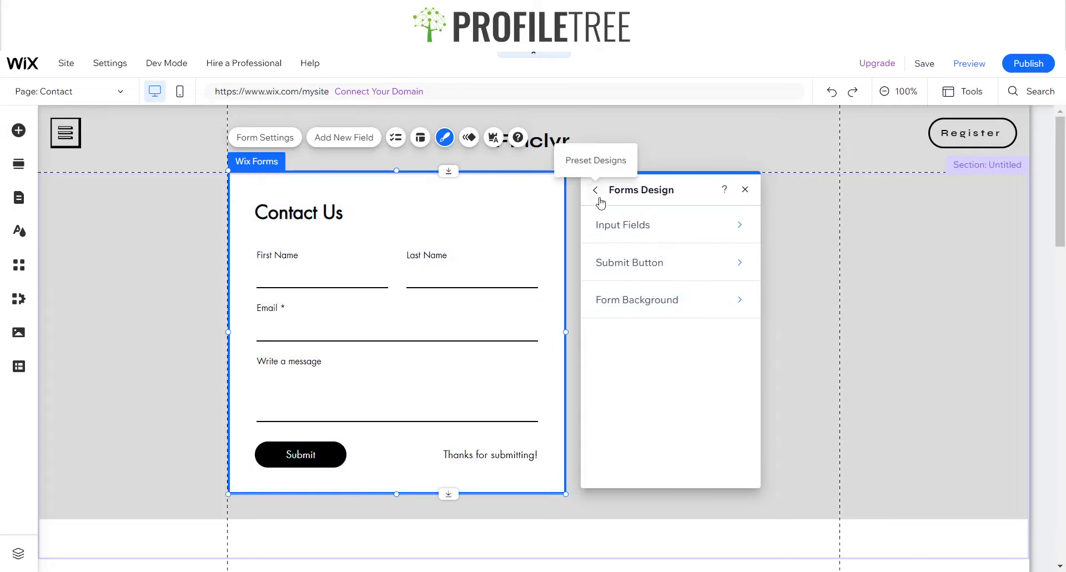
left_click(633, 236)
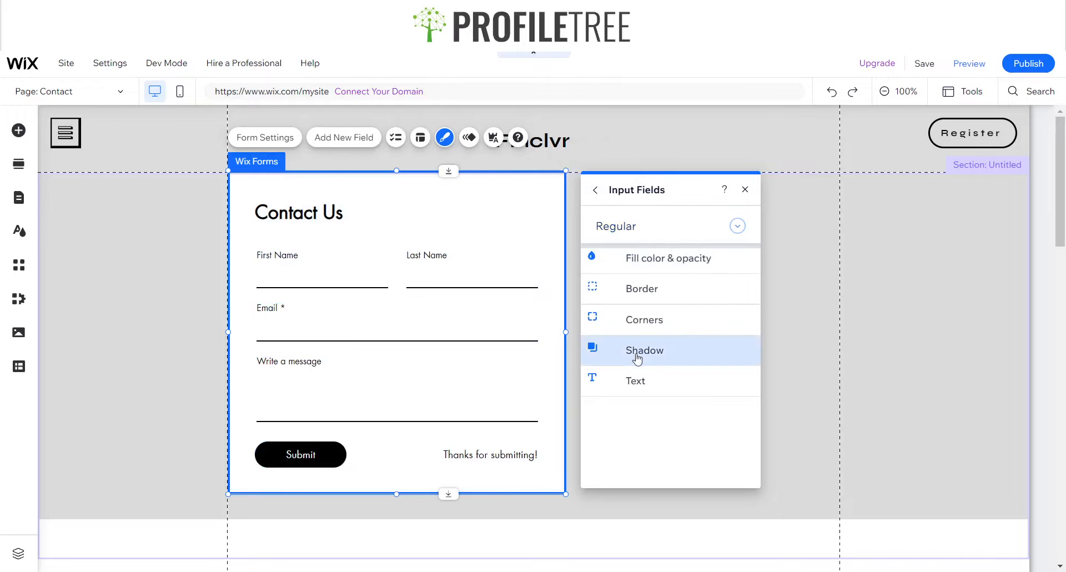
left_click(637, 381)
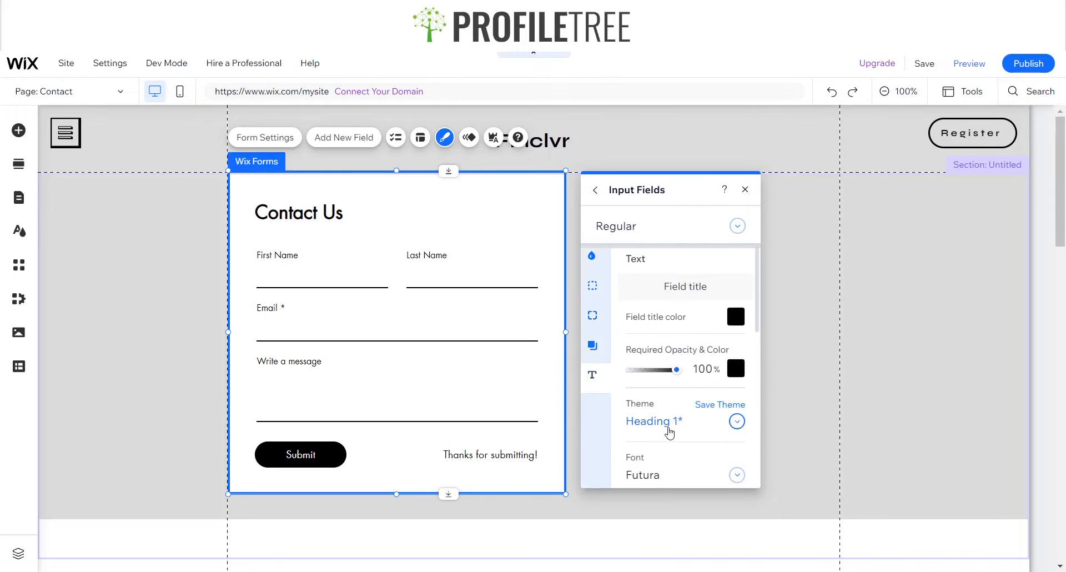
left_click(735, 423)
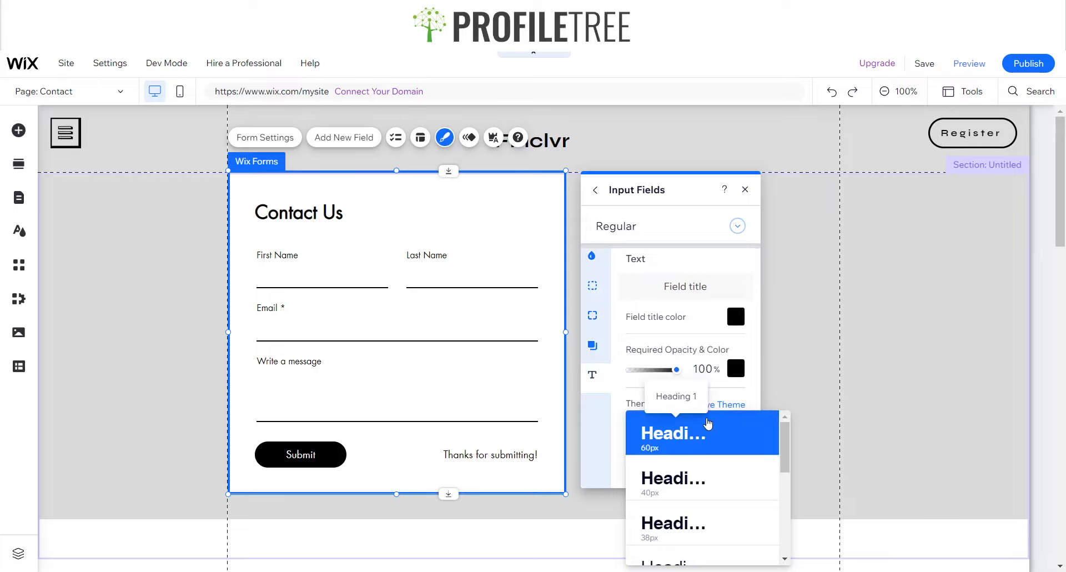
scroll(703, 461, "down", 5)
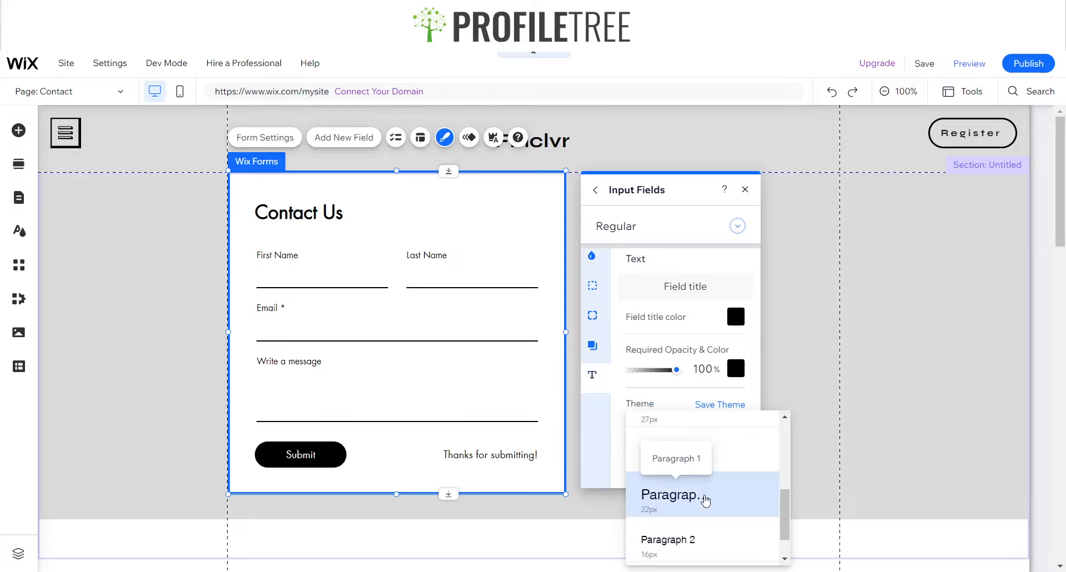
left_click(688, 513)
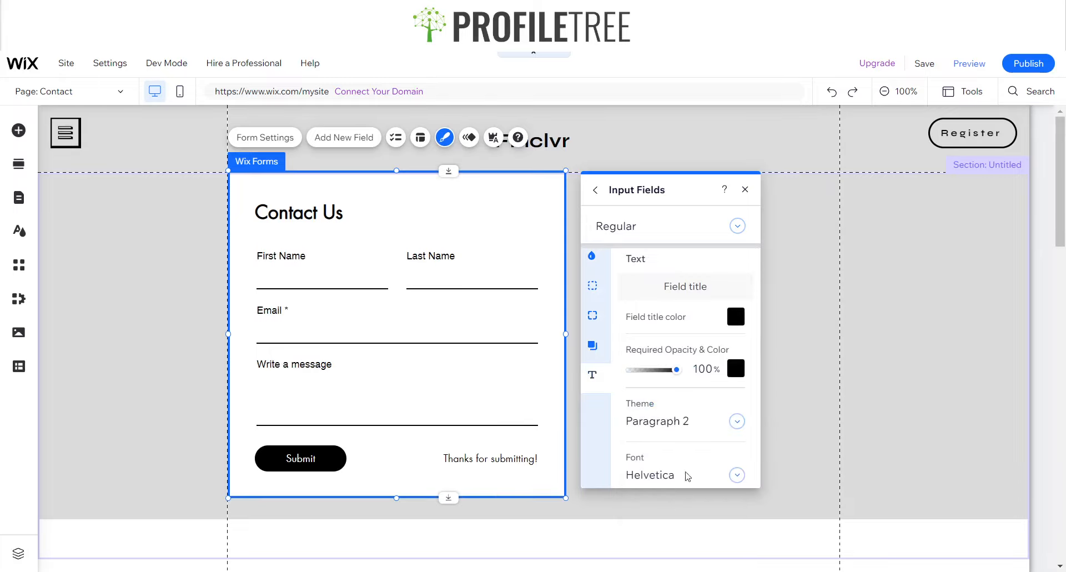
left_click(677, 423)
left_click(677, 439)
- Set the font of the form's field titles to Comfortaa Regular
scroll(677, 440, "down", 1)
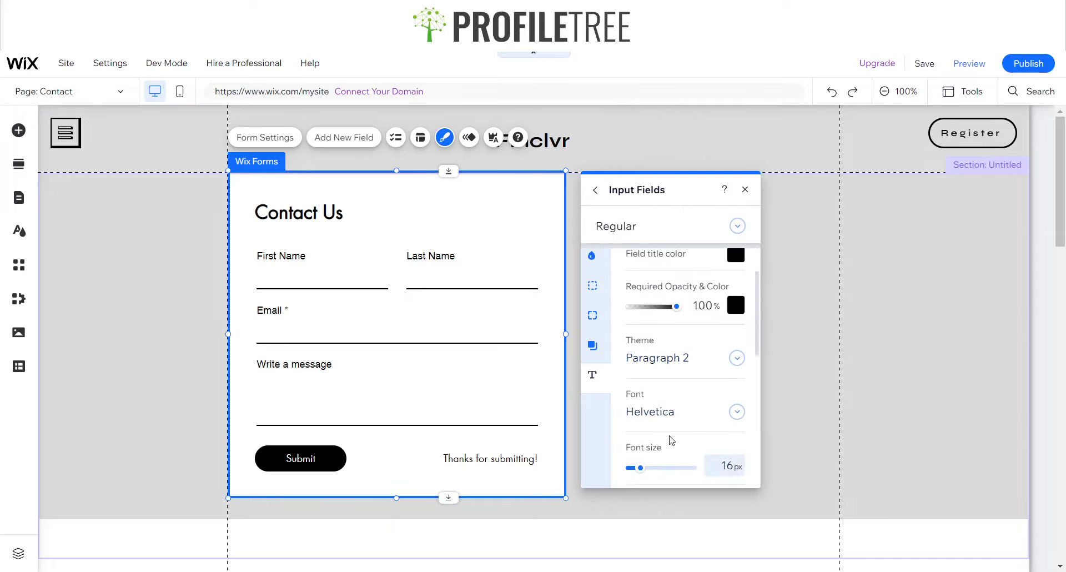
left_click(657, 415)
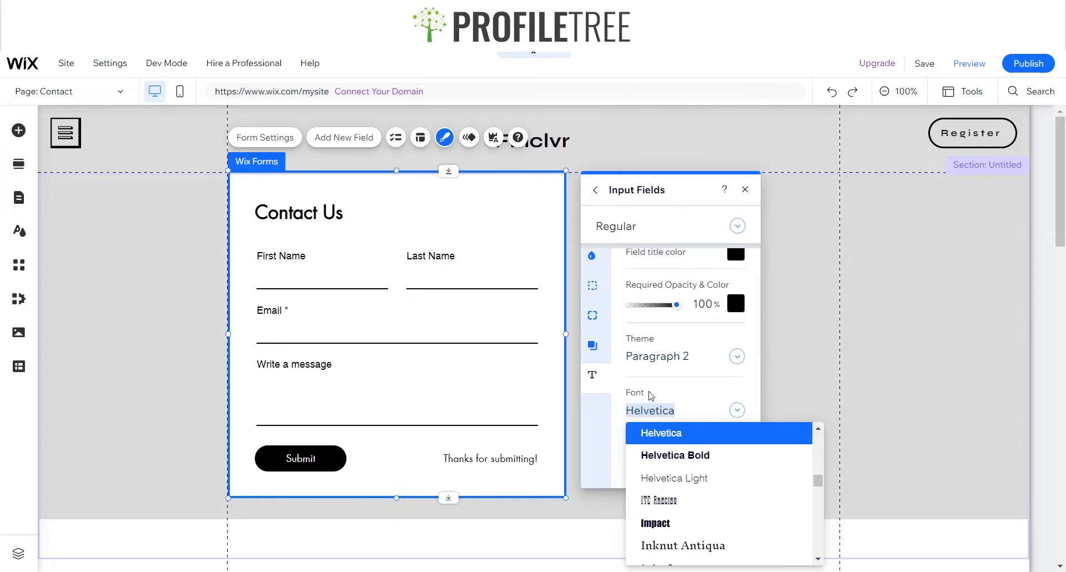
type("Comfortaa Reg...")
key("Return")
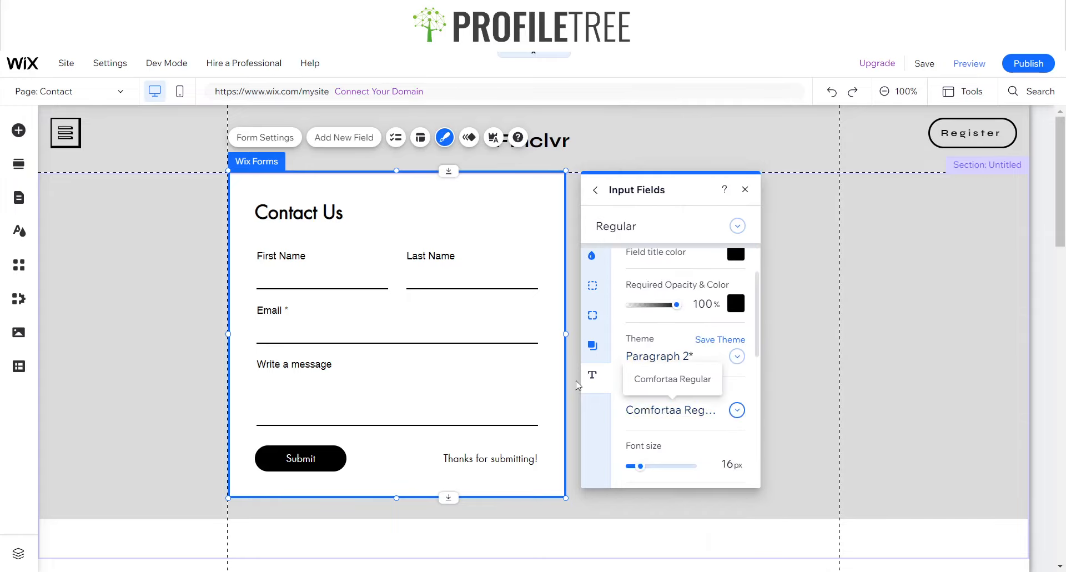
- Make the form's field titles bold and italic
scroll(698, 393, "down", 1)
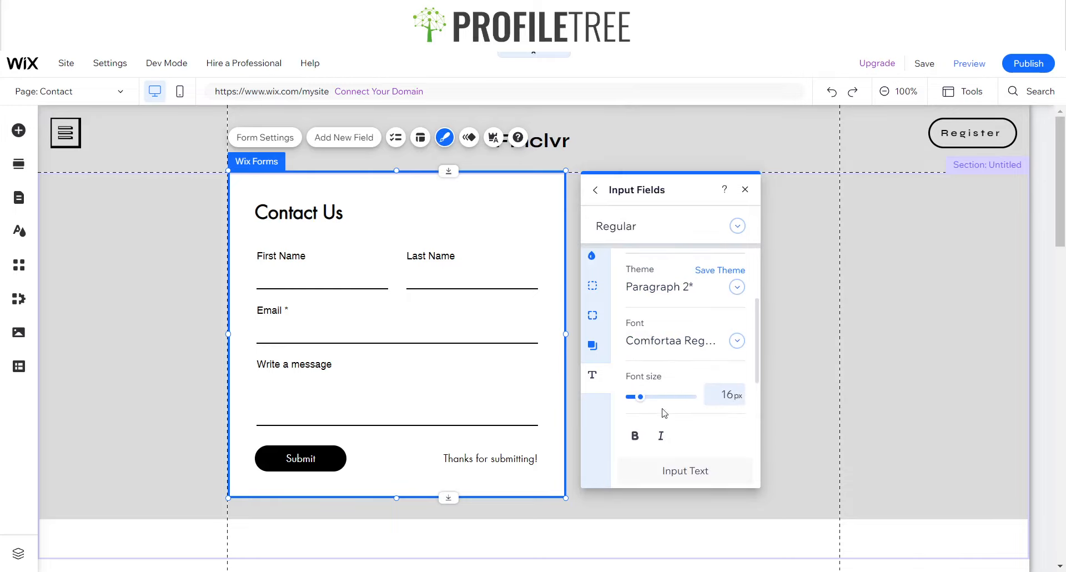
left_click(635, 436)
left_click(665, 435)
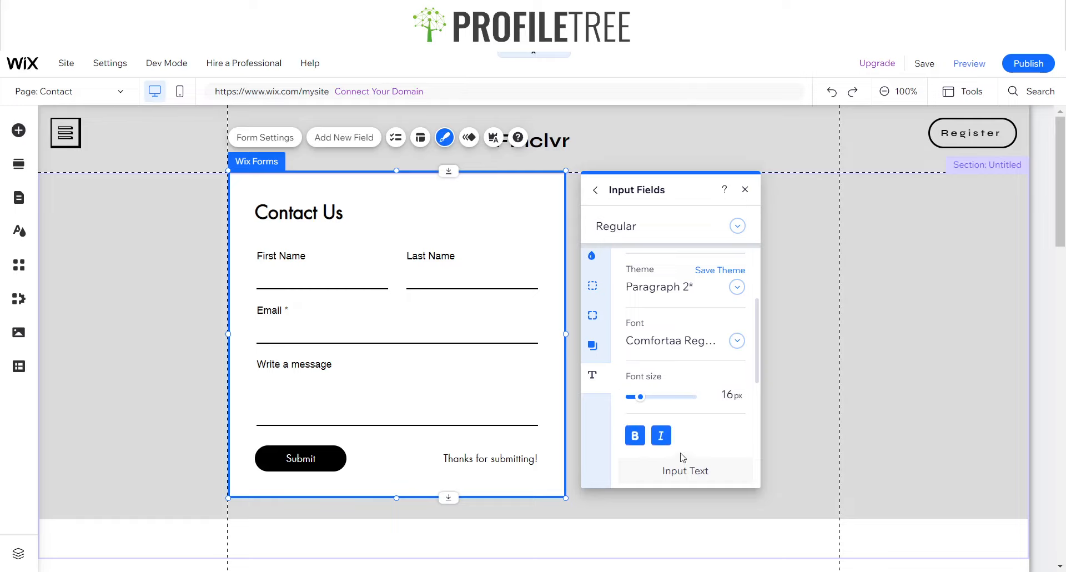
scroll(683, 457, "up", 2)
scroll(683, 457, "down", 3)
scroll(675, 423, "up", 5)
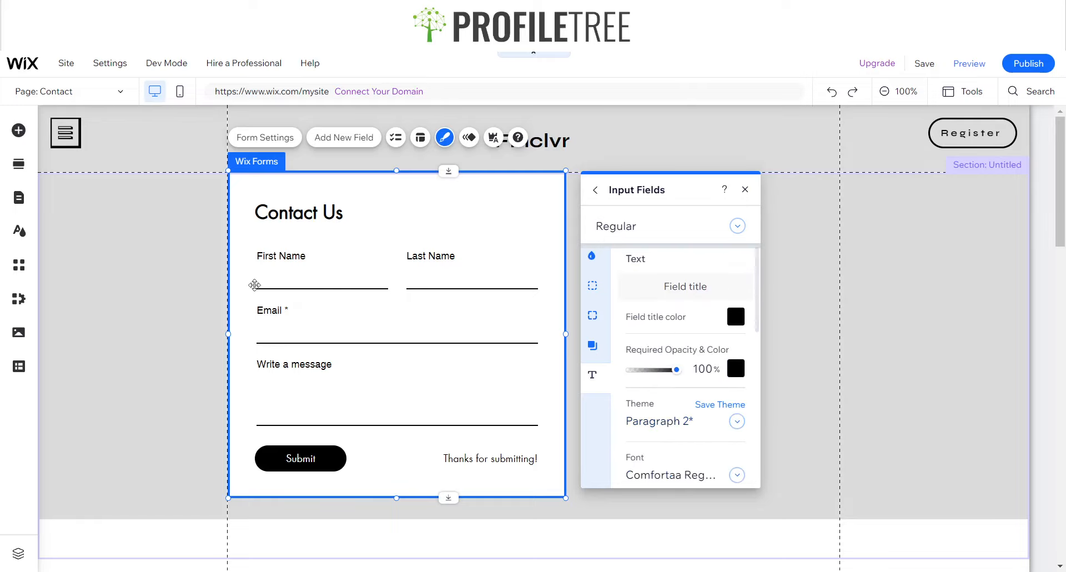
- Customize the First Name field's text design, setting its field title font to Comfortaa Regular
left_click(289, 259)
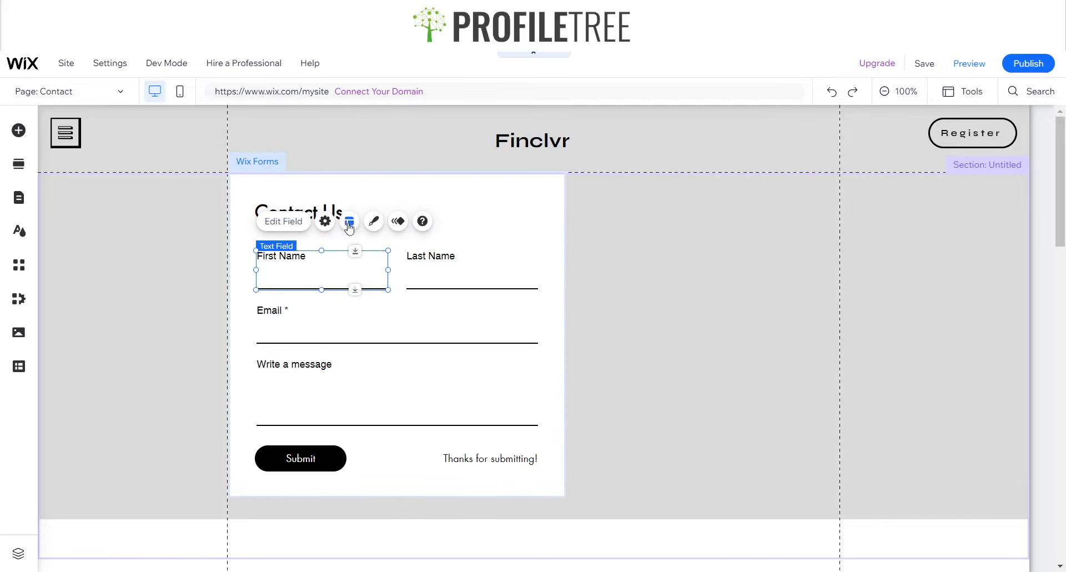
left_click(373, 221)
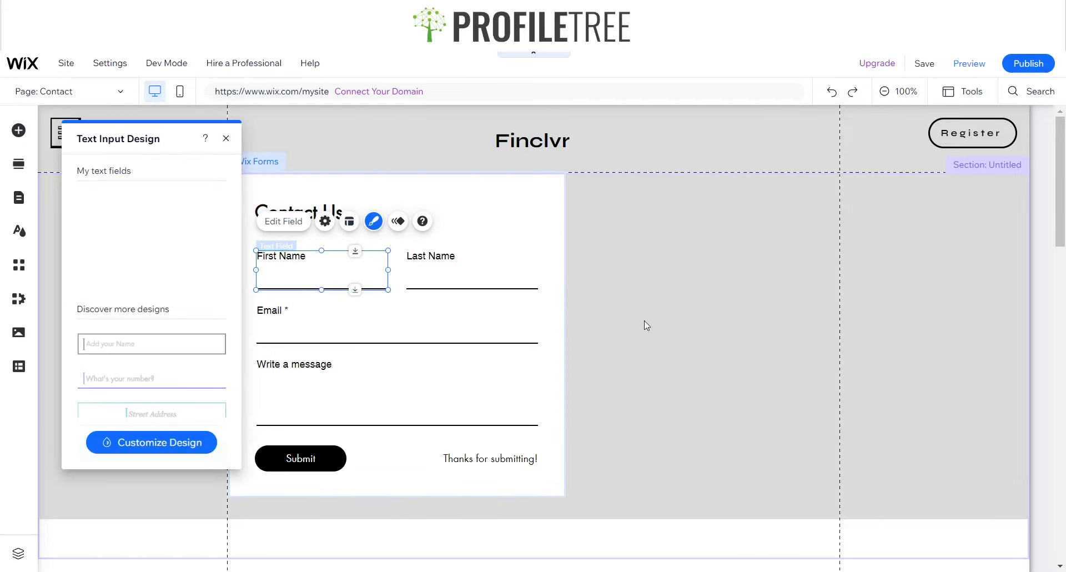
left_click(157, 443)
left_click(120, 329)
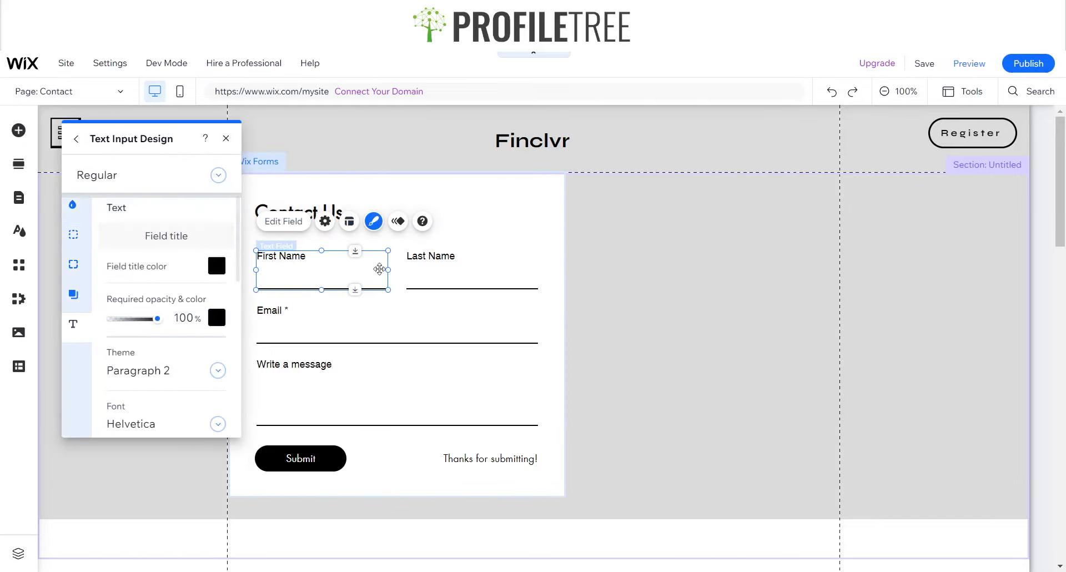
left_click(189, 420)
type("Comfortaa Reg...")
left_click(206, 448)
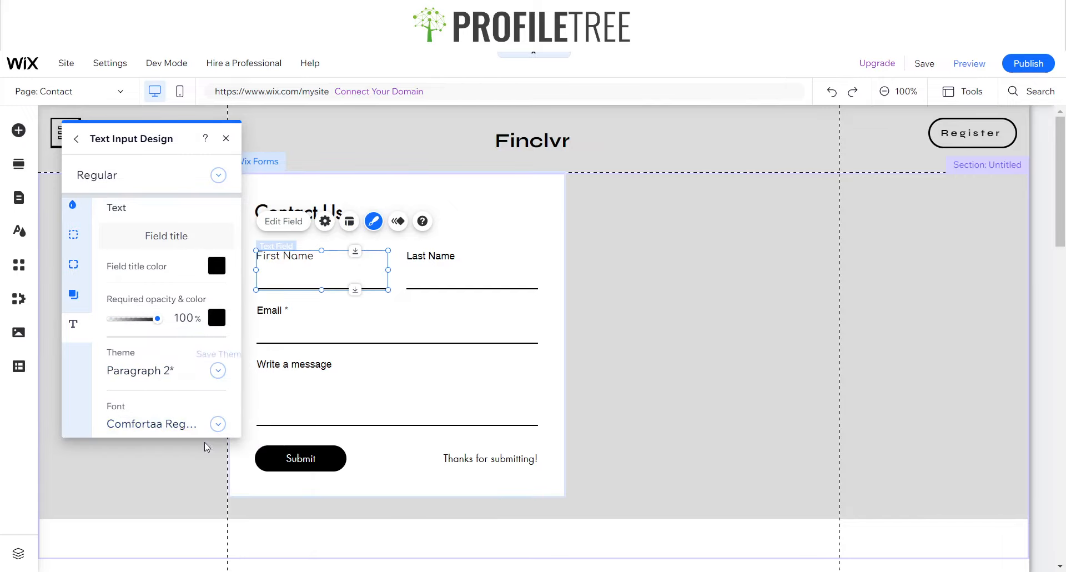
left_click(227, 138)
- Try to change the title font of all the form's input fields together, choosing Belinda
left_click(489, 222)
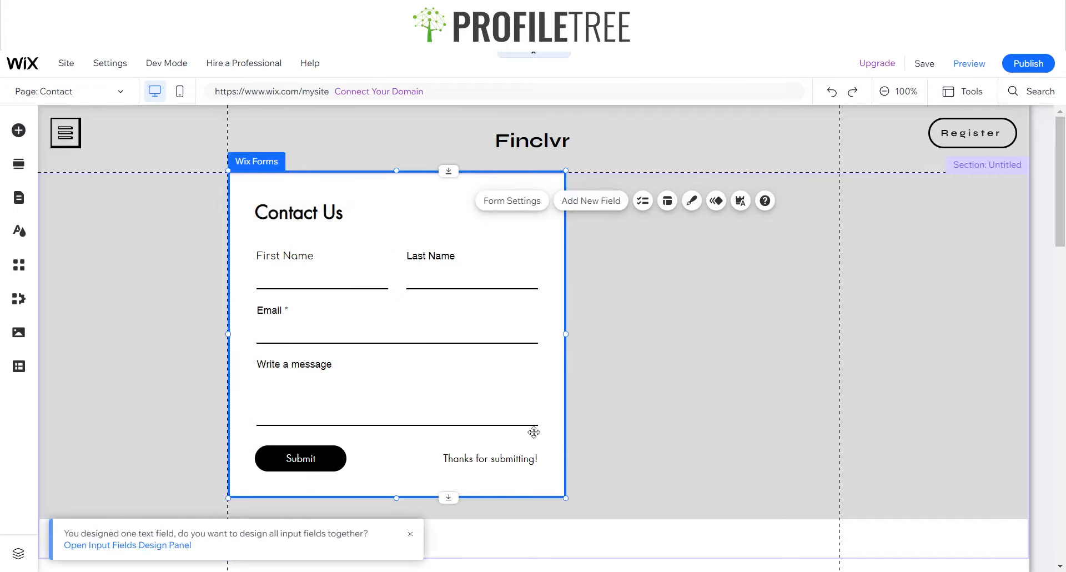
left_click(134, 549)
left_click(660, 378)
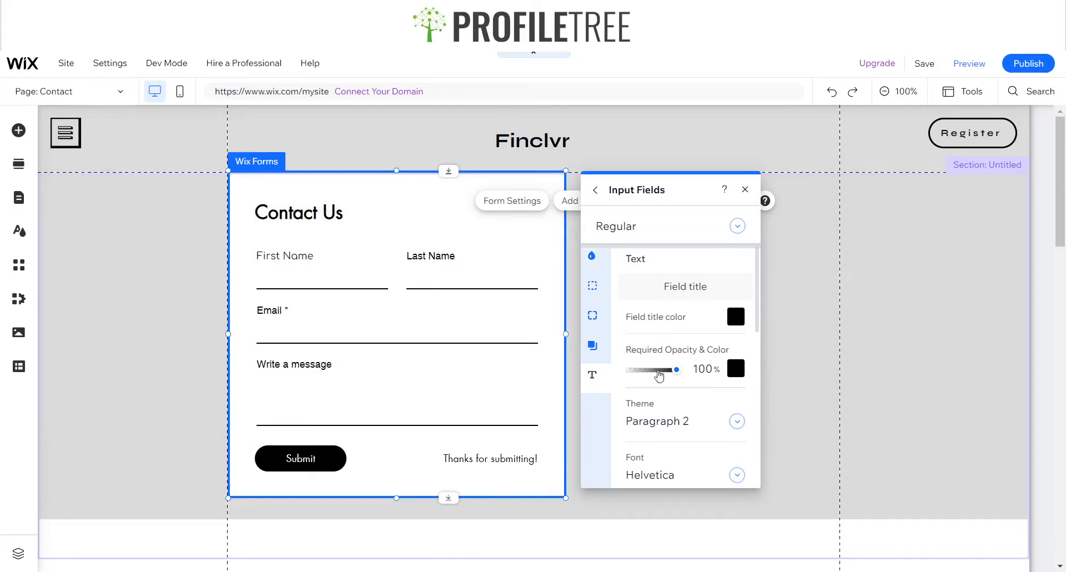
left_click(648, 474)
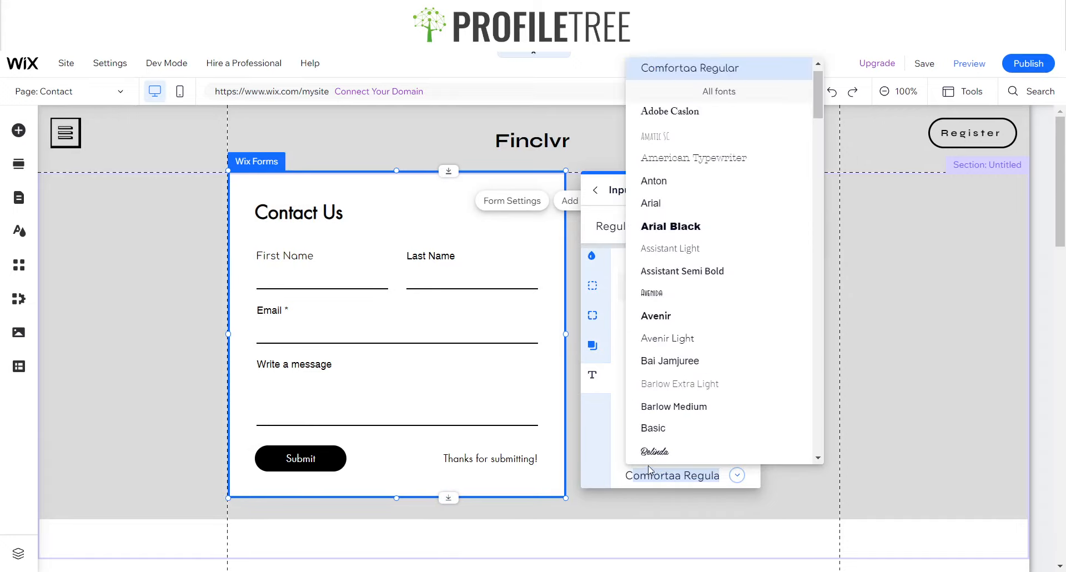
left_click(675, 449)
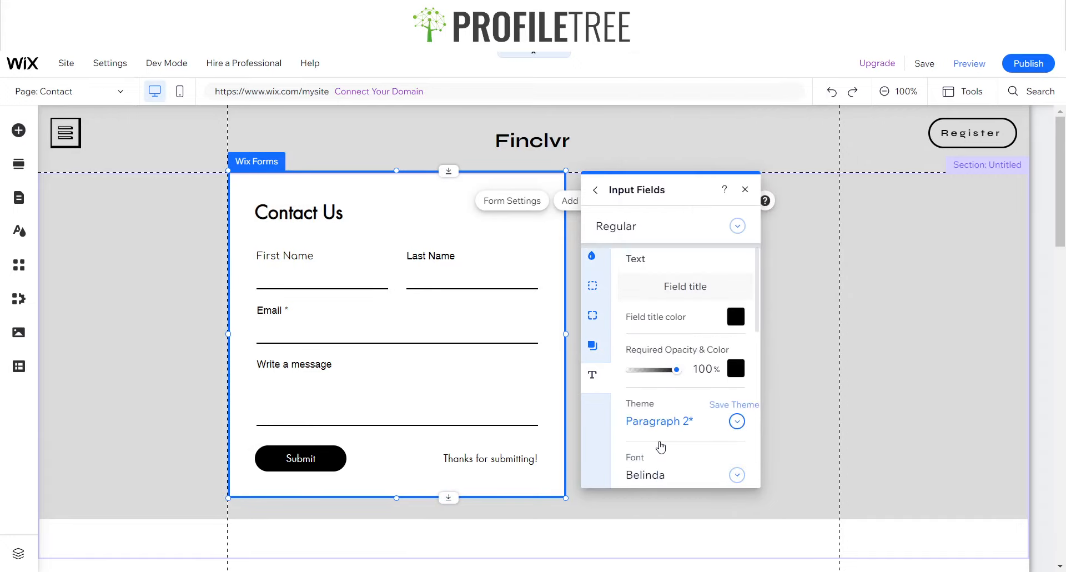
left_click(675, 479)
left_click(494, 398)
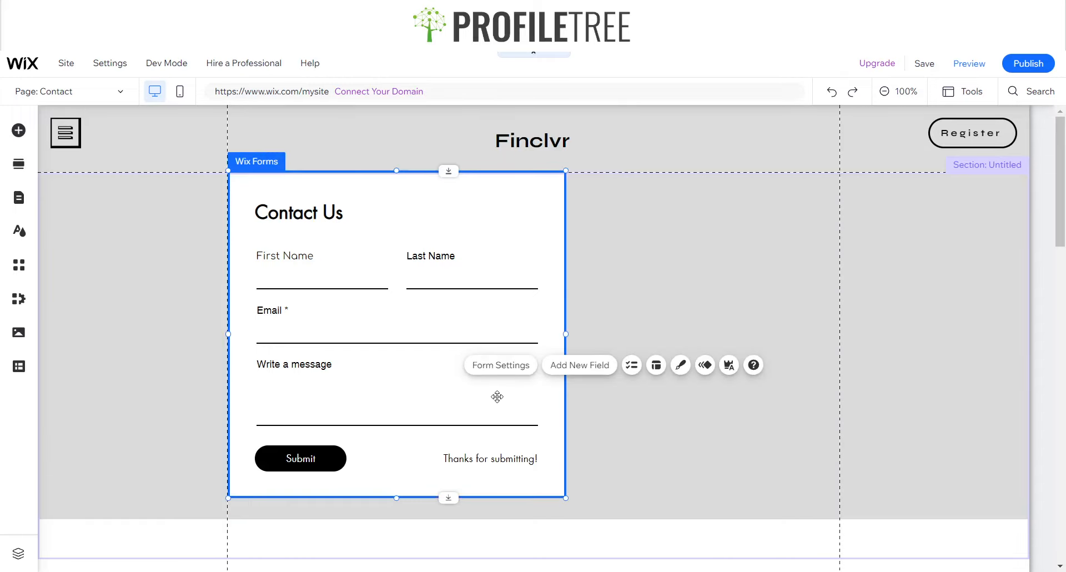
left_click(512, 368)
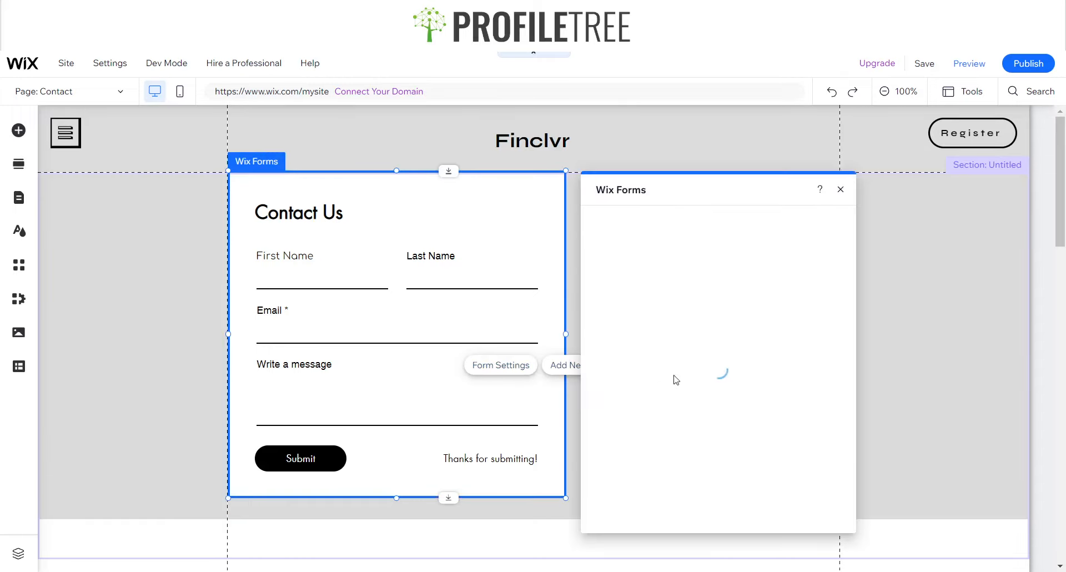
left_click(839, 191)
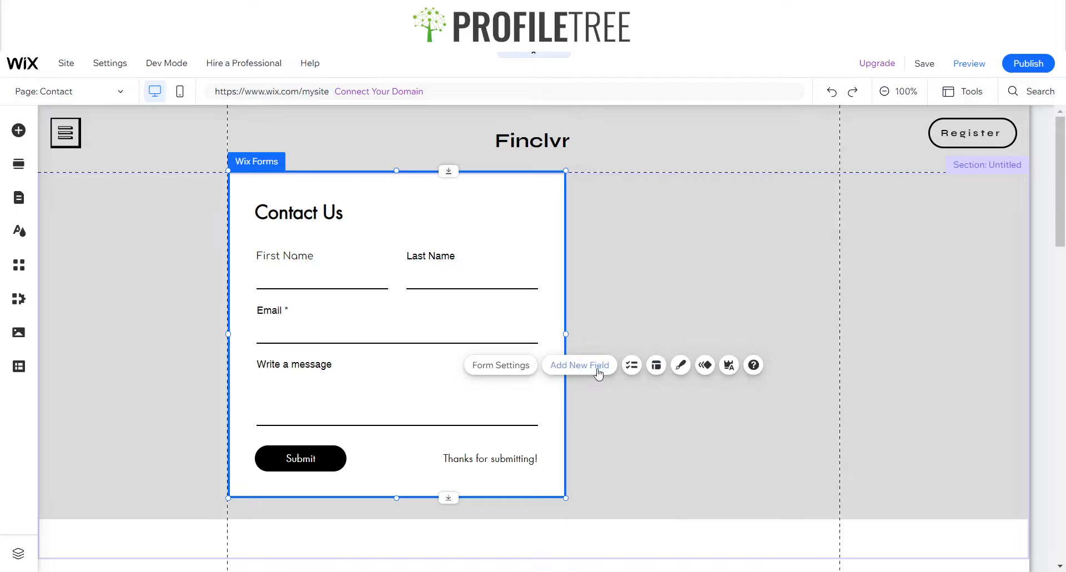
- Try to set the shared field title font of the form's input fields to Comfortaa Regular
left_click(682, 364)
left_click(702, 457)
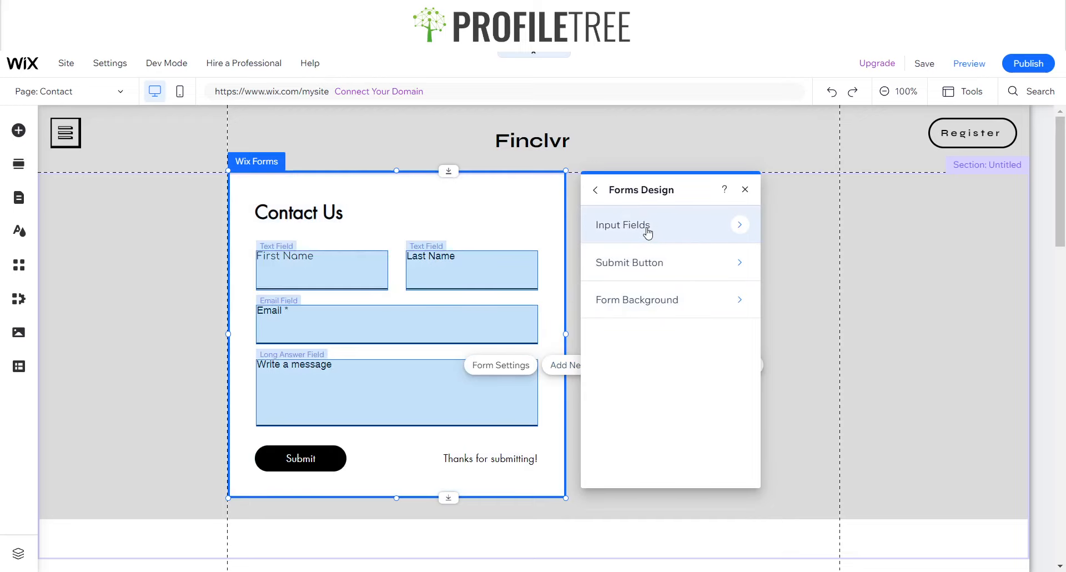
left_click(648, 234)
left_click(678, 375)
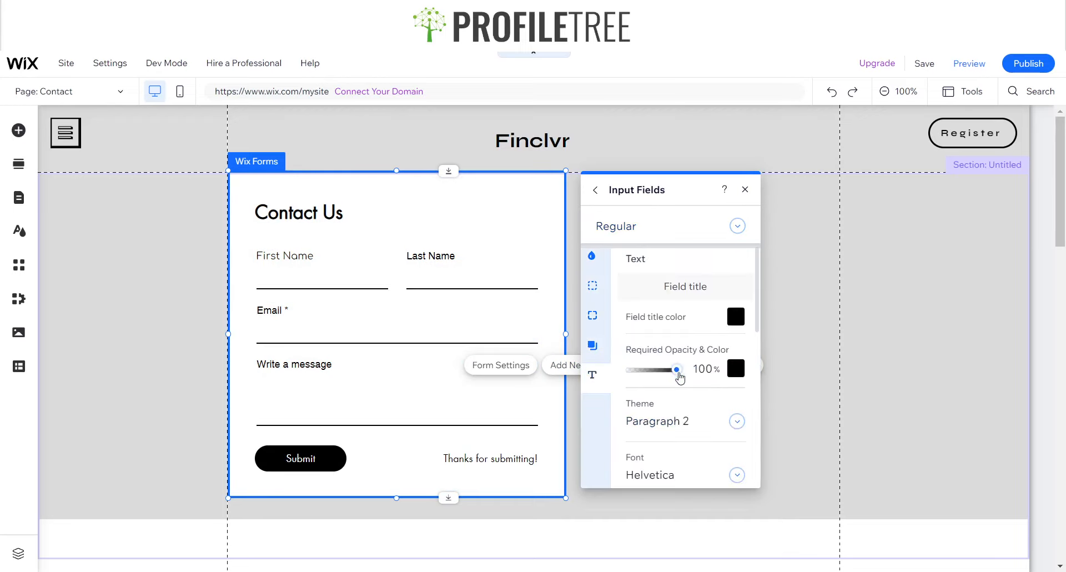
left_click(676, 473)
type("Comfortaa Regula")
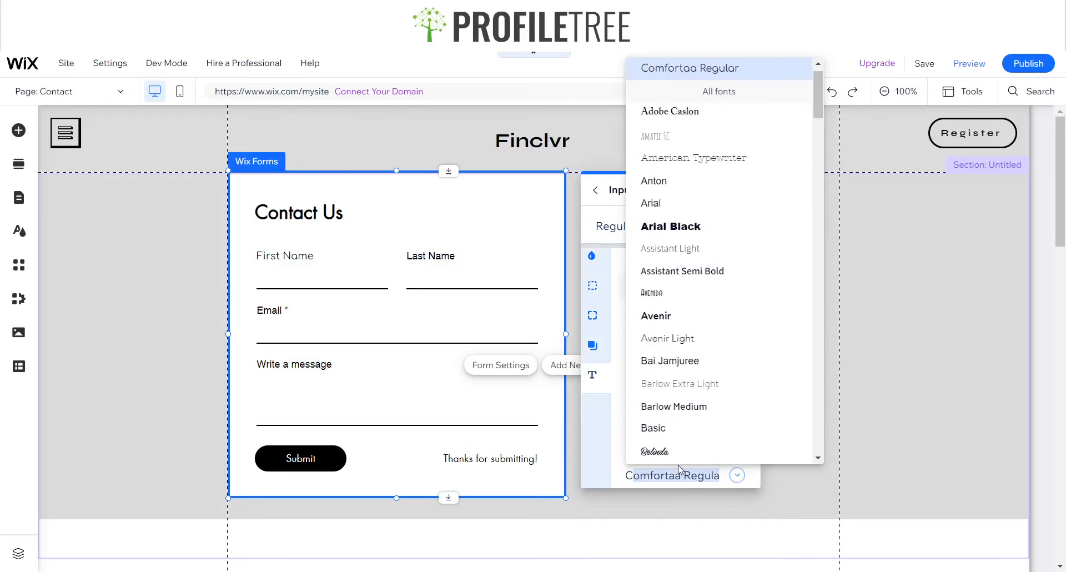
left_click(681, 472)
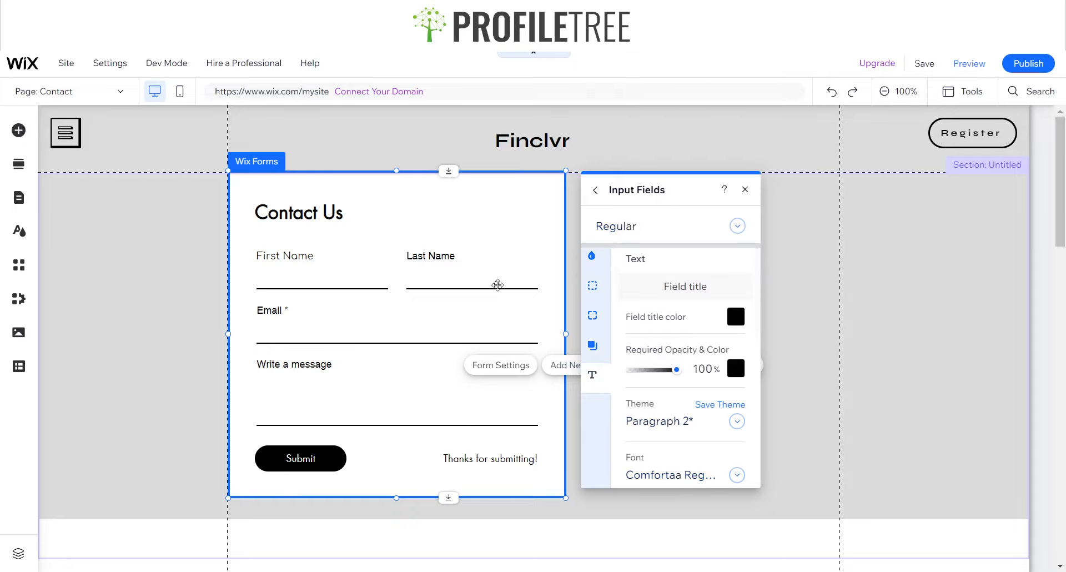
- Customize the Last Name field's text design, setting its field title font to Comfortaa Regular
left_click(450, 252)
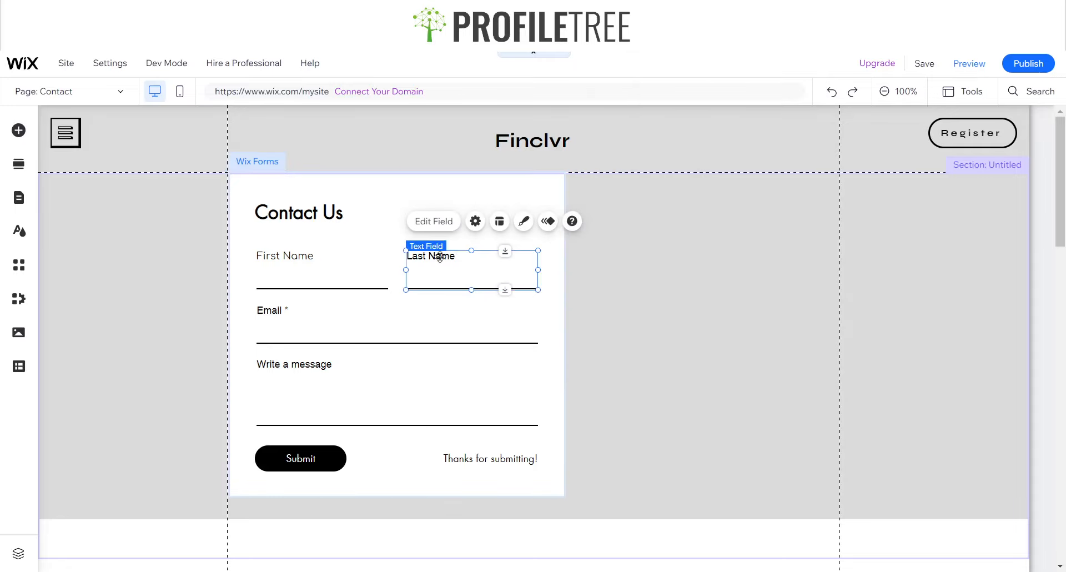
left_click(523, 221)
left_click(310, 444)
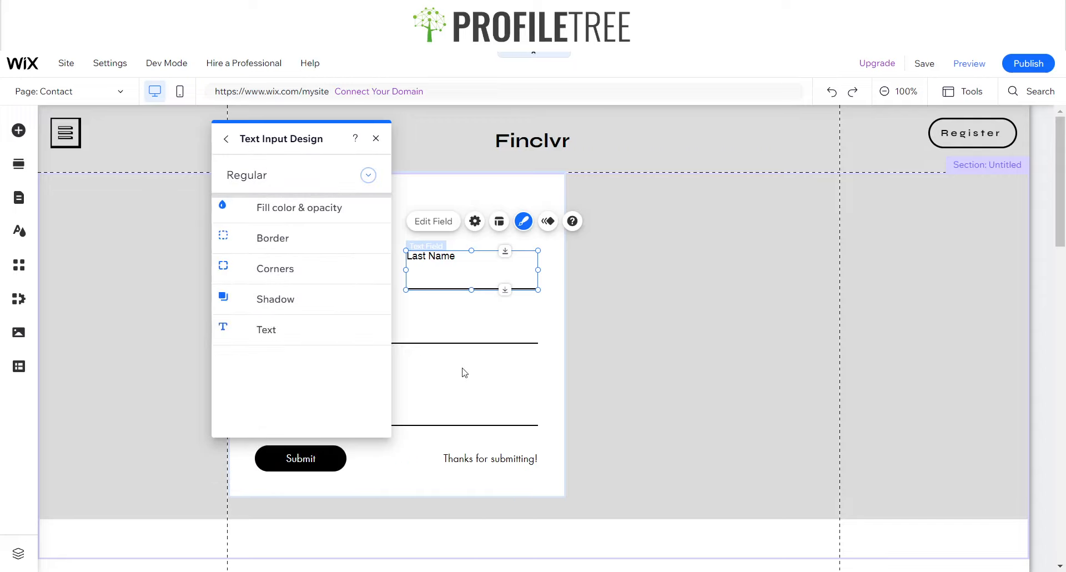
left_click(271, 333)
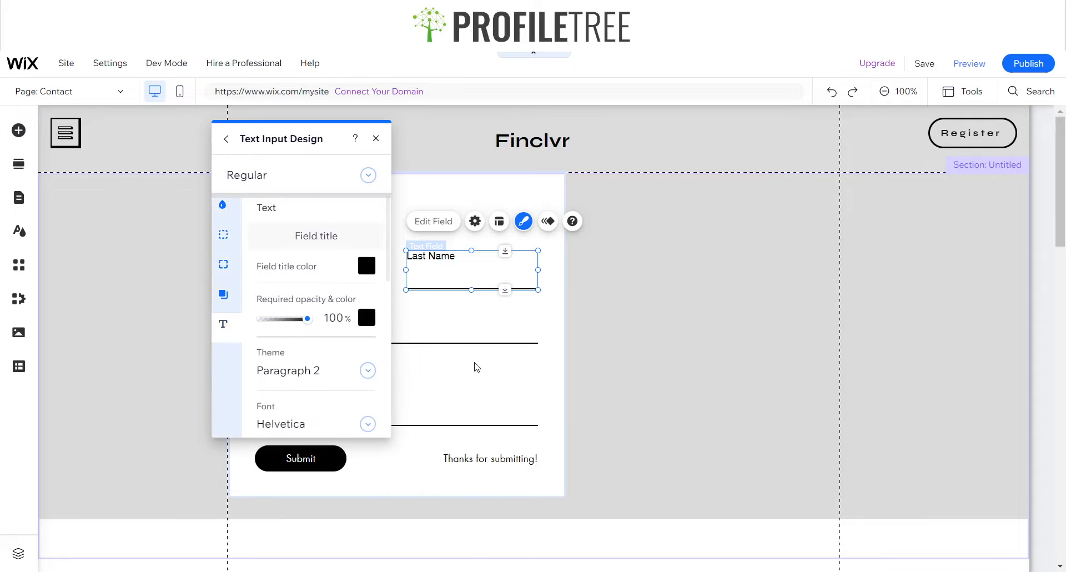
left_click(320, 423)
type("Comfortaa Reg...")
key("Return")
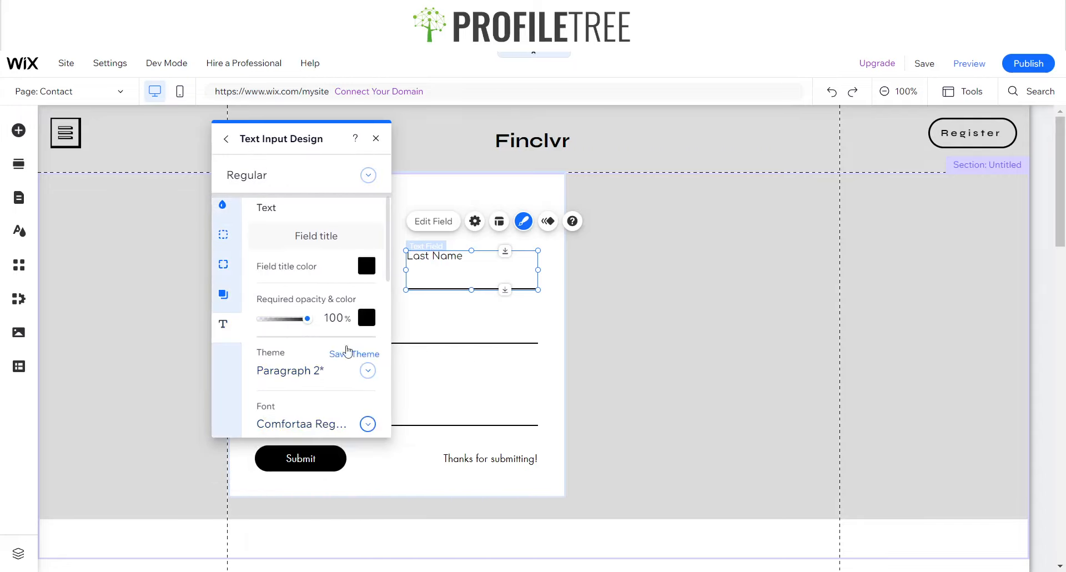
left_click(376, 139)
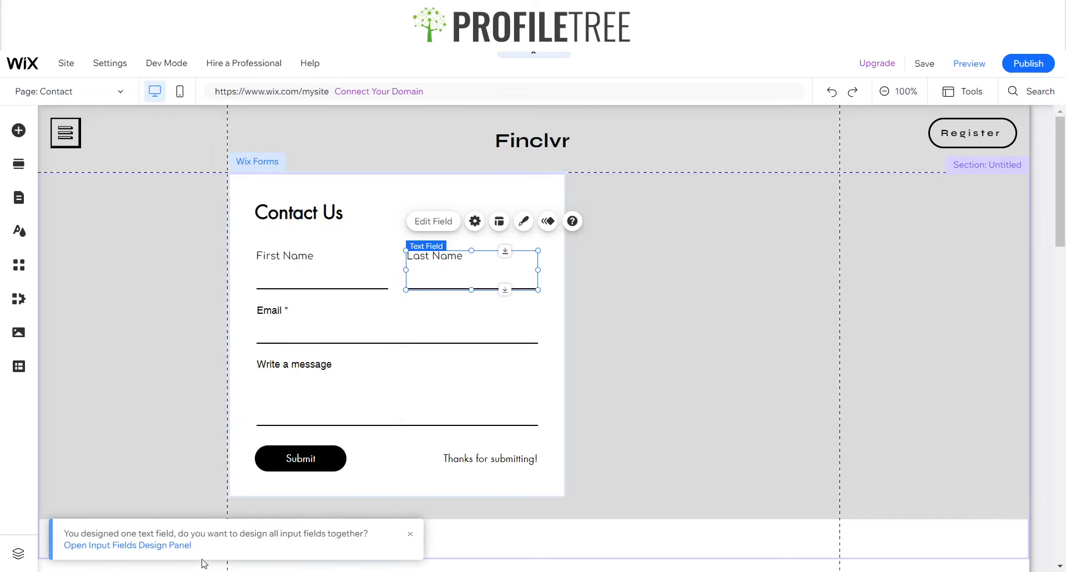
- Try applying Comfortaa Regular to the field titles of all input fields through the shared design
left_click(176, 546)
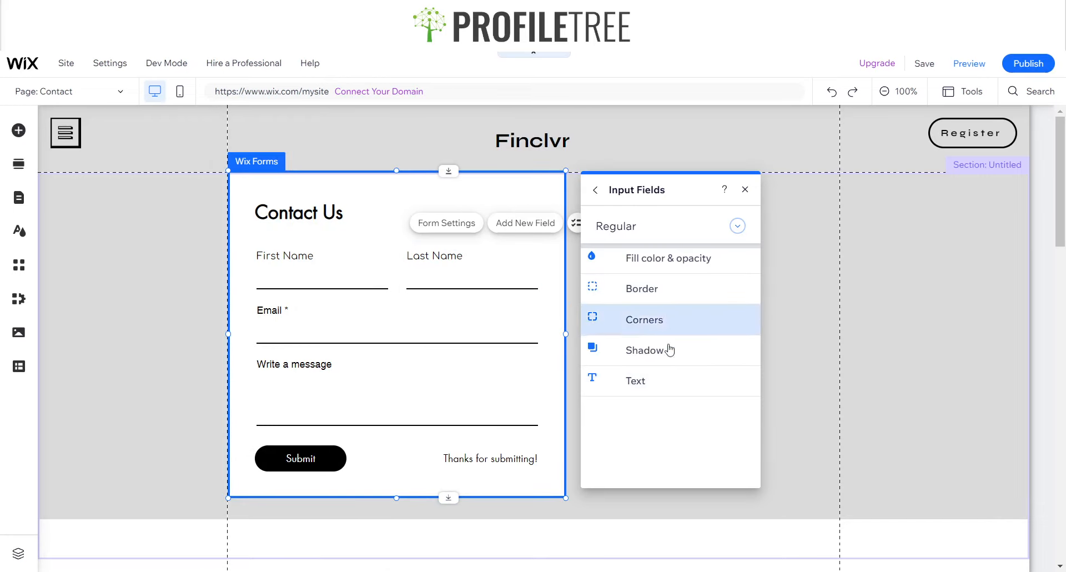
left_click(669, 378)
left_click(652, 475)
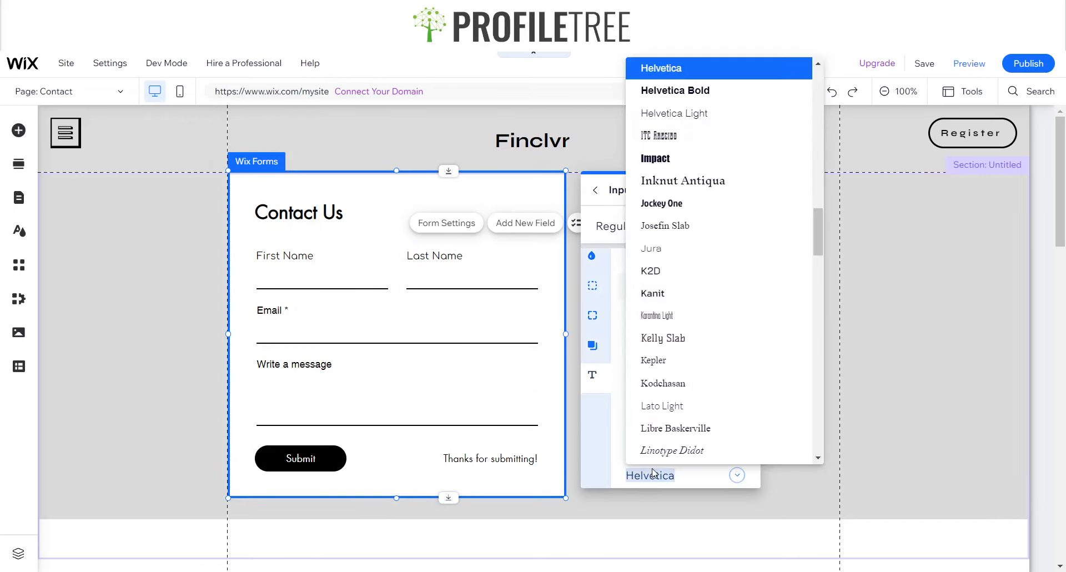
type("Comfortaa Reg...")
key("Return")
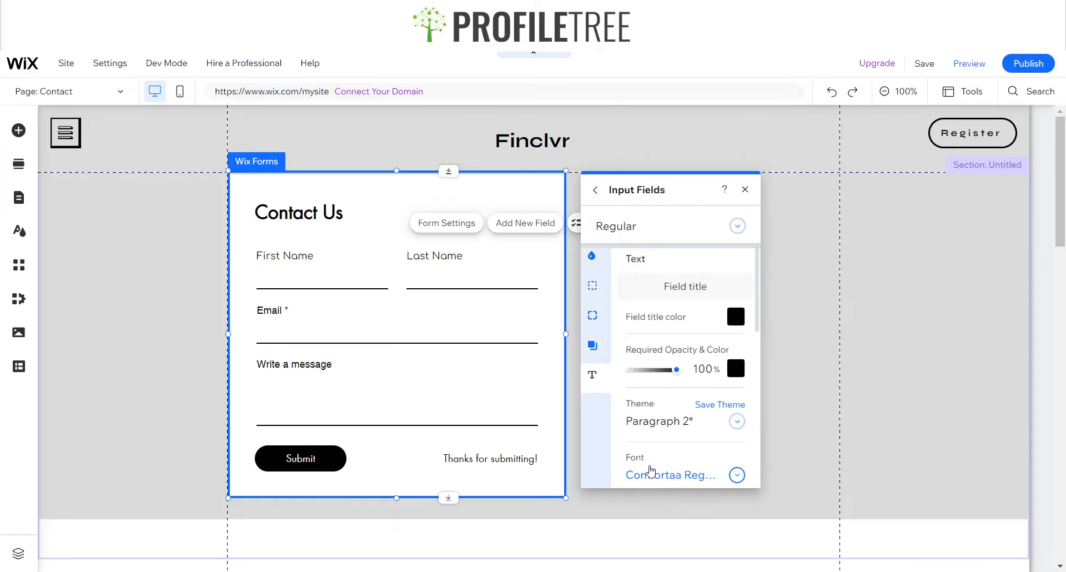
- Try to change the input text font of all the form's fields from Futura to Comfortaa Regular
scroll(673, 429, "down", 2)
scroll(687, 411, "down", 6)
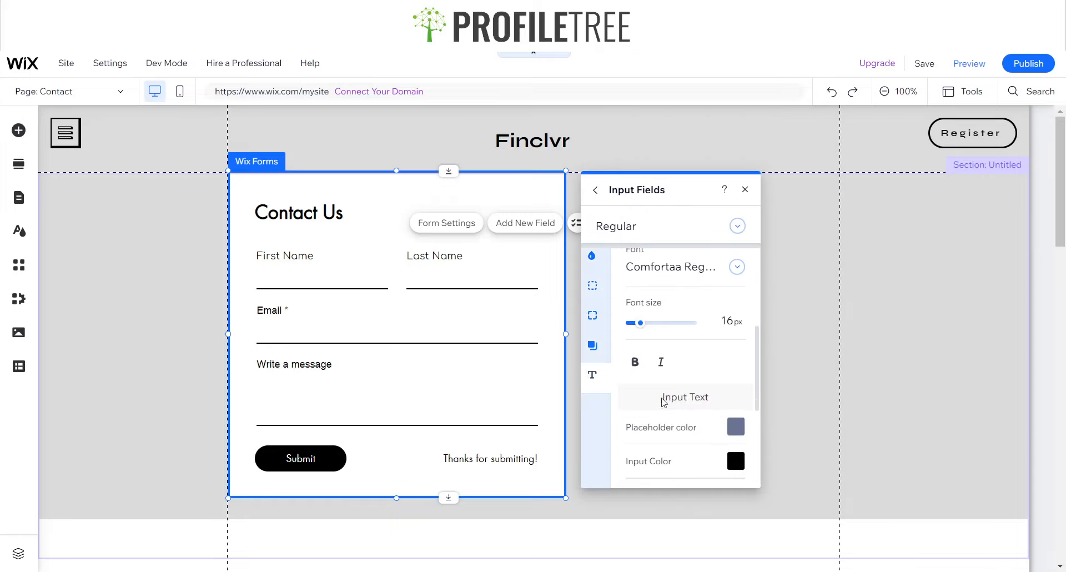
left_click(658, 367)
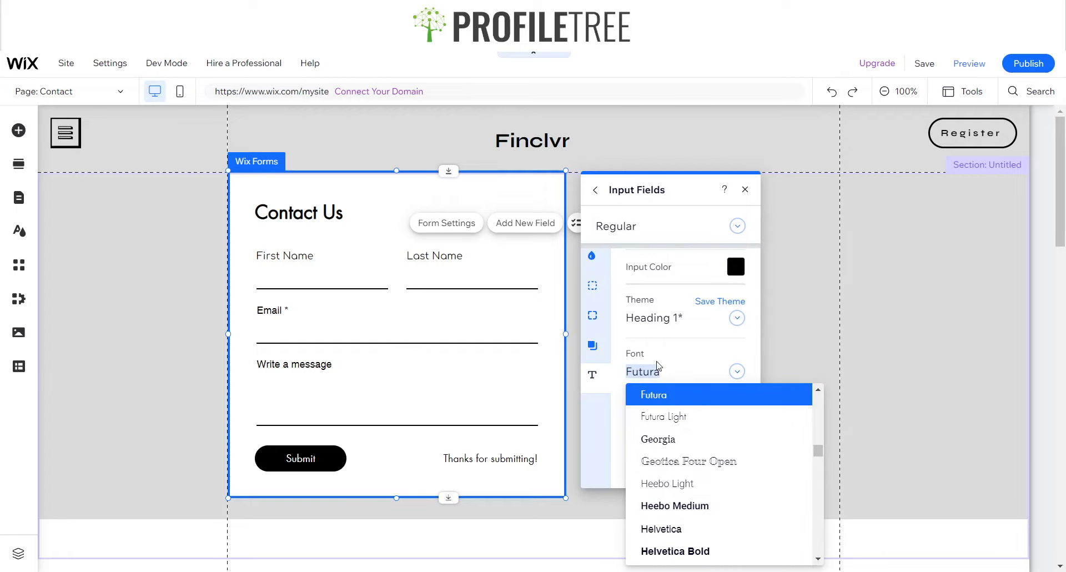
type("Comfortaa Regula")
key("Return")
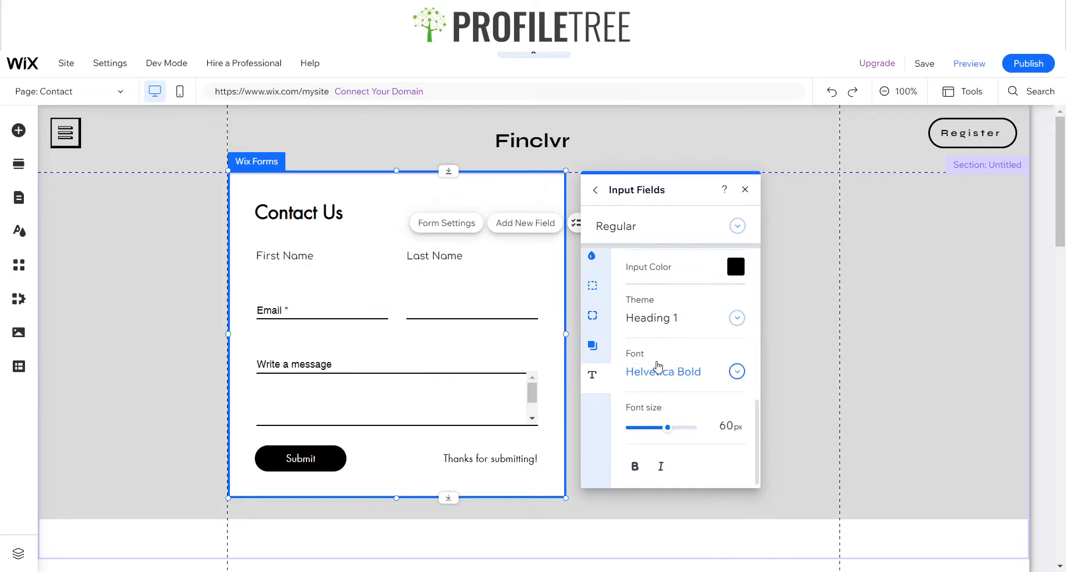
scroll(547, 300, "down", 1)
scroll(666, 364, "down", 3)
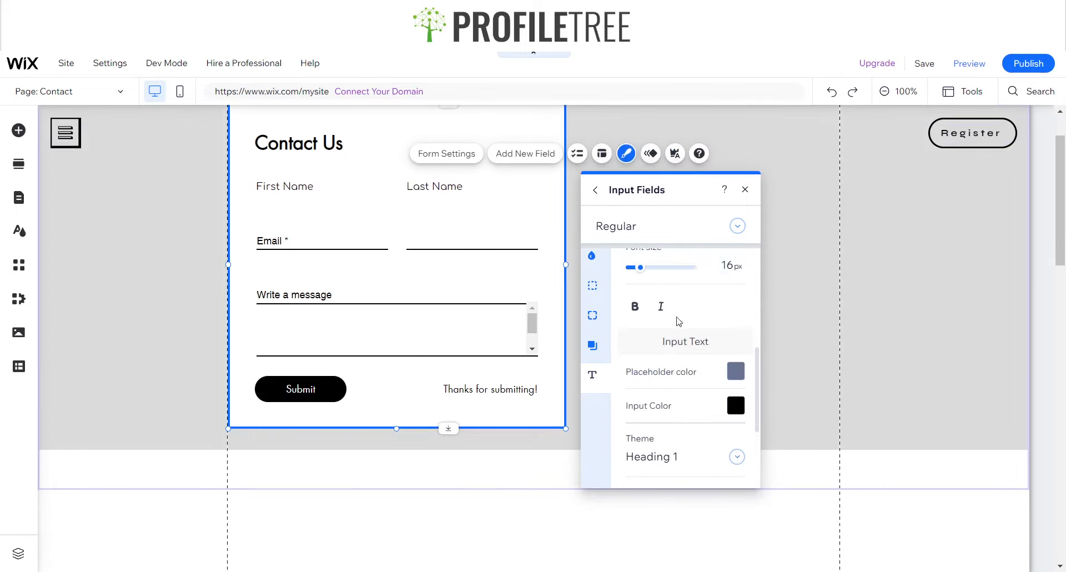
left_click(745, 189)
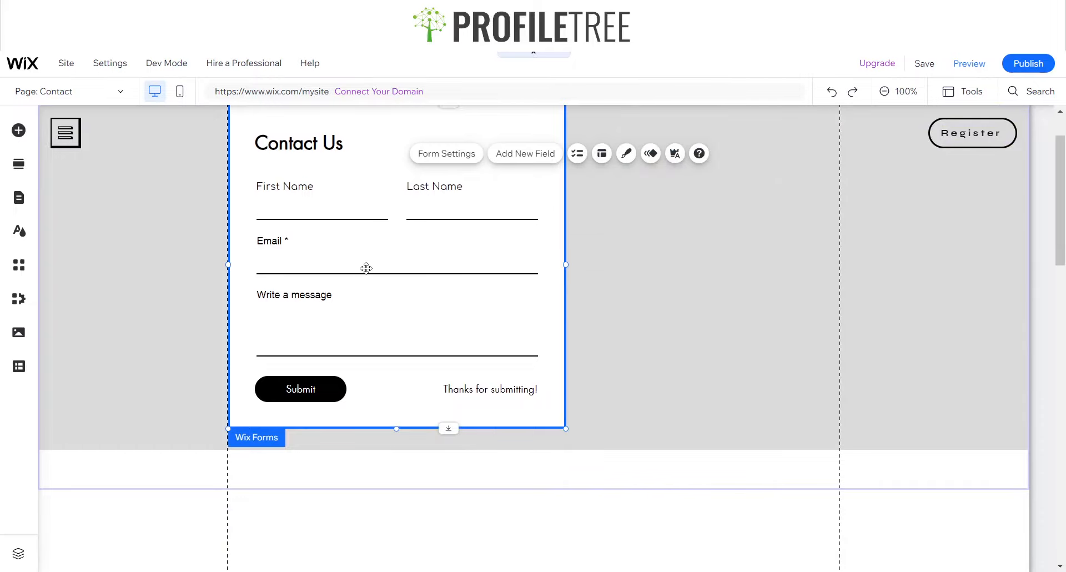
left_click(271, 243)
left_click(371, 353)
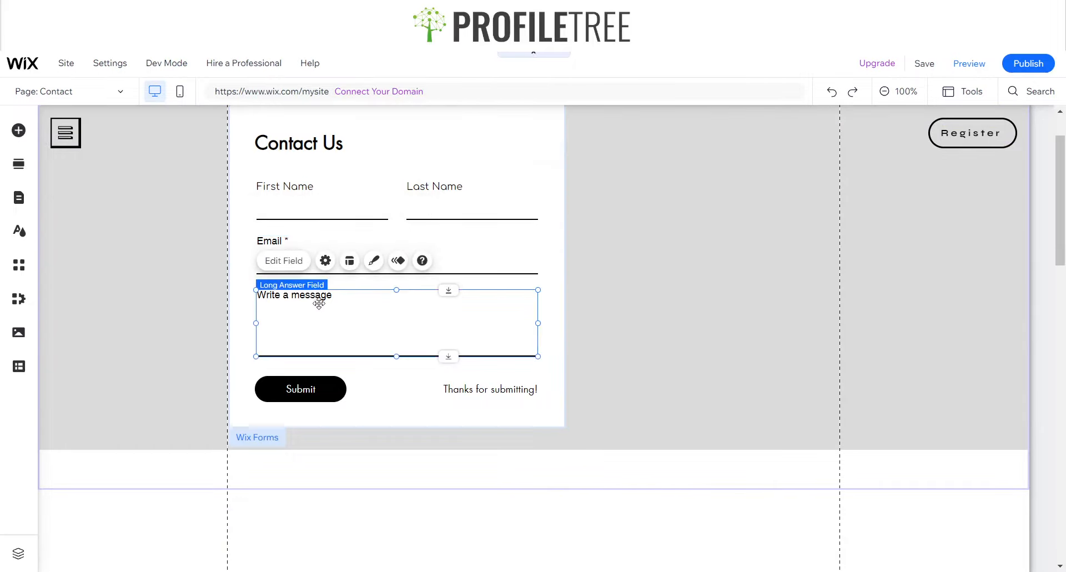
left_click(296, 245)
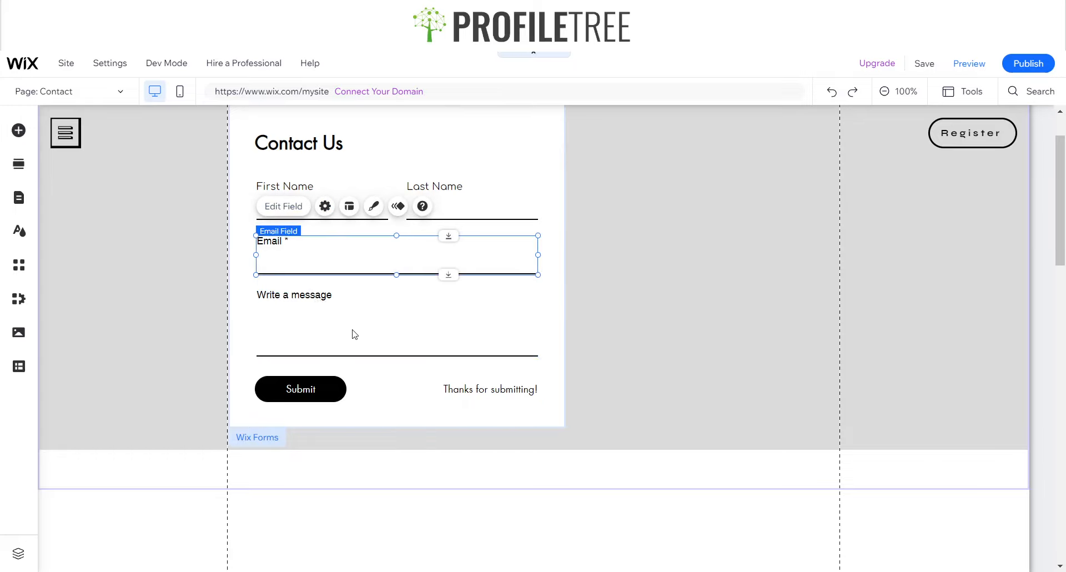
- Add a second column to the grey strip behind the contact form
left_click(729, 289)
scroll(738, 286, "up", 1)
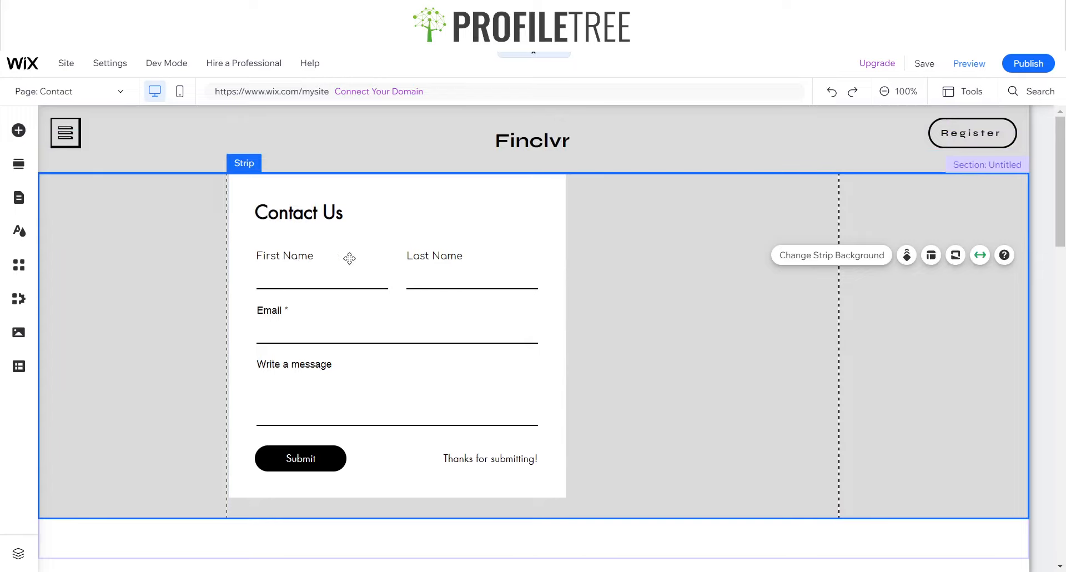
left_click(707, 289)
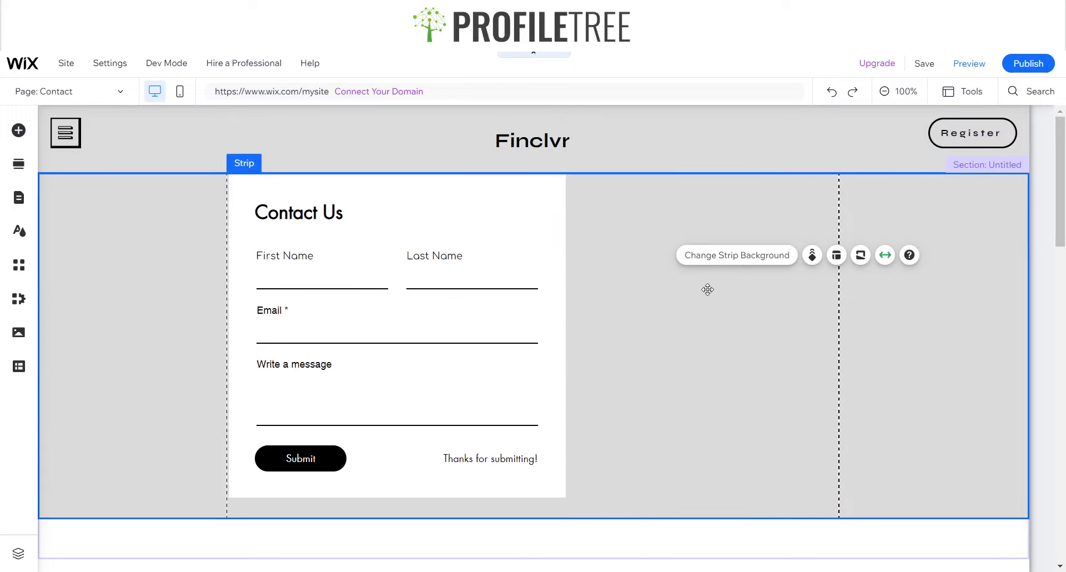
left_click(836, 259)
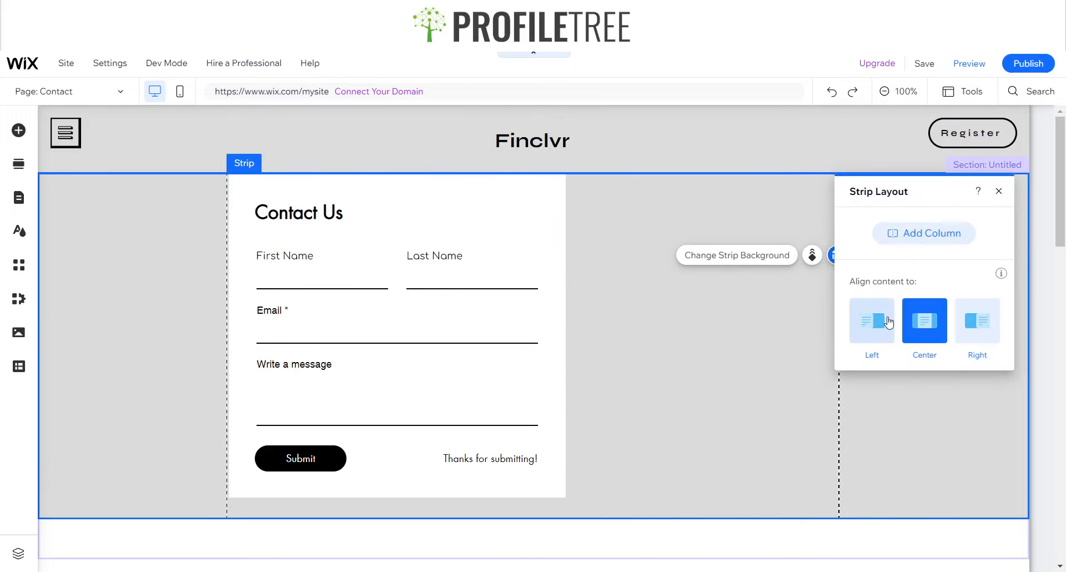
left_click(926, 240)
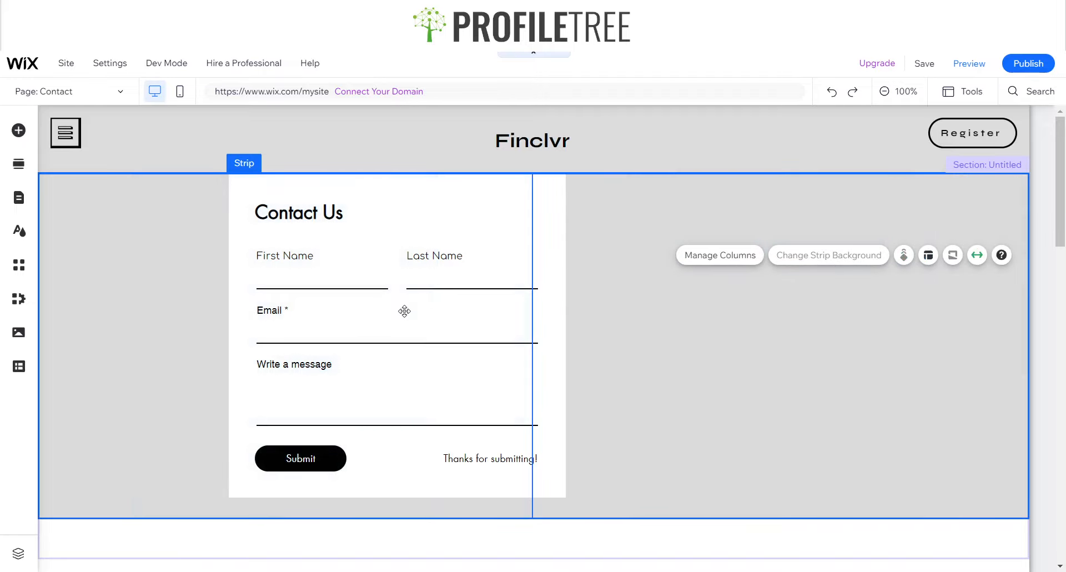
- Move the Contact Us form into the strip's left column, roughly centred and slightly below the header
left_click(443, 211)
left_click_drag(442, 212, 328, 231)
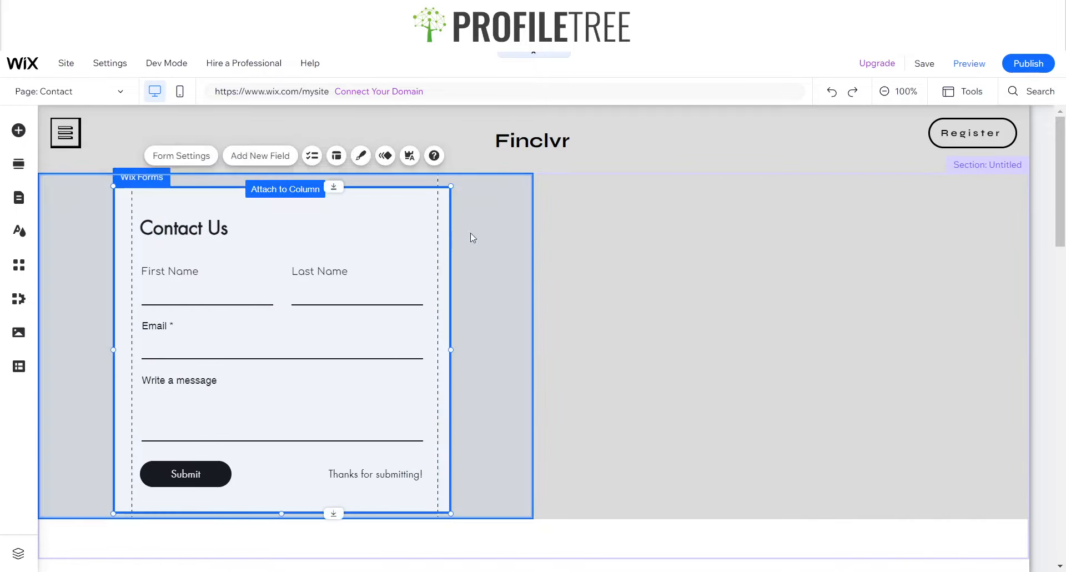
- Align the content of the strip's left column, which holds the contact form, to Right
left_click(473, 272)
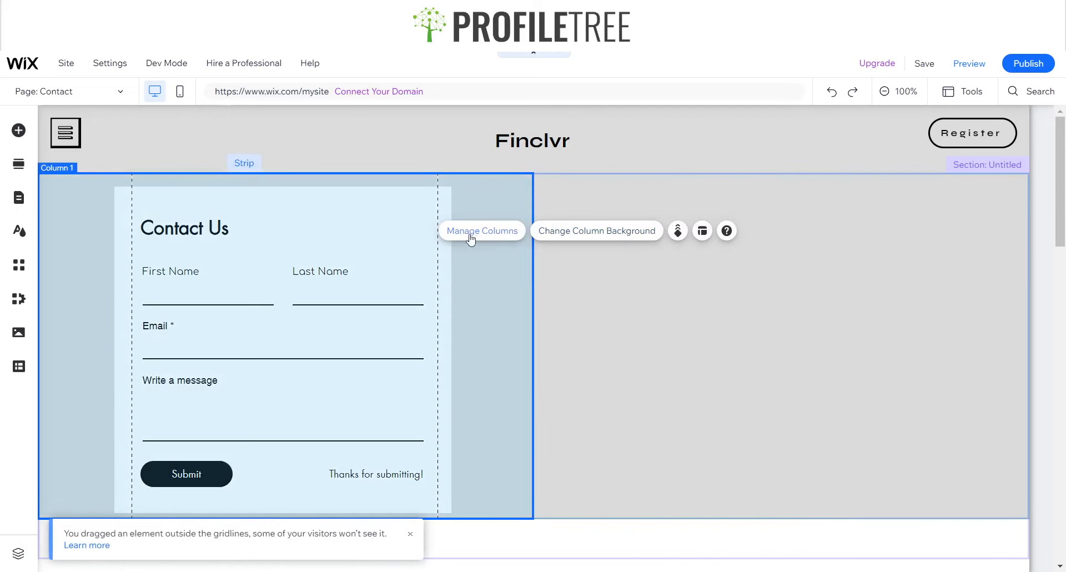
left_click(702, 231)
left_click(687, 276)
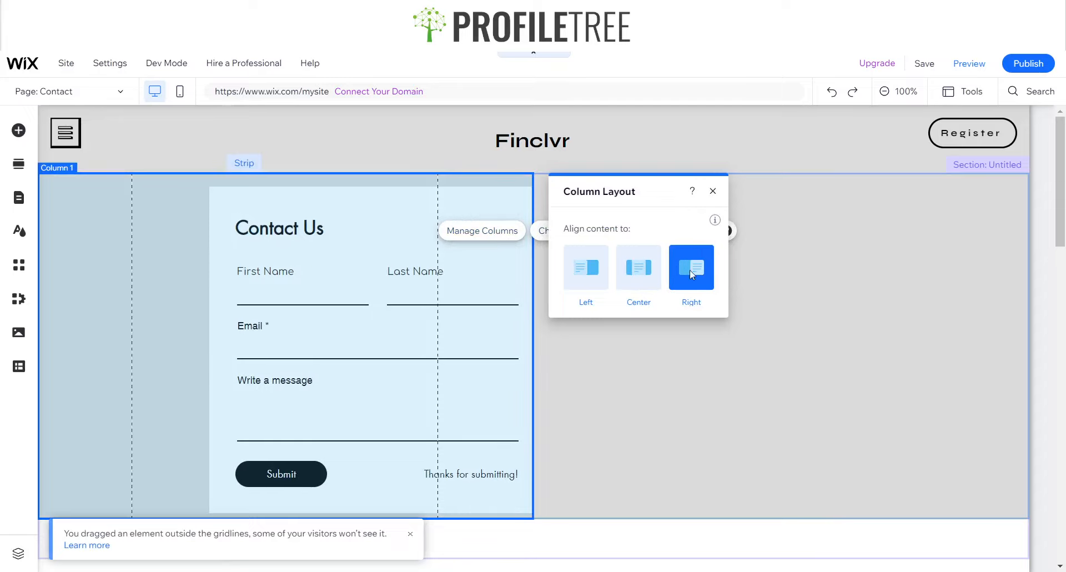
left_click(713, 191)
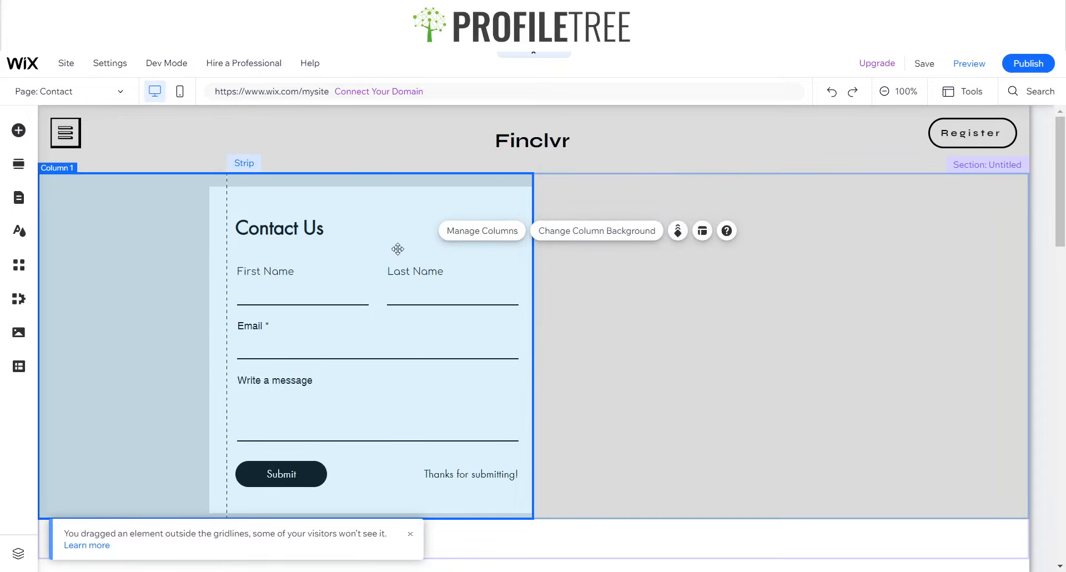
- Move the Contact Us form slightly left so that it sits fully inside the left column
left_click_drag(398, 250, 357, 243)
left_click_drag(425, 204, 419, 204)
left_click(716, 267)
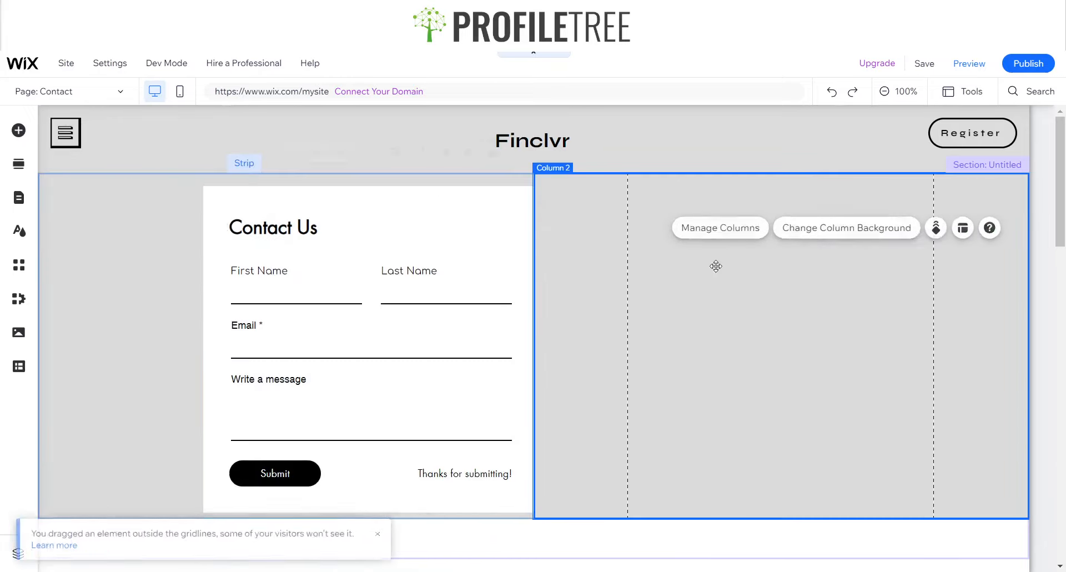
left_click(420, 223)
left_click_drag(431, 221, 408, 221)
- Check the content alignment options of the strip's empty right column
left_click(723, 338)
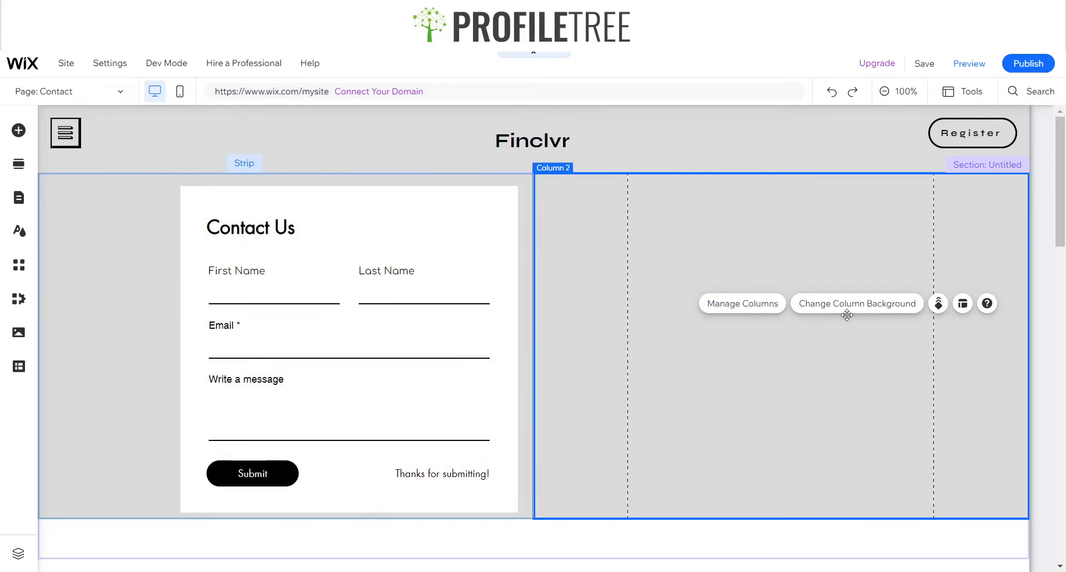
left_click(960, 307)
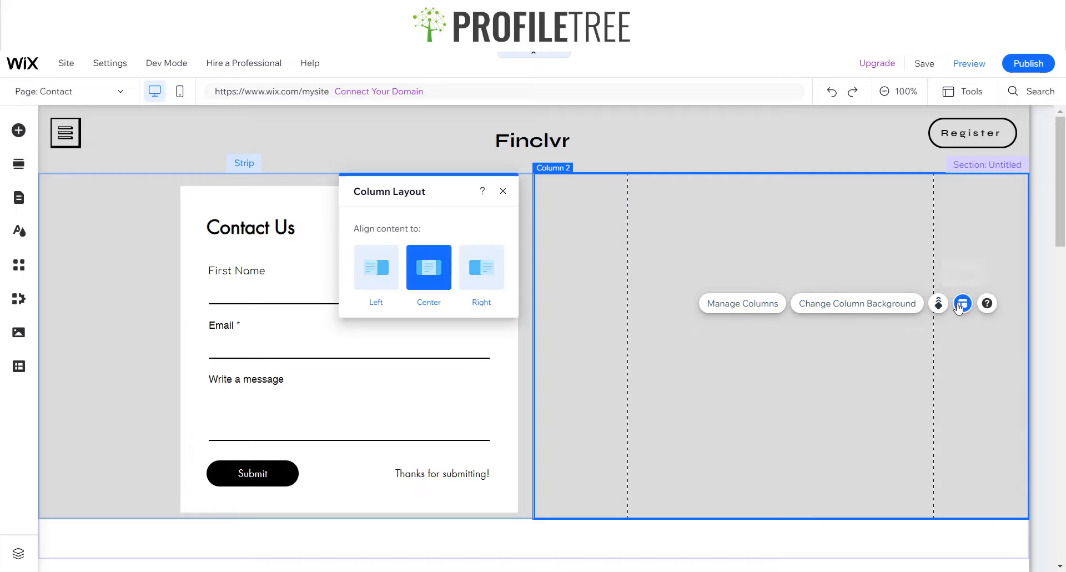
left_click(505, 191)
left_click(616, 234)
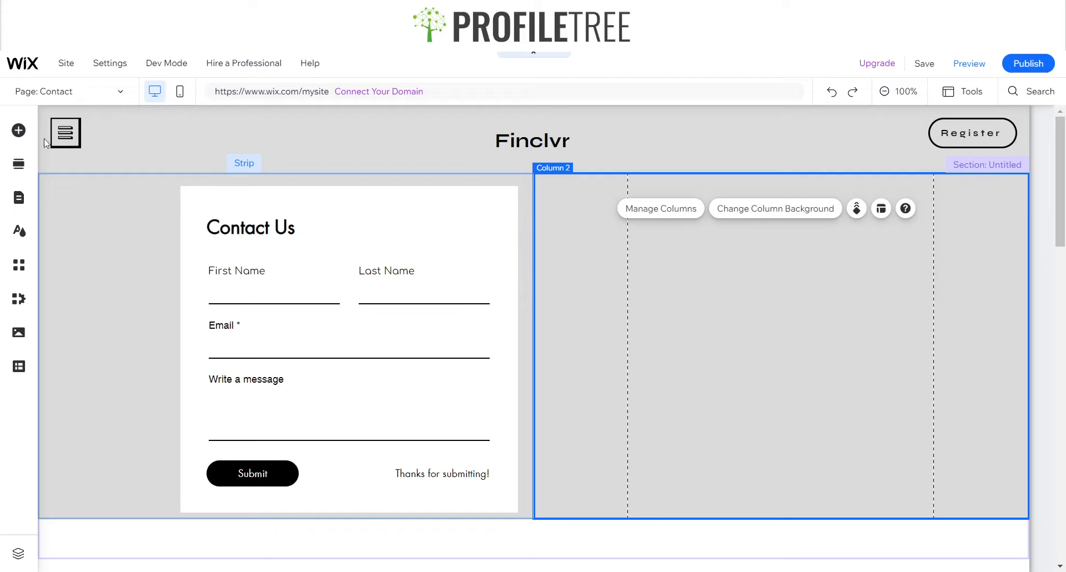
- Look for a map element by browsing the element categories and searching for "map", ending at the standard Google Maps designs
left_click(18, 130)
left_click(82, 320)
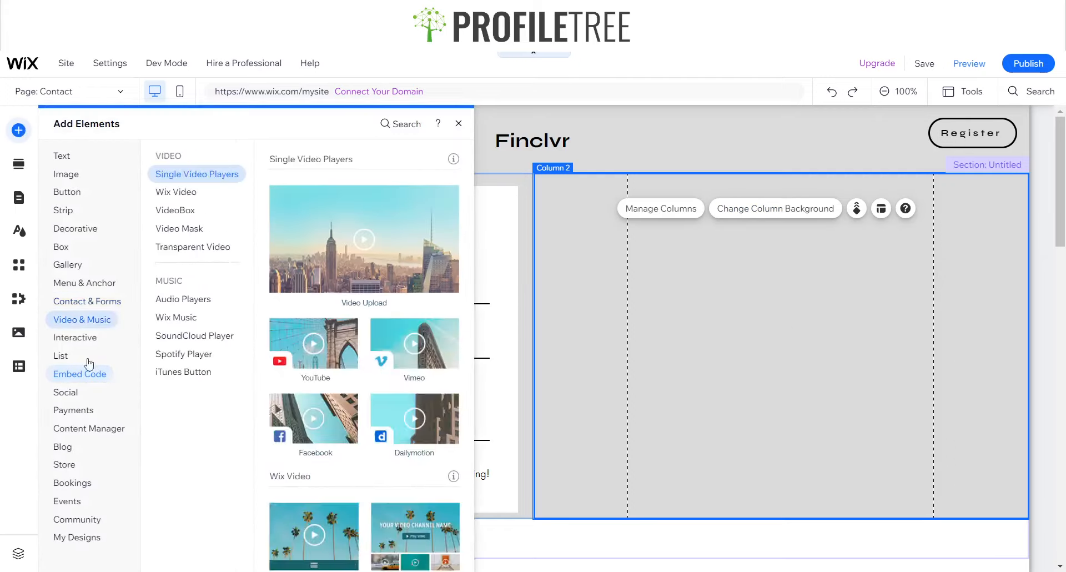
left_click(88, 368)
left_click(64, 319)
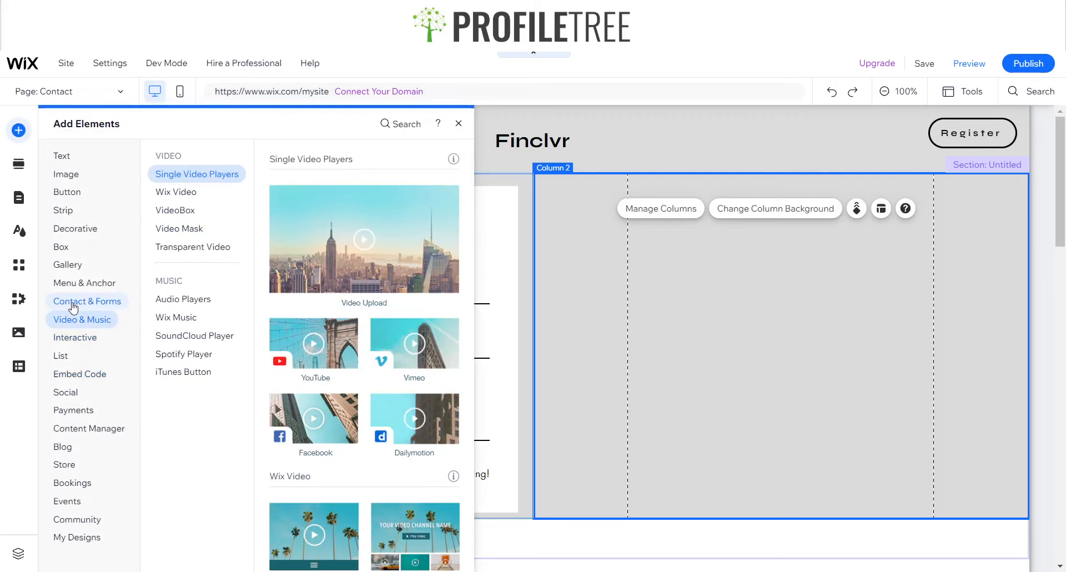
left_click(73, 303)
left_click(82, 338)
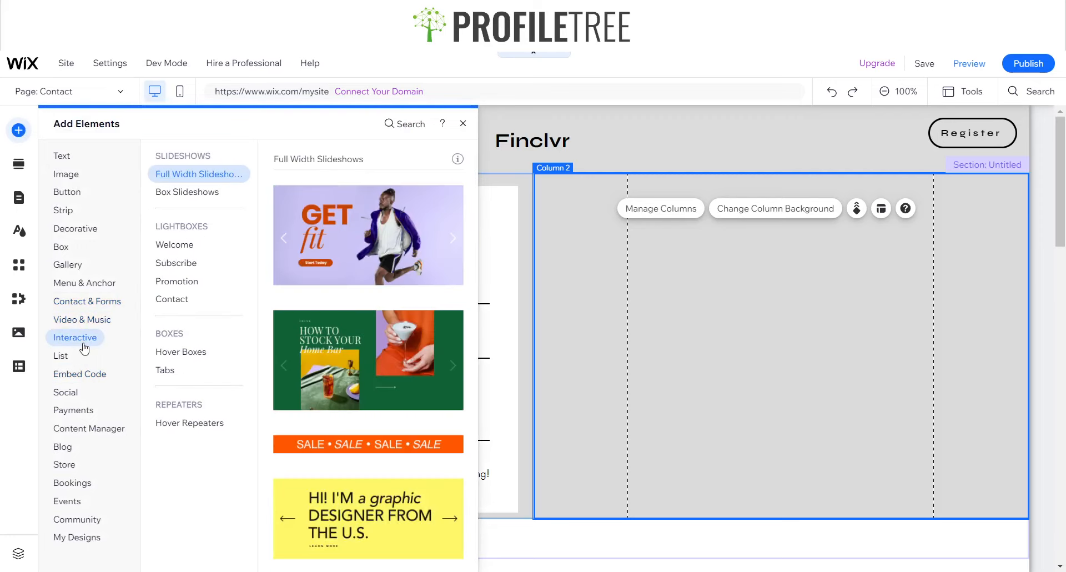
left_click(410, 124)
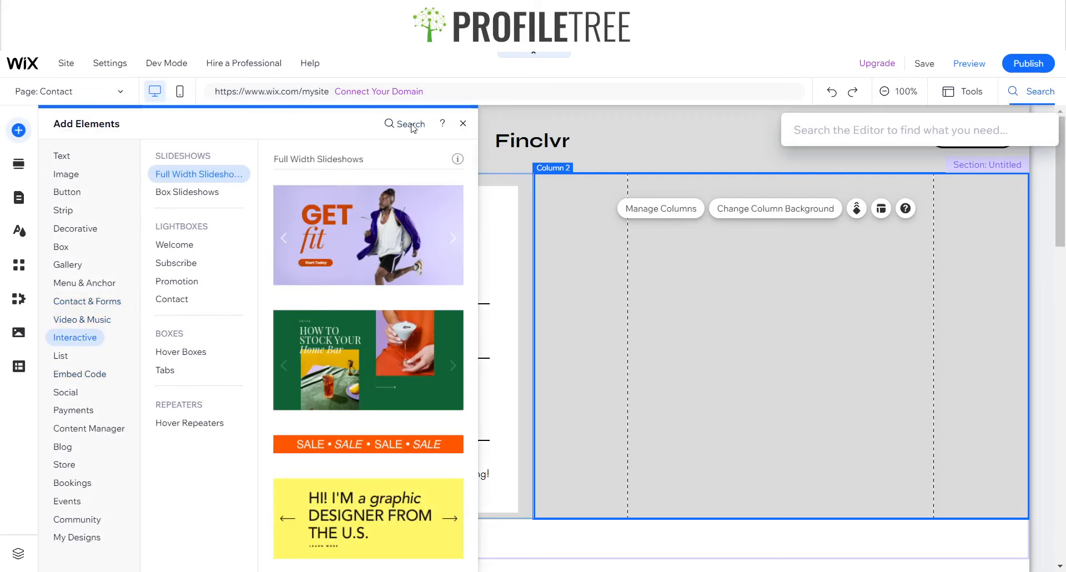
type("map")
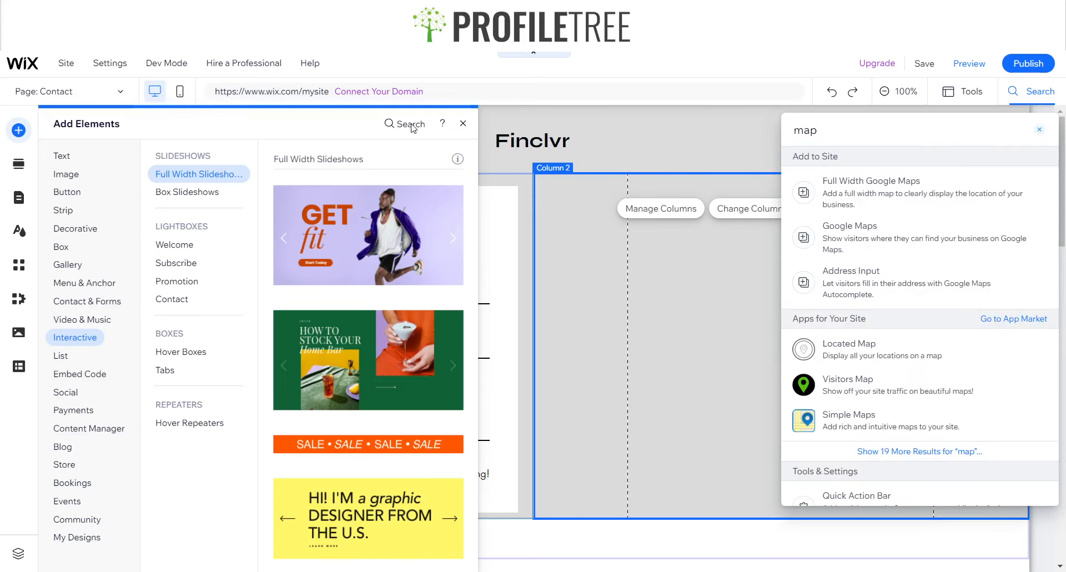
left_click(853, 203)
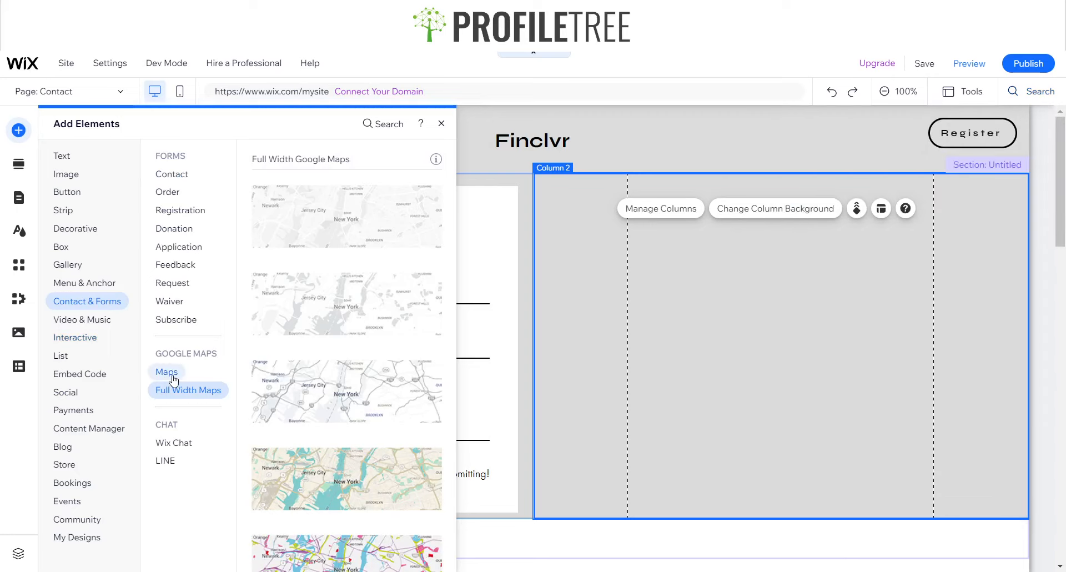
left_click(170, 376)
- Place a multicoloured Google map in the strip's right column and enlarge it to about the height of the contact form
left_click_drag(314, 233, 848, 323)
left_click_drag(780, 380, 771, 511)
left_click(558, 328)
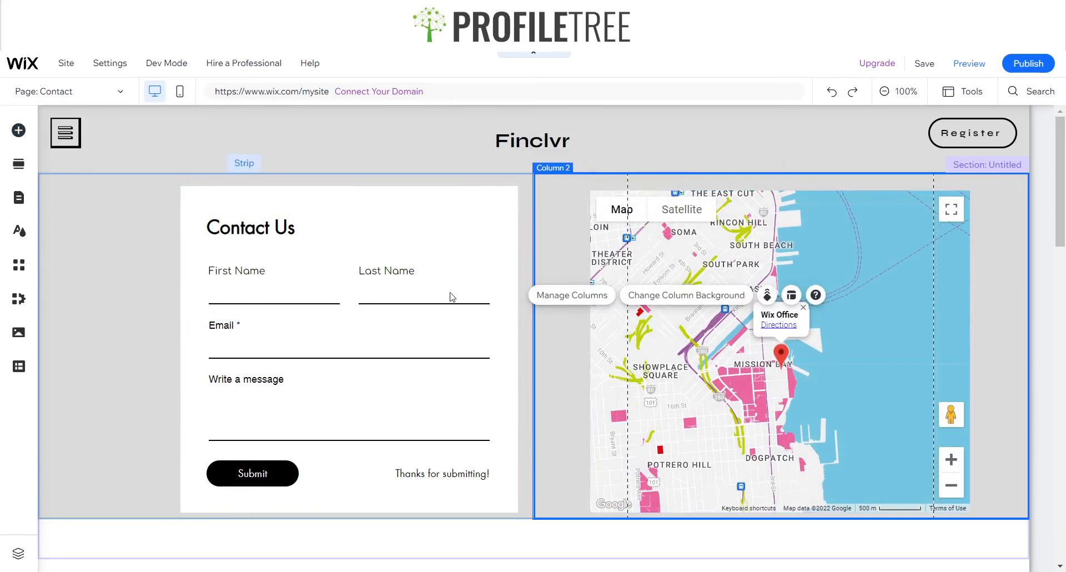
left_click(141, 326)
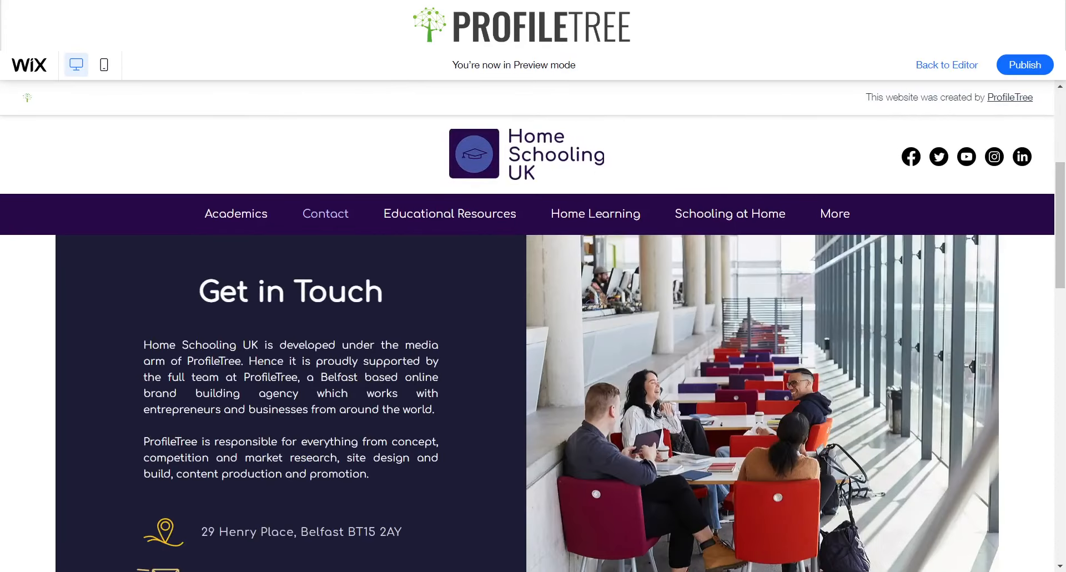
- Examine the example Home Schooling UK contact page, especially its CONTACT US heading and introductory text
scroll(526, 389, "up", 5)
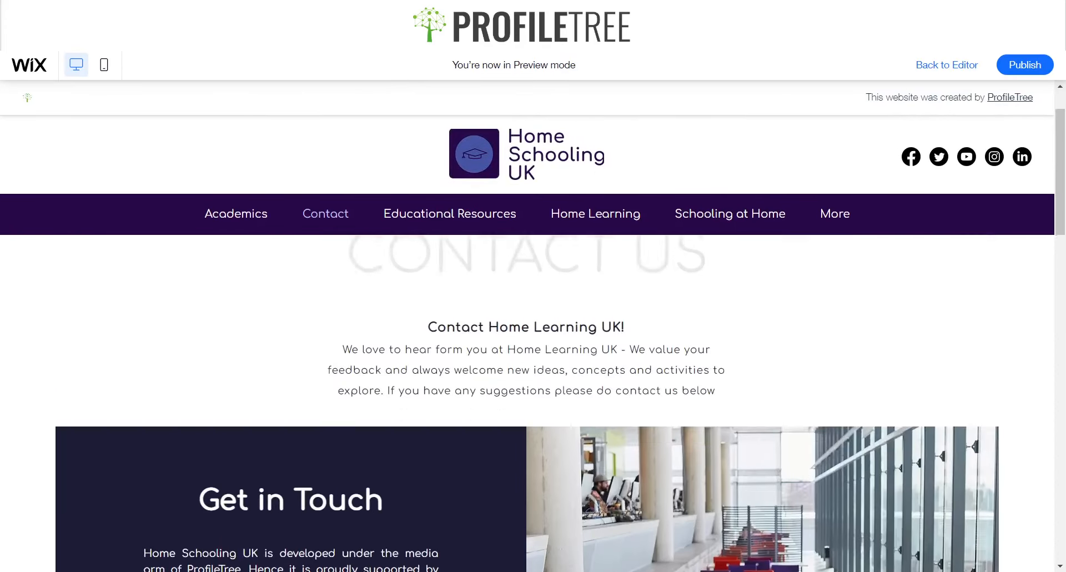
scroll(527, 389, "down", 4)
scroll(527, 403, "down", 5)
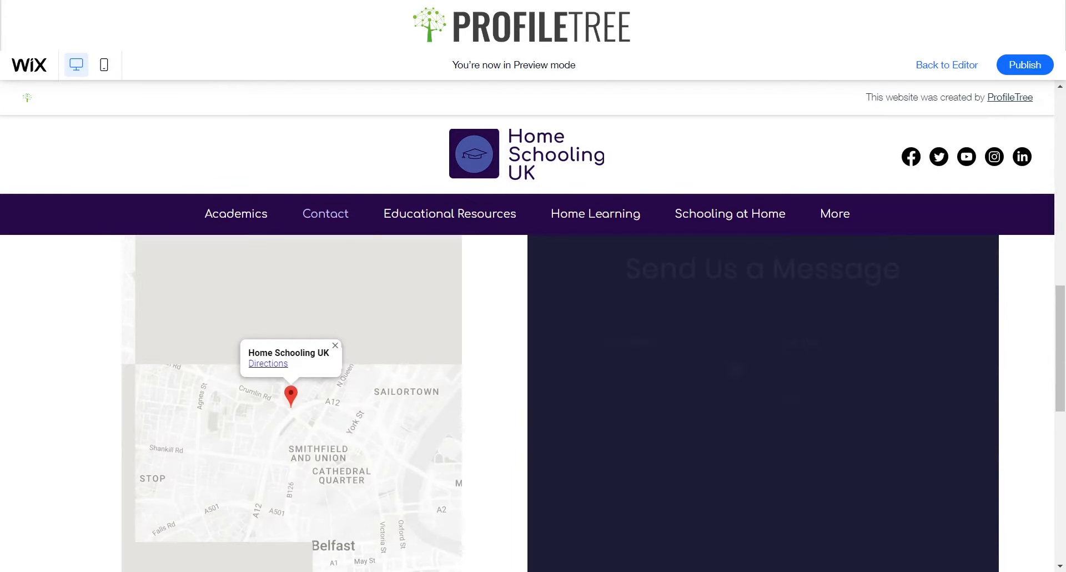
scroll(526, 403, "up", 8)
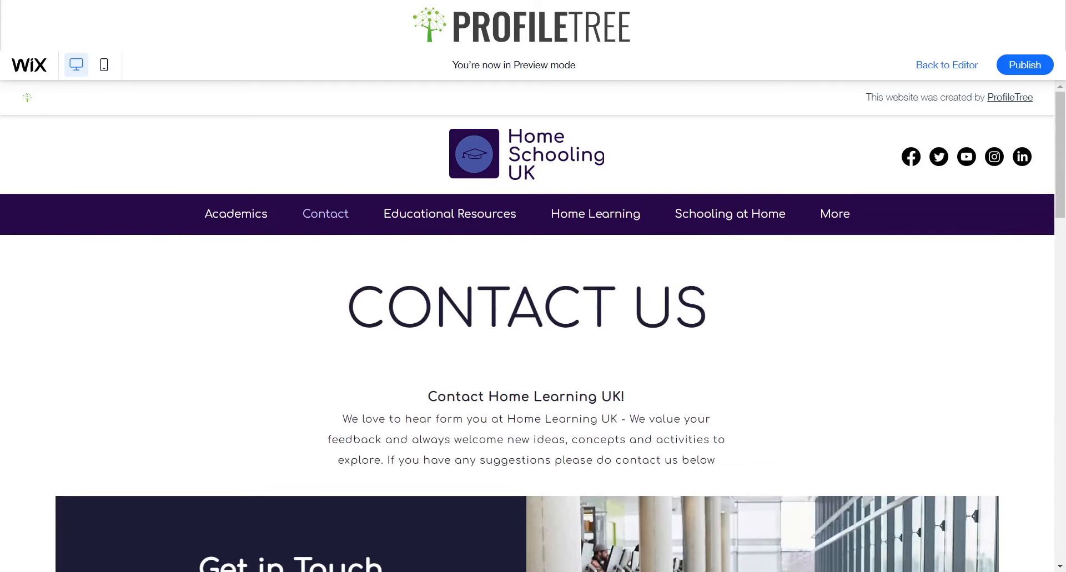
left_click_drag(347, 308, 709, 319)
scroll(385, 309, "down", 1)
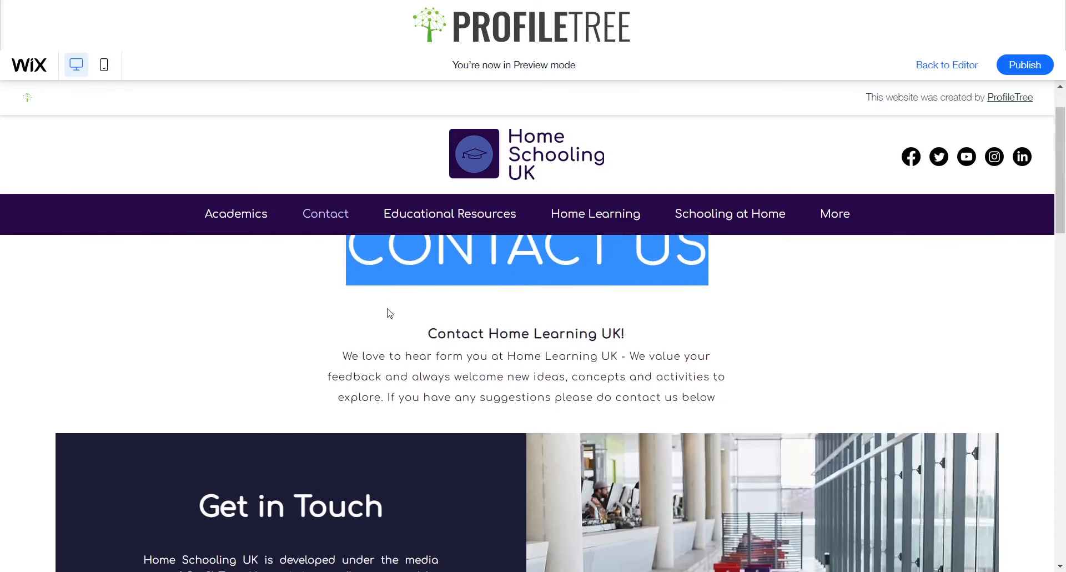
scroll(378, 311, "up", 1)
left_click(369, 314)
- Examine the example page's Get in Touch block, photo, map and Send Us a Message form down to the footer
scroll(367, 372, "down", 5)
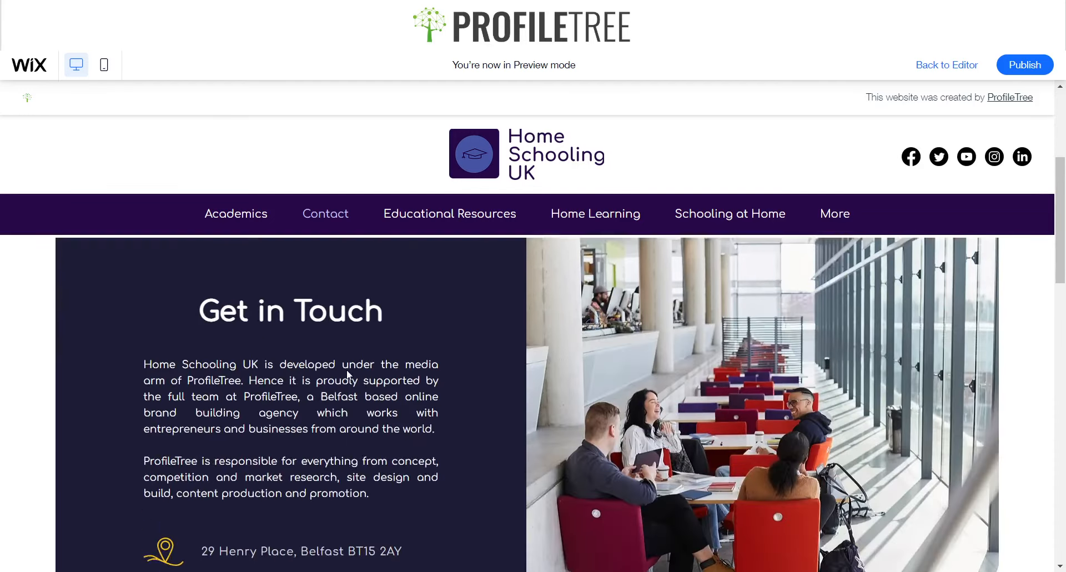
left_click_drag(140, 340, 436, 478)
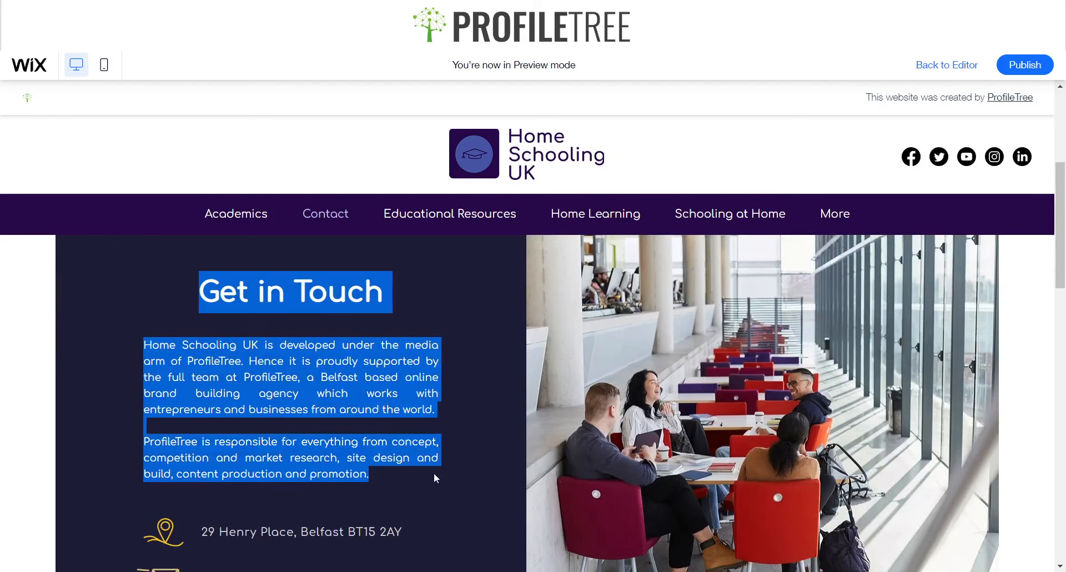
left_click(485, 368)
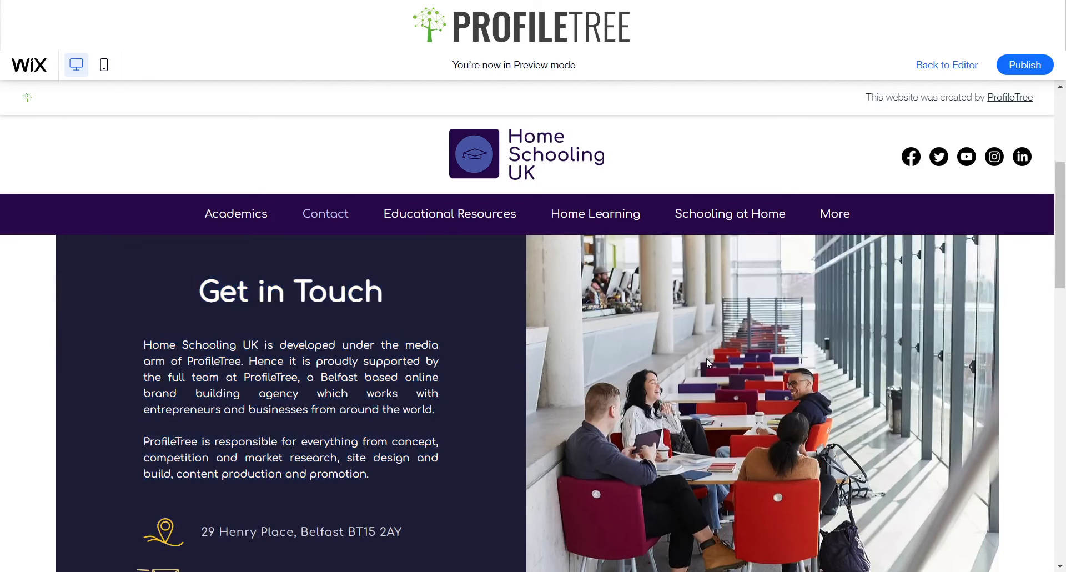
scroll(738, 394, "up", 1)
scroll(315, 377, "down", 5)
scroll(246, 399, "down", 4)
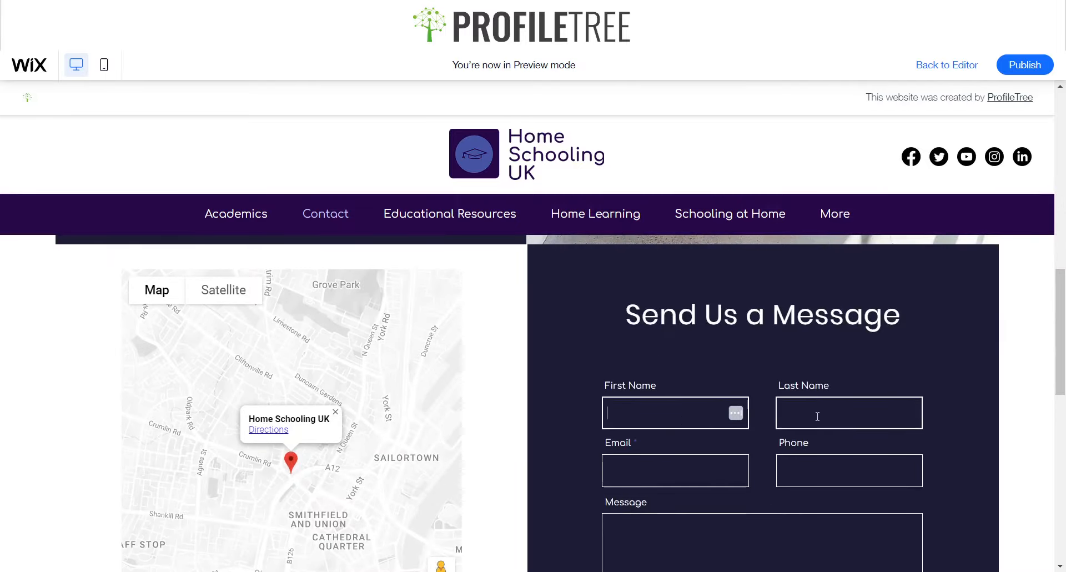
scroll(535, 331, "down", 8)
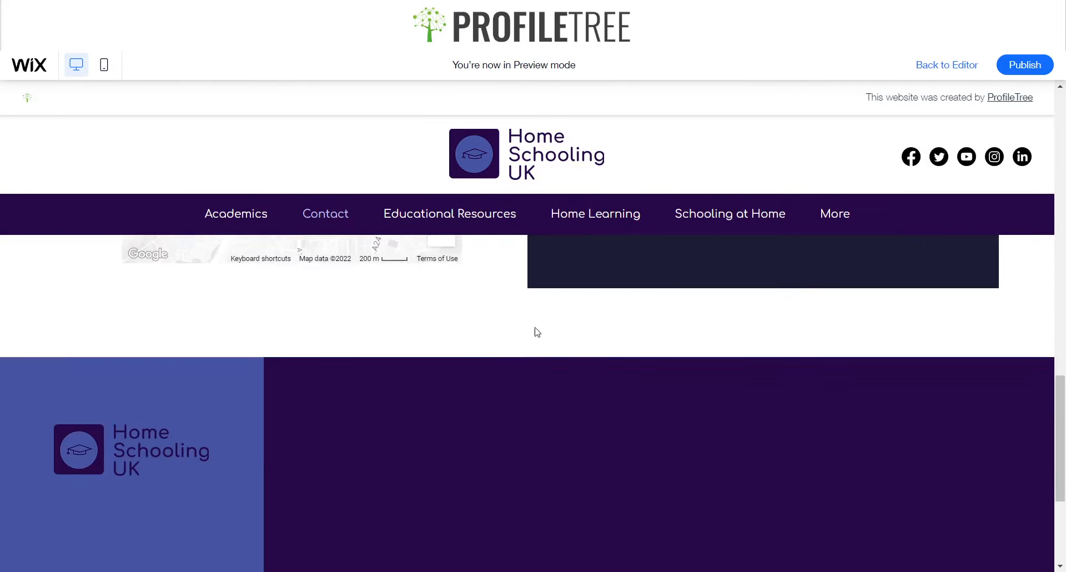
scroll(664, 341, "up", 4)
scroll(438, 374, "up", 1)
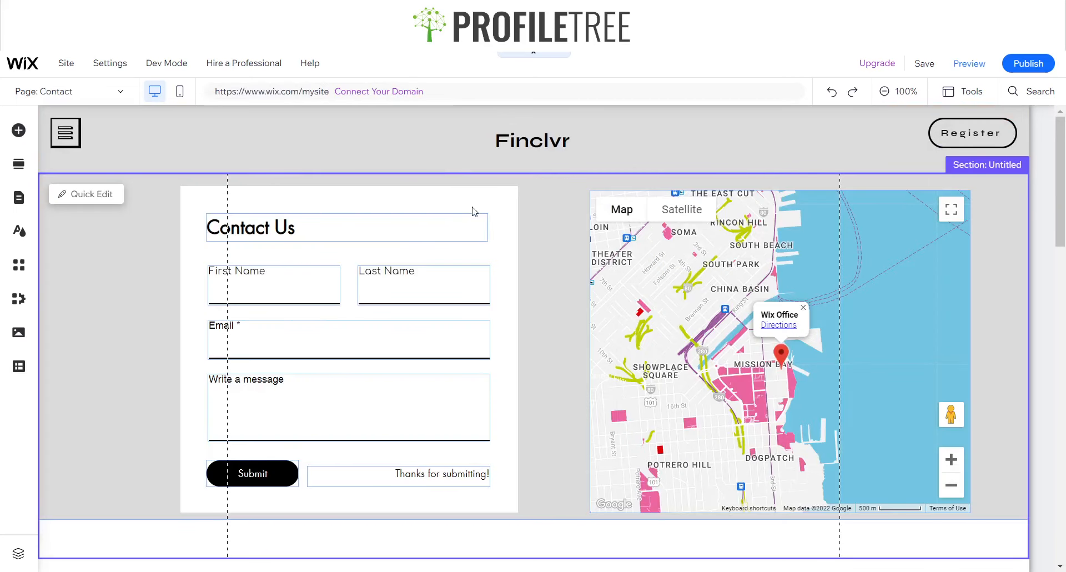
- Delete the Contact Us form and the Google map from the two-column strip
left_click(478, 198)
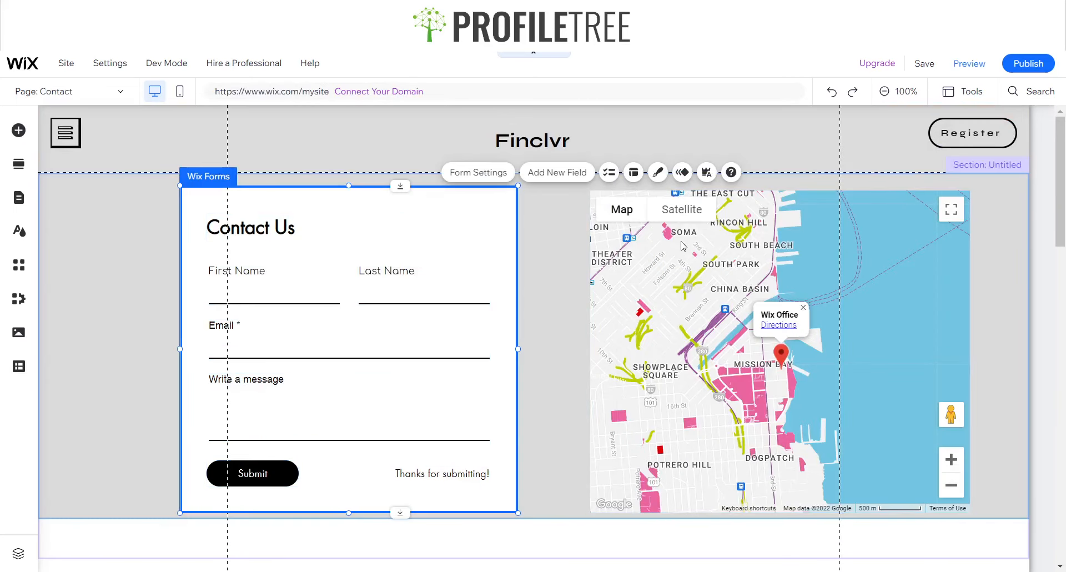
key("Delete")
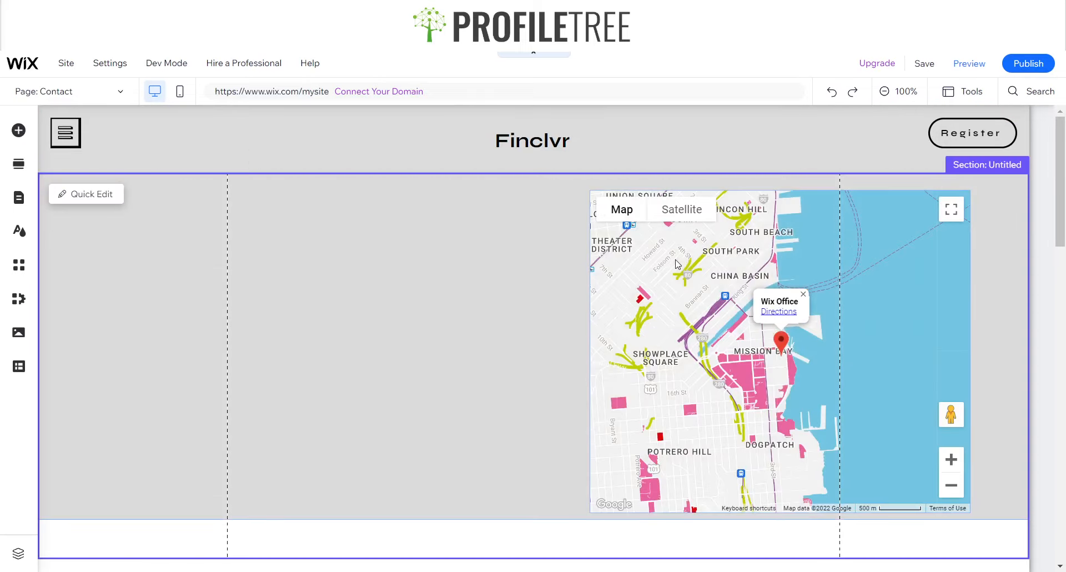
left_click(674, 259)
key("Delete")
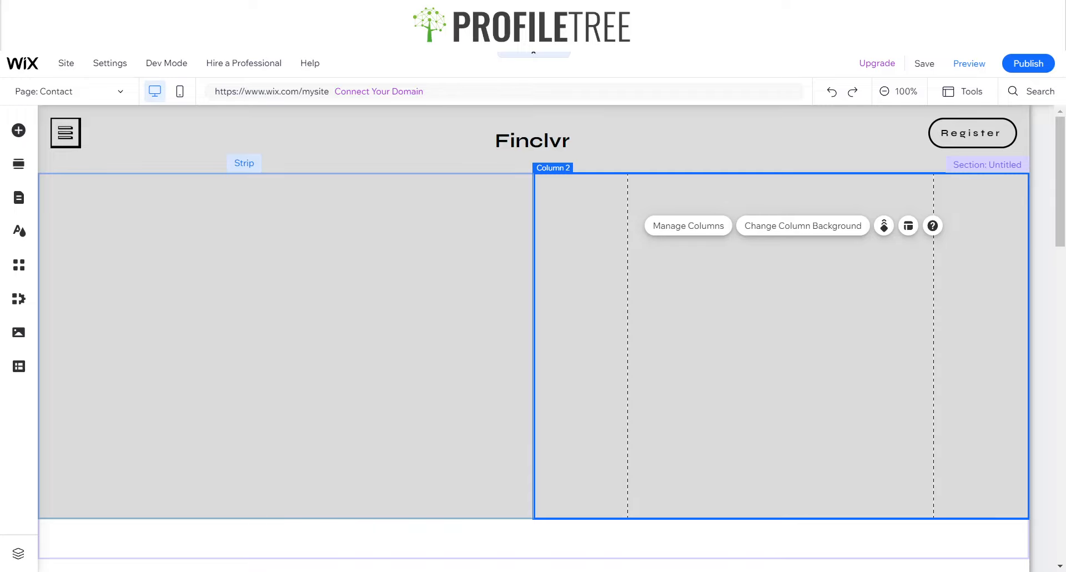
left_click(443, 300)
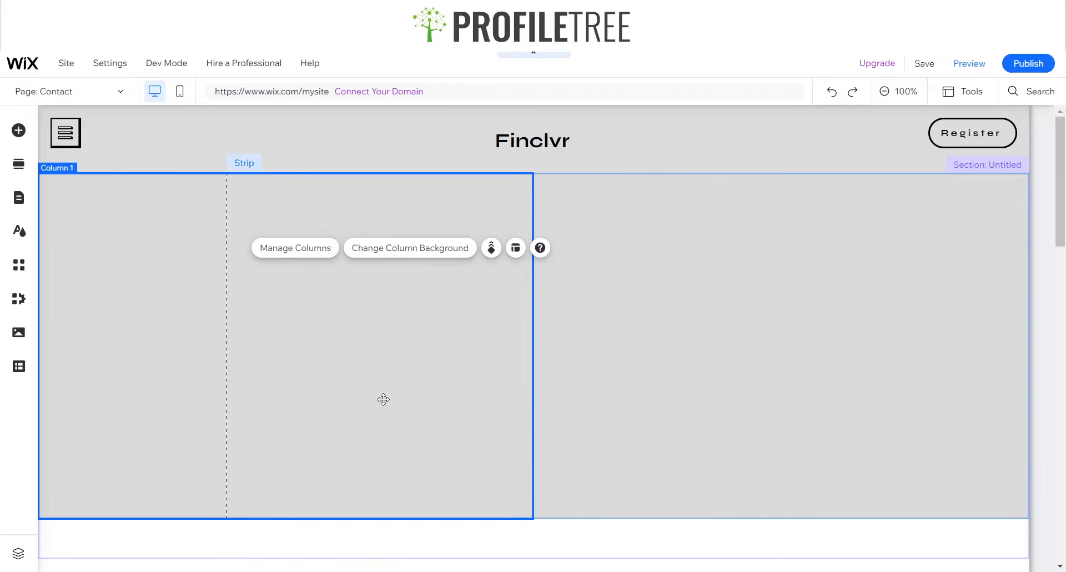
left_click(18, 131)
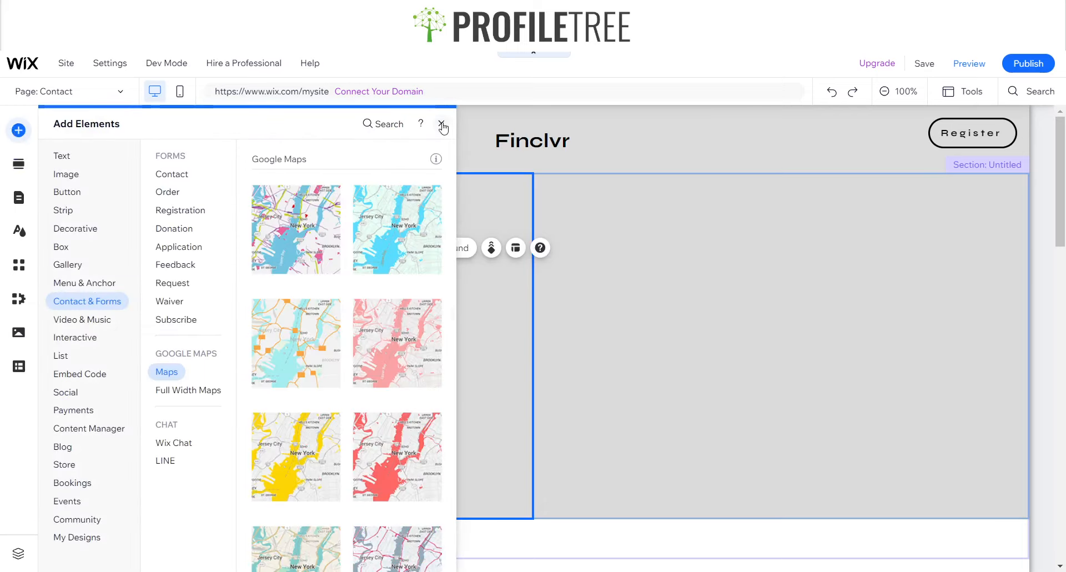
left_click(442, 125)
- Delete the whole grey strip below the header so that the section is empty
left_click(541, 171)
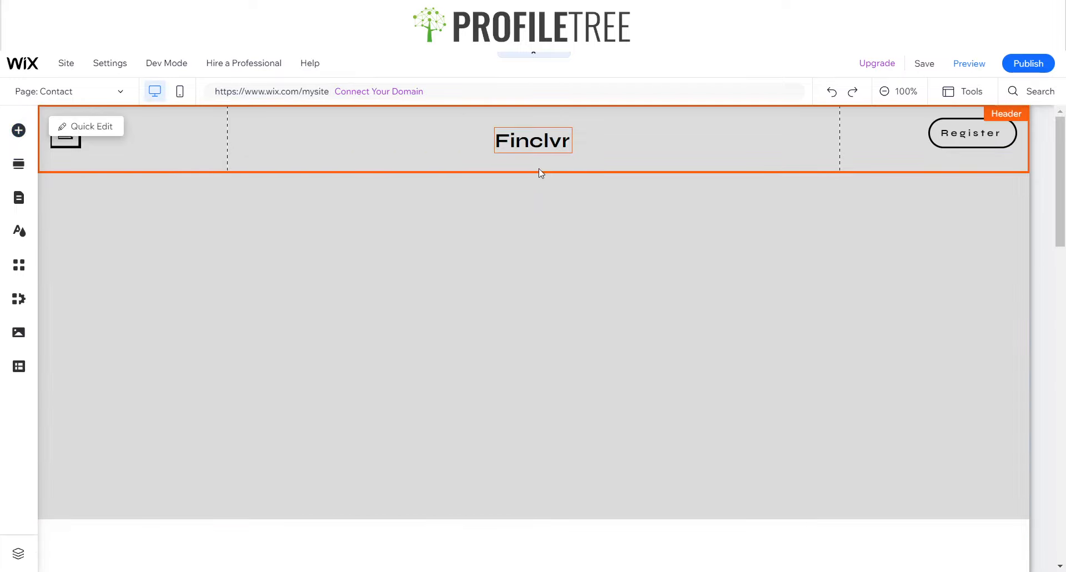
left_click(536, 189)
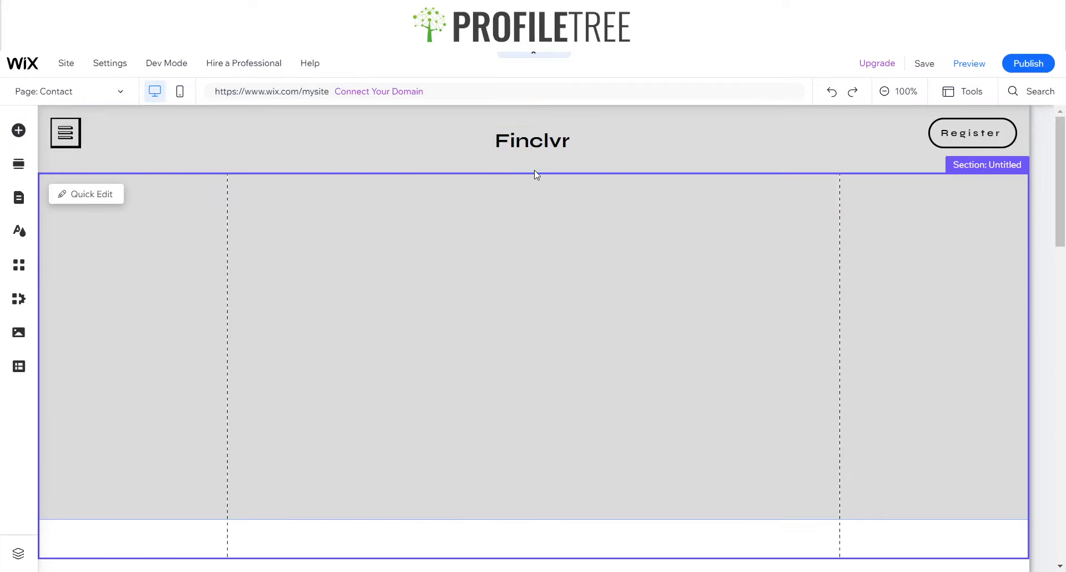
left_click(539, 201)
left_click(490, 185)
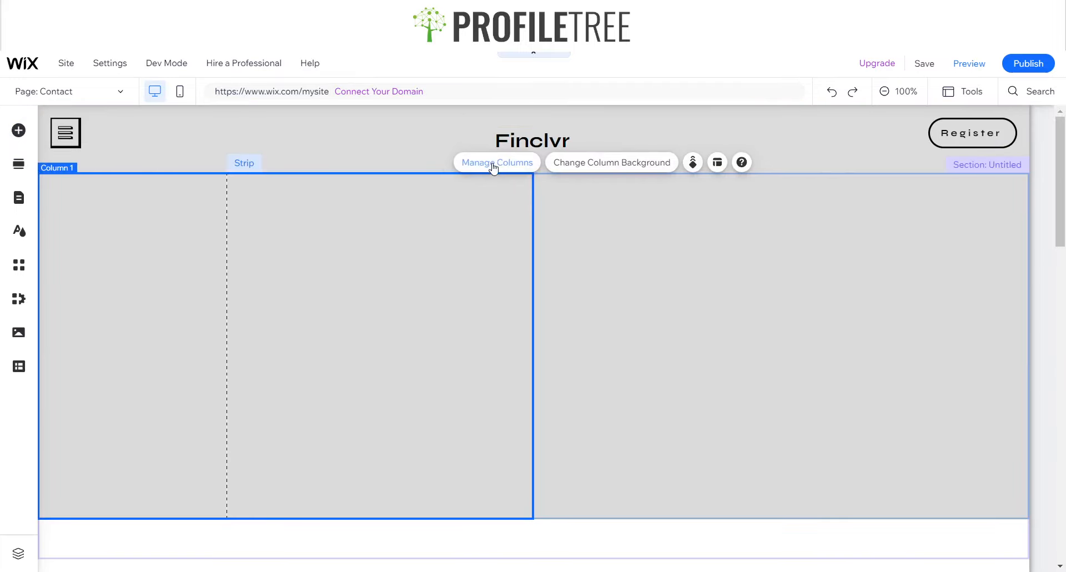
left_click(502, 226)
left_click_drag(493, 228, 738, 258)
left_click(528, 247)
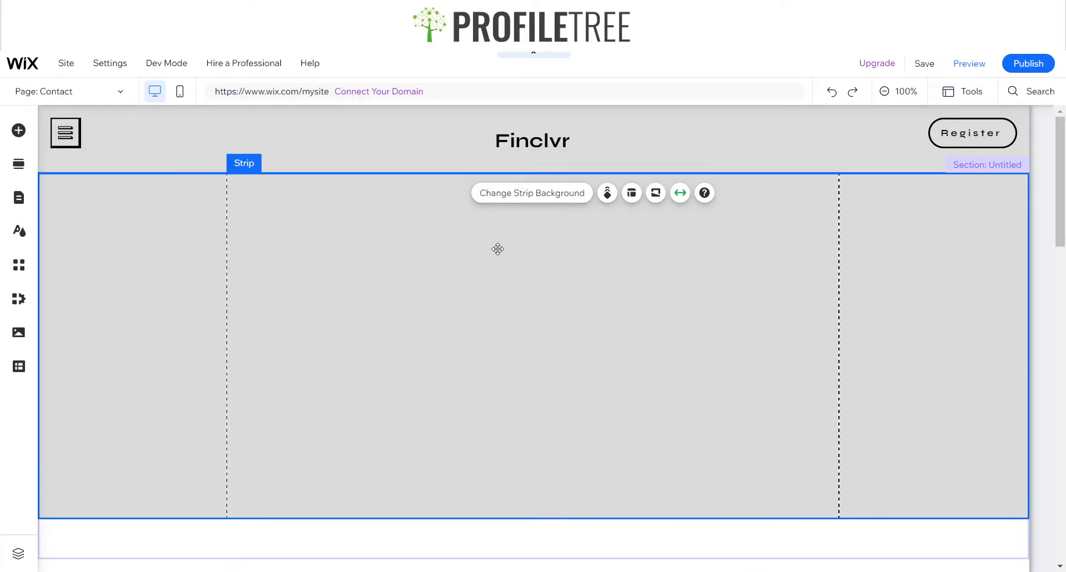
left_click(475, 209)
key("Delete")
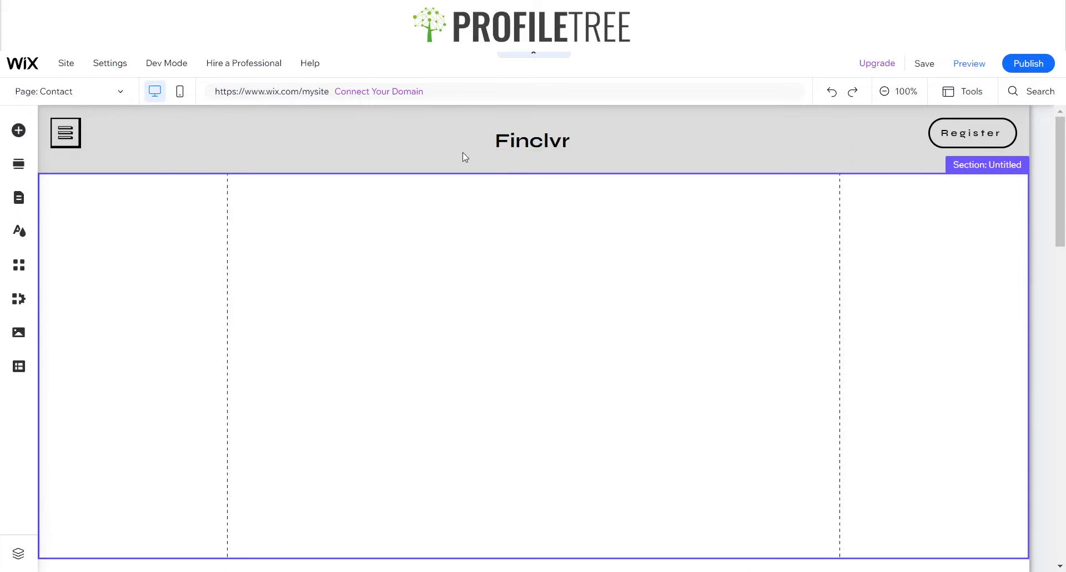
- Delete the empty untitled section below the header of the Contact page
scroll(574, 497, "down", 1)
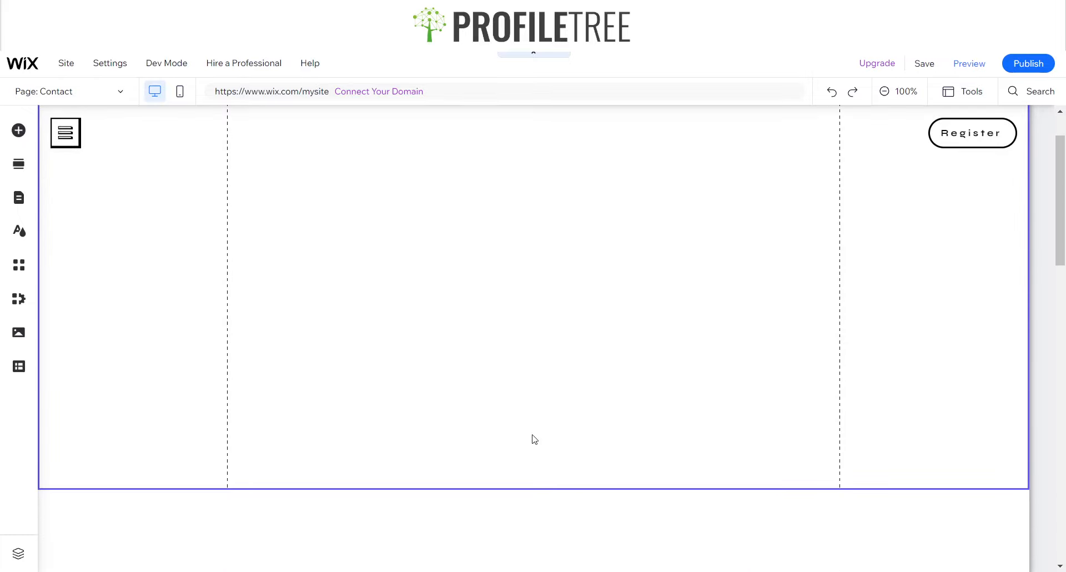
scroll(517, 377, "down", 1)
left_click(493, 282)
key("Delete")
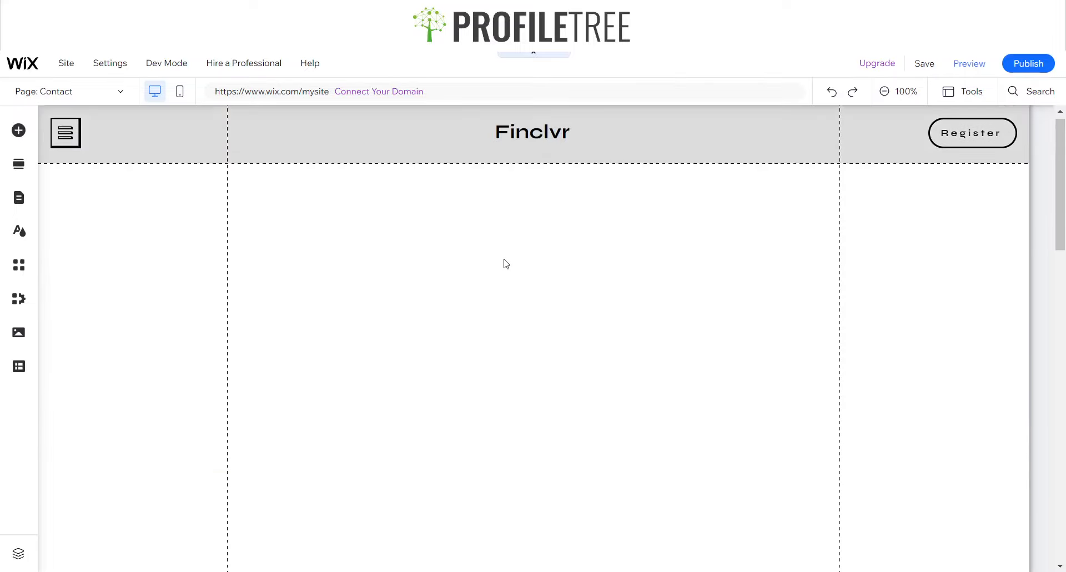
- Add a blank strip to the empty Contact section and set its background colour to light grey #E8E6E6
scroll(528, 416, "down", 1)
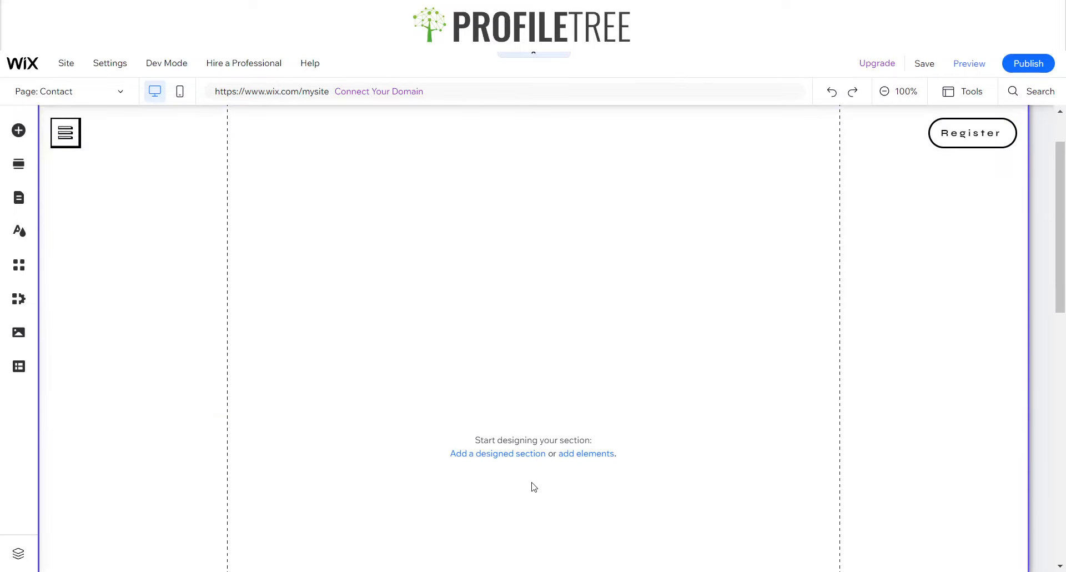
scroll(566, 450, "down", 2)
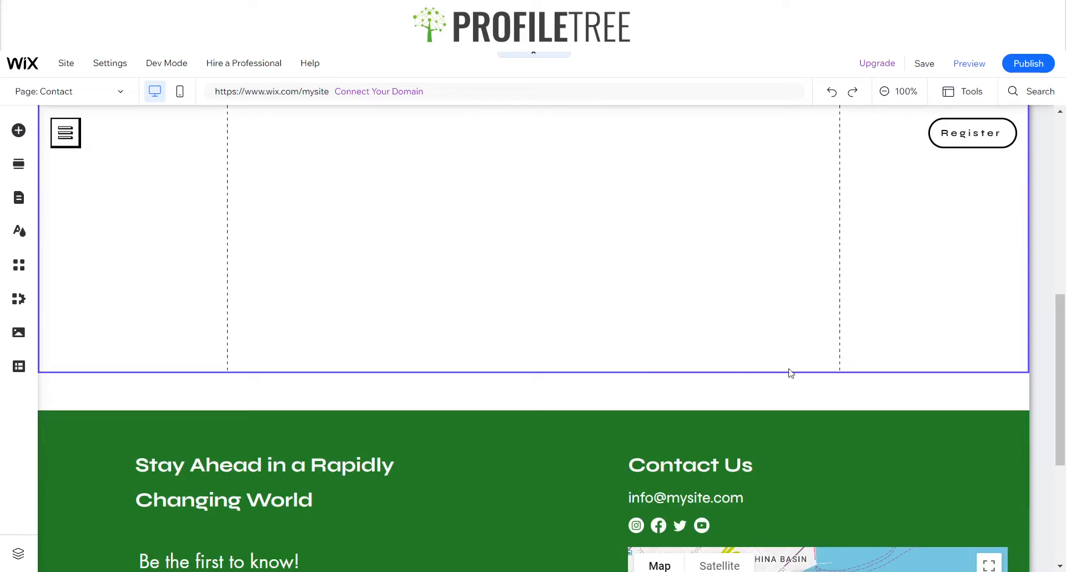
scroll(448, 240, "up", 3)
scroll(602, 469, "down", 4)
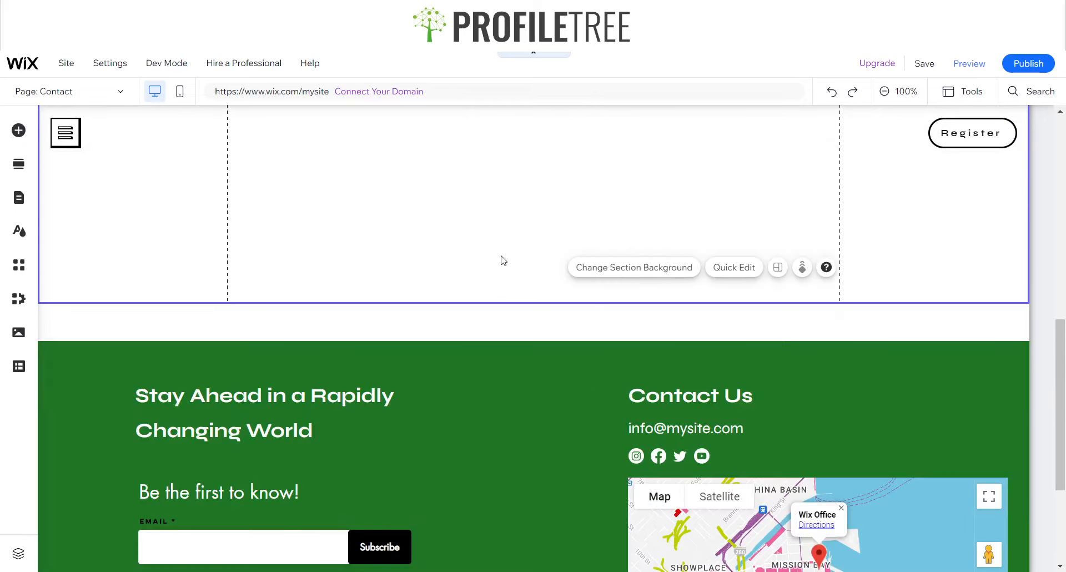
scroll(555, 261, "up", 3)
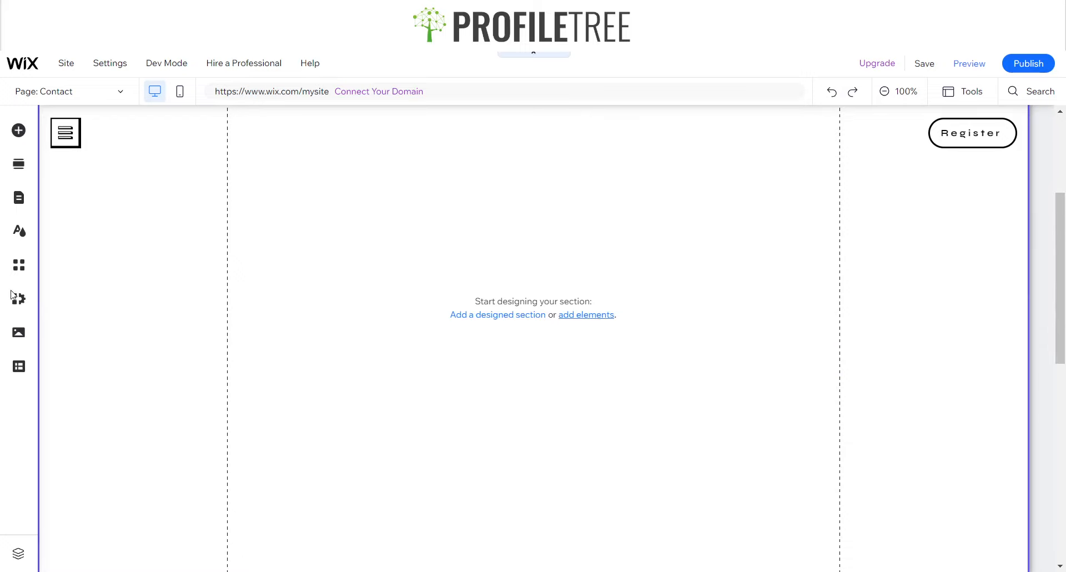
left_click(19, 130)
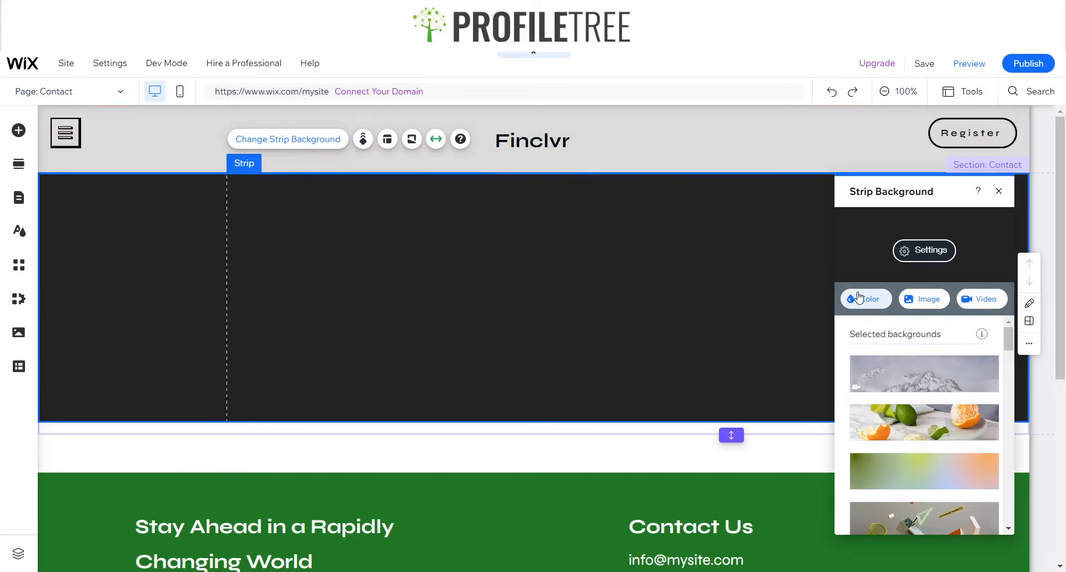
left_click(850, 299)
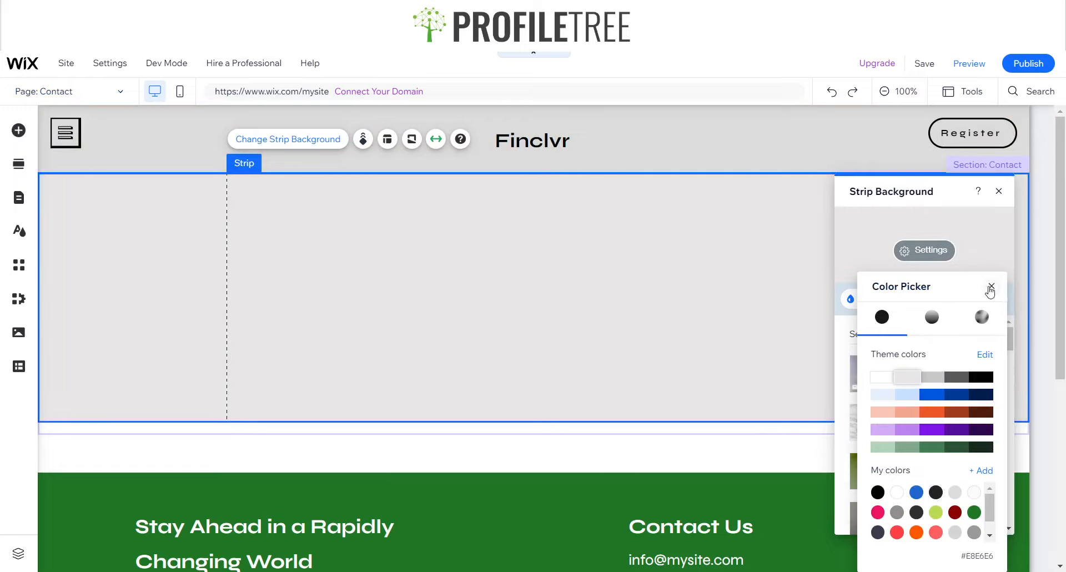
left_click(992, 288)
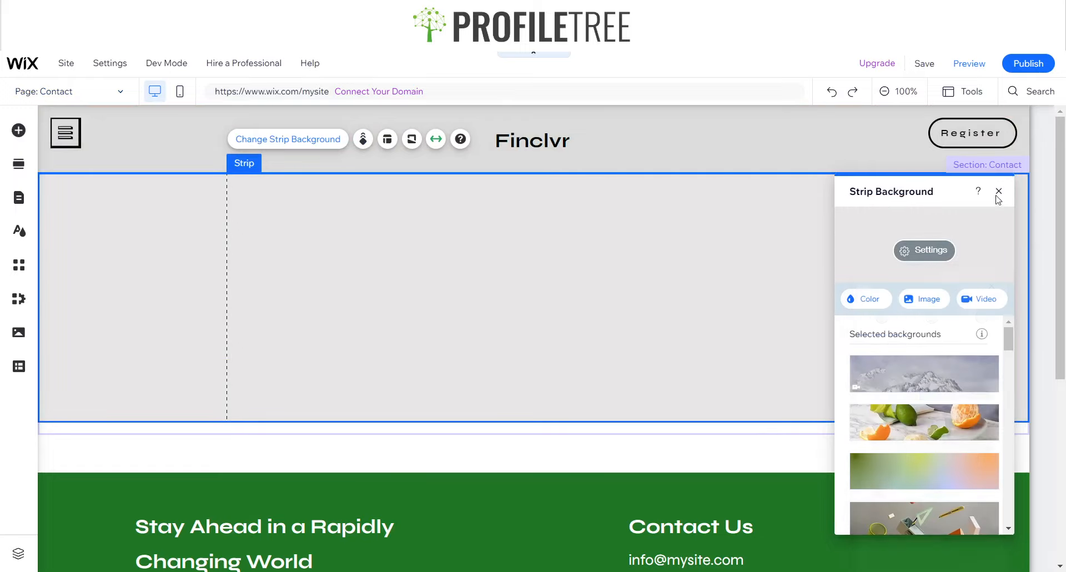
left_click(999, 191)
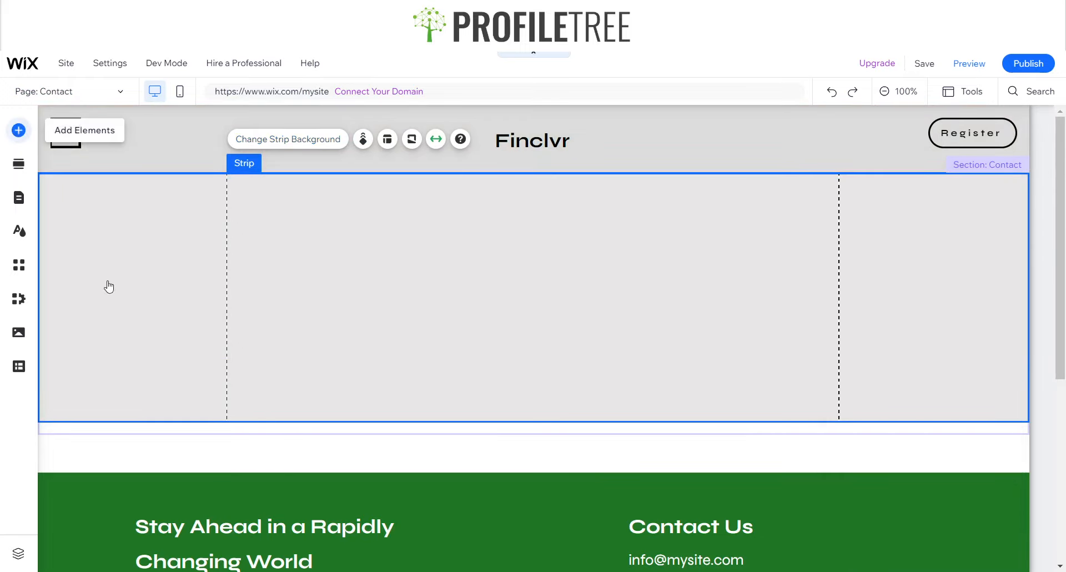
- Add a Heading 3 text to the grey strip and set its font to bold Syne
left_click(59, 160)
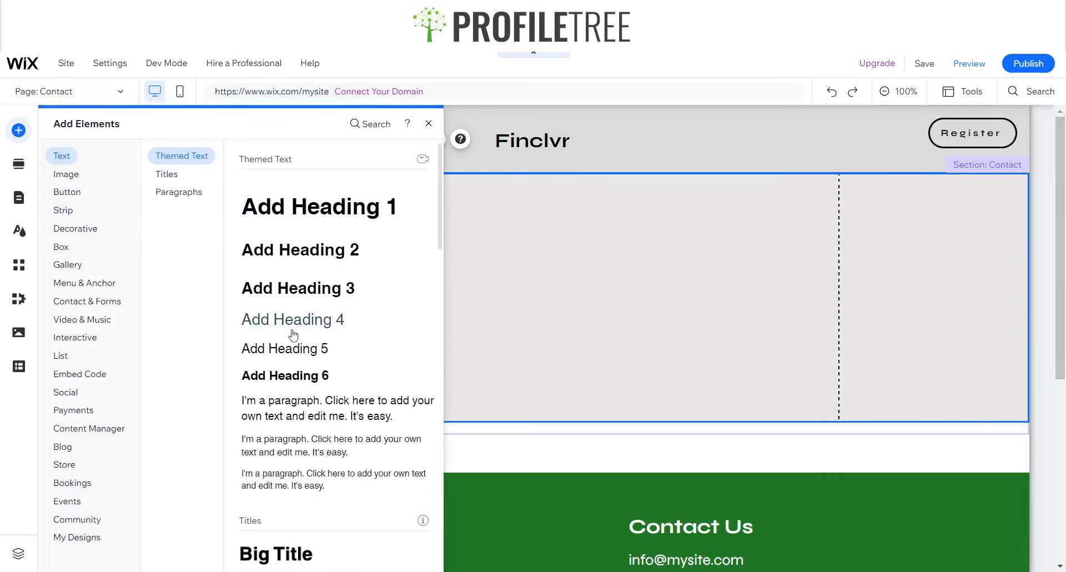
left_click_drag(301, 297, 517, 277)
left_click(473, 232)
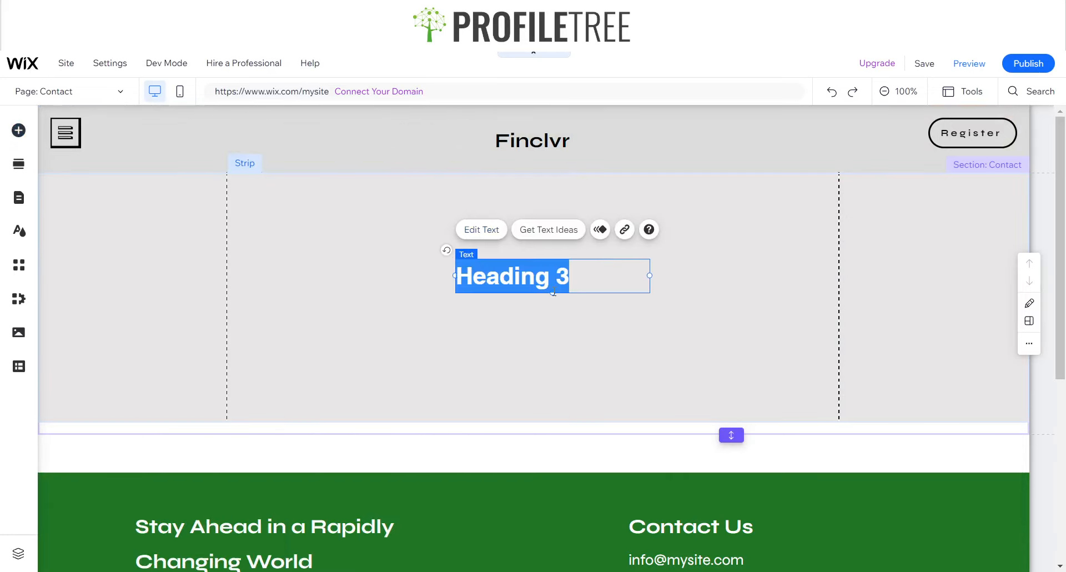
left_click(322, 245)
type("s")
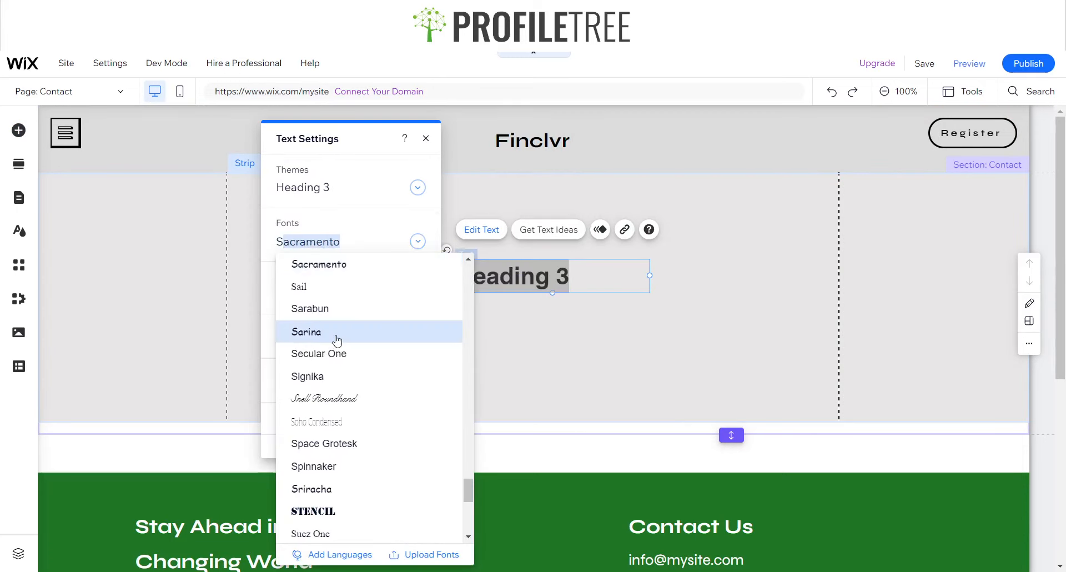
scroll(334, 340, "down", 5)
left_click(319, 291)
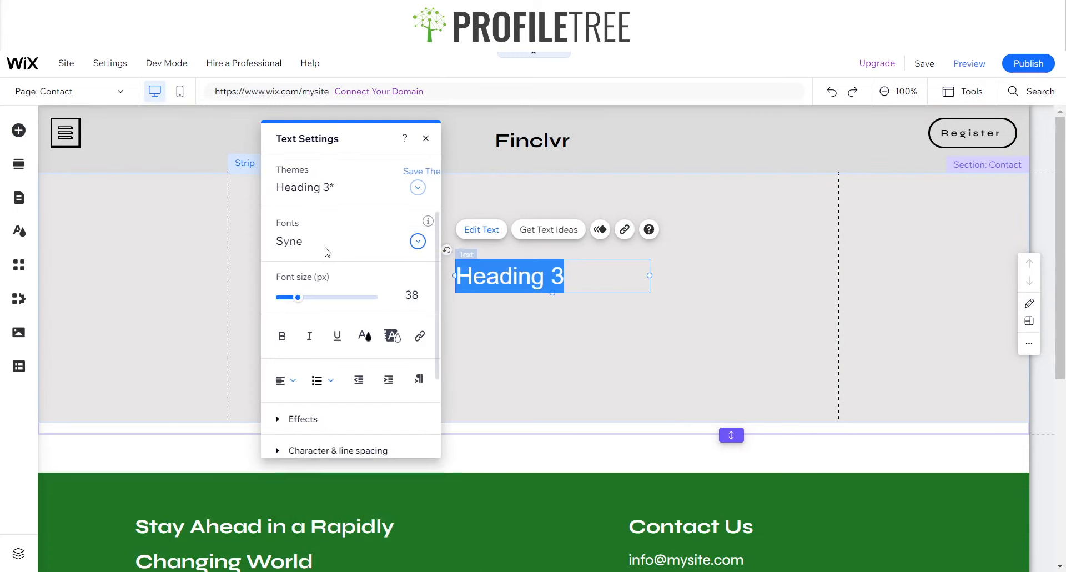
left_click(282, 336)
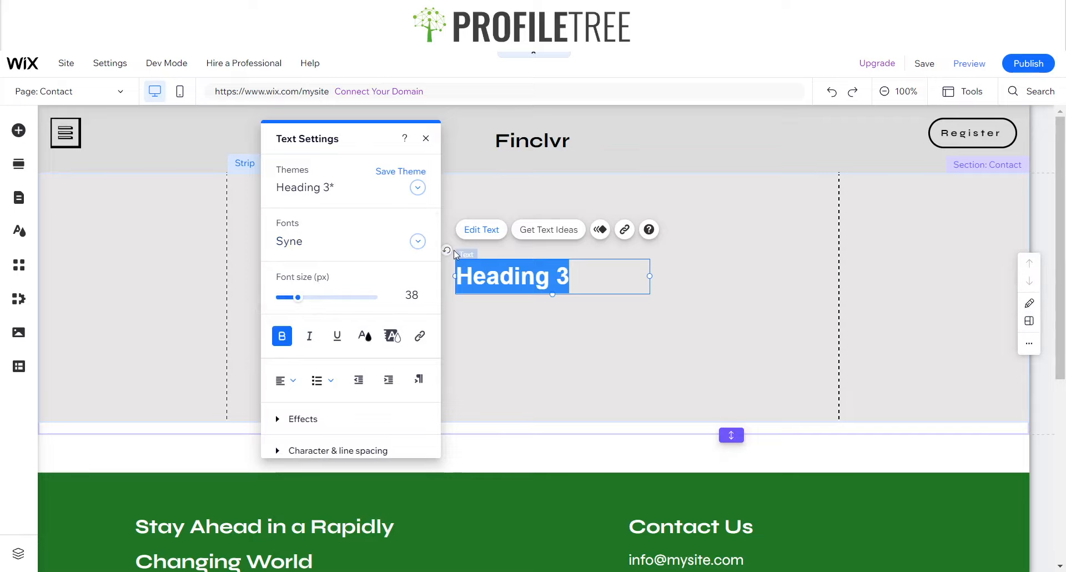
- Replace the heading's placeholder text with "Contact" on a single line
type("Contact")
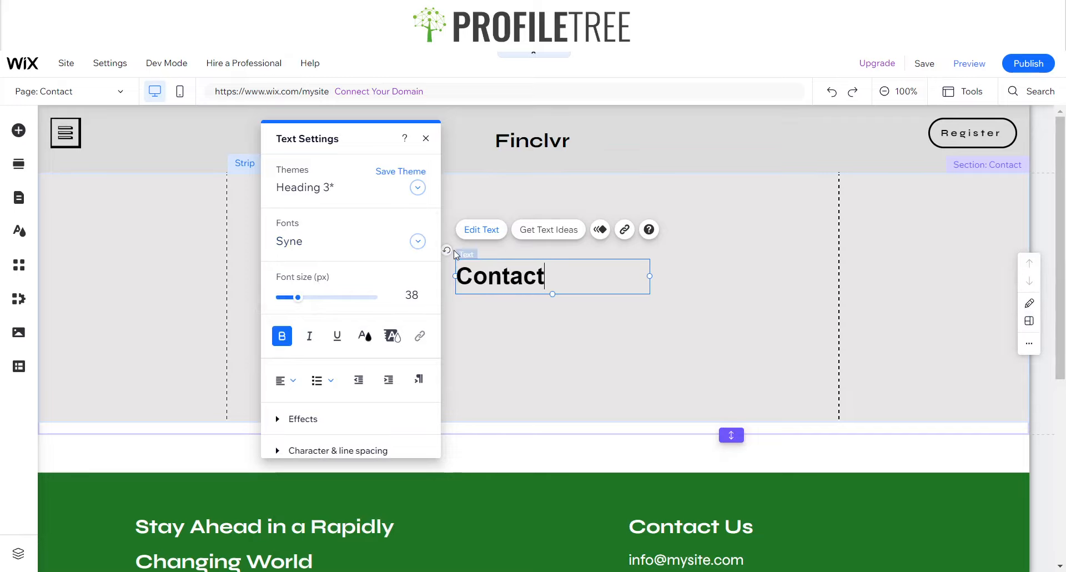
key("Return")
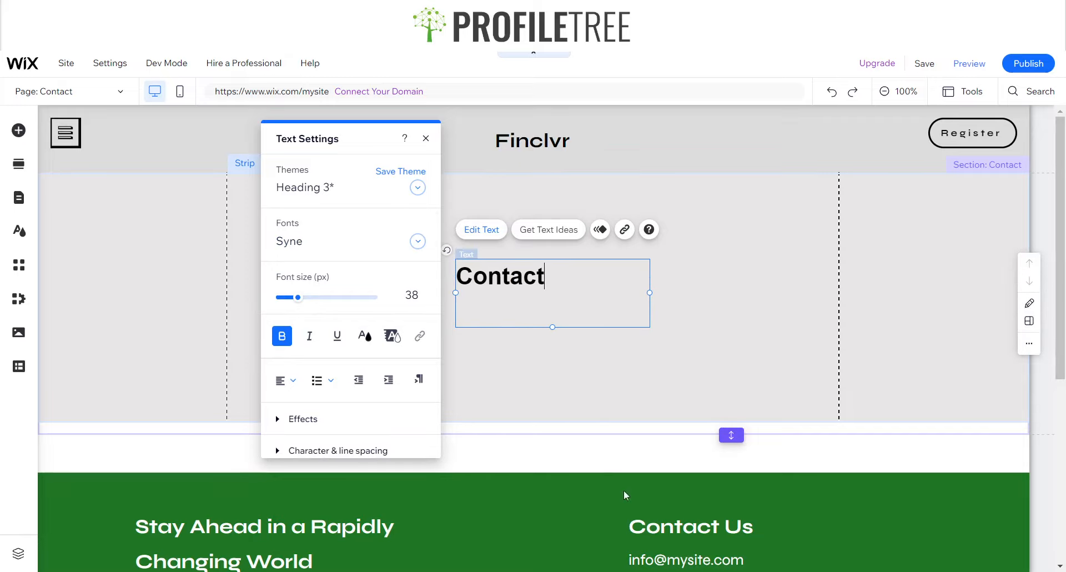
key("BackSpace")
- Set the font size of the whole Contact heading to 80 px
key("ctrl+a")
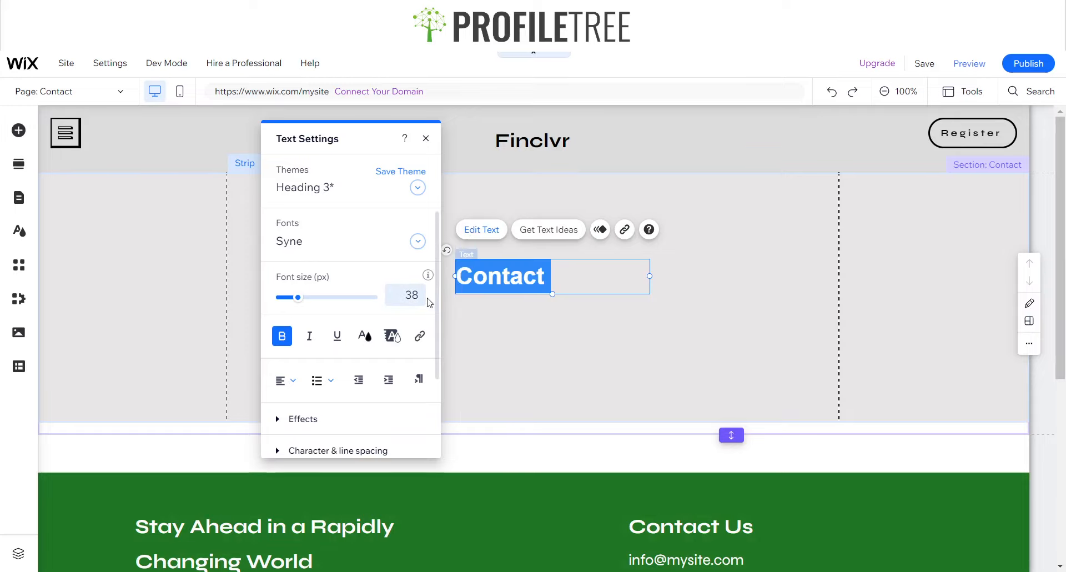
left_click(423, 299)
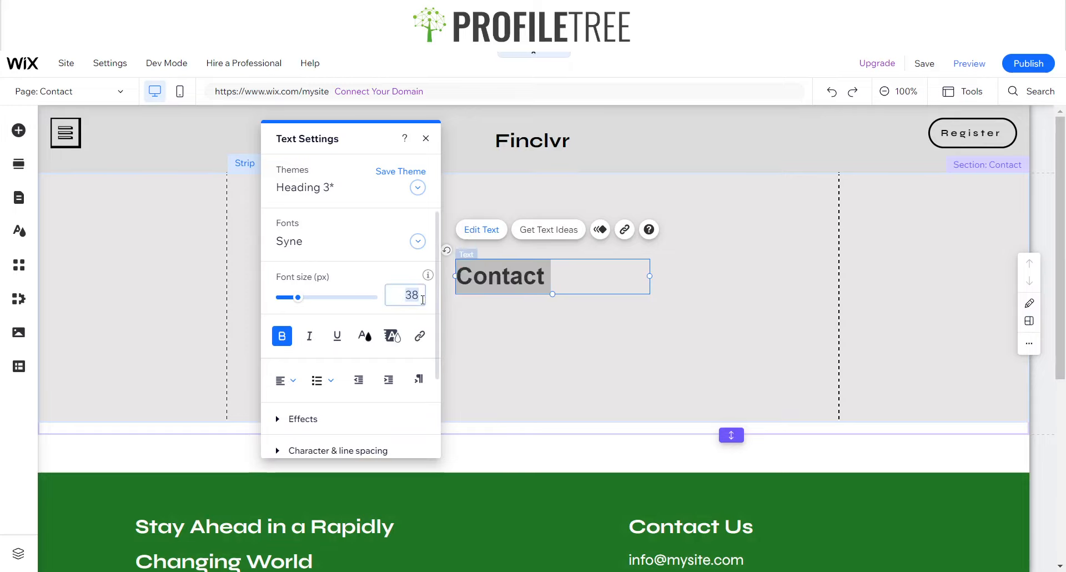
type("50")
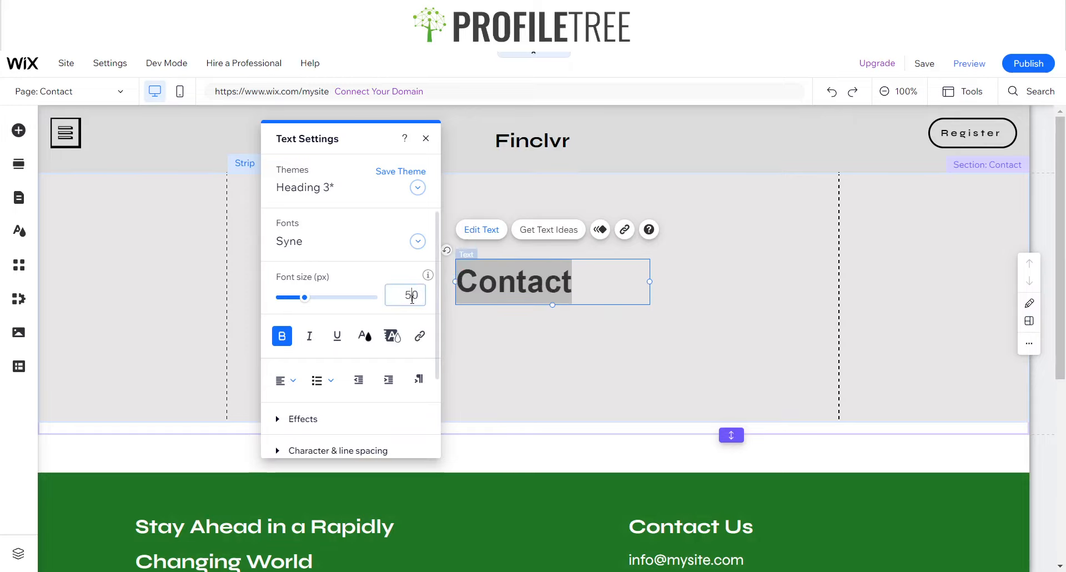
key("BackSpace")
key("BackSpace")
type("80")
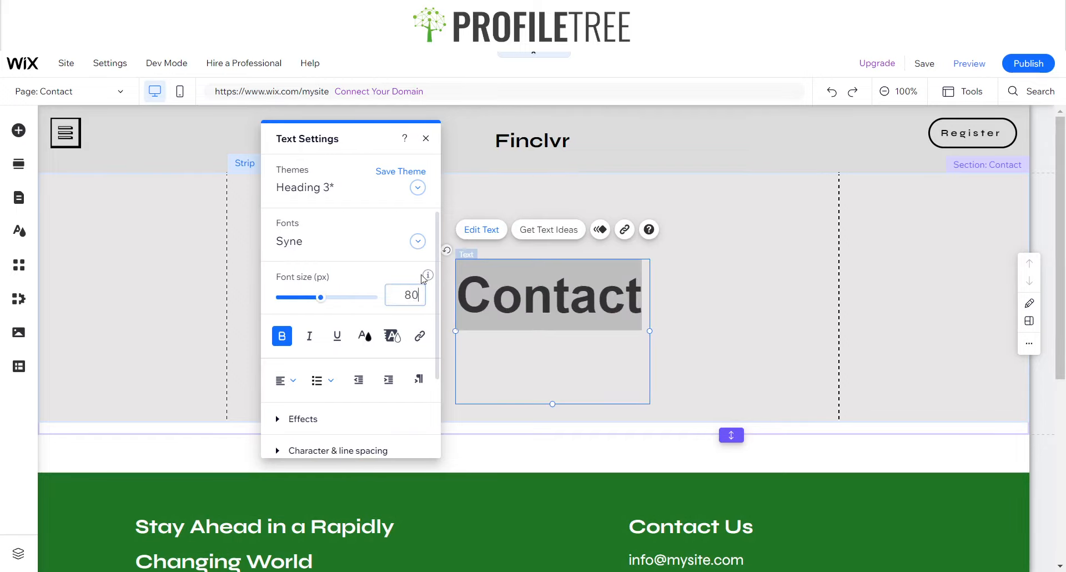
left_click(425, 139)
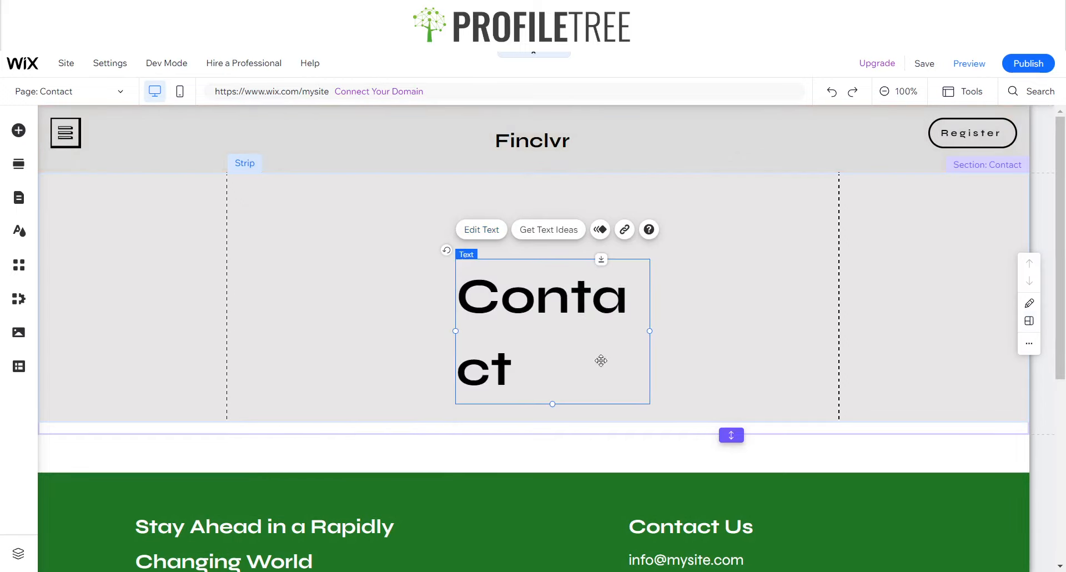
- Widen the heading's text box so that Contact fits on one line, and centre it in the strip
left_click_drag(651, 330, 780, 330)
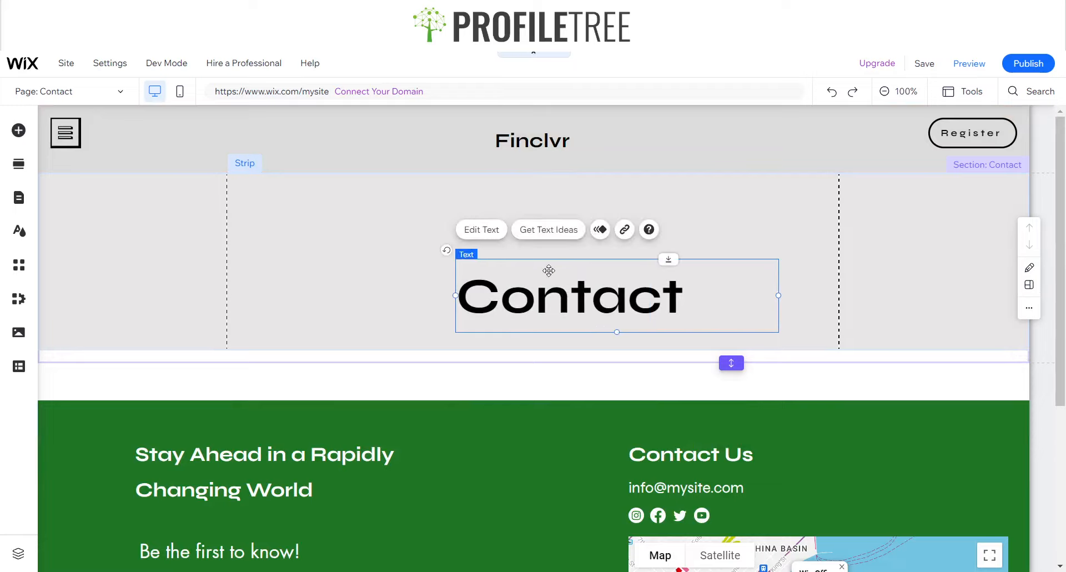
left_click_drag(566, 302, 662, 252)
left_click_drag(525, 253, 514, 253)
left_click(406, 310)
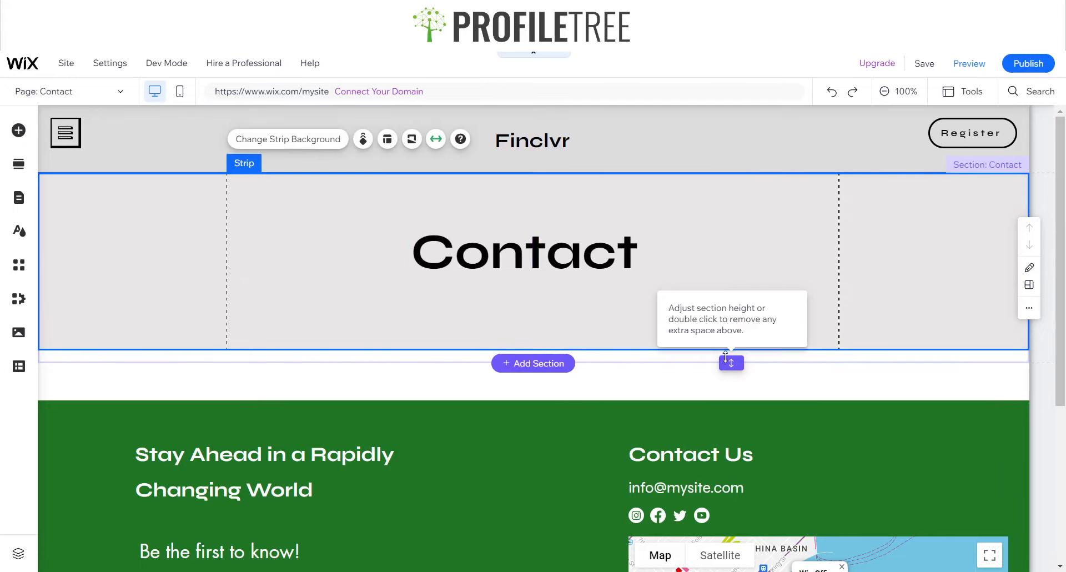
- Shorten the grey strip and its section to fit closely around the Contact heading, moving the heading slightly up
left_click_drag(730, 360, 727, 352)
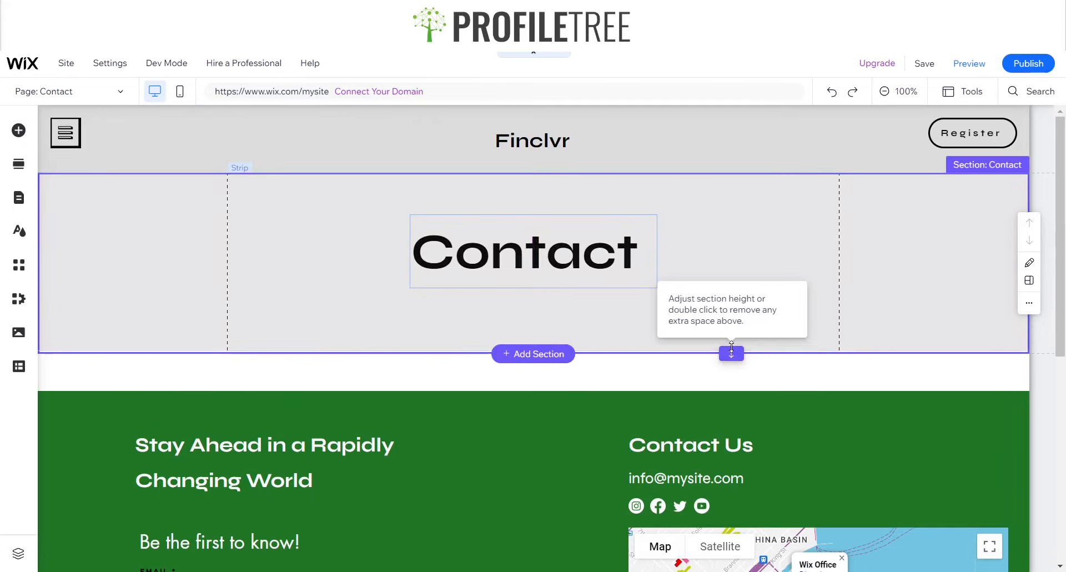
left_click(640, 334)
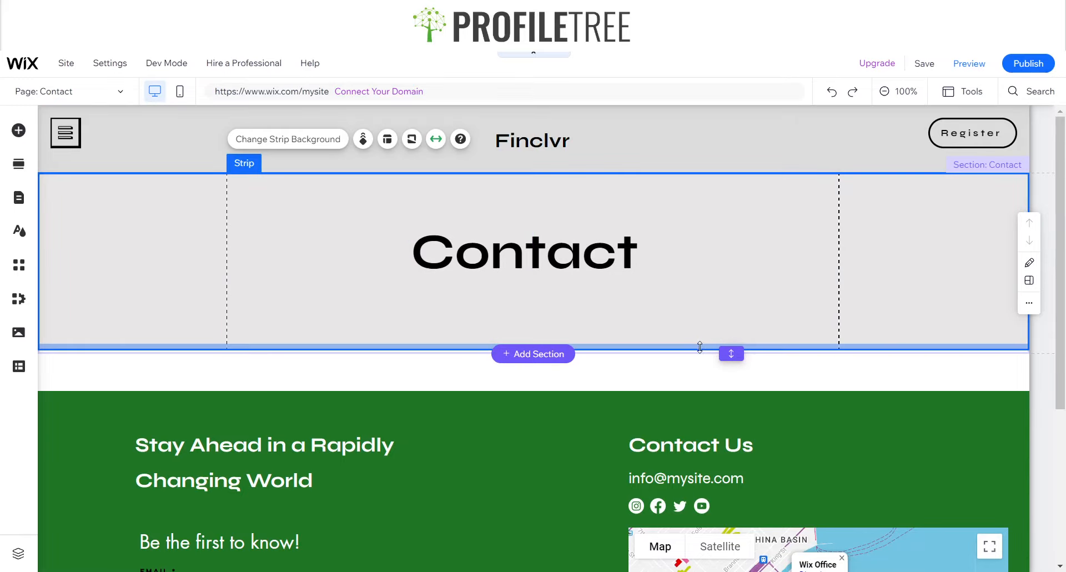
left_click_drag(698, 338, 698, 319)
left_click(586, 255)
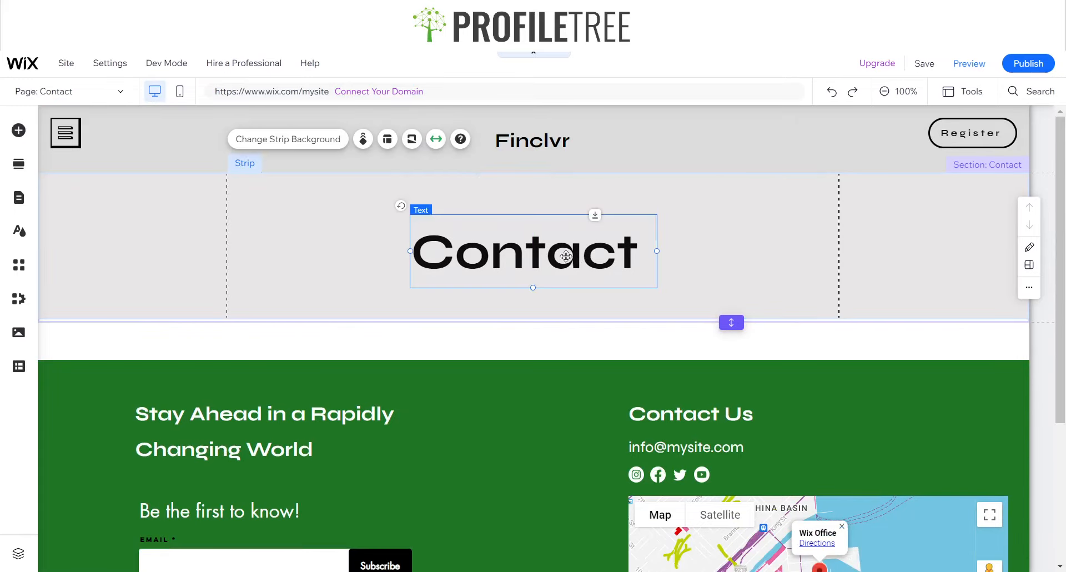
left_click_drag(556, 254, 553, 248)
double_click(731, 321)
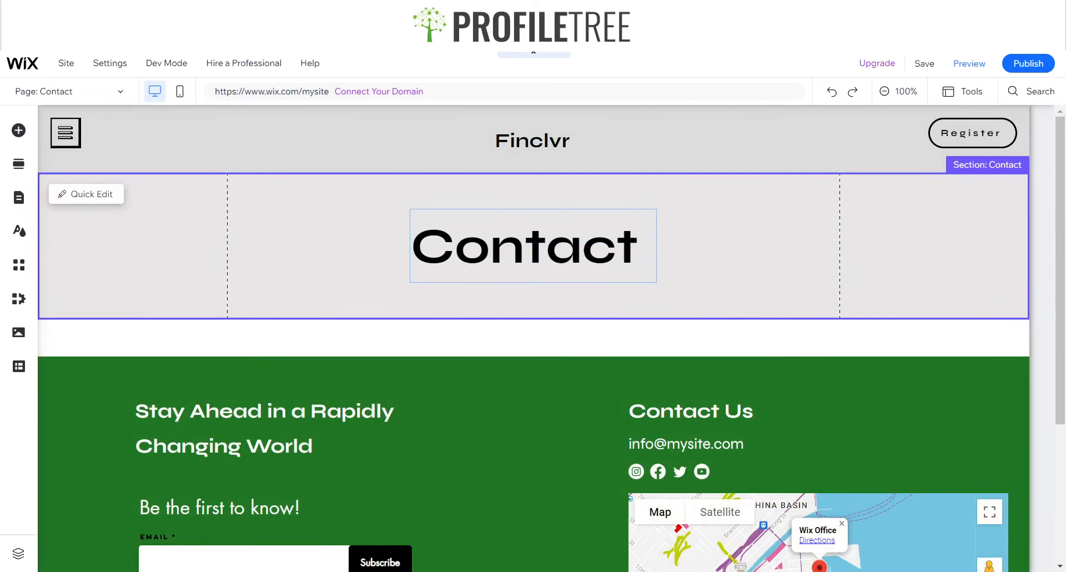
left_click(529, 256)
left_click_drag(528, 255, 526, 253)
- Duplicate the grey strip with its Contact heading directly below the original
left_click(169, 259)
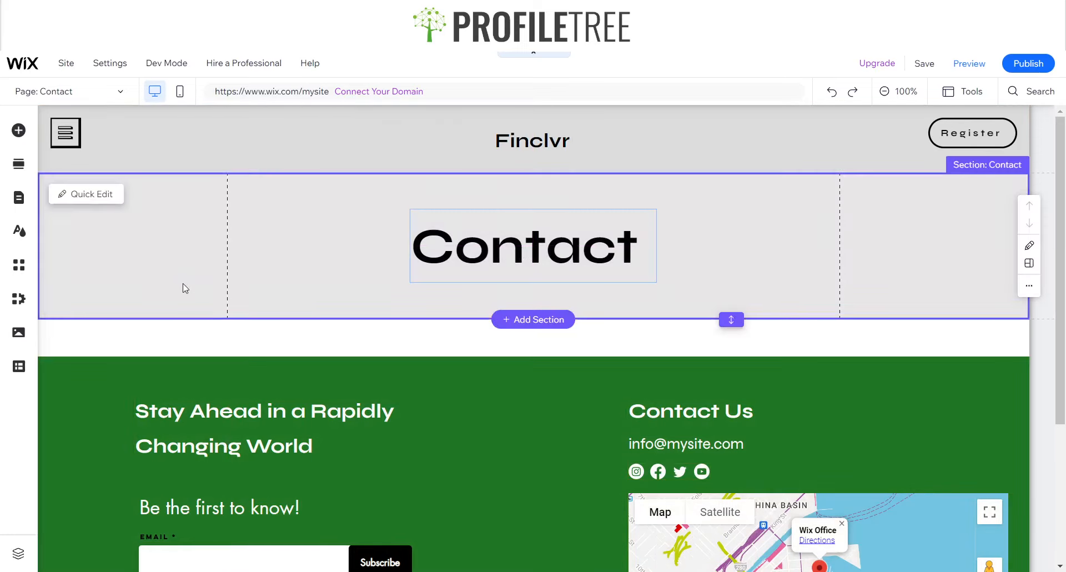
key("ctrl+d")
scroll(511, 374, "down", 1)
- Replace the duplicated Contact heading's text with a copied Lorem ipsum placeholder paragraph
left_click(510, 374)
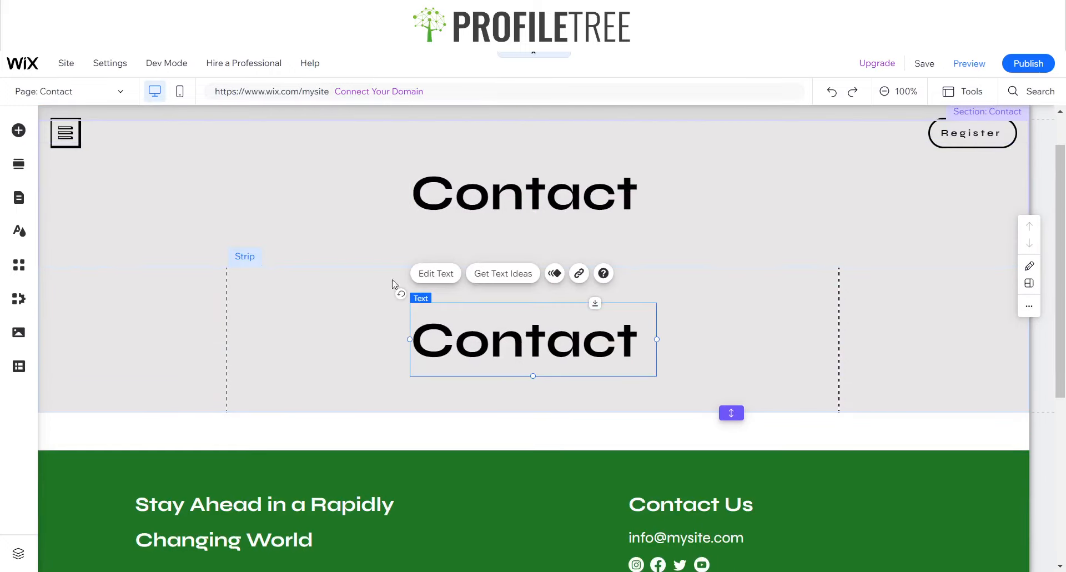
double_click(589, 373)
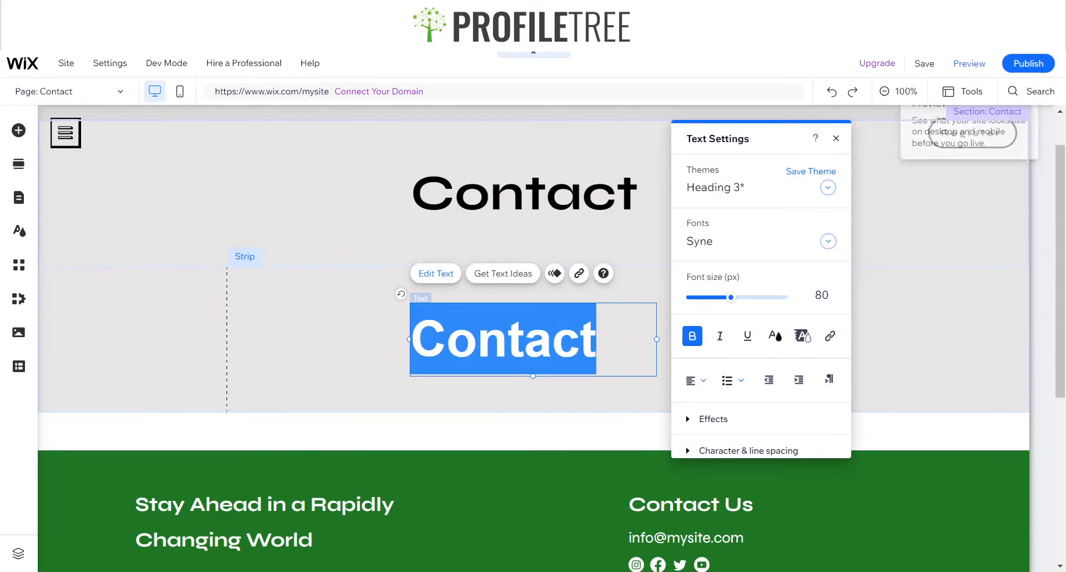
left_click(518, 571)
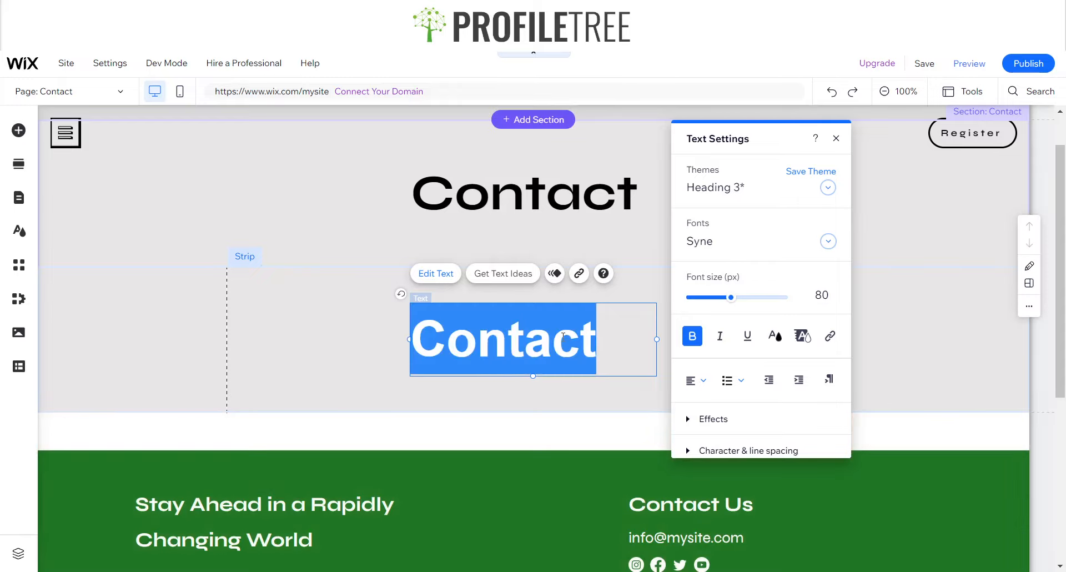
key("ctrl+v")
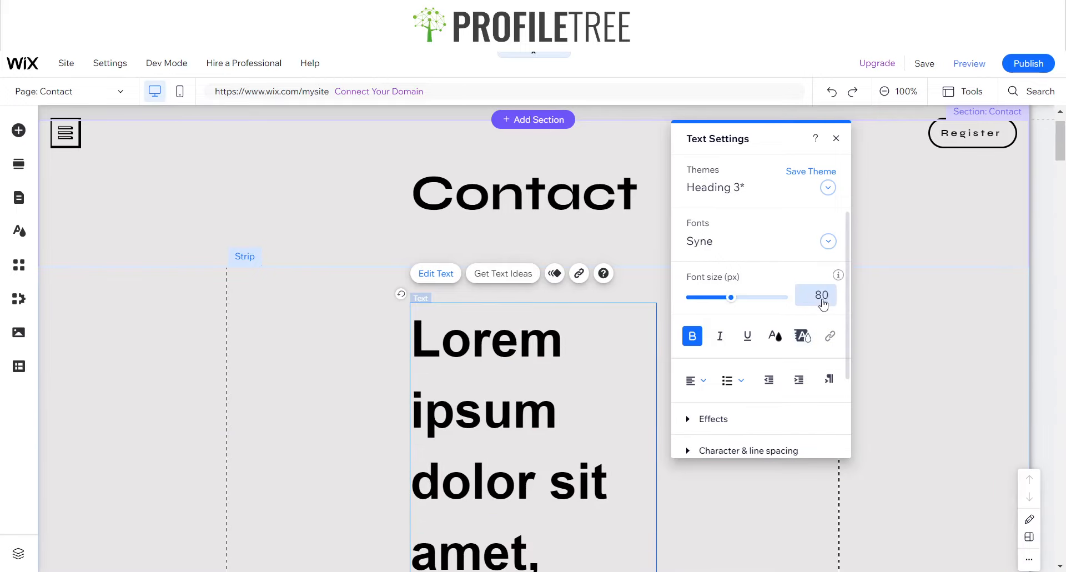
- Set the font size of the whole Lorem ipsum paragraph to 12 px
key("ctrl+a")
left_click(823, 298)
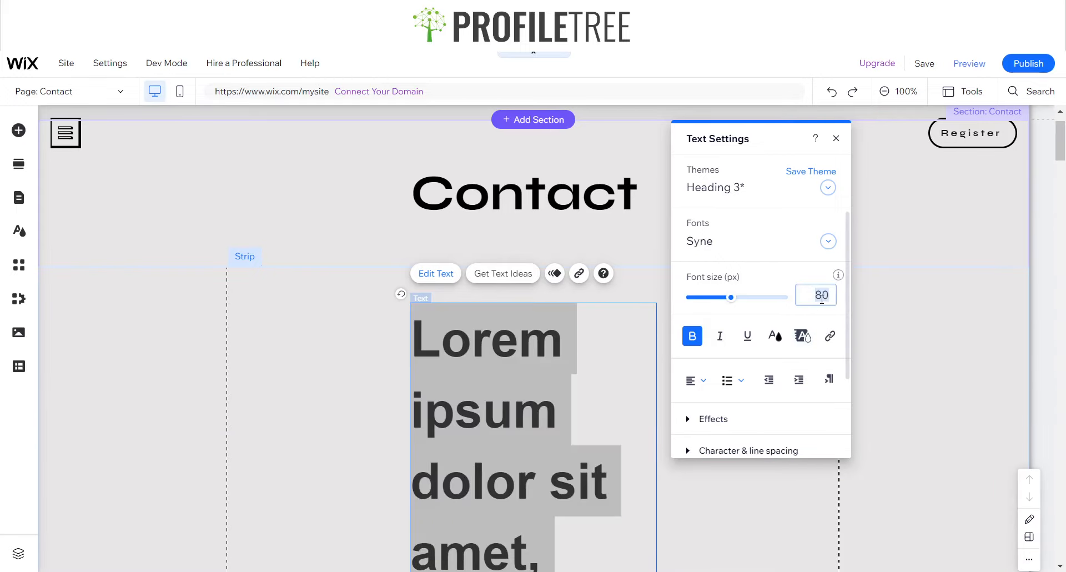
type("12")
key("Return")
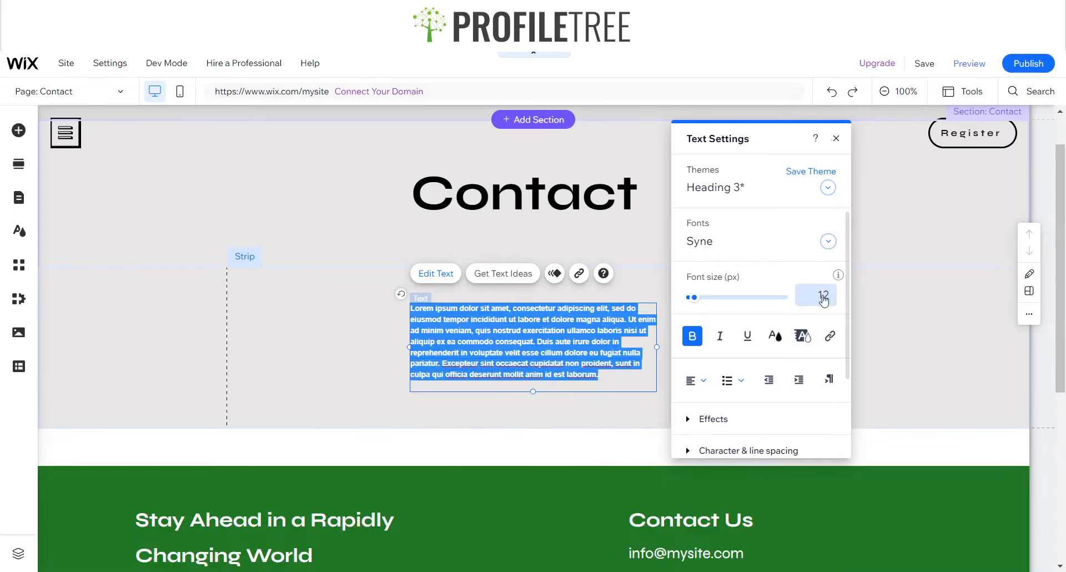
- Set the font size of the whole Lorem ipsum paragraph to 18 px and finish editing the text
left_click(823, 299)
type("18")
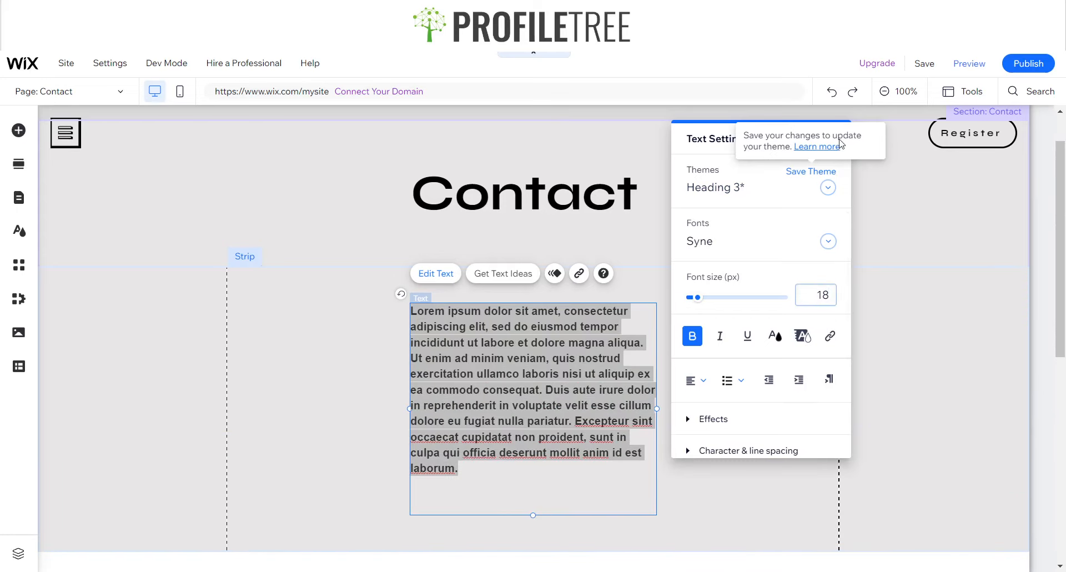
left_click(822, 146)
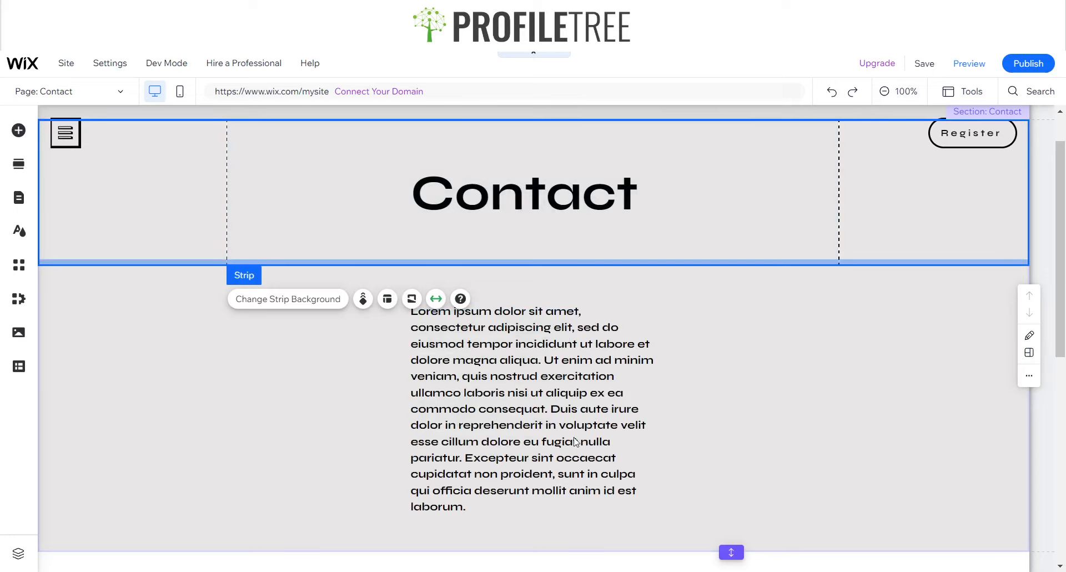
- Widen the Lorem ipsum text box on both sides and move it up slightly, centred in its strip below the Contact heading
left_click(558, 412)
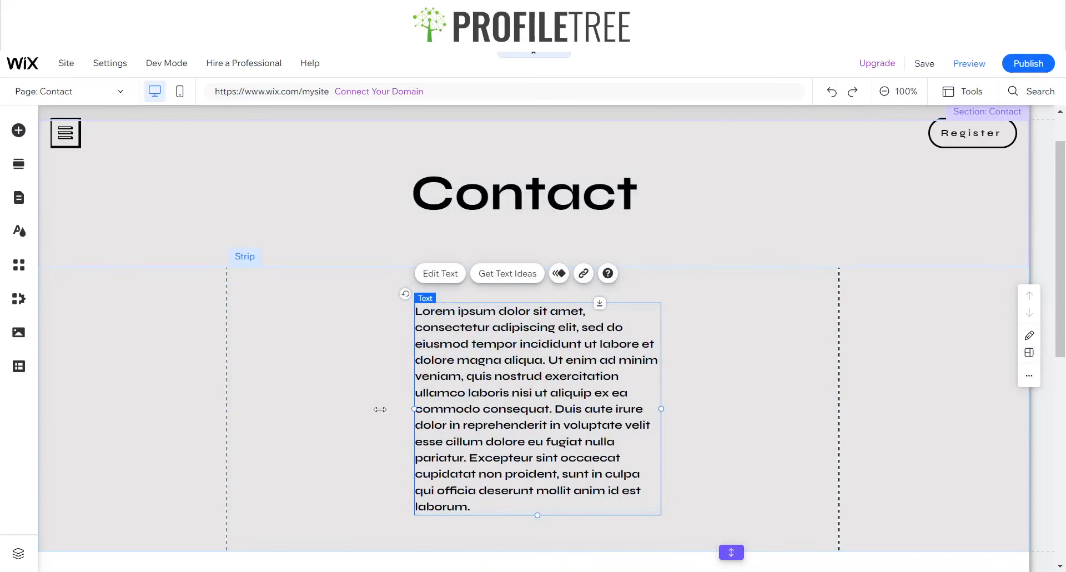
left_click_drag(379, 410, 257, 409)
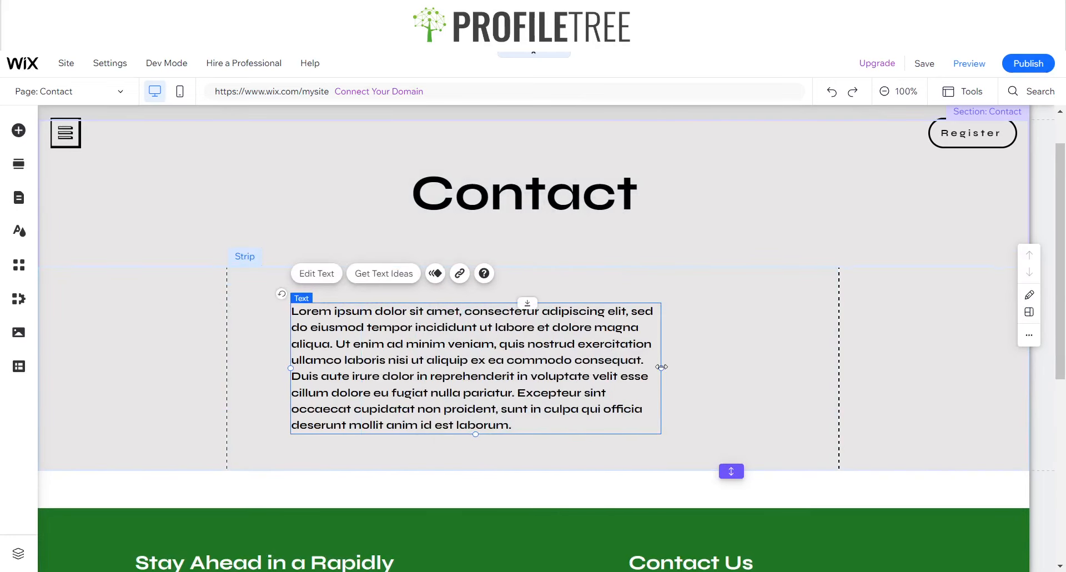
left_click_drag(661, 367, 702, 367)
left_click_drag(464, 363, 495, 349)
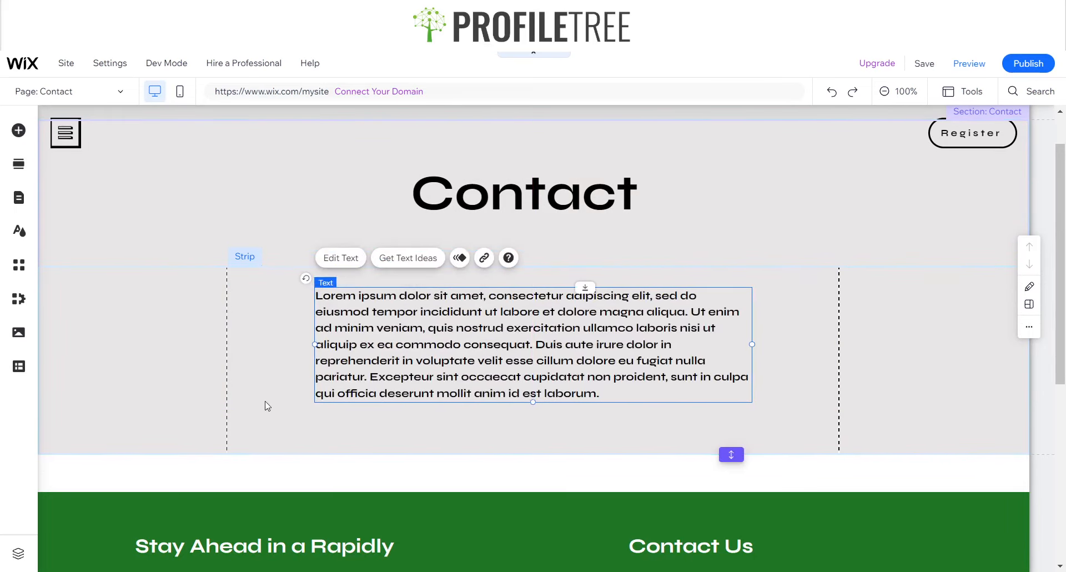
- Shorten the lower grey strip to a height of 271 px so it ends just below the Lorem ipsum paragraph
left_click(266, 405)
left_click_drag(732, 450, 691, 433)
left_click(760, 399)
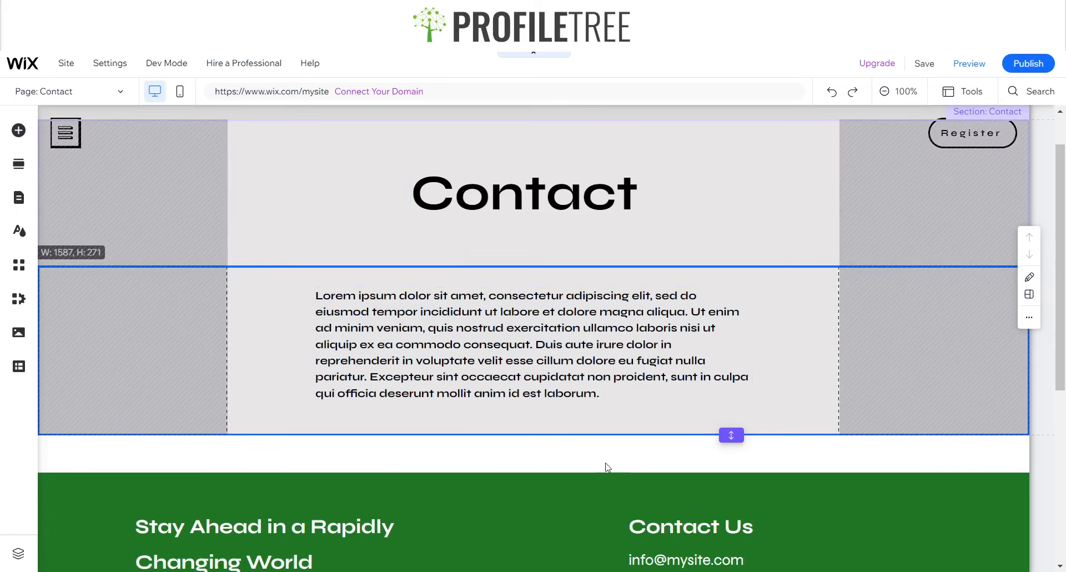
- Try justified alignment on the Lorem ipsum paragraph, settle on centre alignment, and close the text settings
left_click(562, 345)
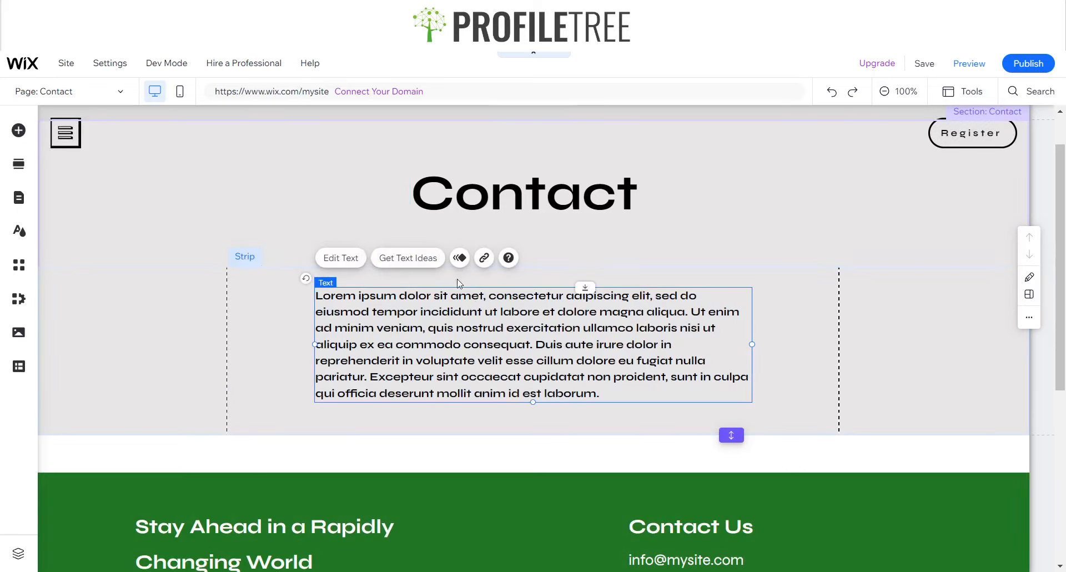
left_click(347, 259)
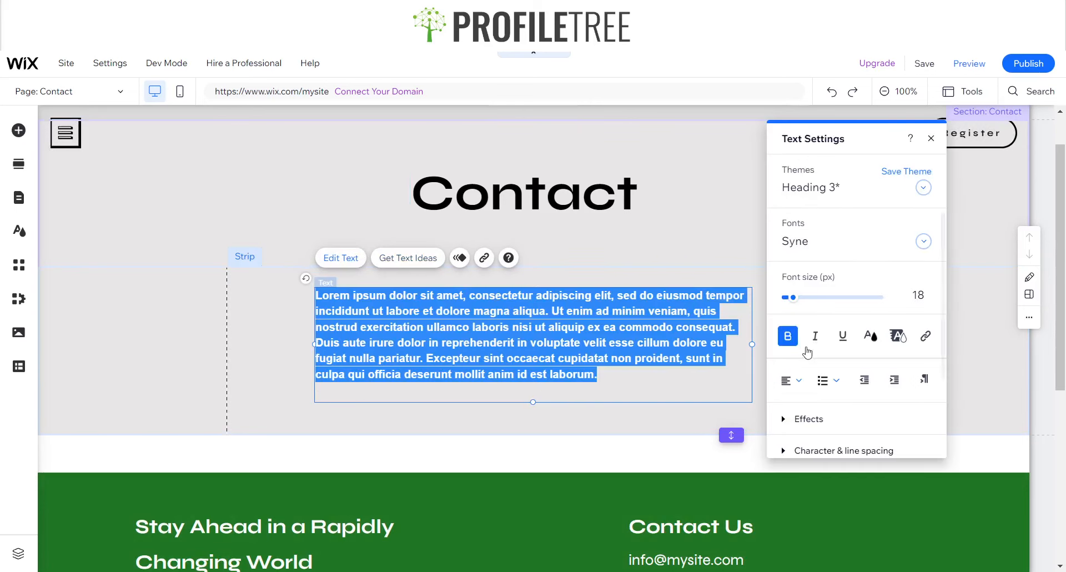
left_click(790, 380)
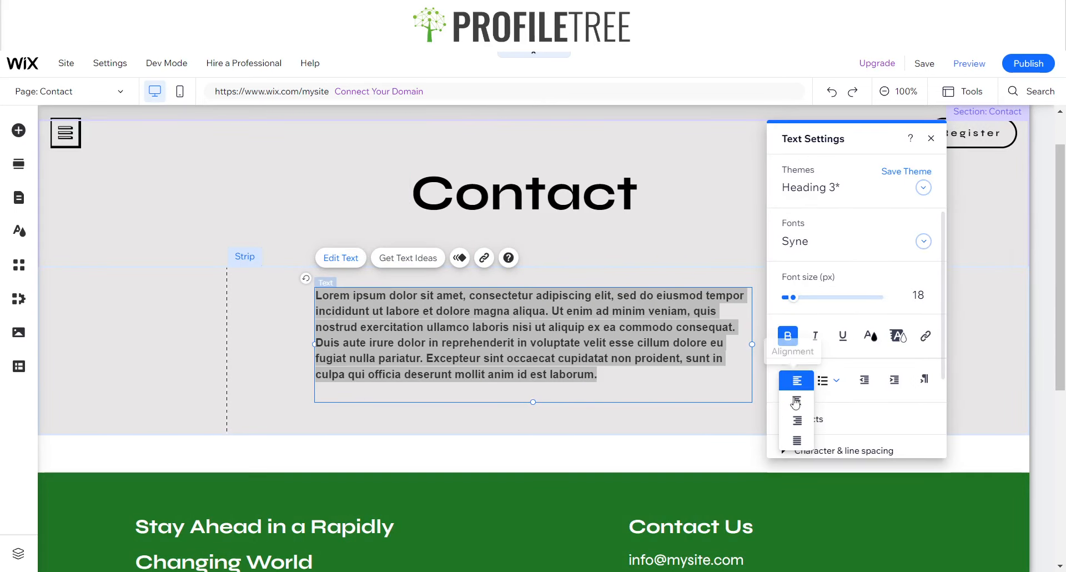
left_click(800, 441)
left_click(788, 387)
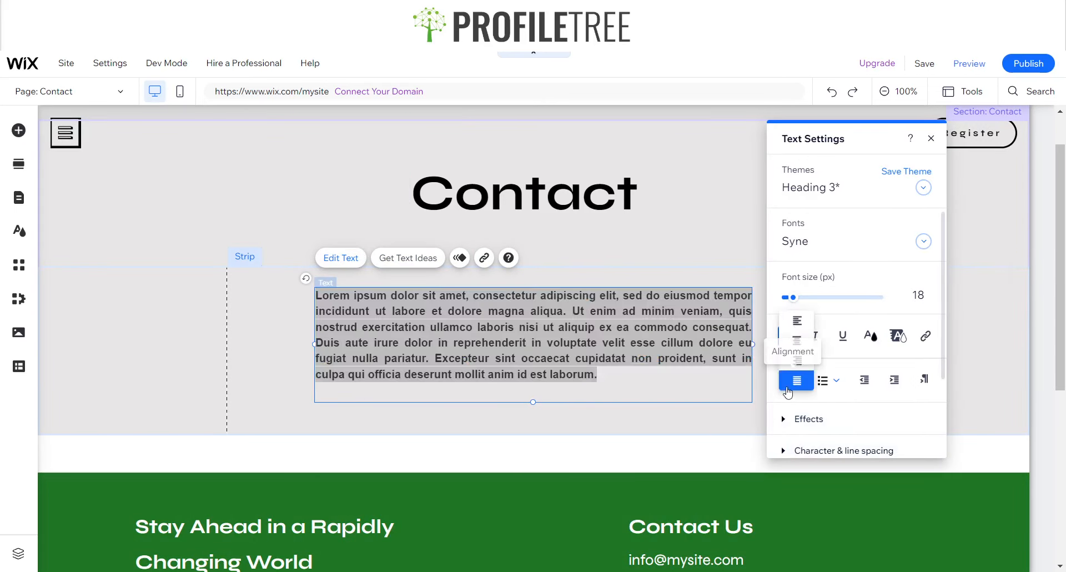
left_click(798, 361)
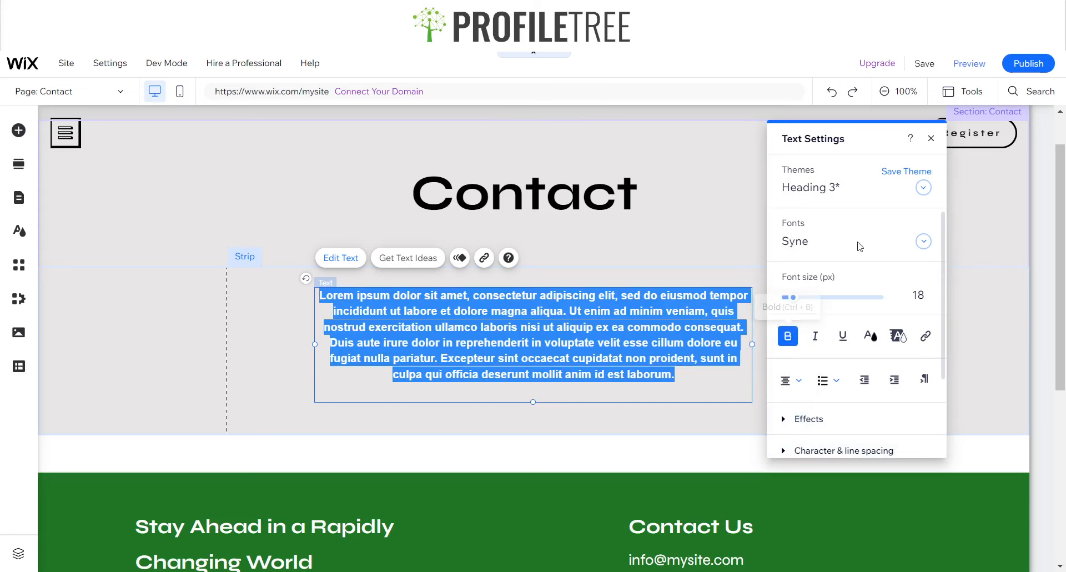
left_click(930, 139)
- Move the Contact heading slightly down within its strip, closer to the paragraph
left_click(538, 201)
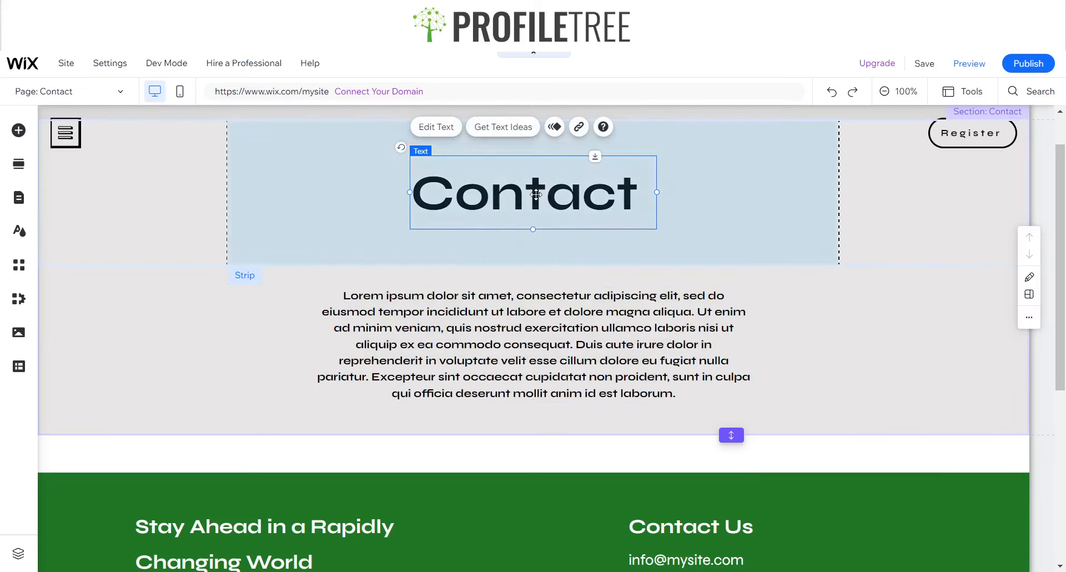
left_click_drag(538, 200, 537, 212)
left_click(195, 357)
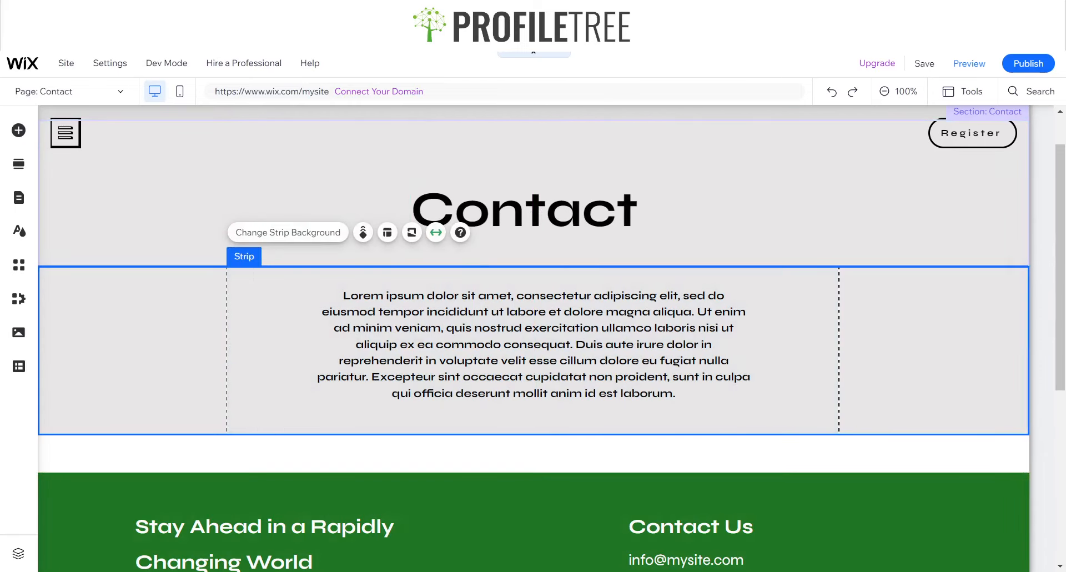
- Add a blank section directly below the Contact section, above the green footer
left_click(522, 452)
left_click(533, 435)
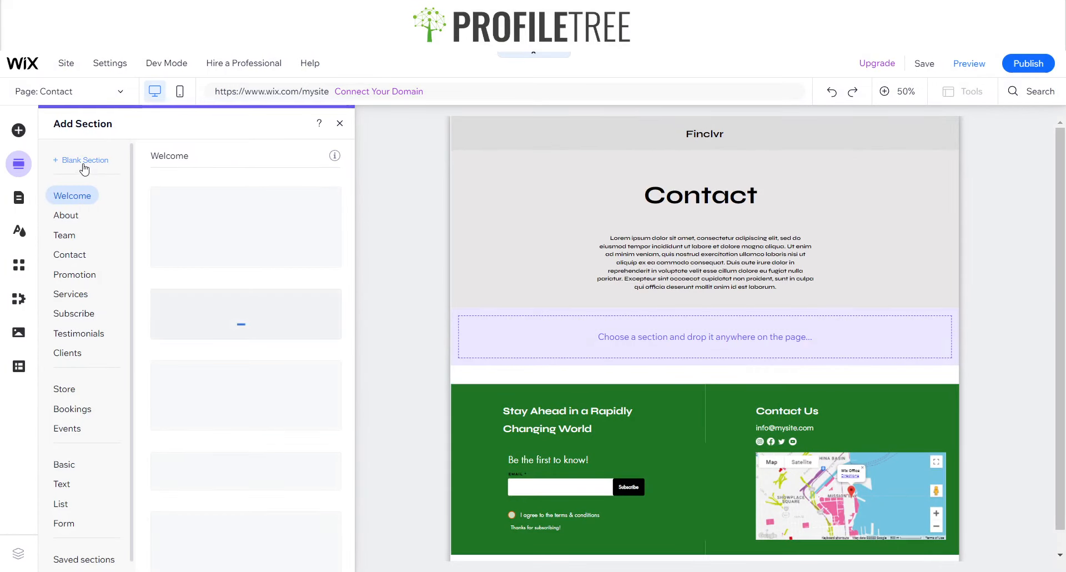
left_click(84, 166)
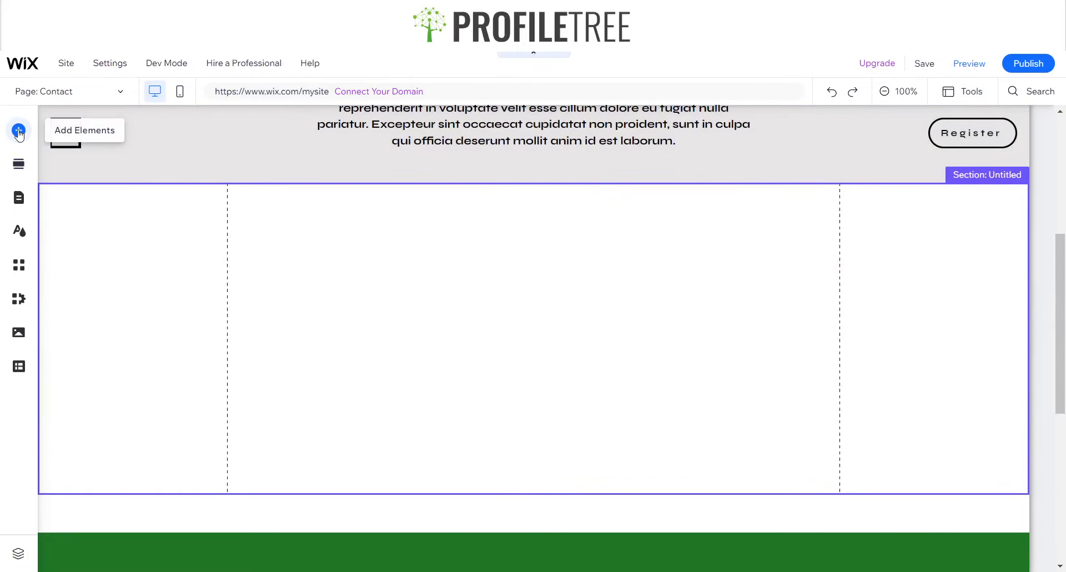
- Add a dark full-width strip to the blank section and align it flush with the section's upper edge
left_click(18, 130)
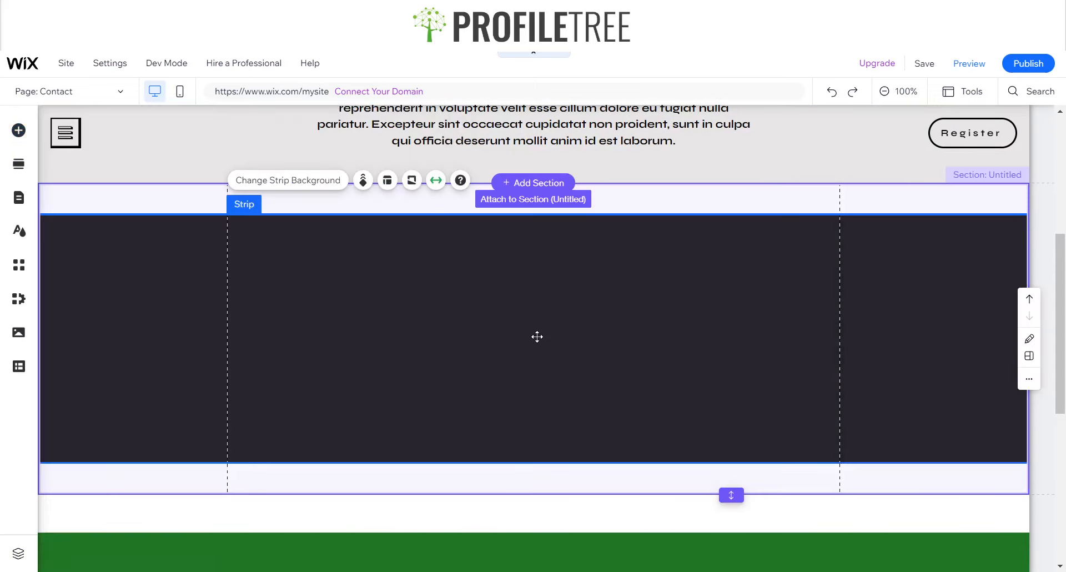
left_click_drag(527, 307, 527, 303)
left_click_drag(531, 373, 532, 377)
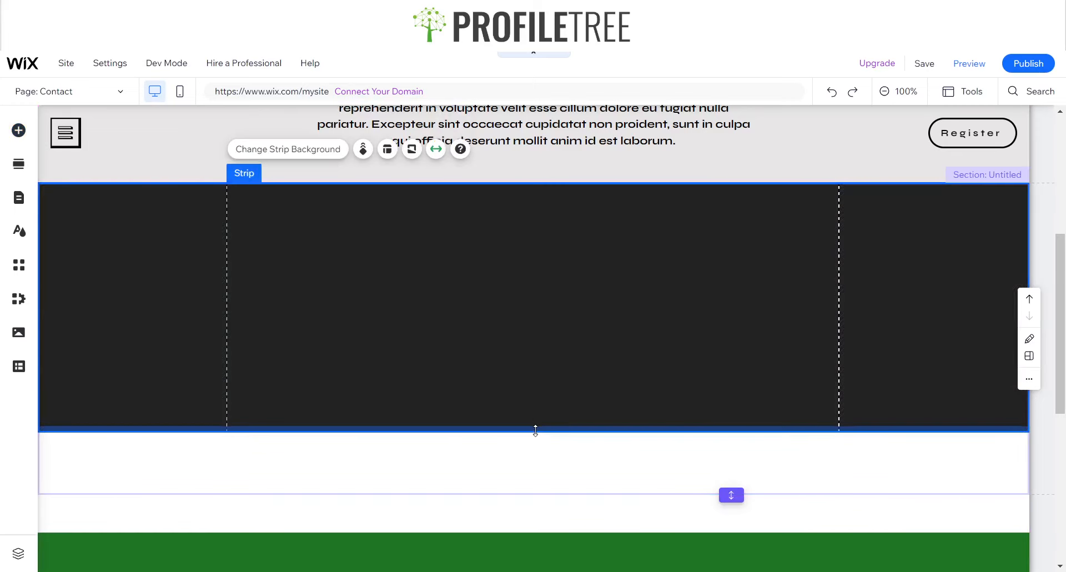
- Extend the dark strip's lower edge downward in two stages, to more than one and a half times its original height
left_click_drag(536, 442, 528, 550)
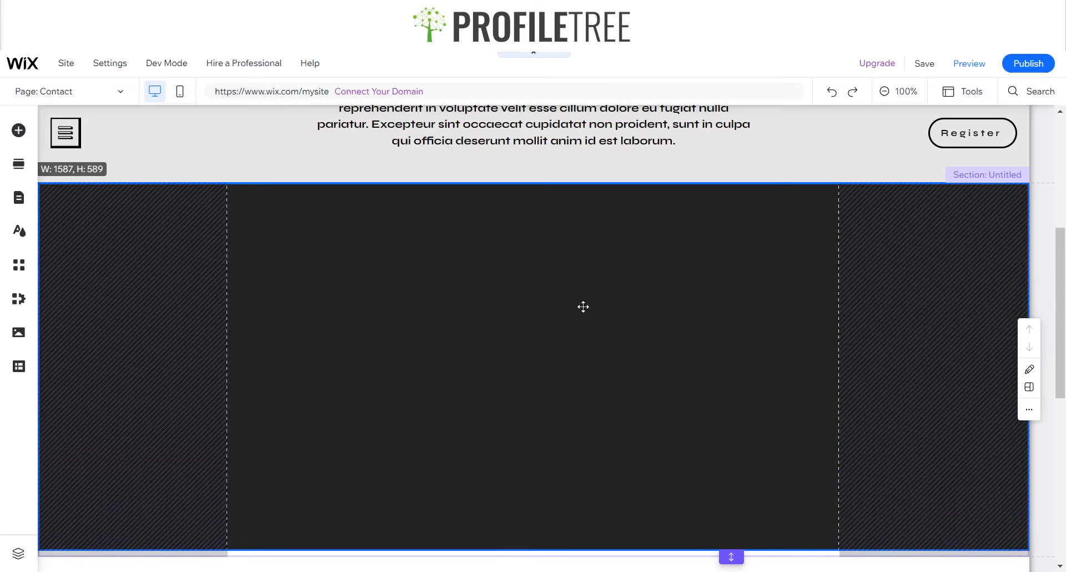
scroll(552, 366, "down", 2)
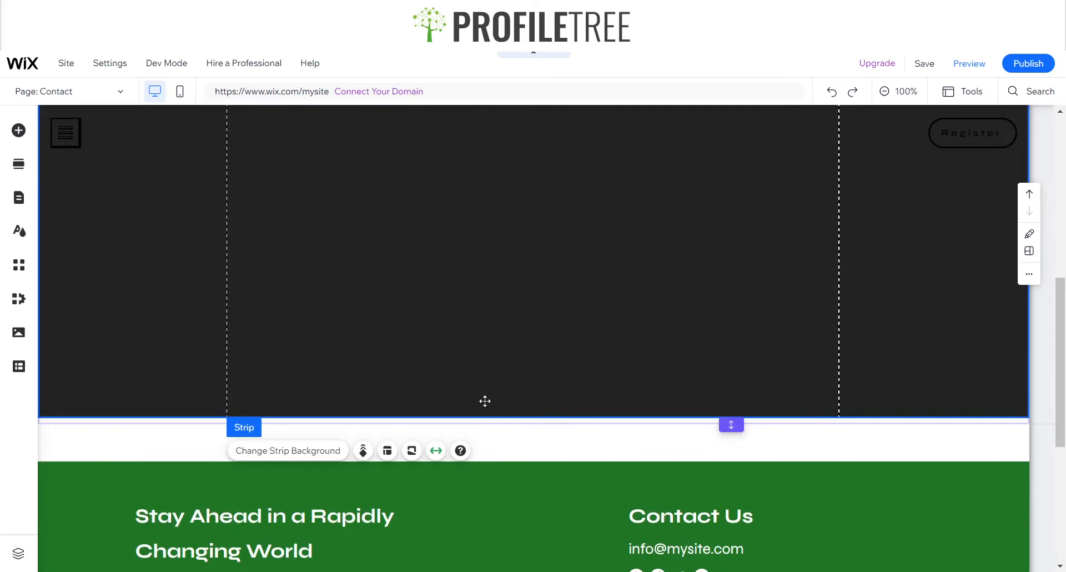
left_click_drag(483, 417, 479, 471)
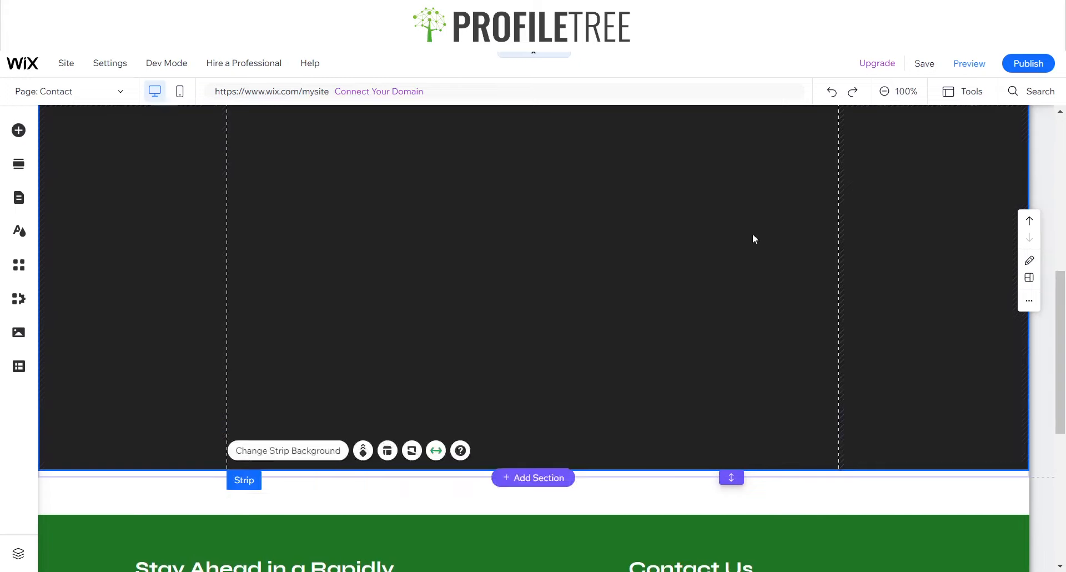
- Change the strip's background to the light grey theme colour beside white
left_click(315, 507)
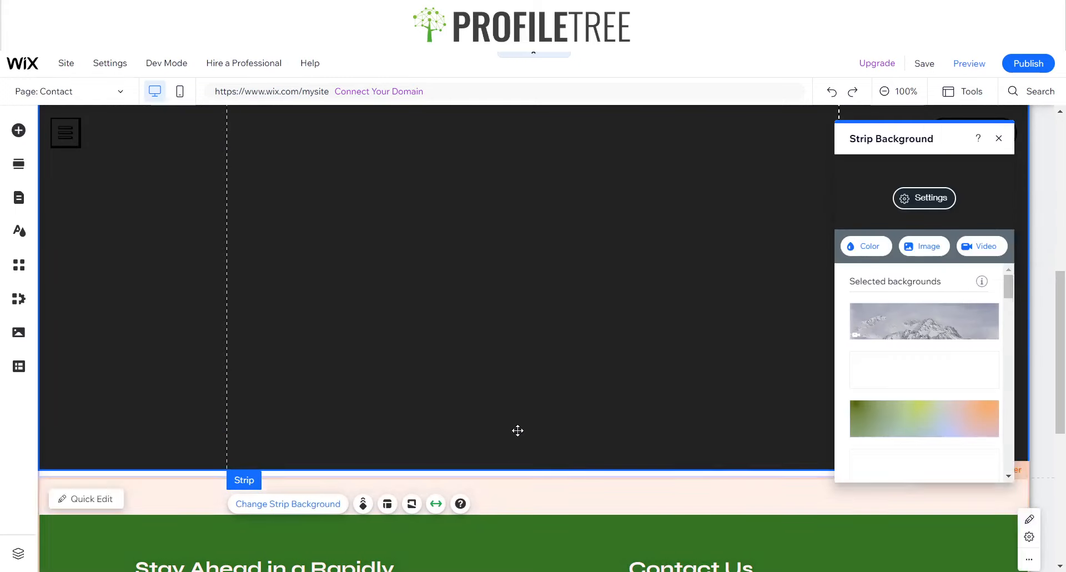
left_click(861, 251)
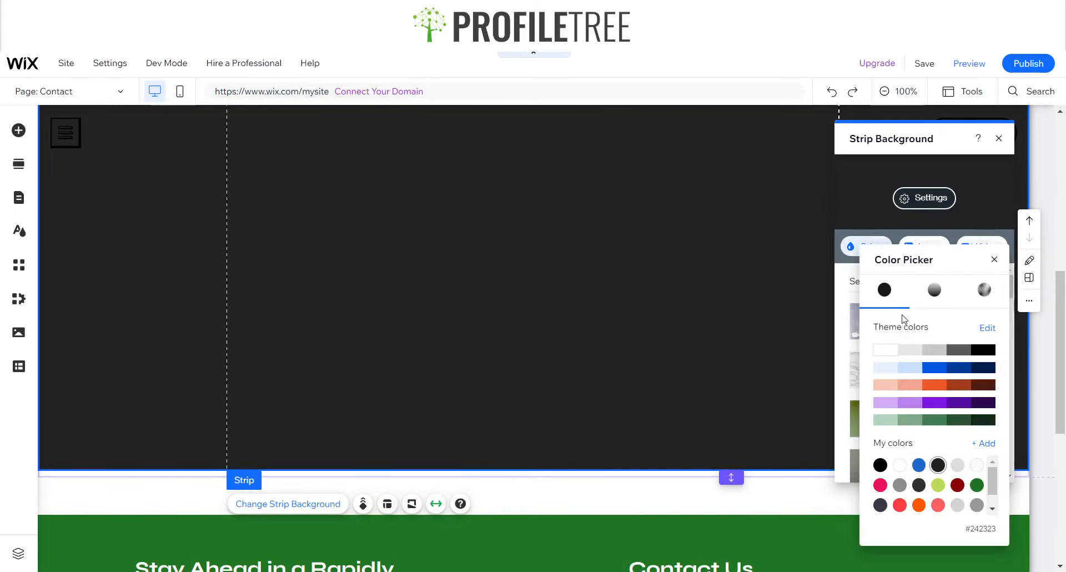
left_click(911, 350)
left_click(994, 261)
left_click(998, 139)
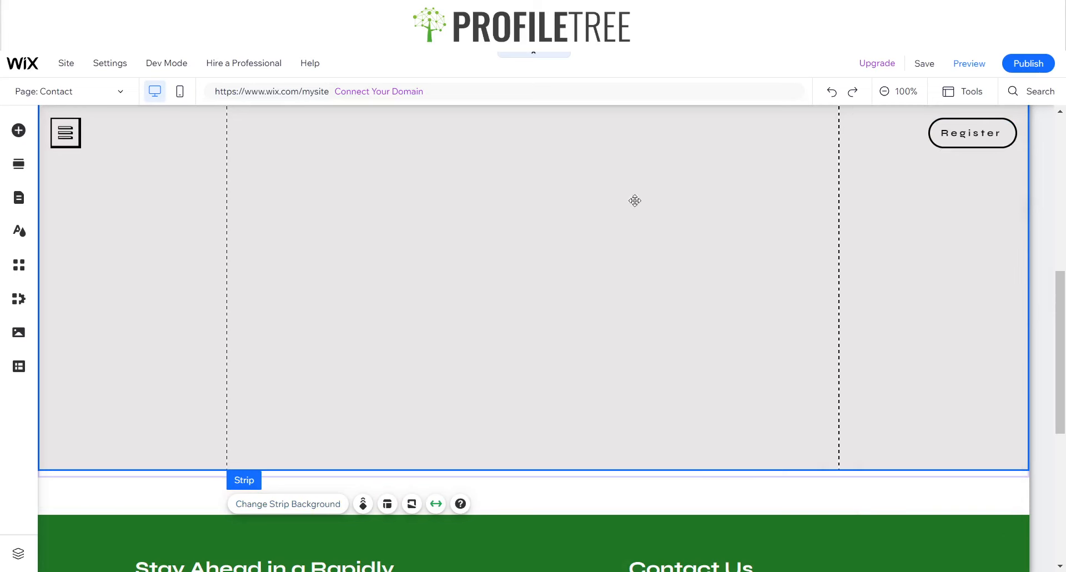
scroll(504, 262, "up", 3)
left_click(406, 399)
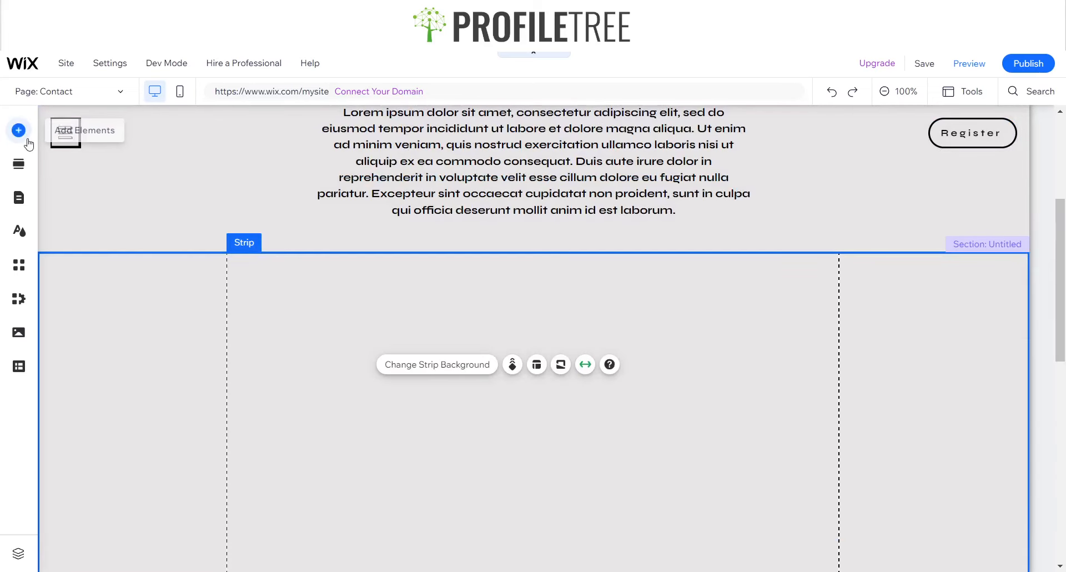
left_click(18, 130)
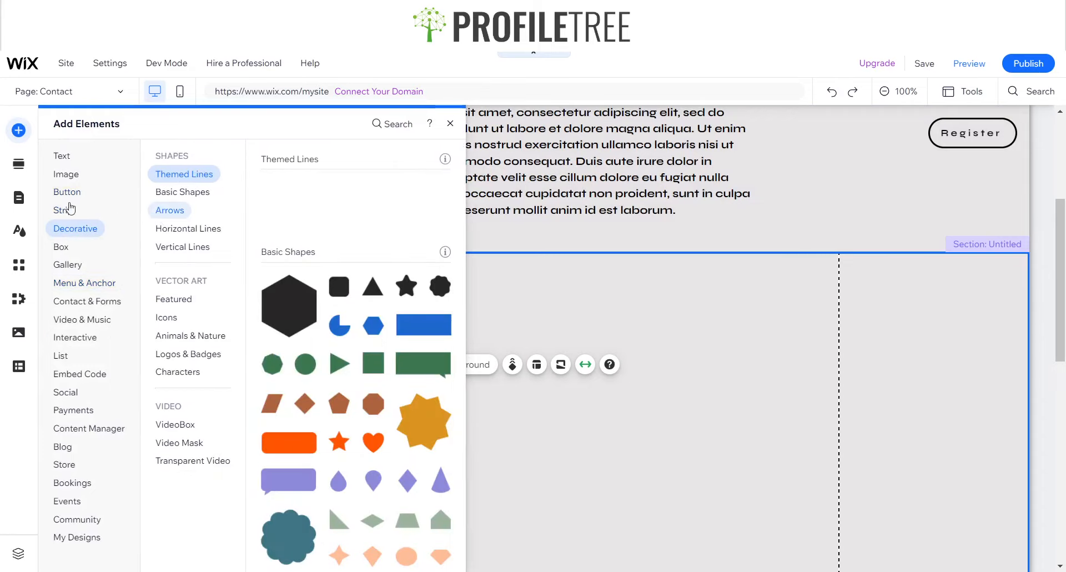
left_click(170, 197)
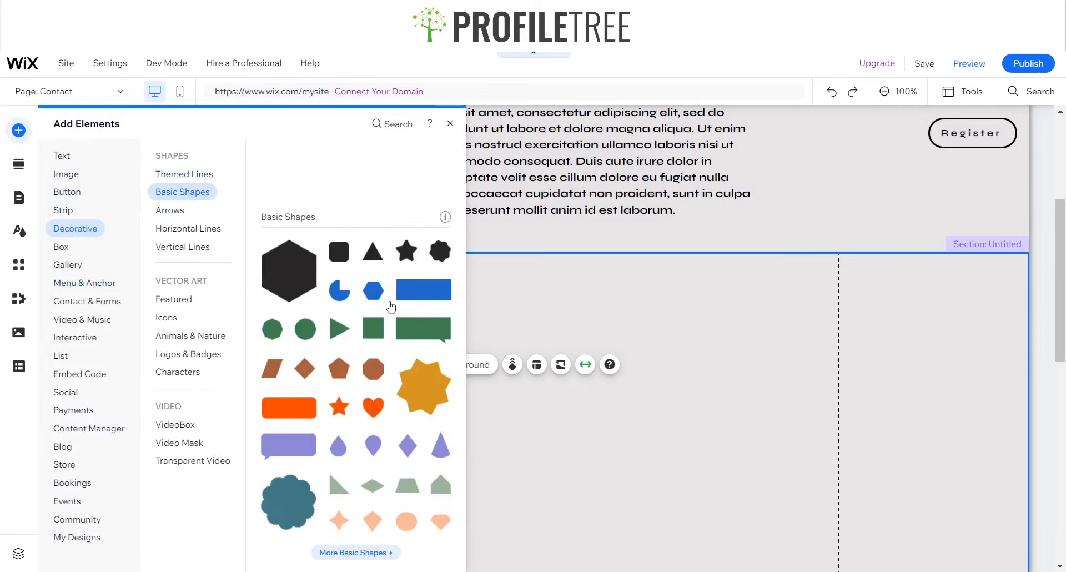
left_click(421, 240)
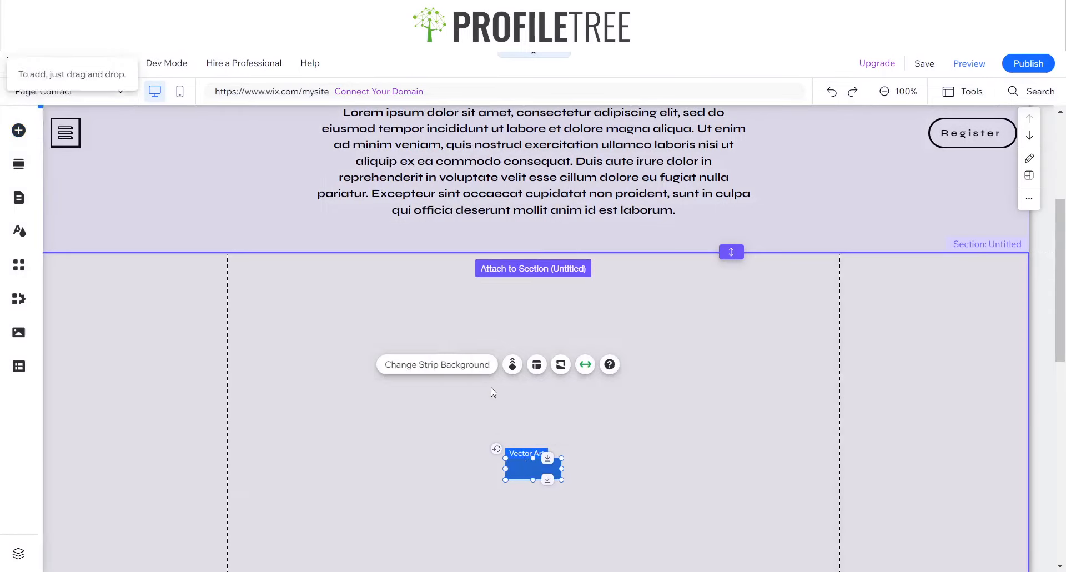
left_click_drag(532, 471, 484, 519)
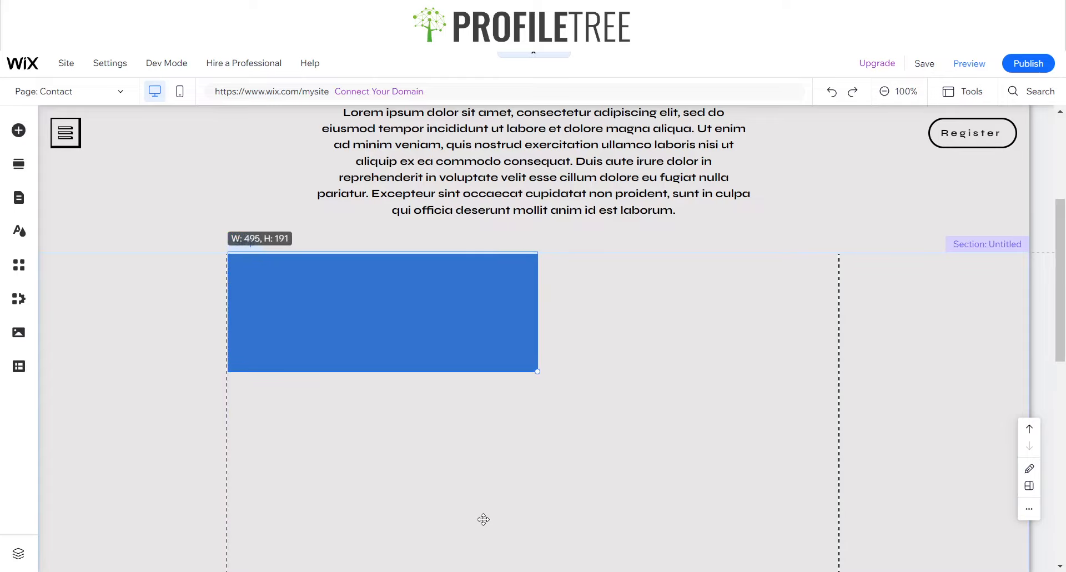
left_click_drag(445, 484, 435, 476)
scroll(422, 389, "down", 3)
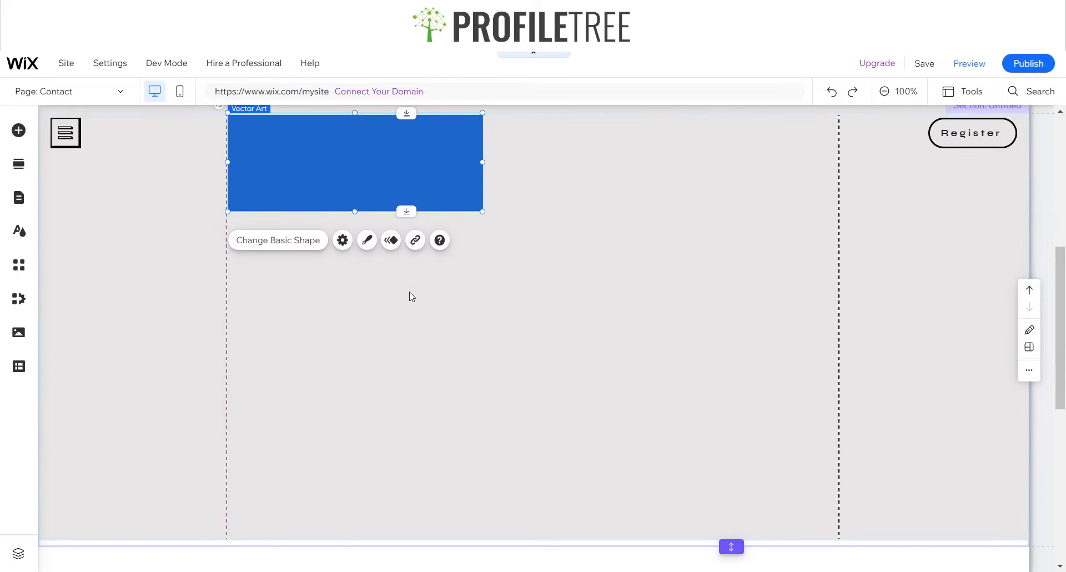
left_click_drag(482, 210, 509, 222)
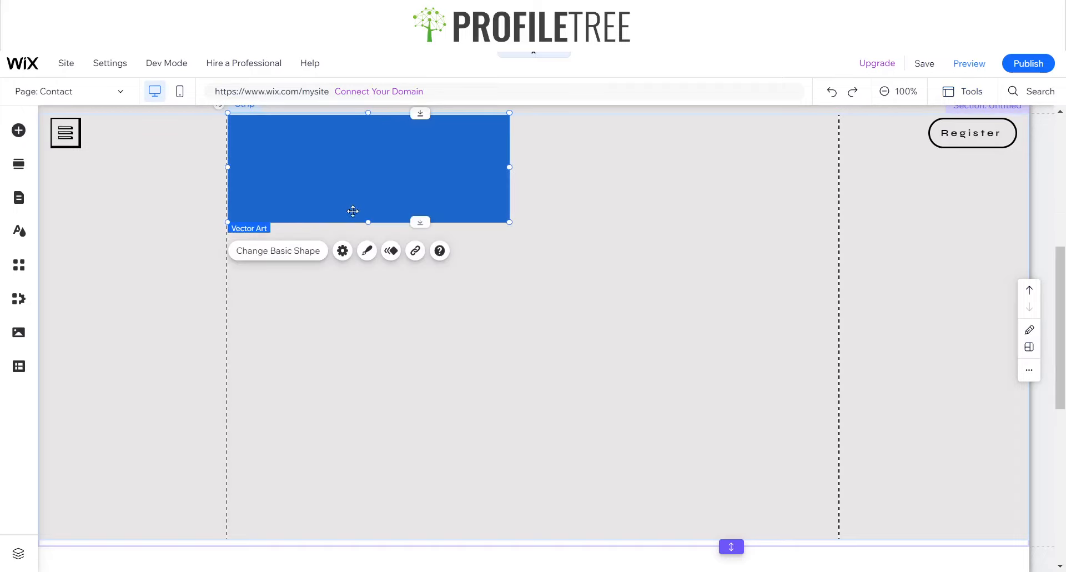
left_click_drag(367, 232, 397, 540)
mouse_move(397, 543)
left_mouse_down()
mouse_move(388, 542)
mouse_move(397, 542)
left_mouse_up()
scroll(428, 277, "up", 2)
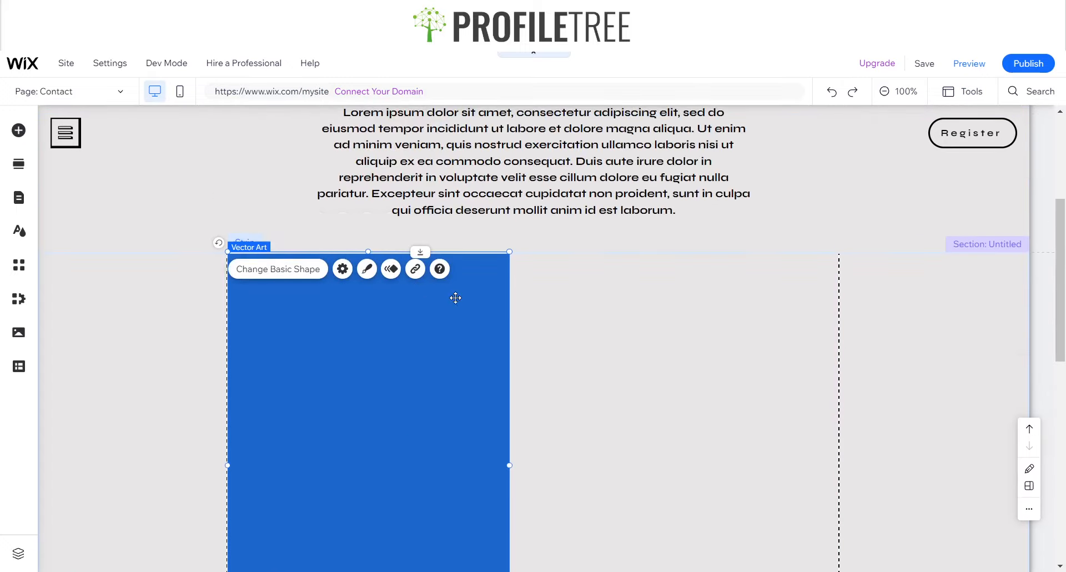
scroll(447, 321, "down", 1)
key("Delete")
- Add a column to the empty strip to split it in two
left_click(536, 344)
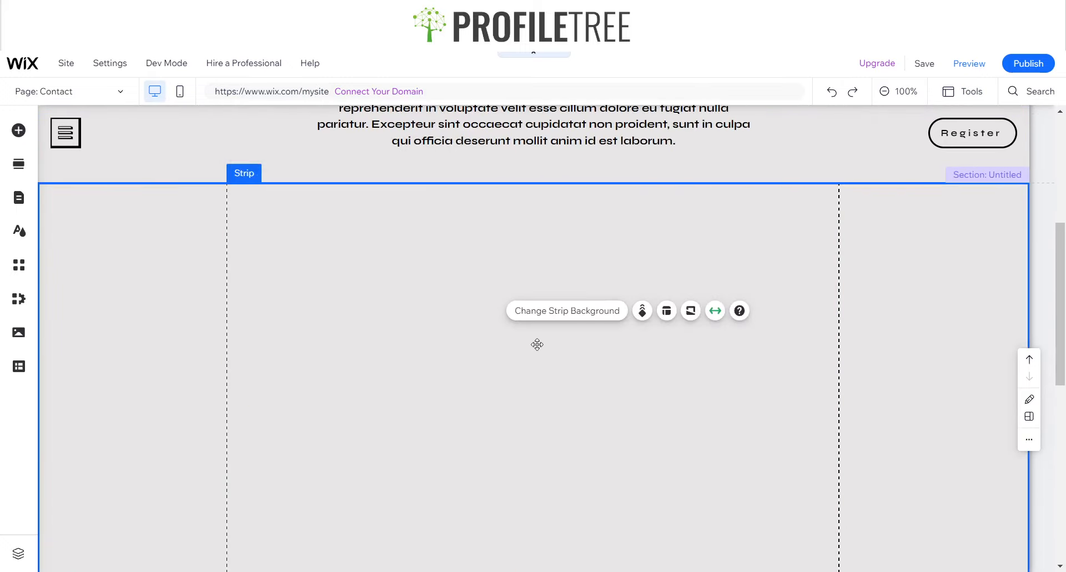
left_click(667, 311)
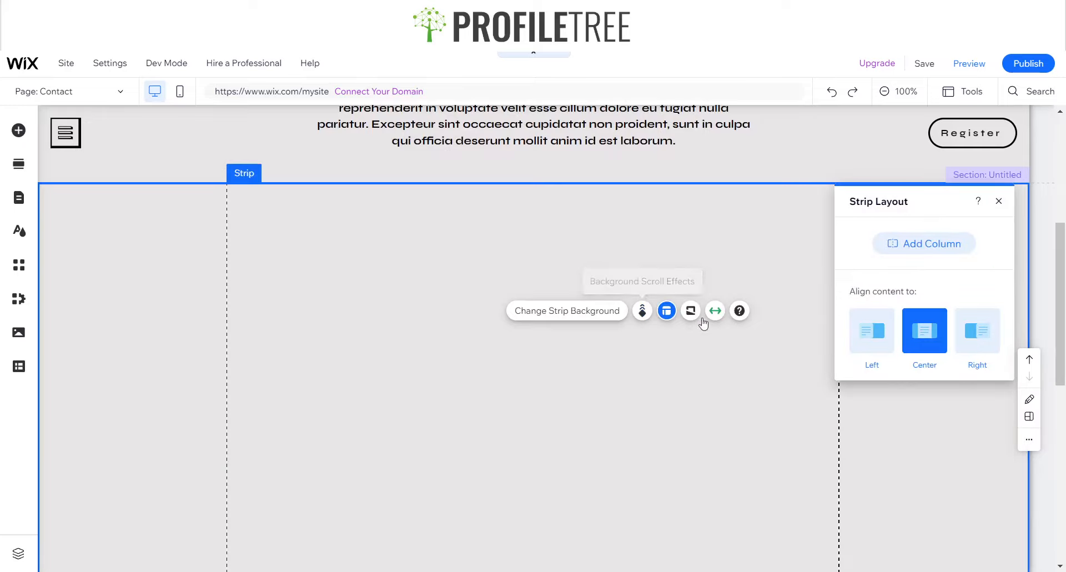
left_click(922, 243)
- Set the content alignment of Column 1 to Right
left_click(345, 307)
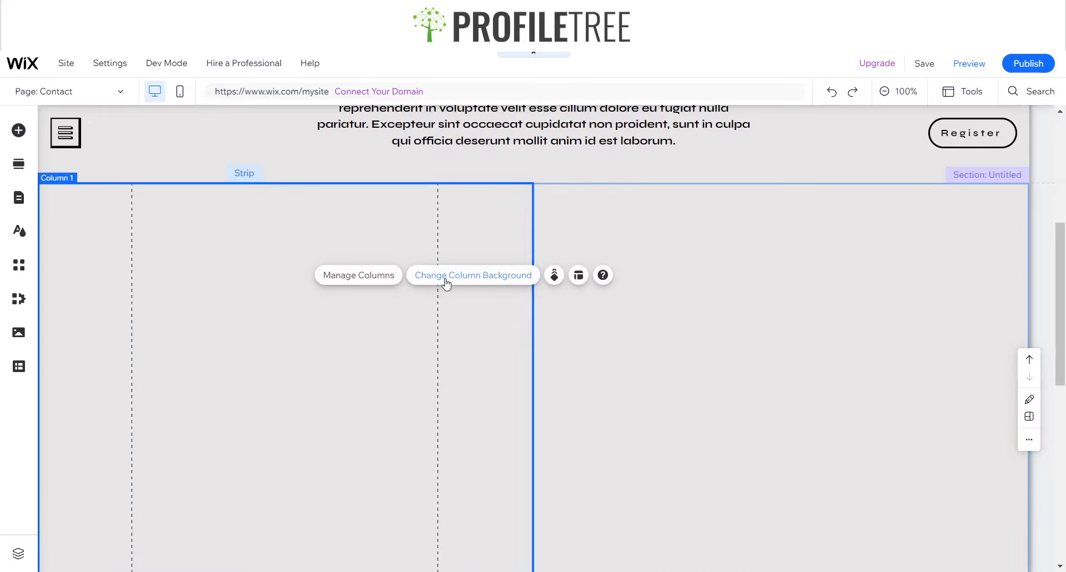
left_click(579, 275)
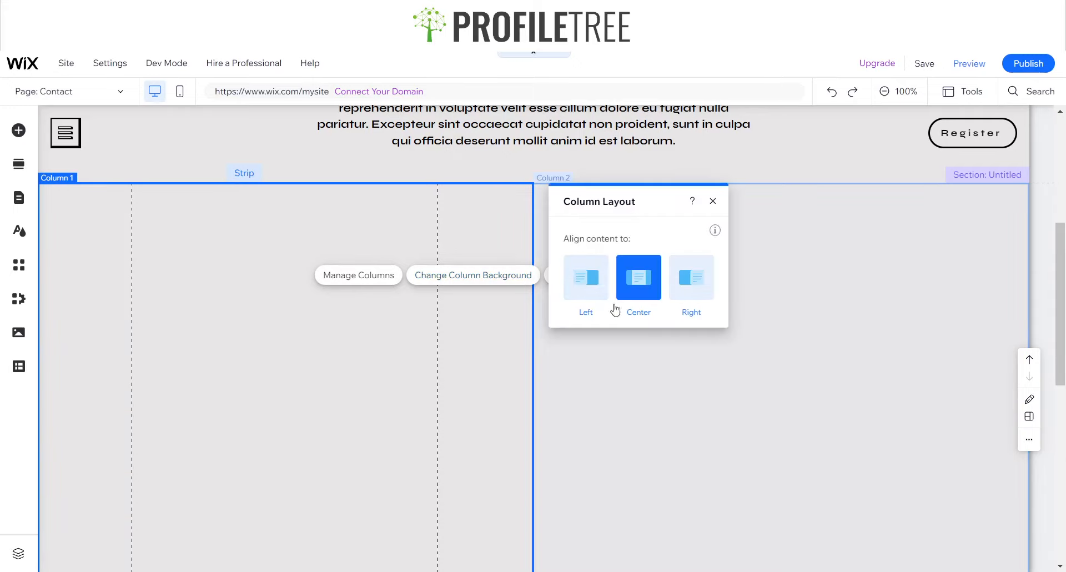
left_click(694, 288)
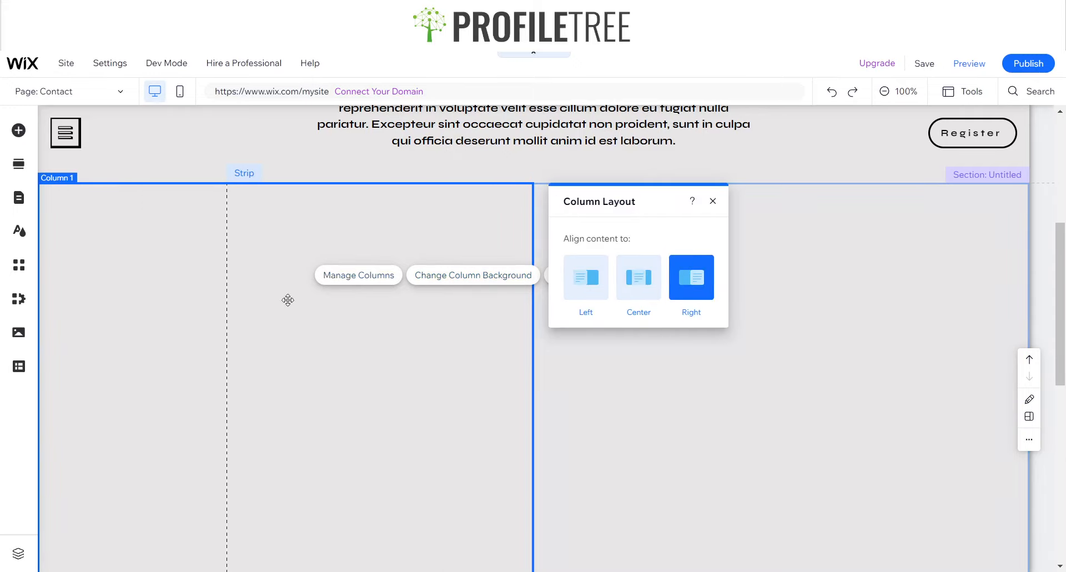
left_click(713, 201)
- Set the content alignment of Column 2 to Left
left_click(736, 305)
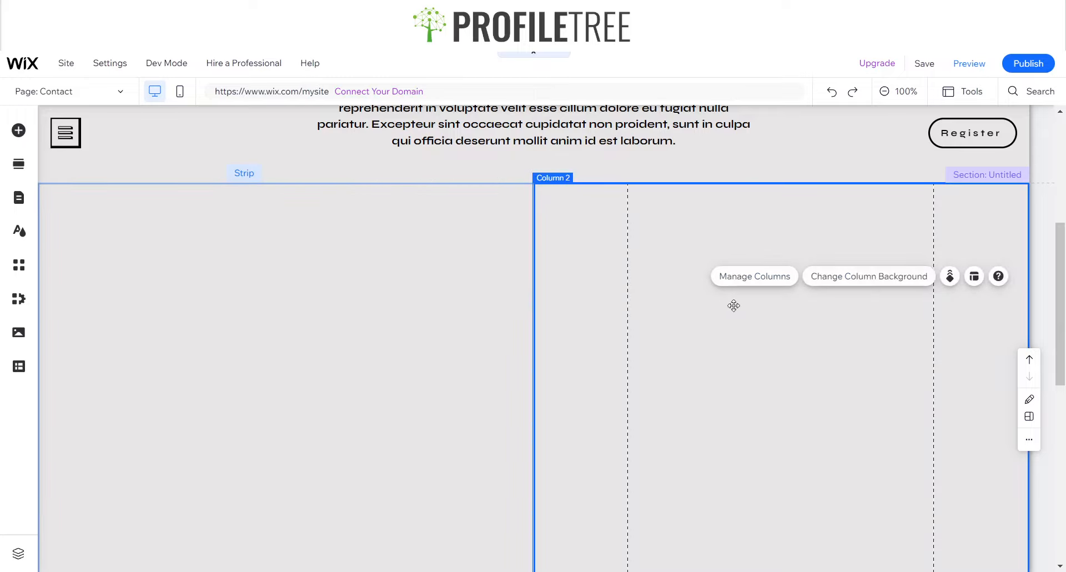
left_click(972, 280)
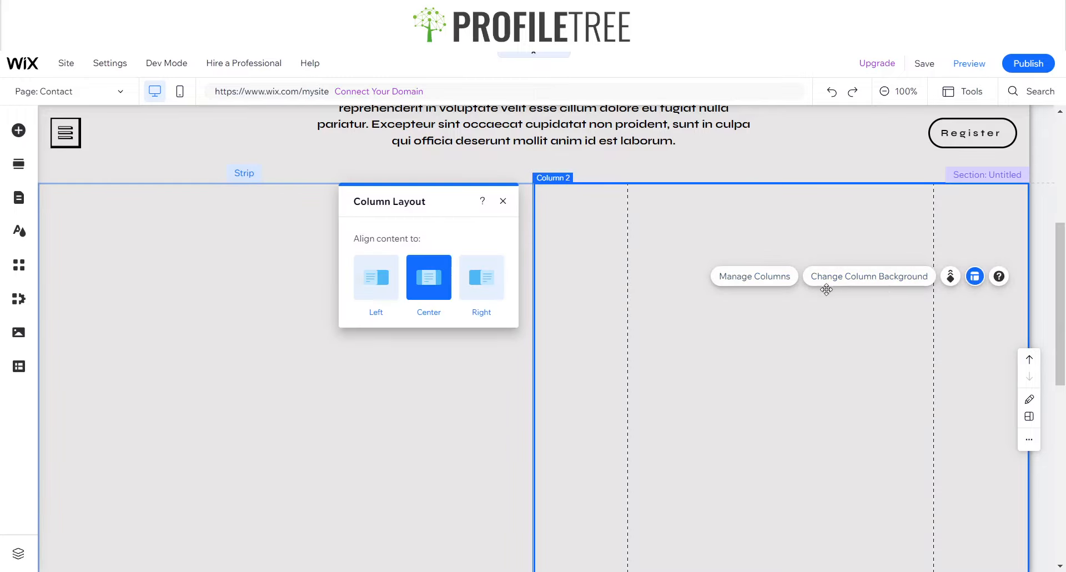
left_click(375, 286)
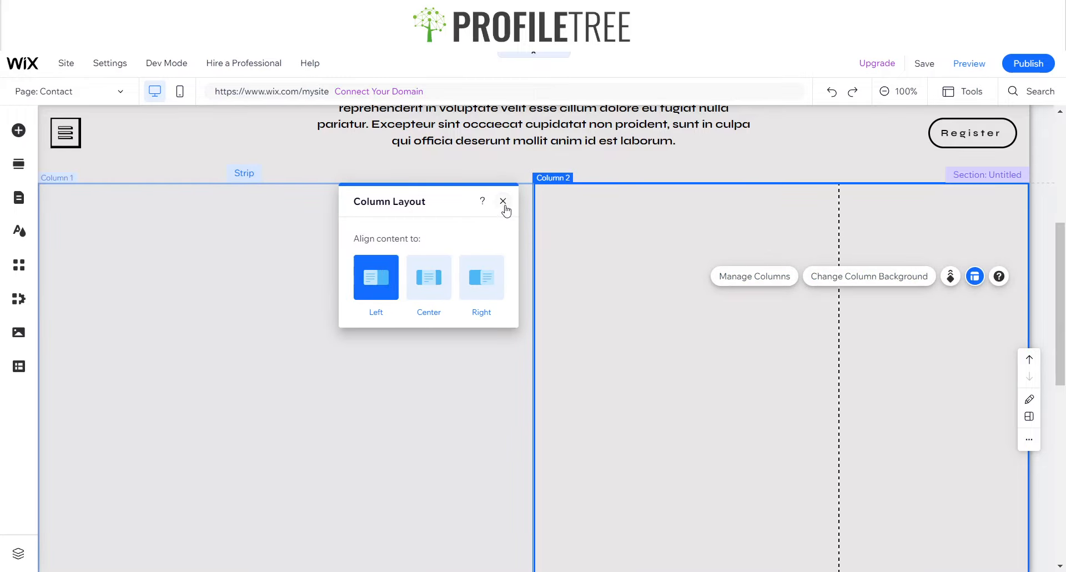
left_click(503, 201)
- Add a blue rectangle basic shape to Column 1, filling the width from its gridline to Column 2 and the strip's full height
left_click(412, 343)
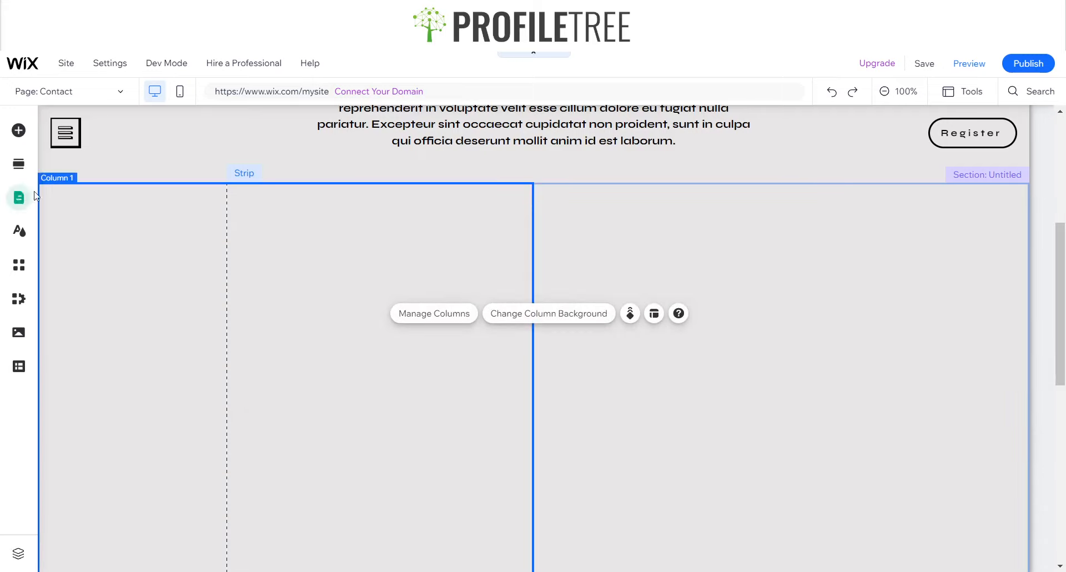
left_click(18, 134)
left_click_drag(416, 239, 500, 372)
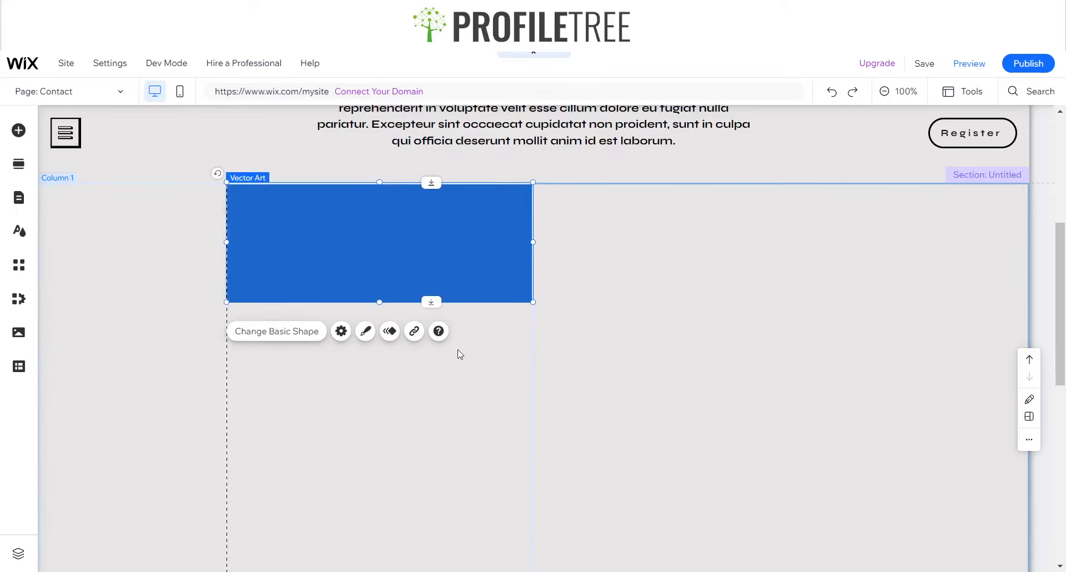
scroll(460, 354, "down", 3)
left_click_drag(377, 160, 383, 471)
scroll(507, 341, "up", 2)
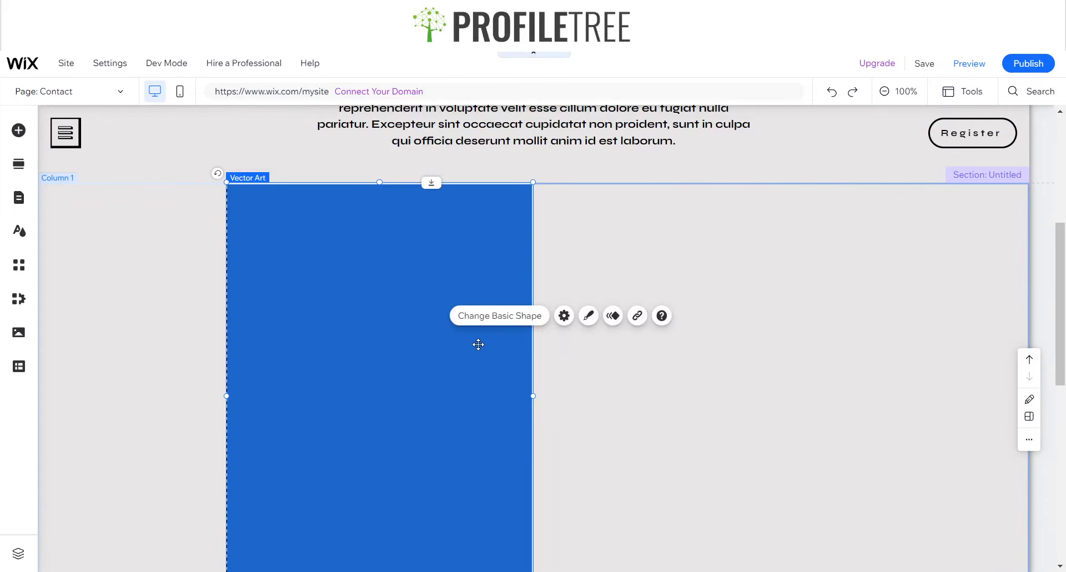
- Open the media library for adding an image and search Media from Wix for "Working office"
left_click(18, 131)
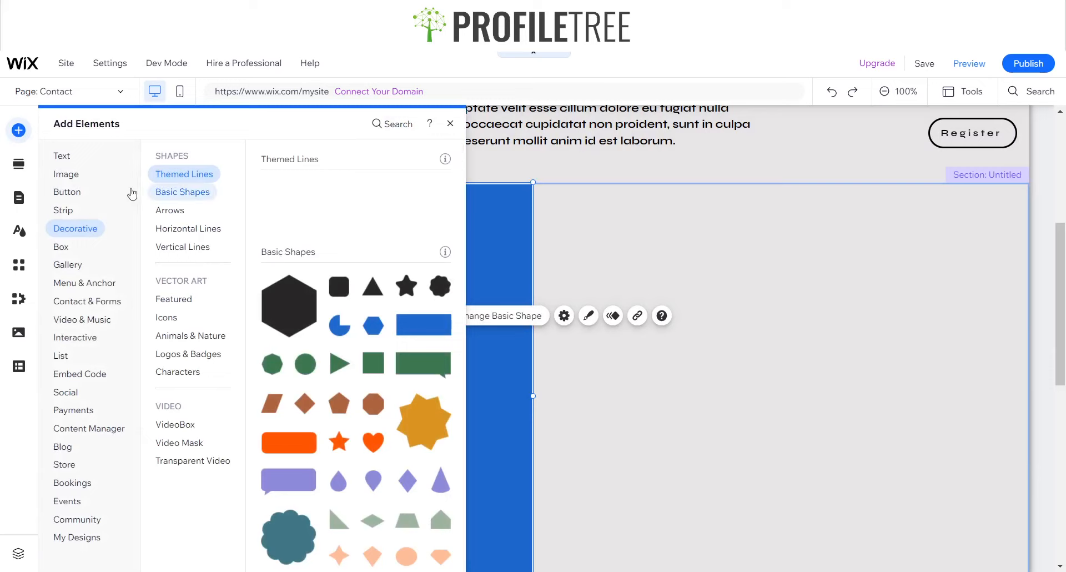
mouse_move(74, 175)
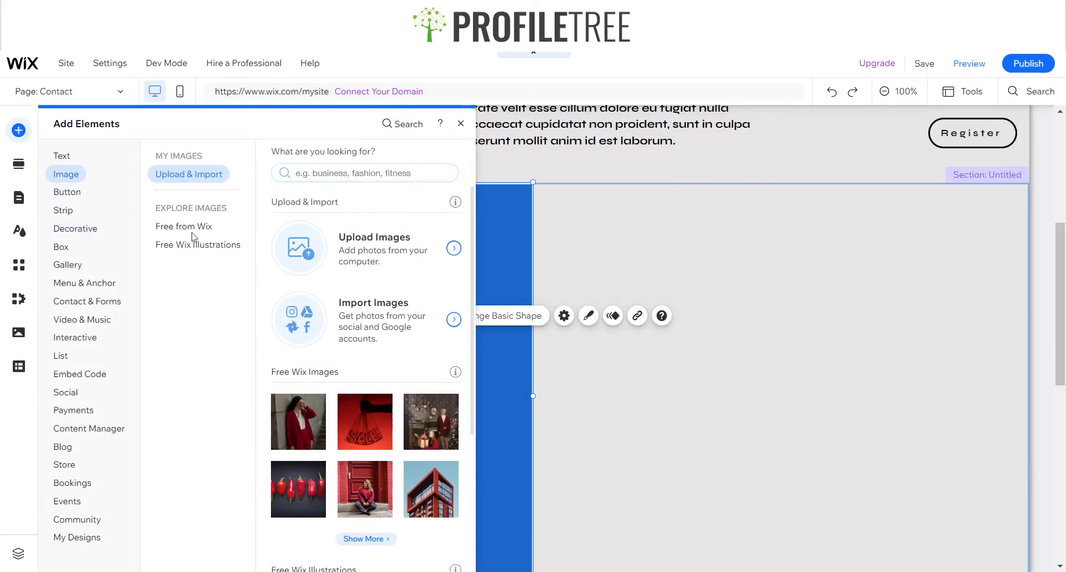
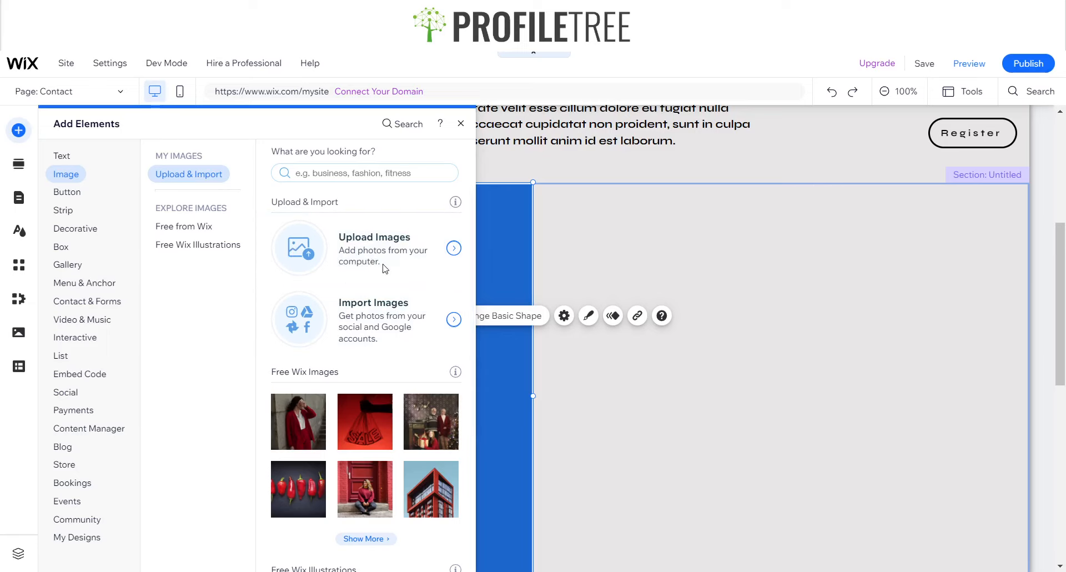
left_click(385, 266)
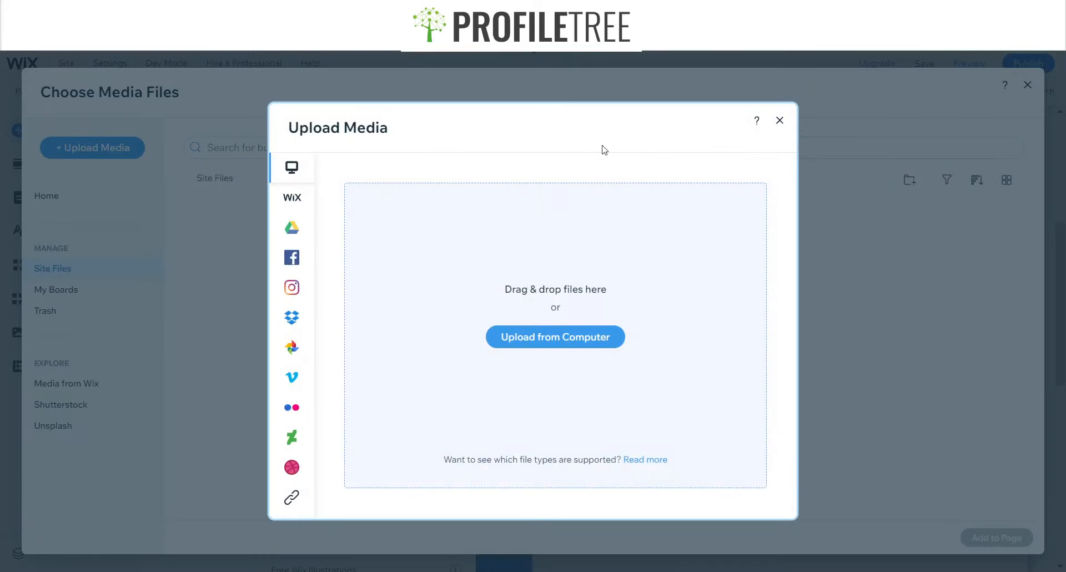
left_click(779, 121)
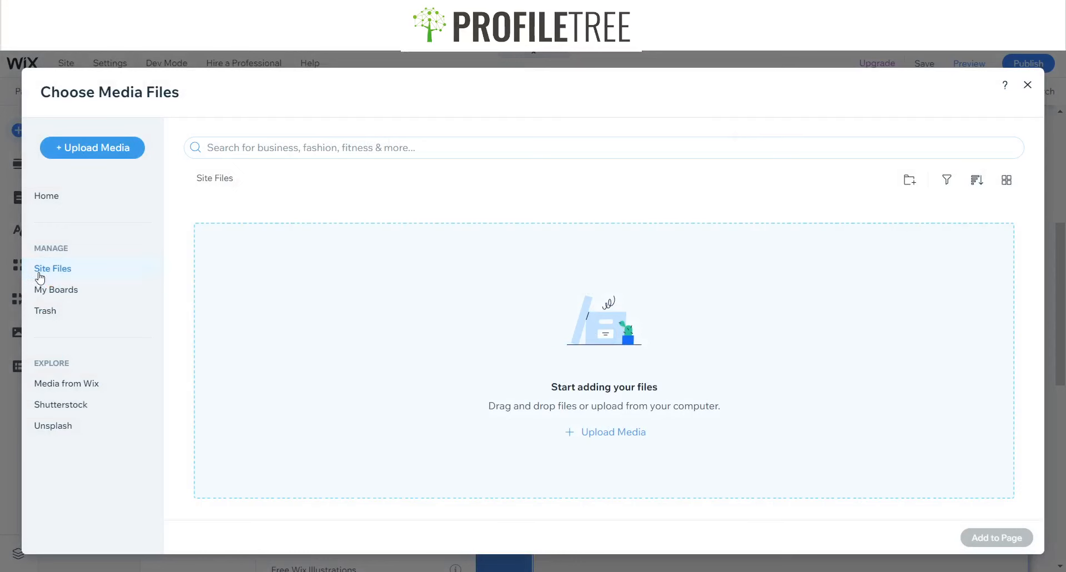
left_click(358, 147)
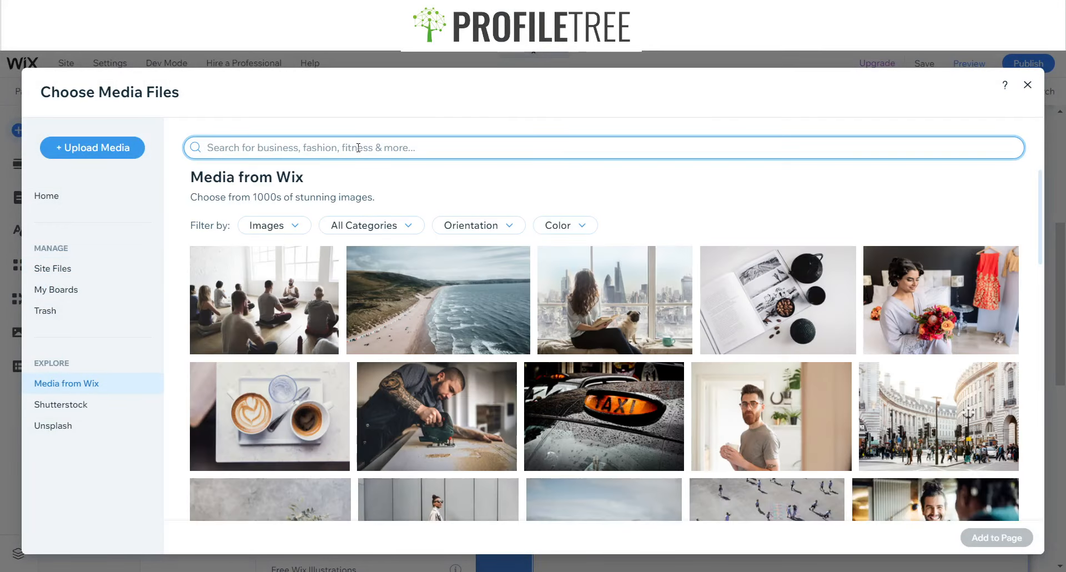
type("Working office")
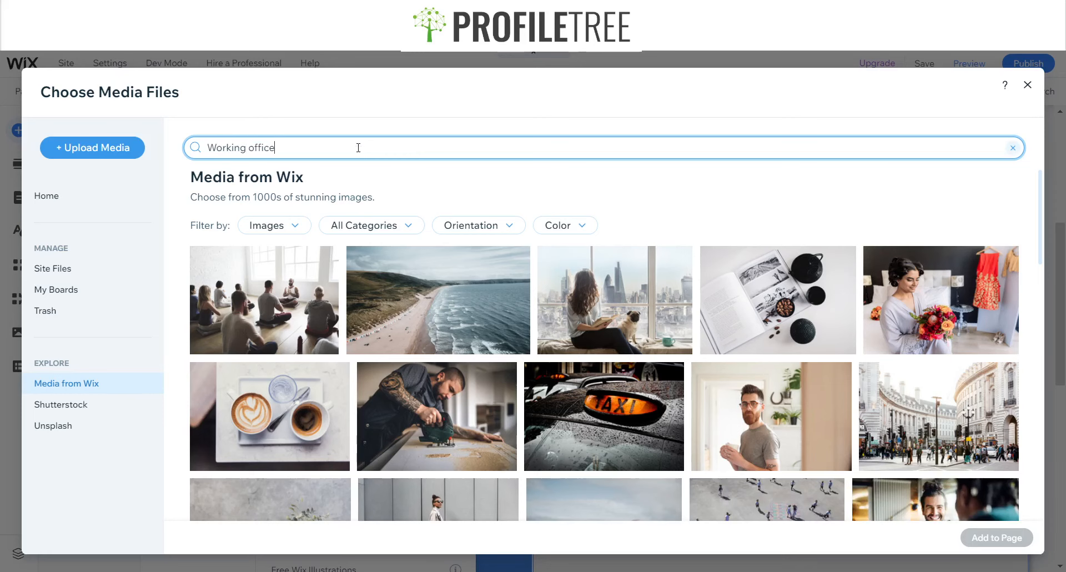
key("Return")
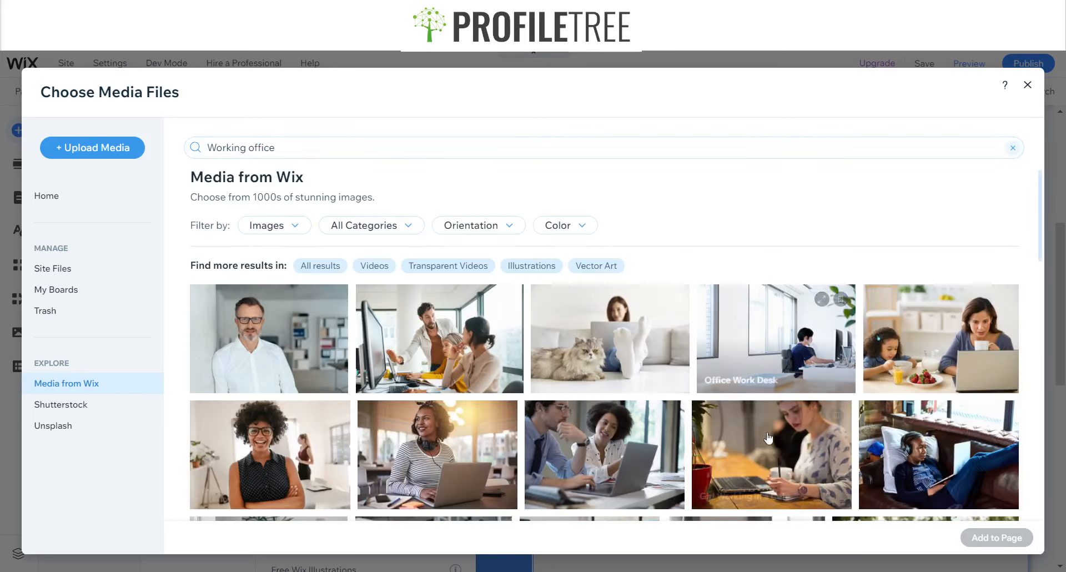
- Add the "Working With Headphones" image to the page and align it with the upper-left corner of Column 2
left_click(822, 456)
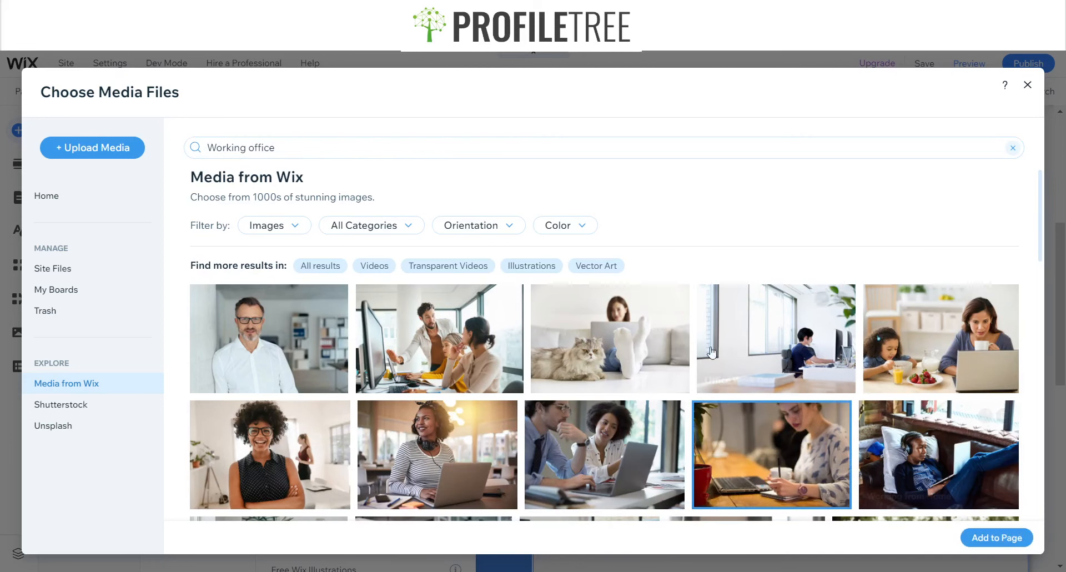
scroll(406, 361, "down", 1)
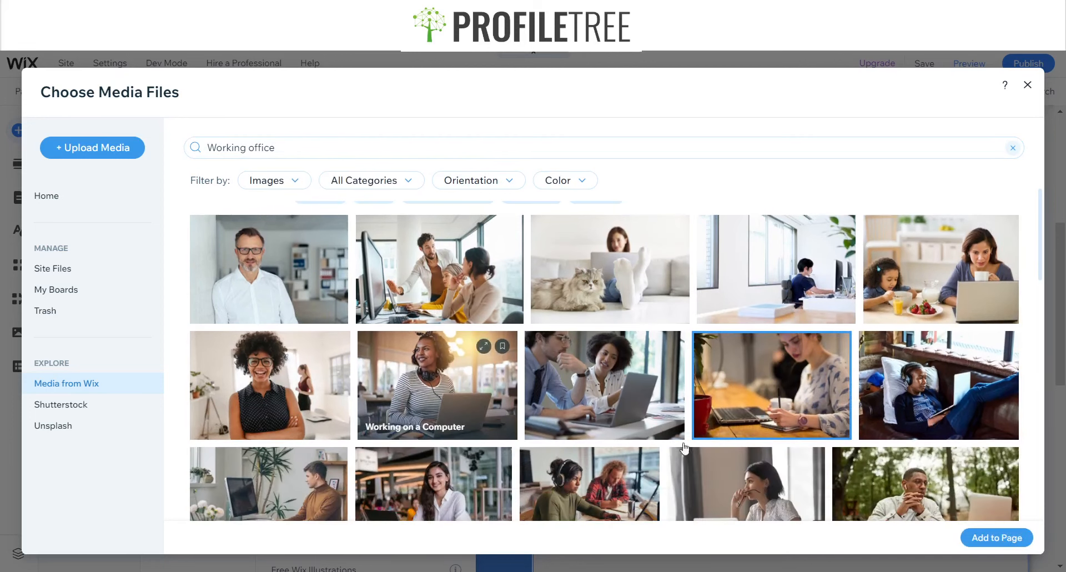
left_click(444, 397)
scroll(578, 395, "down", 2)
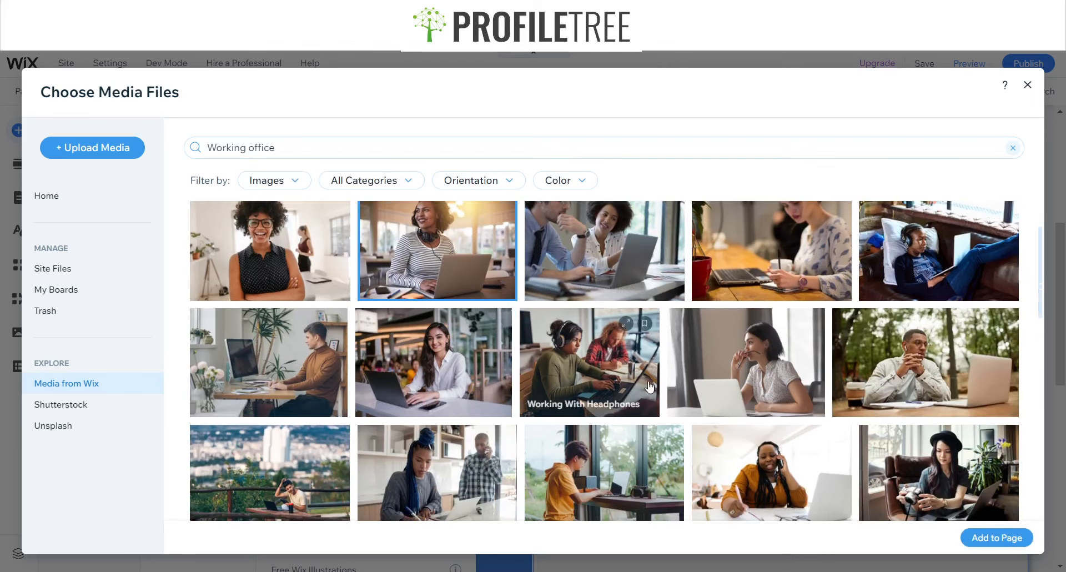
left_click(1003, 539)
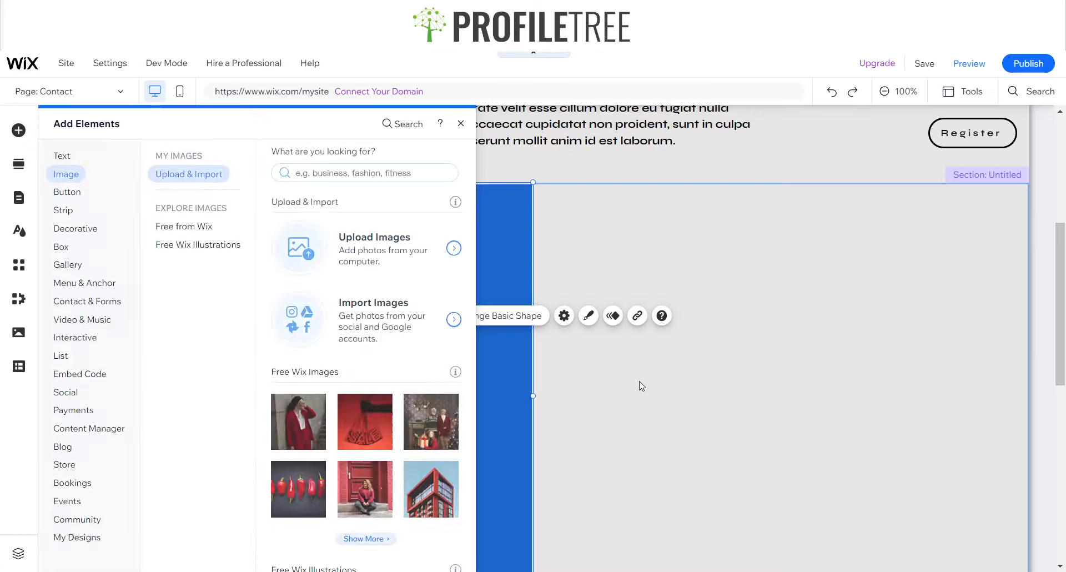
left_click_drag(634, 340, 744, 285)
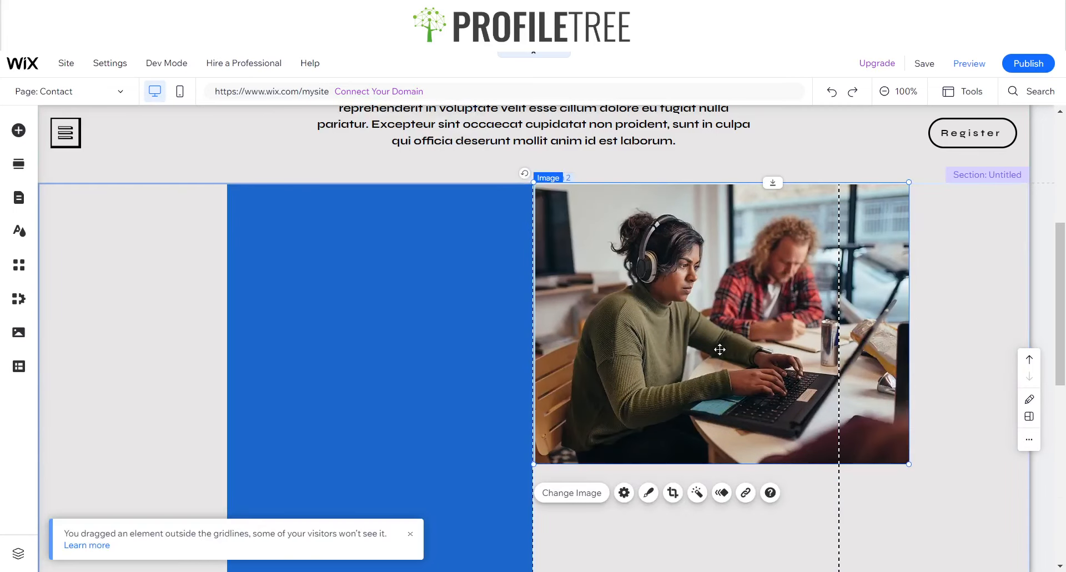
scroll(720, 349, "down", 3)
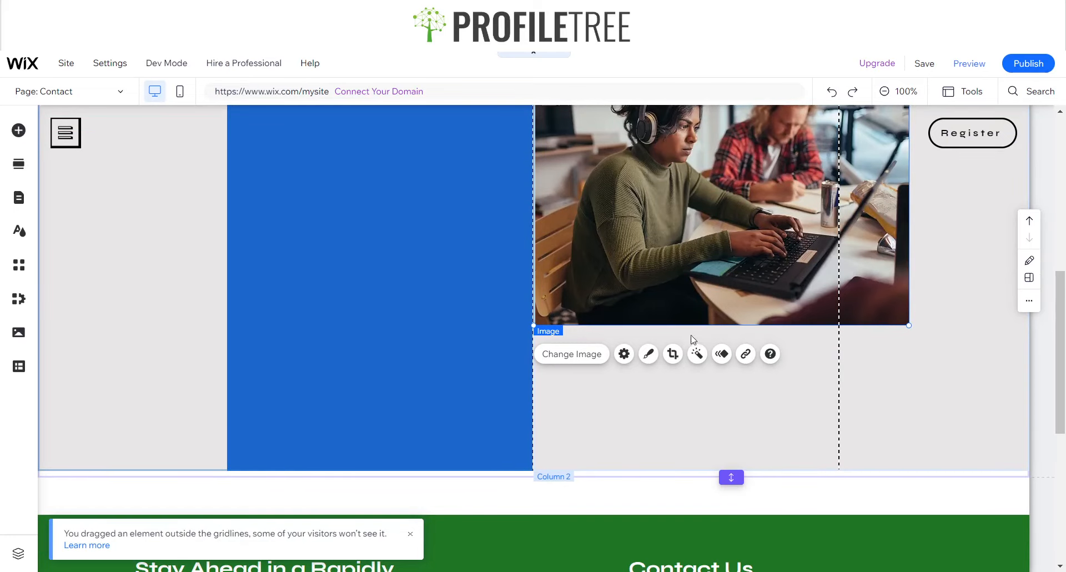
left_click(674, 354)
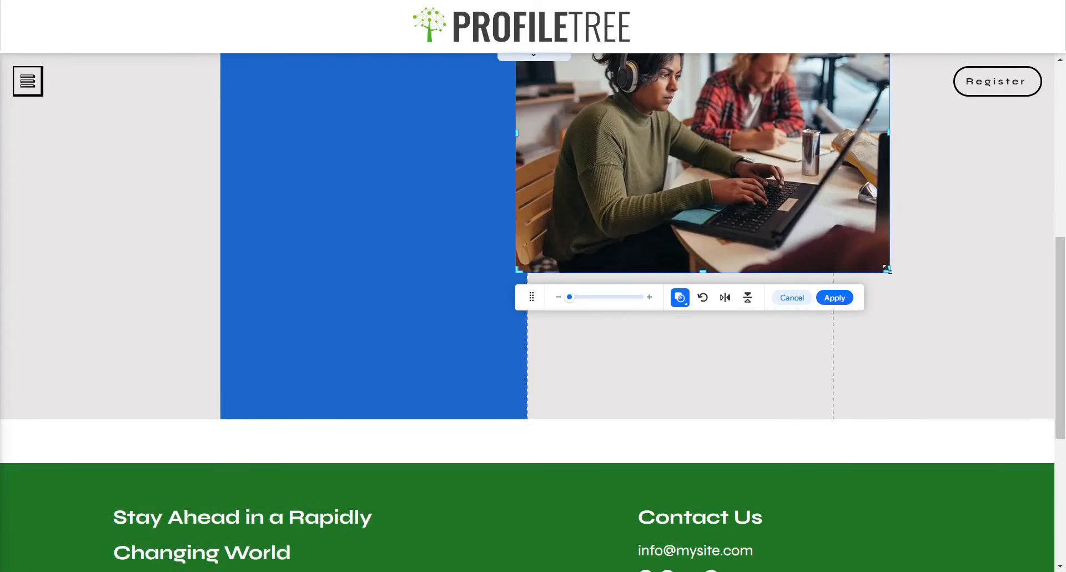
left_click_drag(887, 268, 850, 243)
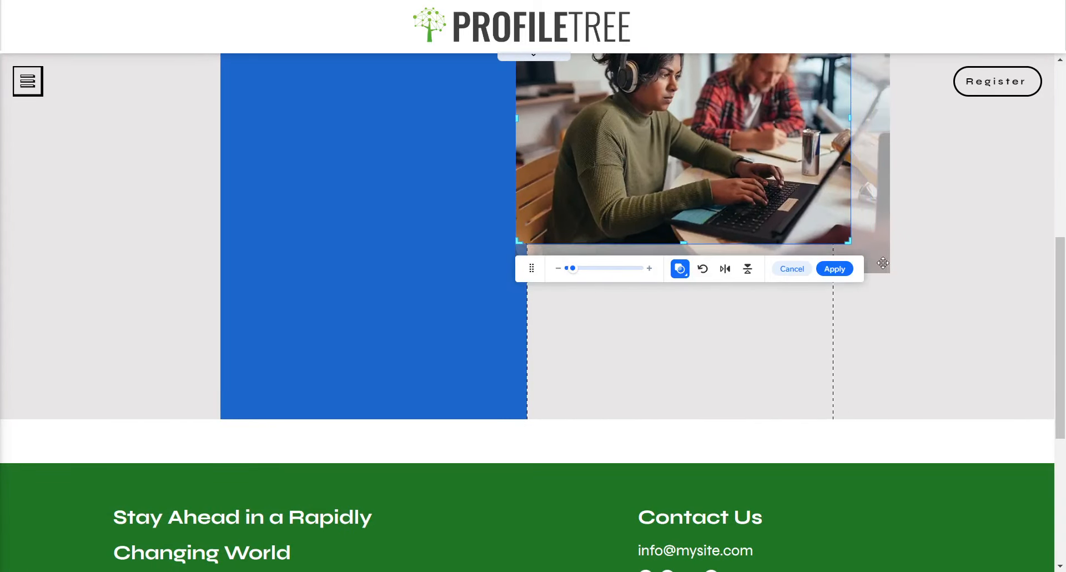
left_click(788, 269)
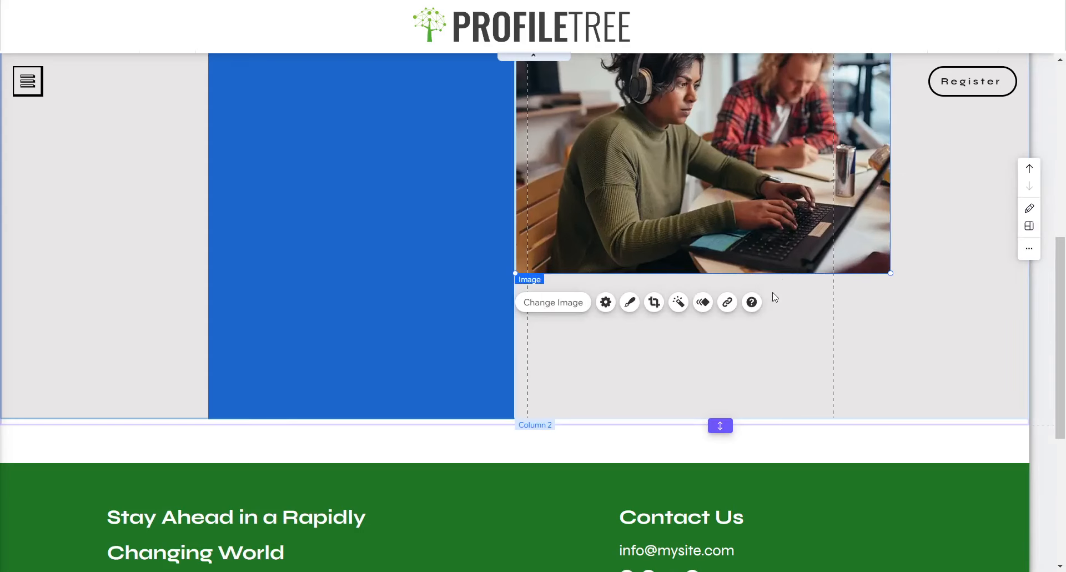
- Delete the headphones image from Column 2 of the strip
scroll(672, 288, "up", 1)
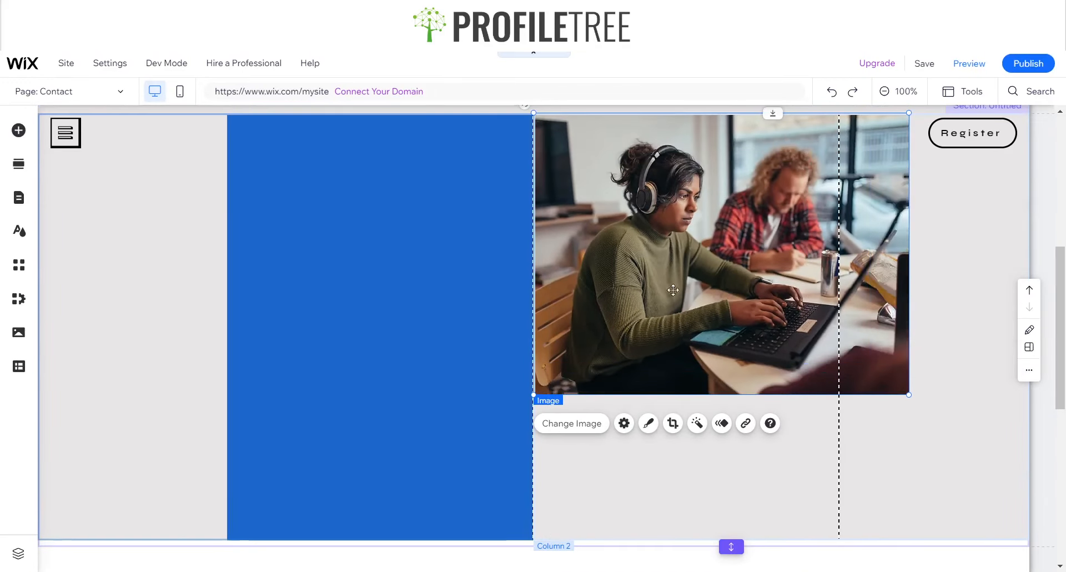
scroll(671, 289, "up", 1)
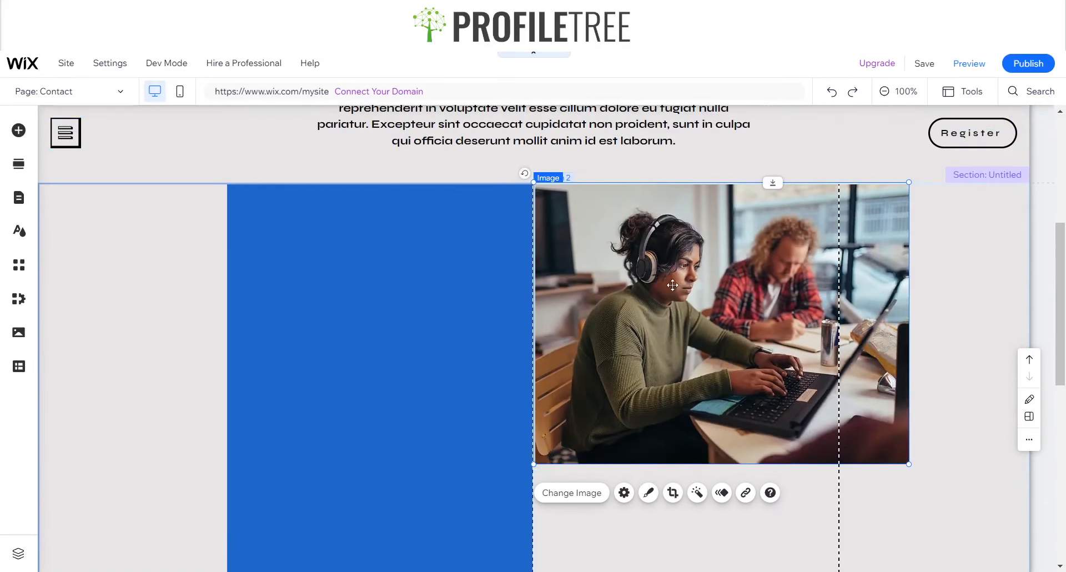
key("Delete")
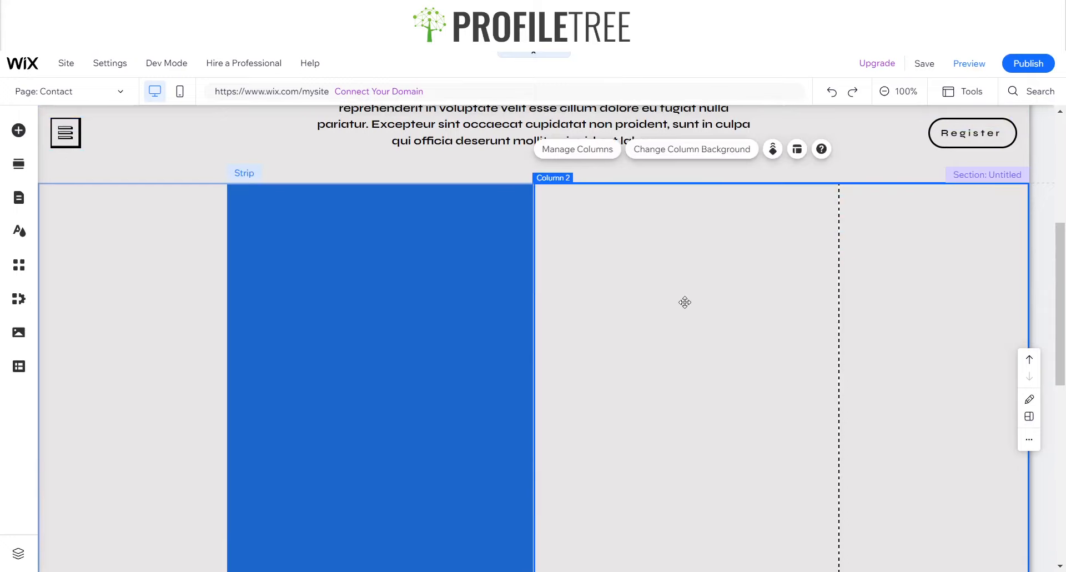
- Open the background image library for Column 2 and search Media from Wix for "Office"
left_click(682, 291)
left_click(822, 268)
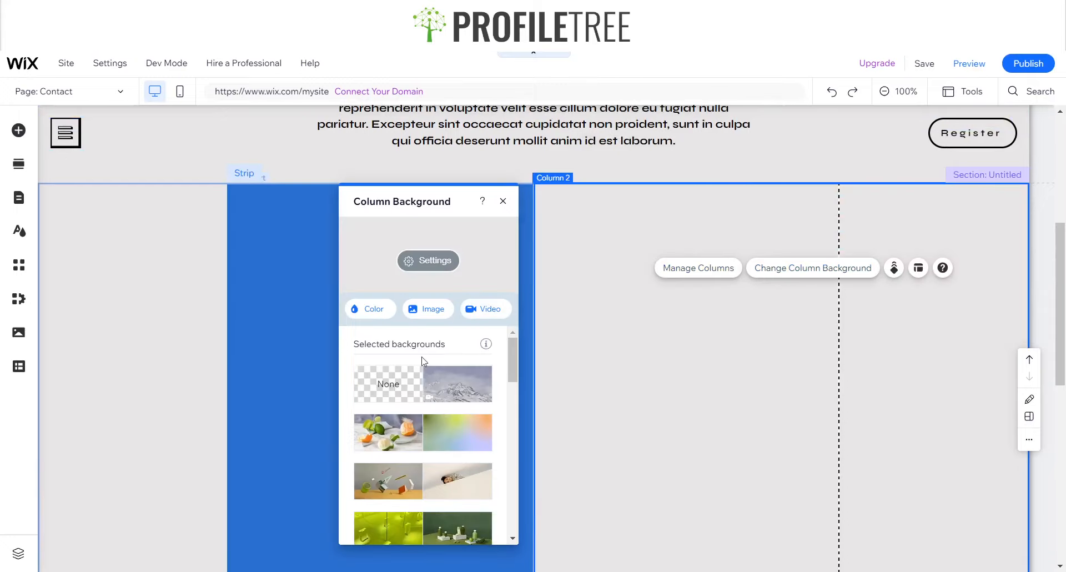
left_click(433, 309)
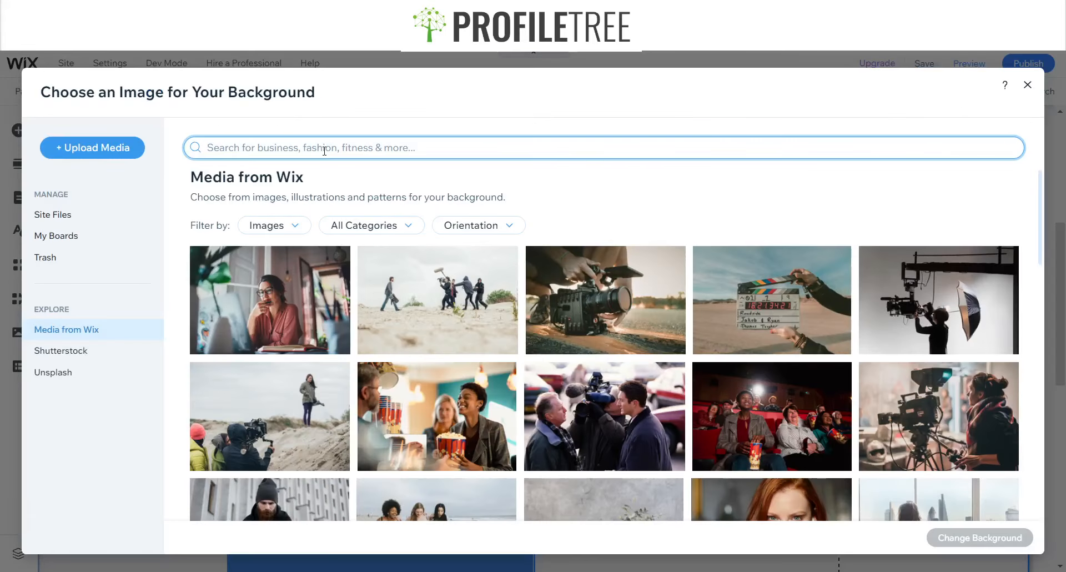
type("Office")
key("Return")
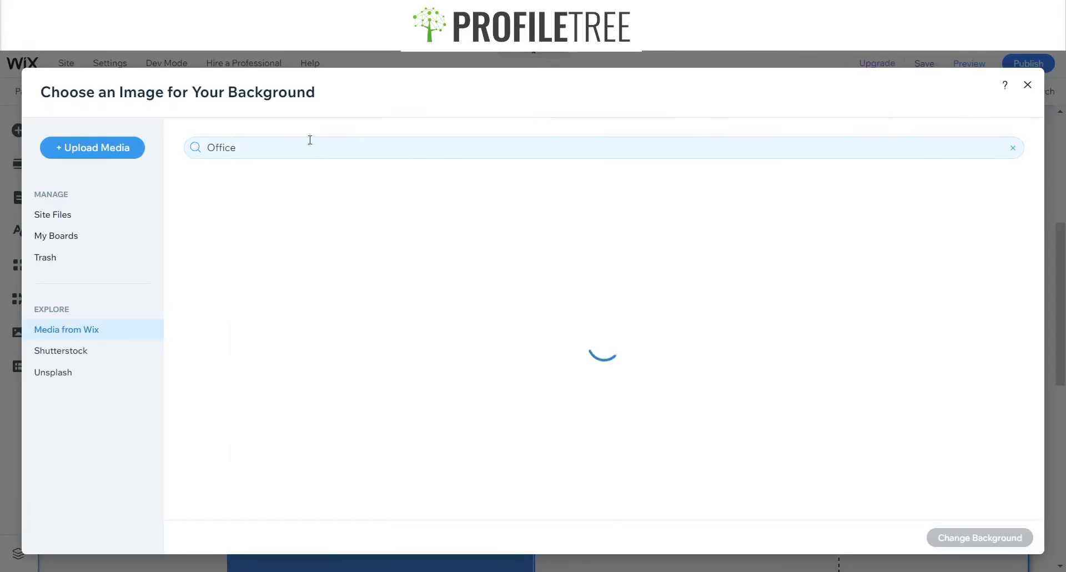
- Set the Modern Office image of three people standing by a spiral staircase as Column 2's background
scroll(750, 455, "down", 5)
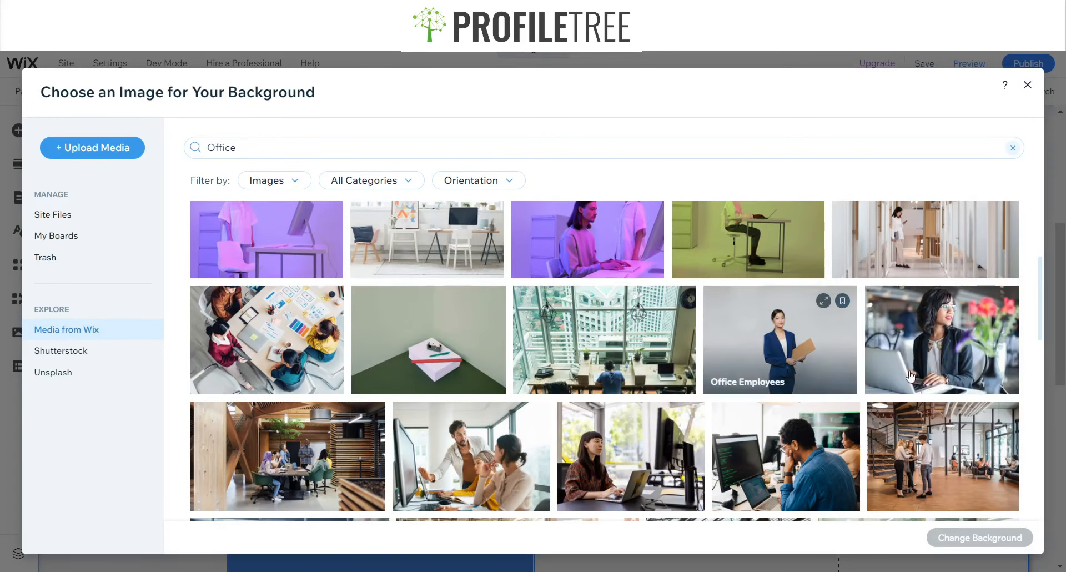
left_click(924, 461)
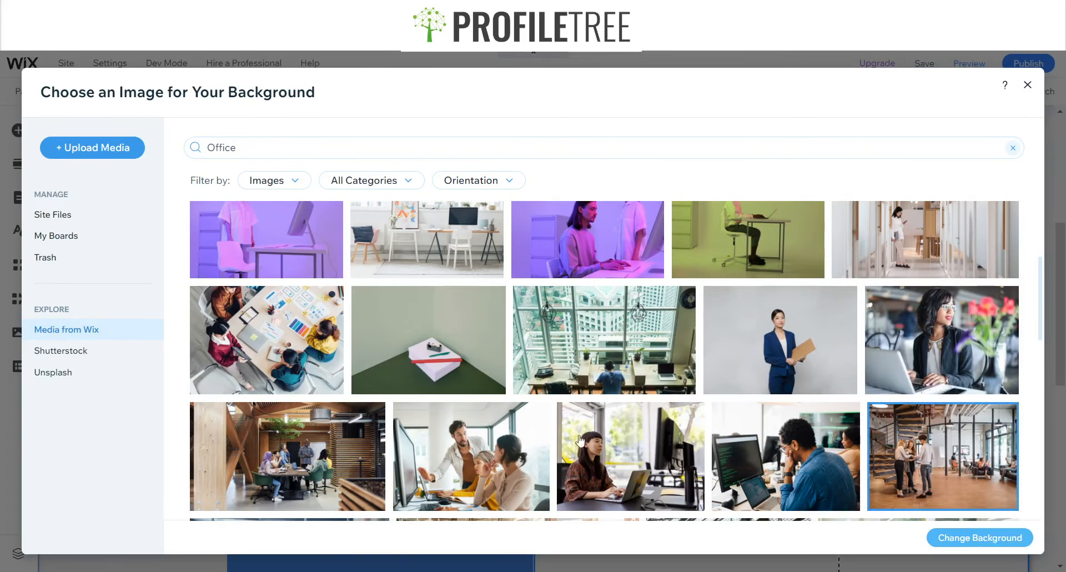
left_click(975, 537)
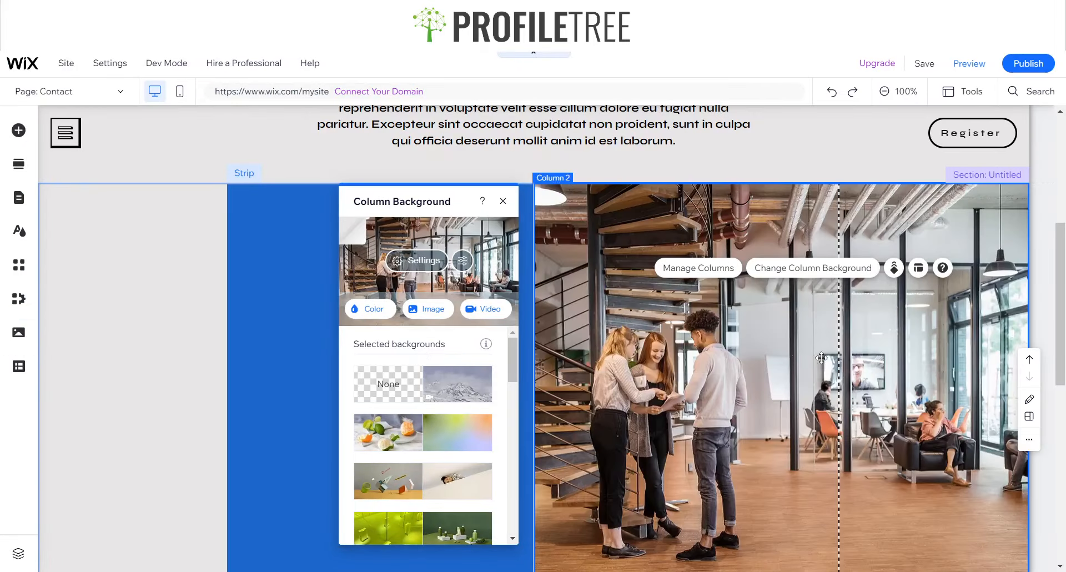
left_click(918, 269)
left_click(502, 204)
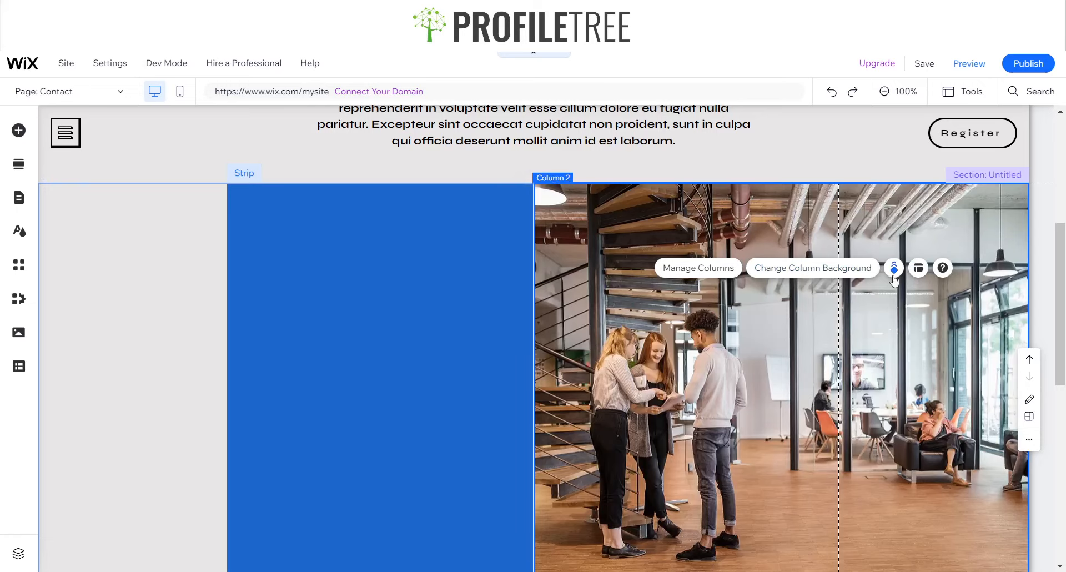
- Change the two-column strip's stretch setting to Page
left_click(701, 266)
left_click(999, 202)
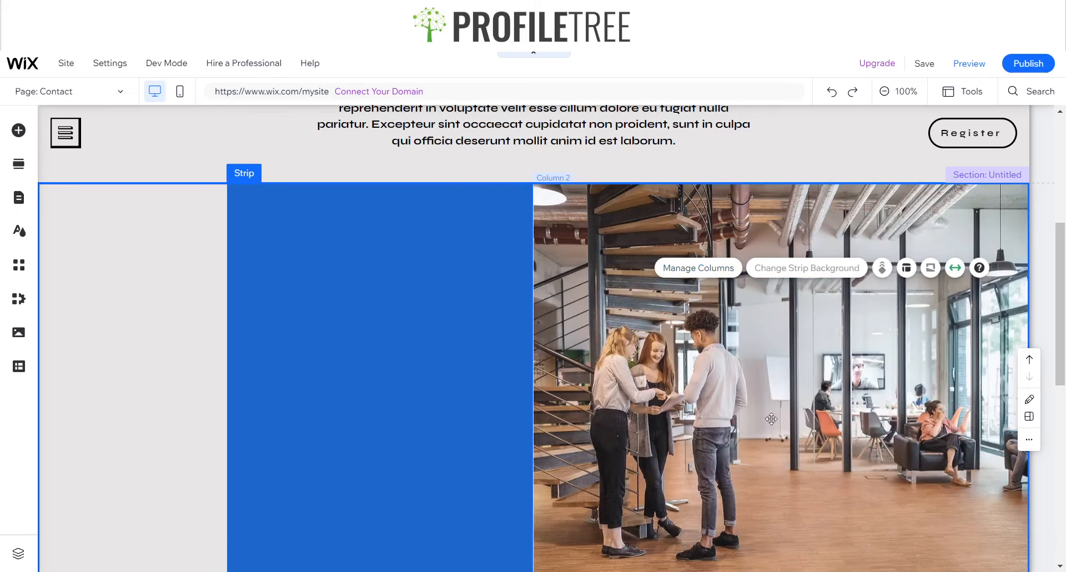
left_click(744, 367)
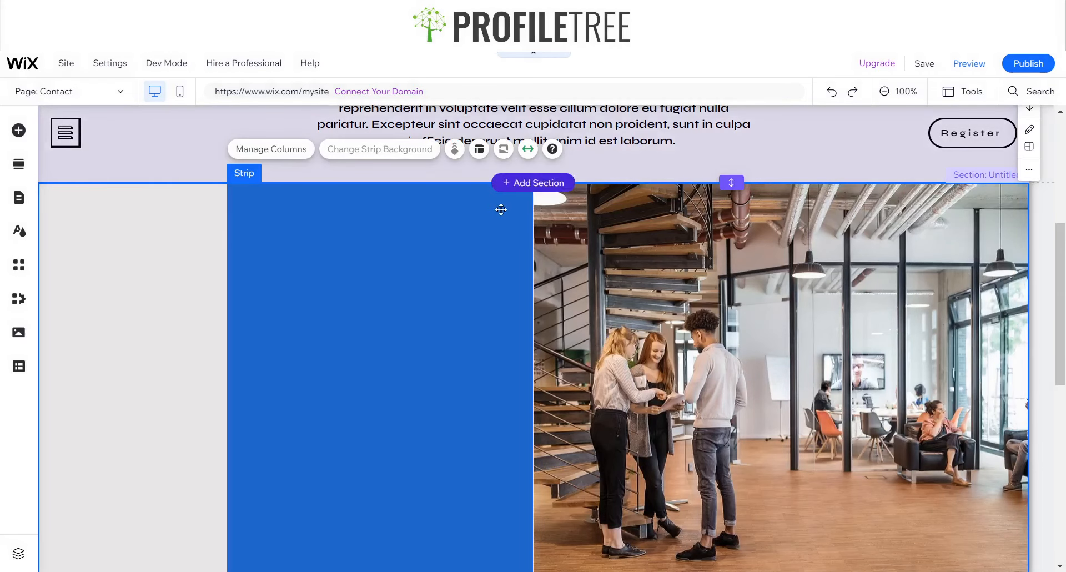
left_click(528, 149)
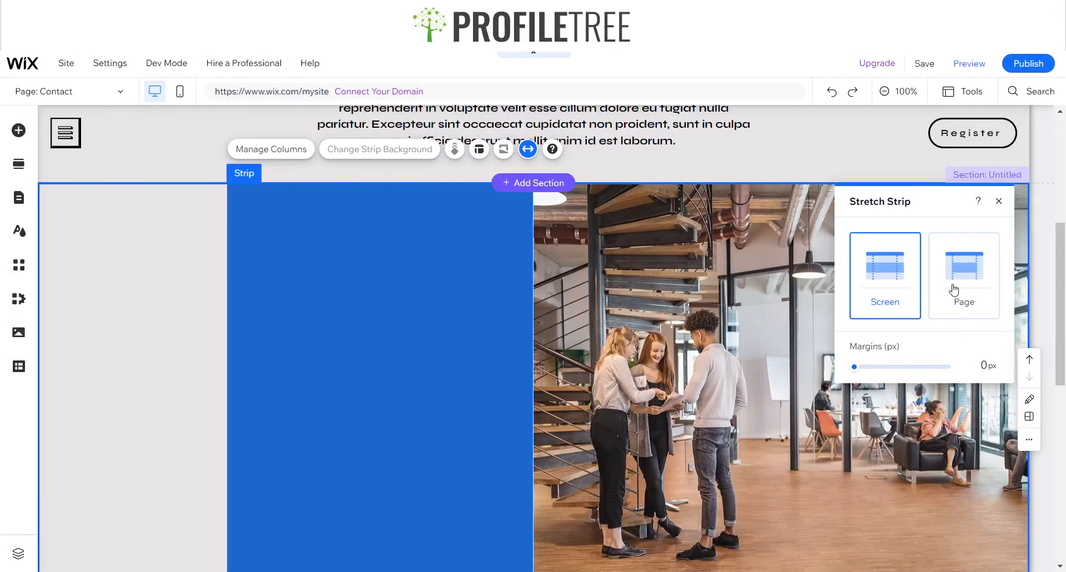
left_click(954, 288)
left_click(998, 201)
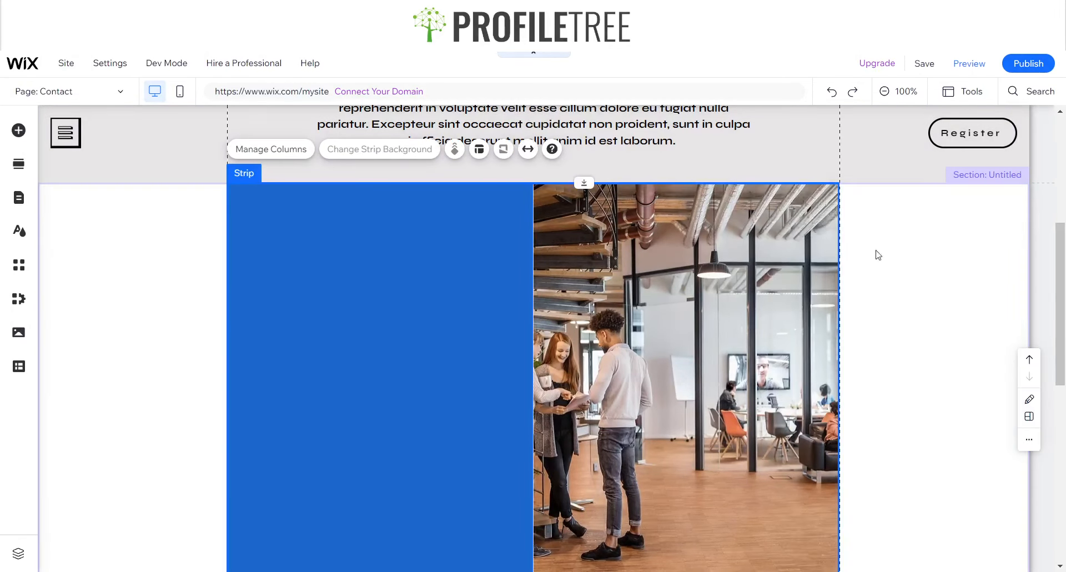
- Set the position of Column 2's background image to middle left through the section's quick edit options
scroll(777, 289, "down", 3)
scroll(694, 325, "up", 2)
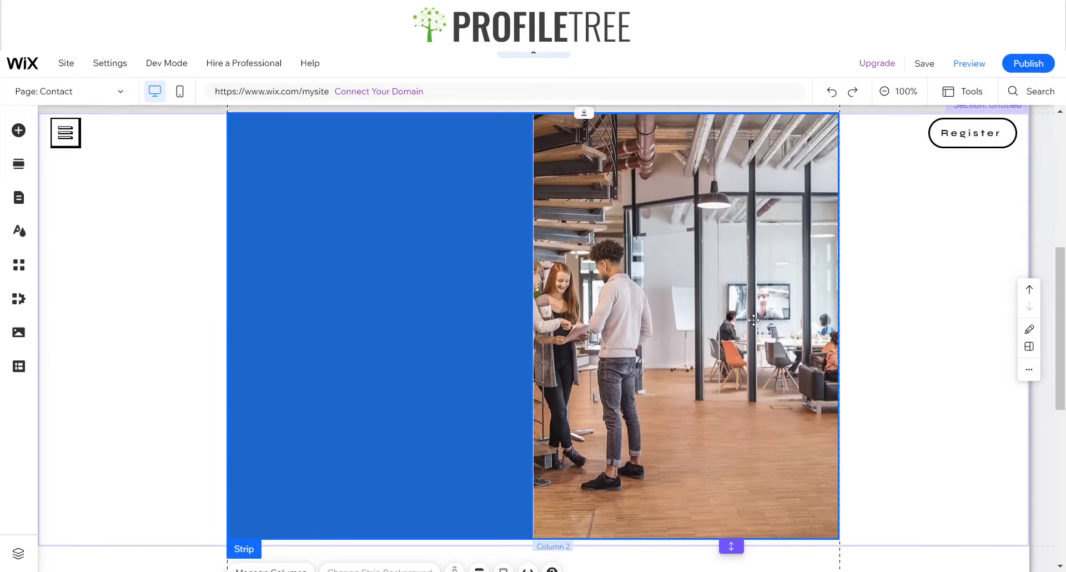
left_click(805, 294)
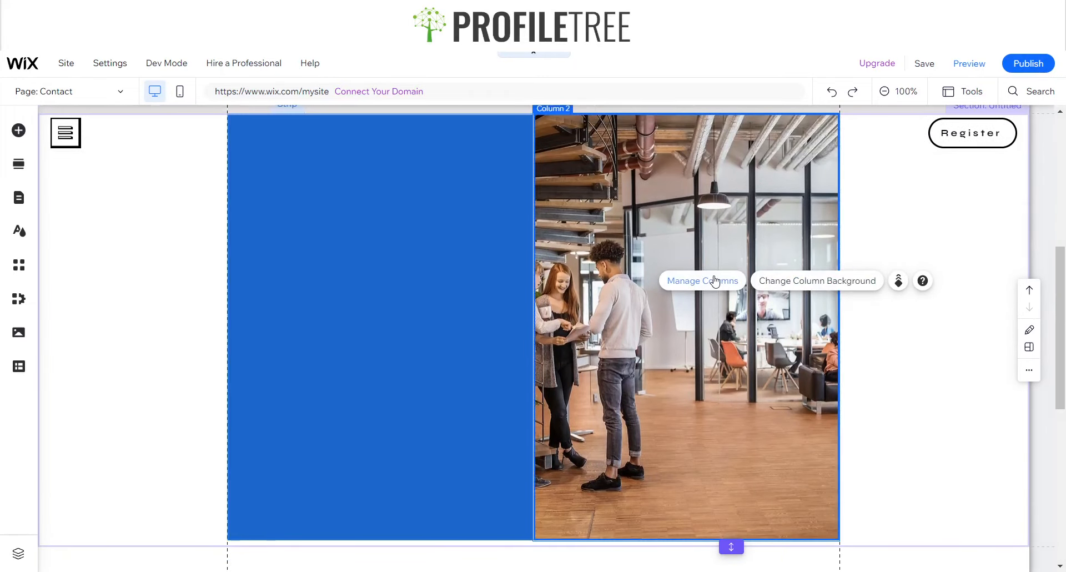
left_click(727, 211)
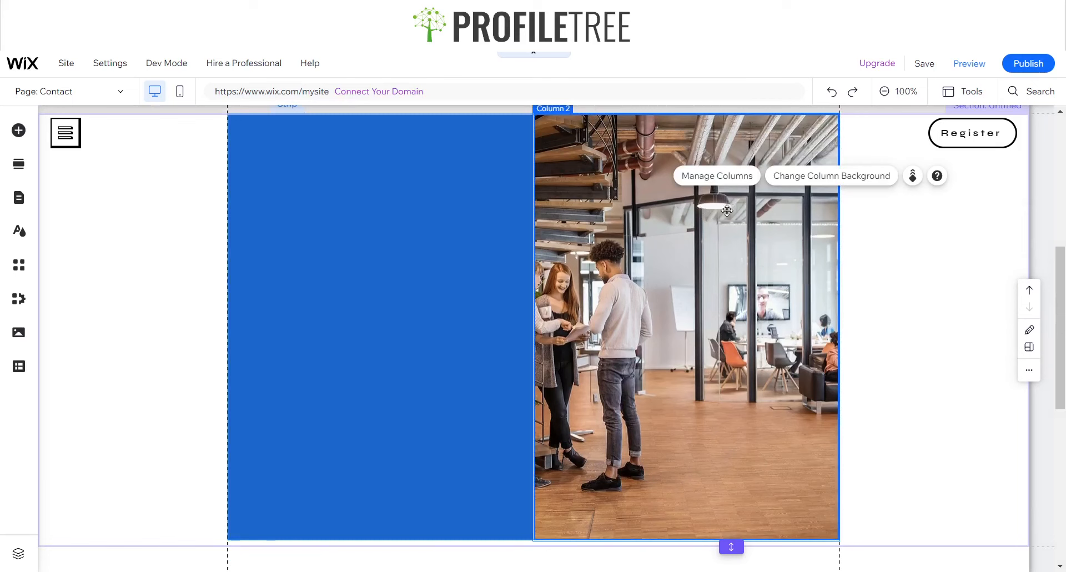
left_click(874, 245)
left_click(911, 208)
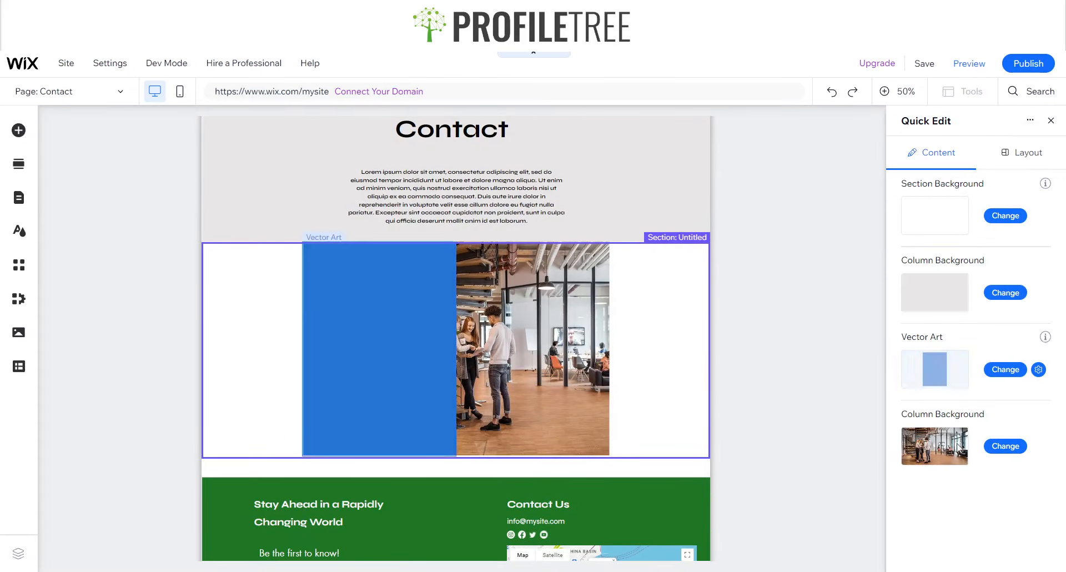
left_click(951, 451)
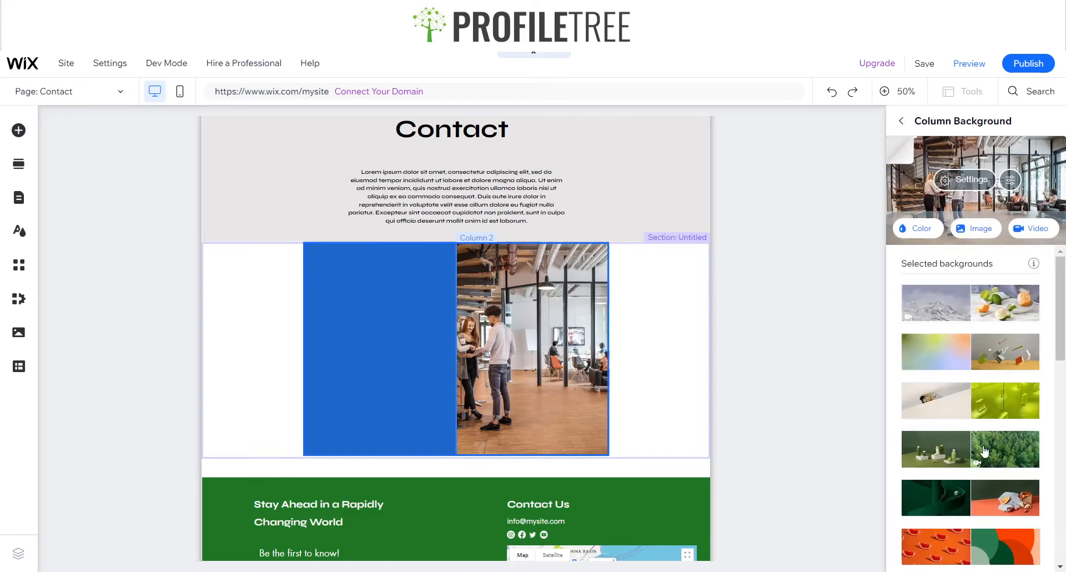
left_click(976, 228)
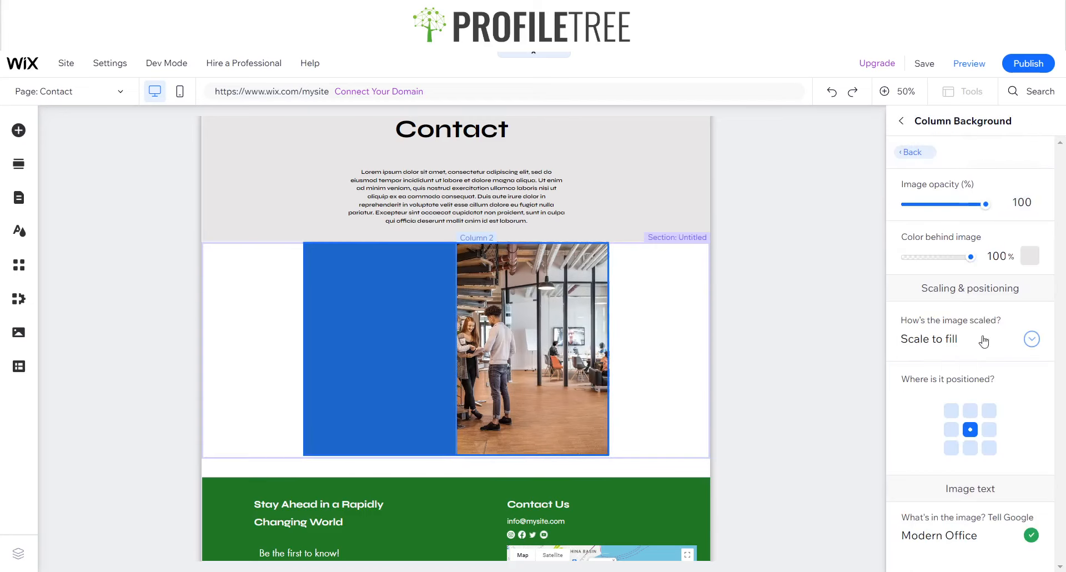
left_click(988, 433)
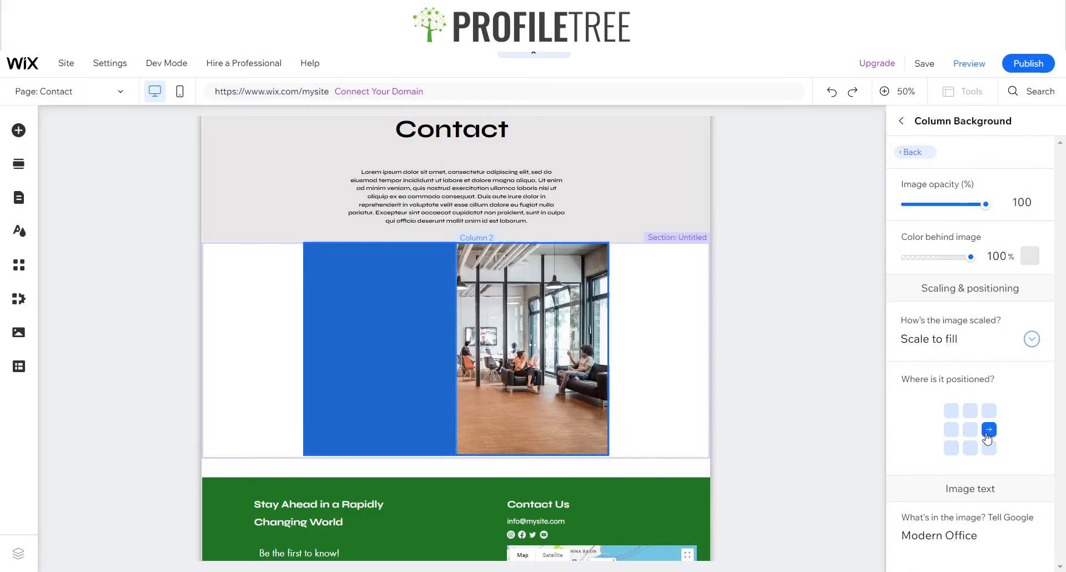
left_click(955, 433)
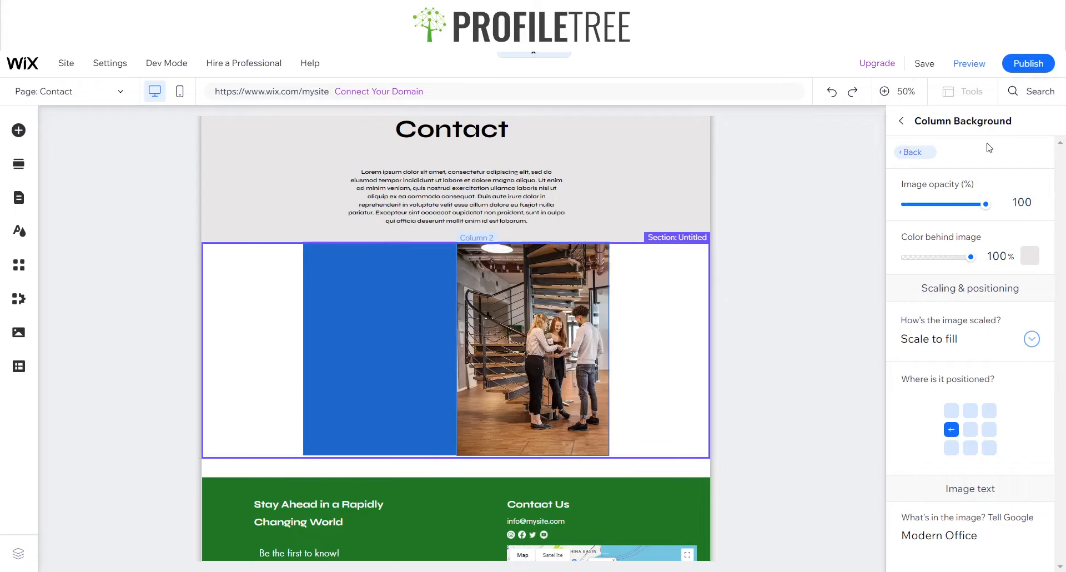
left_click(809, 163)
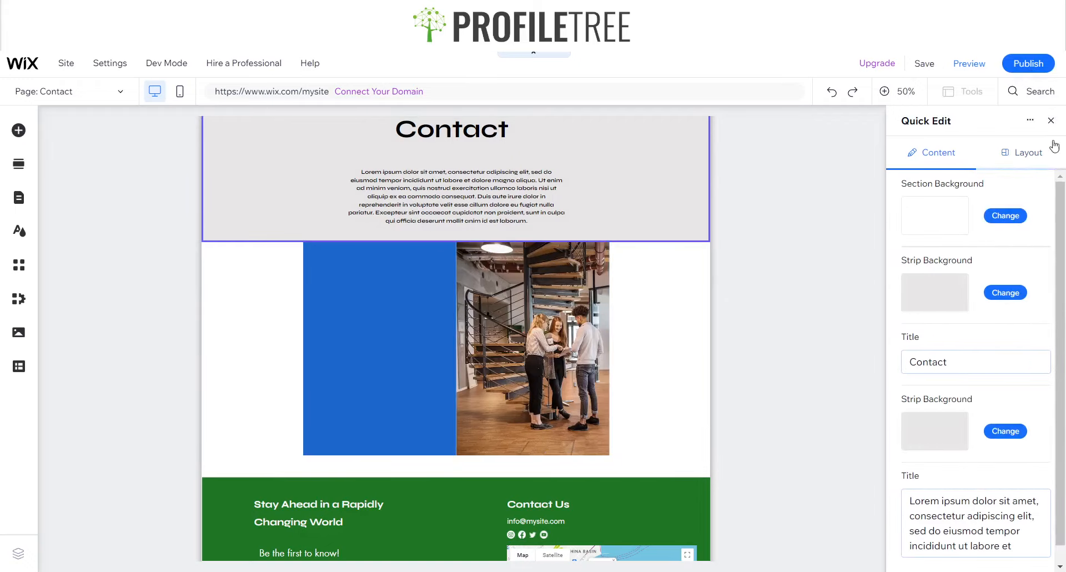
left_click(1049, 122)
- Change the fill color of the rectangle in Column 1 to green #1F7525
scroll(340, 389, "down", 6)
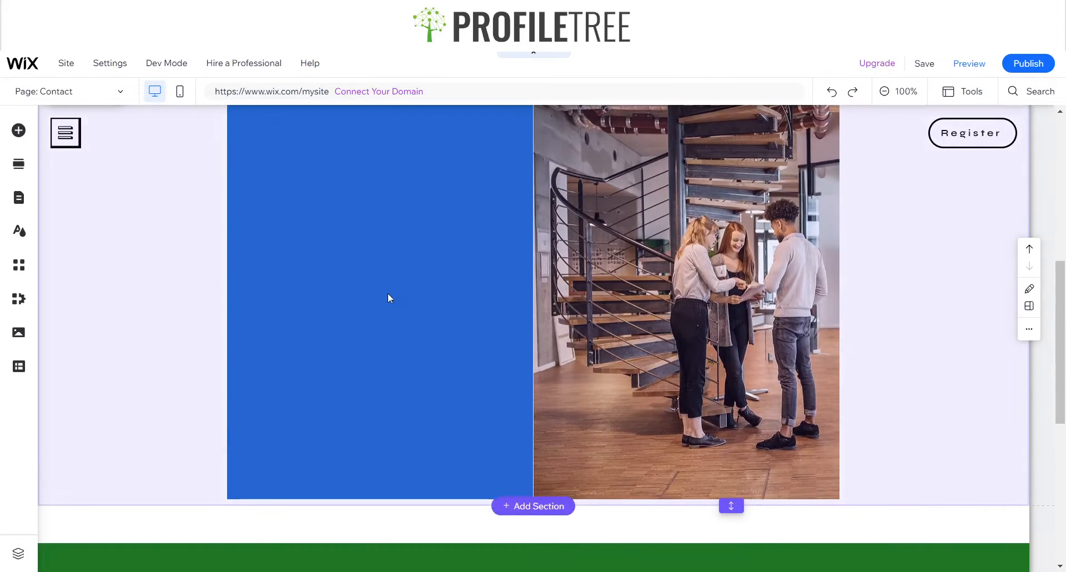
left_click(393, 277)
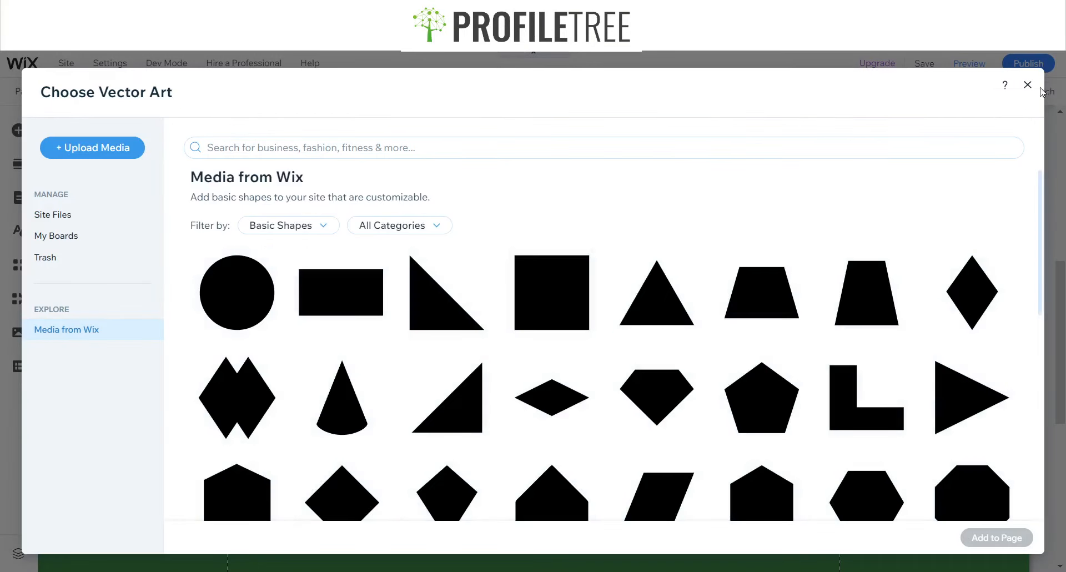
left_click(1029, 87)
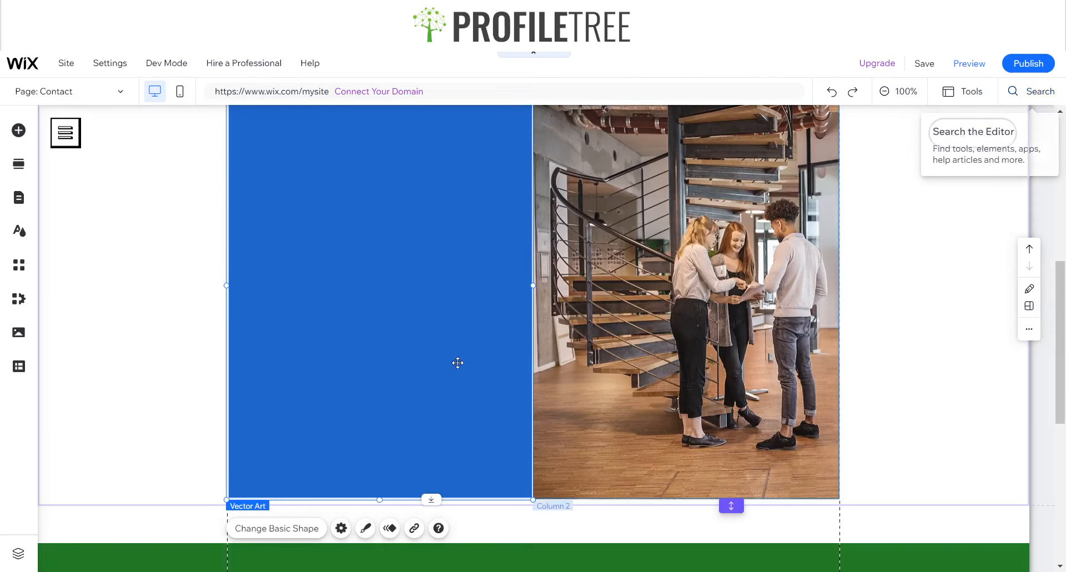
left_click(365, 528)
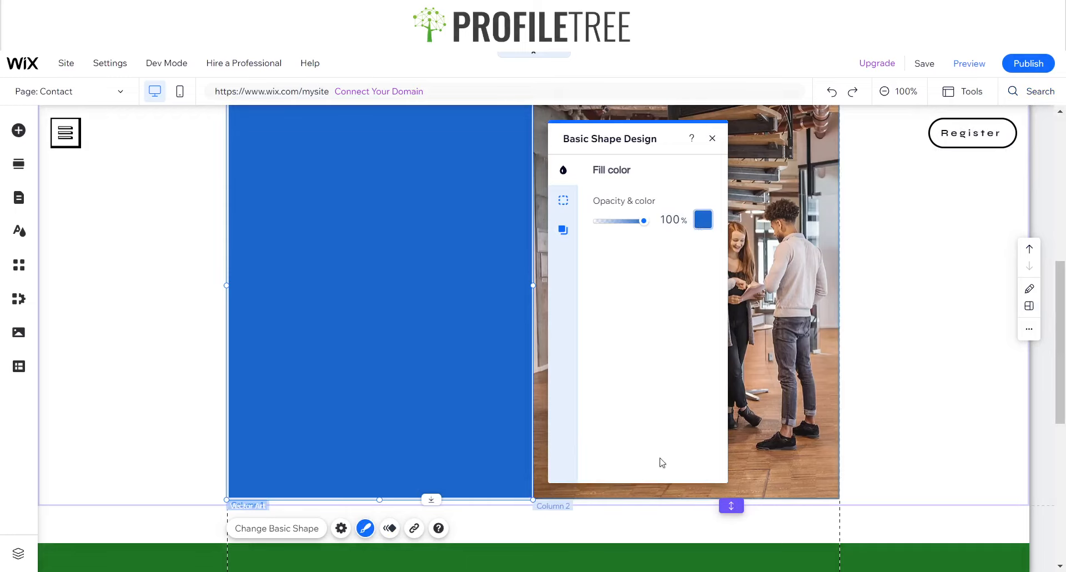
left_click(703, 219)
left_click(658, 372)
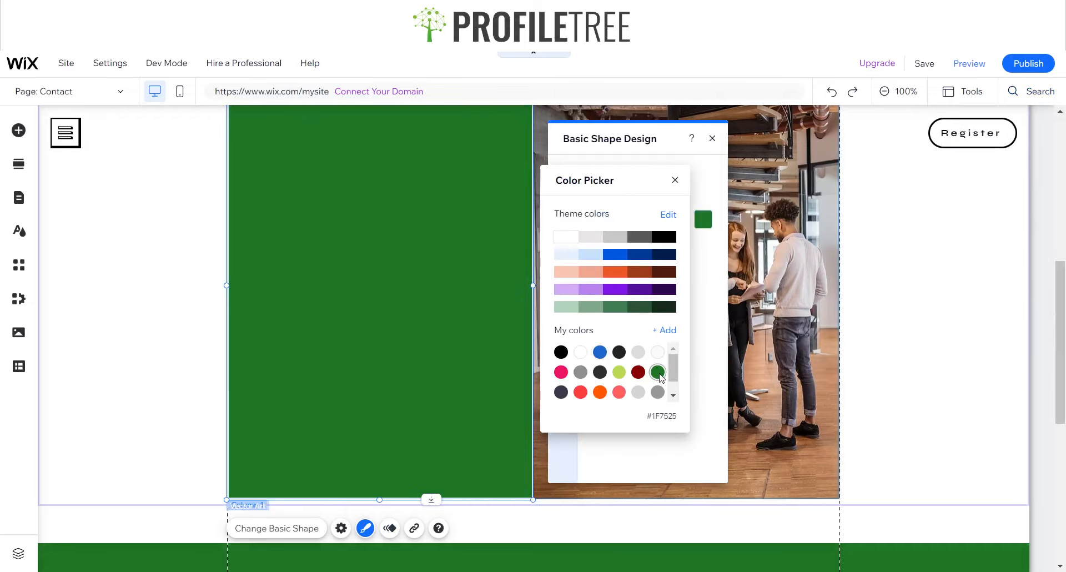
left_click(676, 181)
left_click(713, 138)
- Extend the Contact text section slightly downward to add a white gap above the two-column strip
scroll(418, 295, "up", 2)
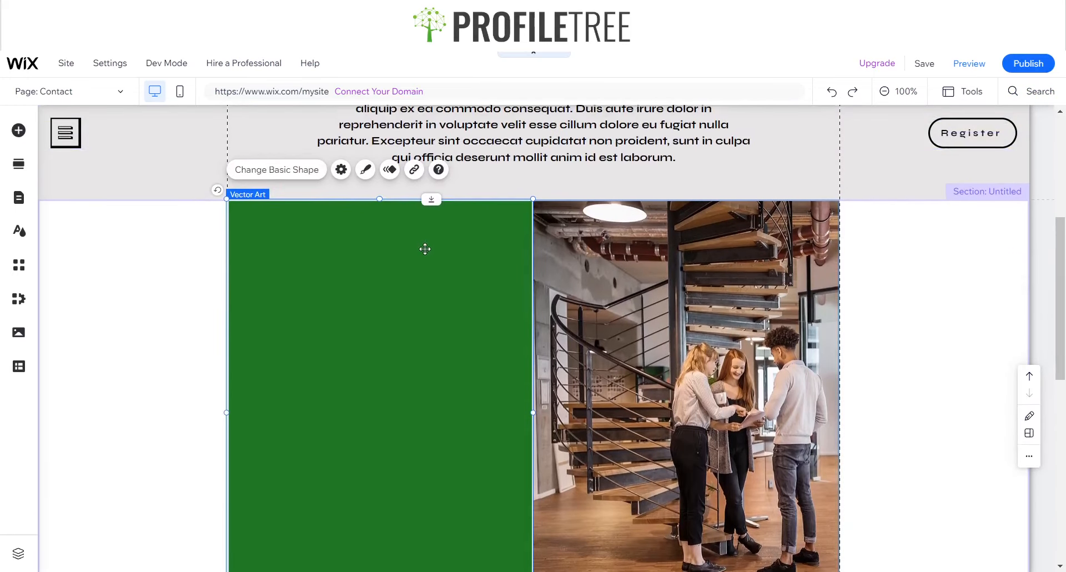
scroll(516, 246, "up", 2)
scroll(516, 246, "up", 1)
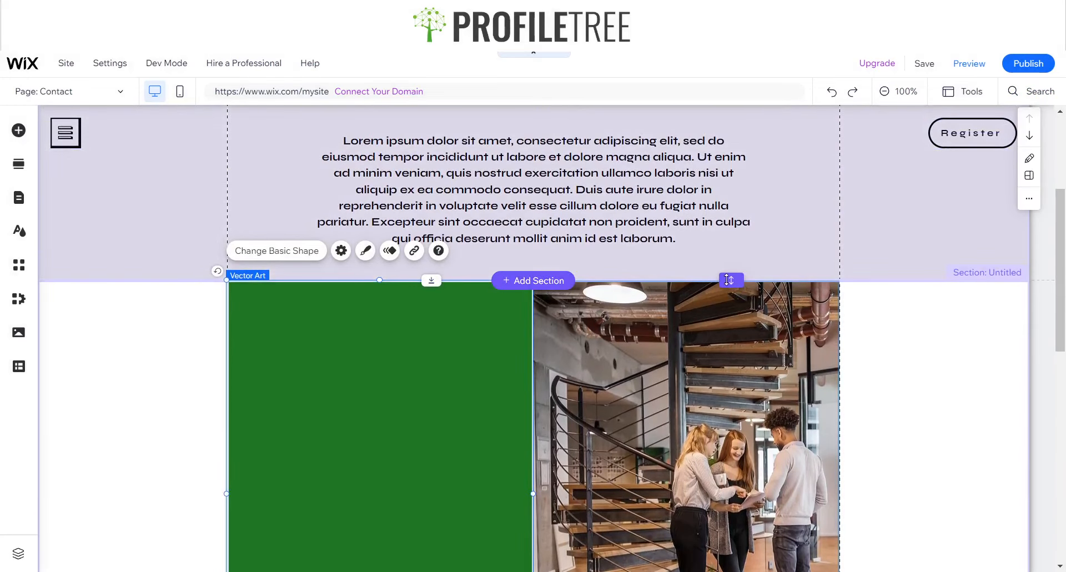
left_click_drag(728, 280, 731, 305)
scroll(408, 331, "down", 5)
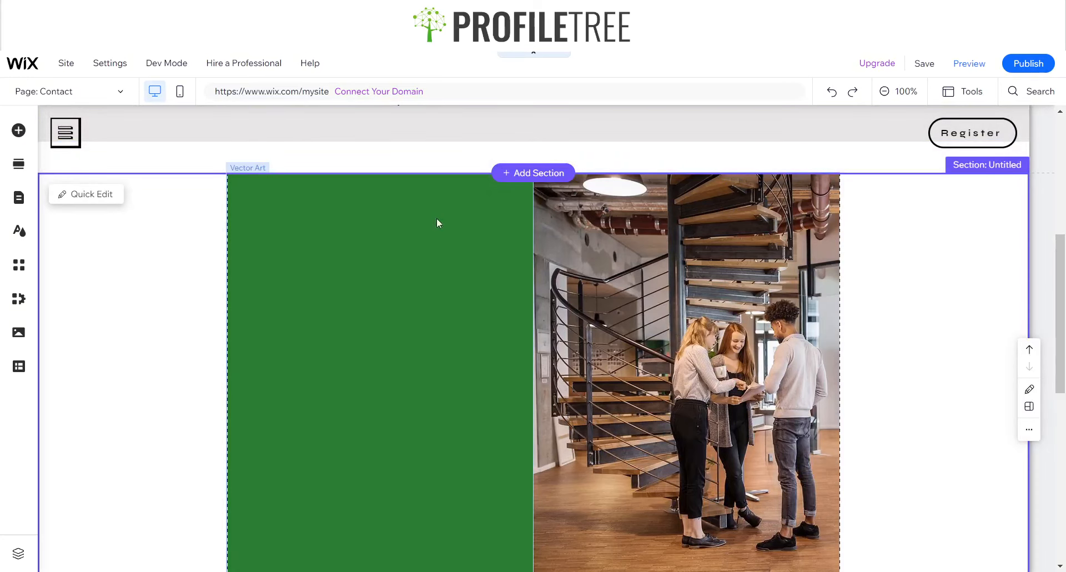
- Copy the lorem ipsum paragraph from the Contact section, paste it into the two-column strip and move it over the green rectangle
left_click(415, 302)
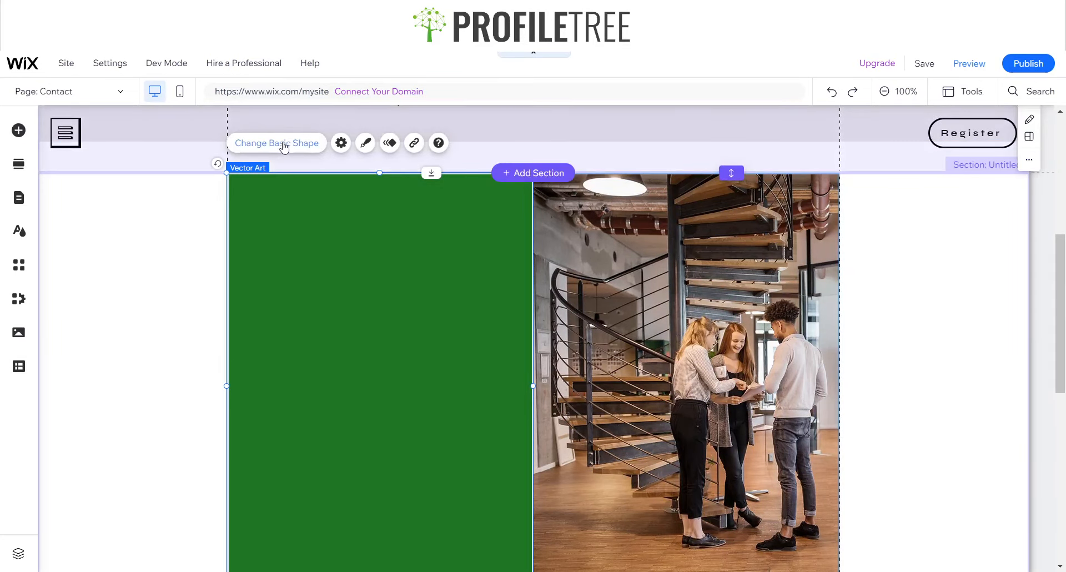
scroll(352, 217, "up", 3)
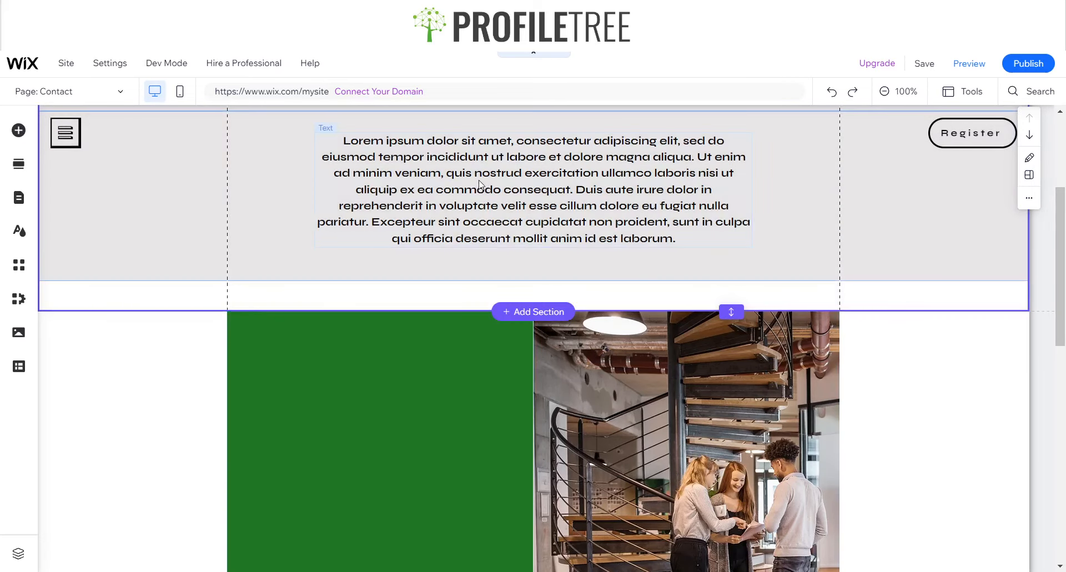
left_click(480, 180)
key("ctrl+c")
left_click(409, 415)
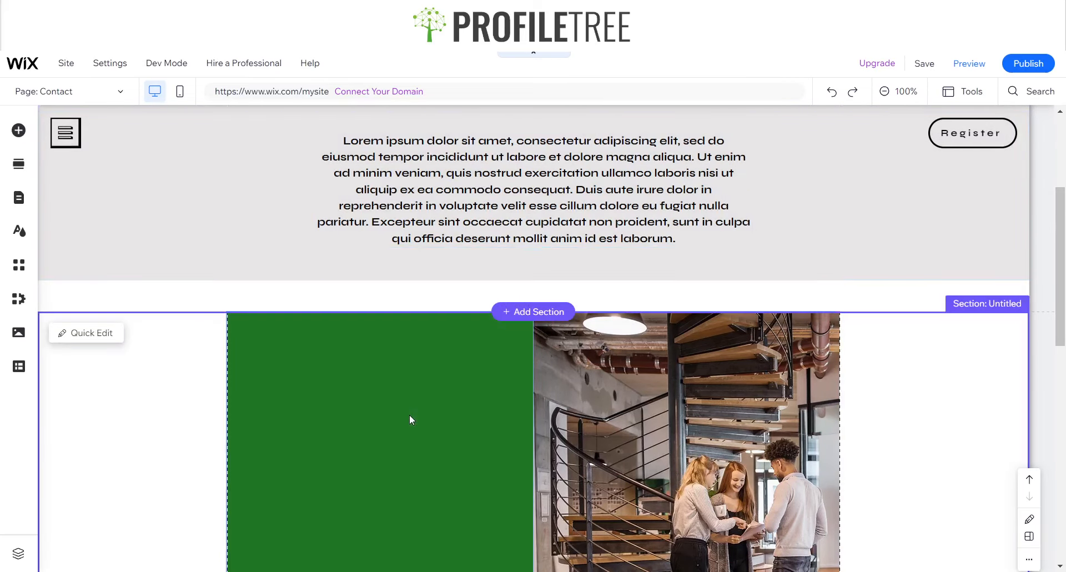
key("ctrl+v")
scroll(416, 398, "down", 1)
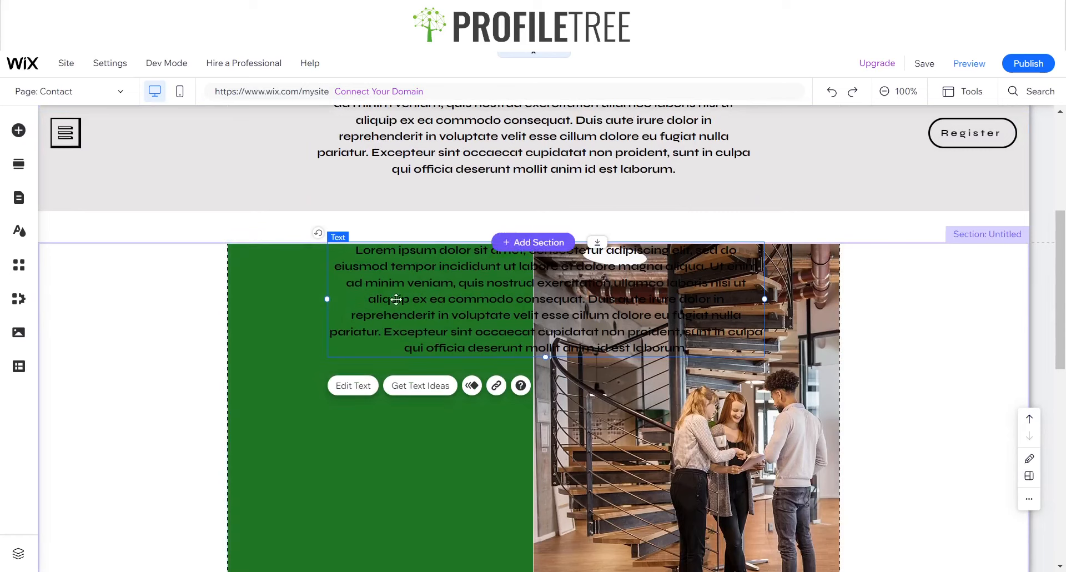
left_click_drag(446, 248, 363, 302)
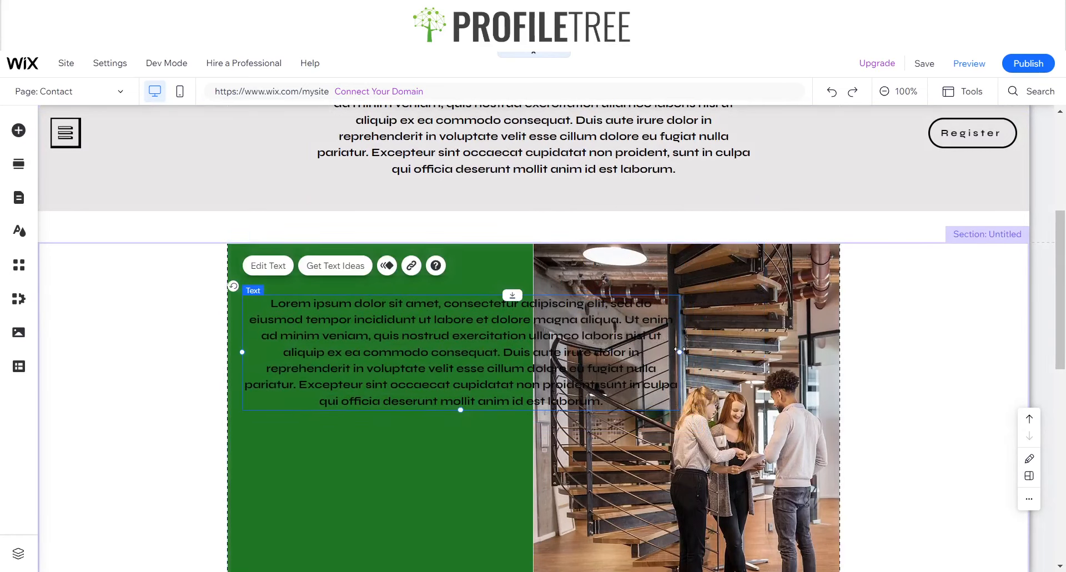
- Narrow the pasted paragraph's text box to fit within the green rectangle and place it near the rectangle's upper middle
left_click_drag(683, 355, 600, 360)
left_click_drag(522, 348, 493, 341)
scroll(458, 342, "down", 3)
scroll(458, 342, "down", 1)
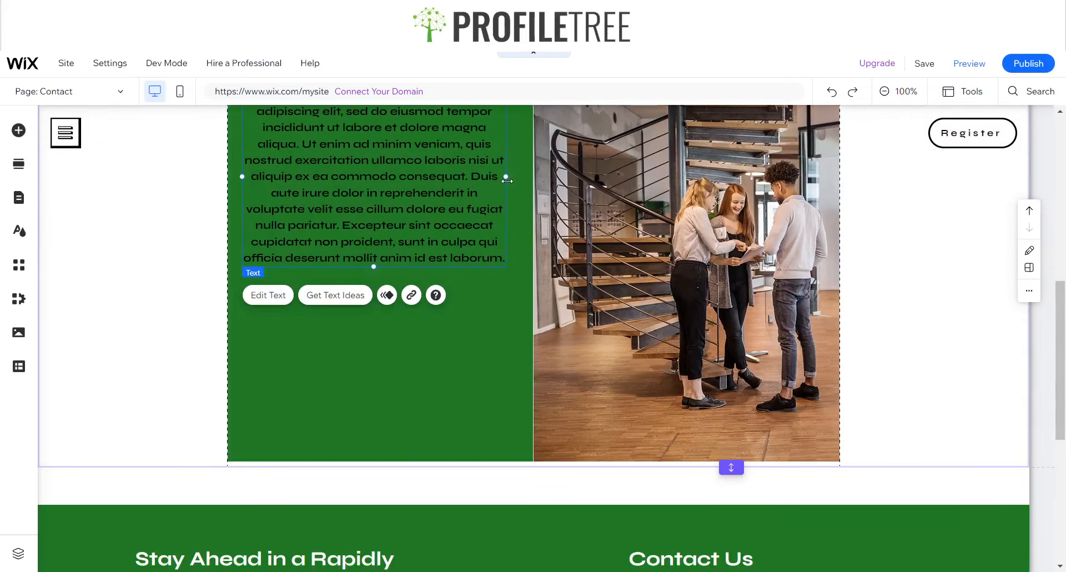
left_click_drag(508, 177, 512, 176)
left_click_drag(377, 268, 377, 414)
left_click_drag(374, 288, 376, 271)
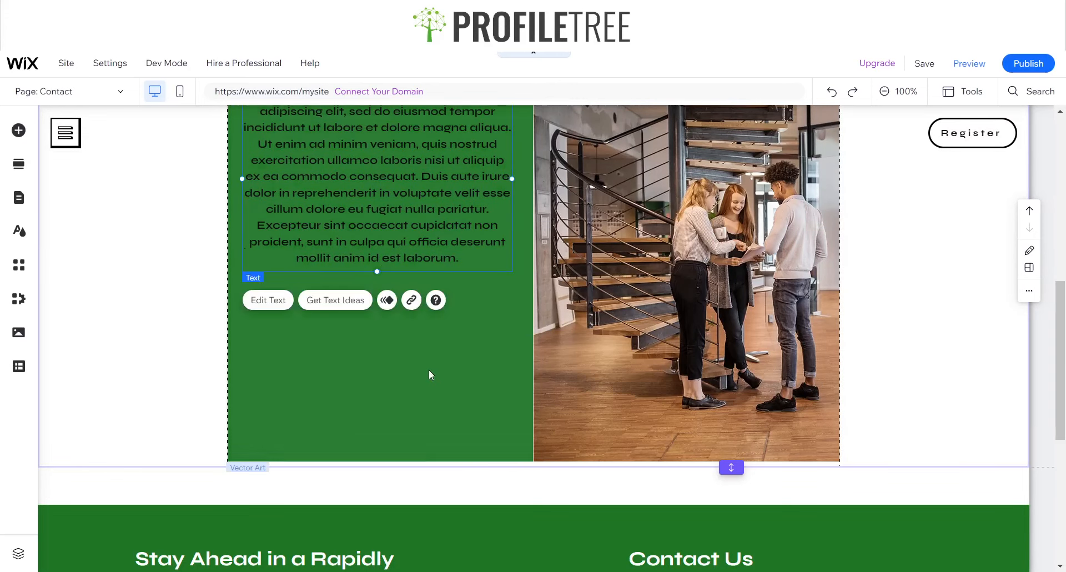
scroll(429, 368, "up", 3)
left_click_drag(401, 322, 402, 344)
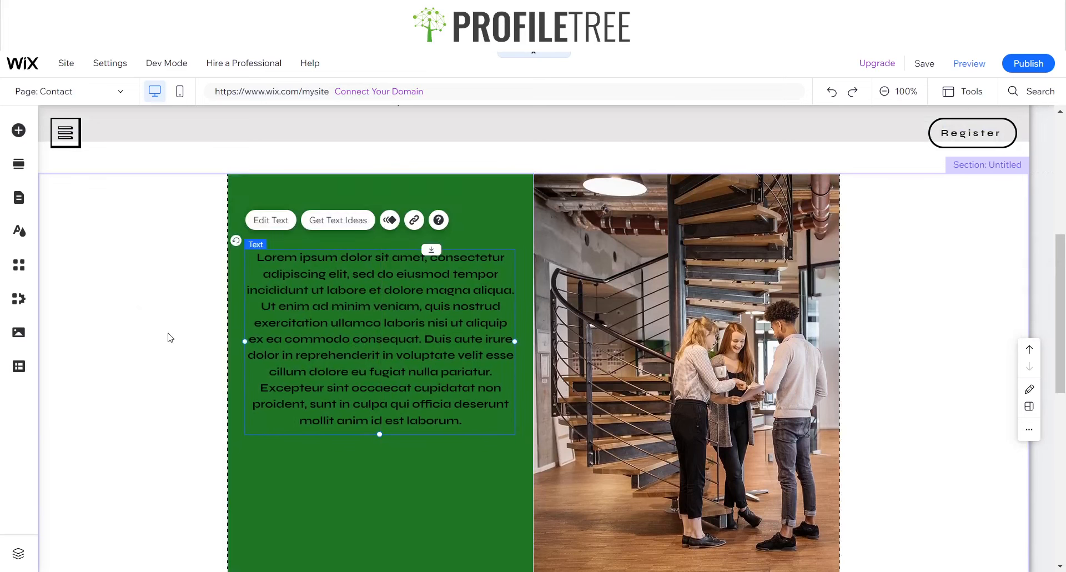
left_click(160, 304)
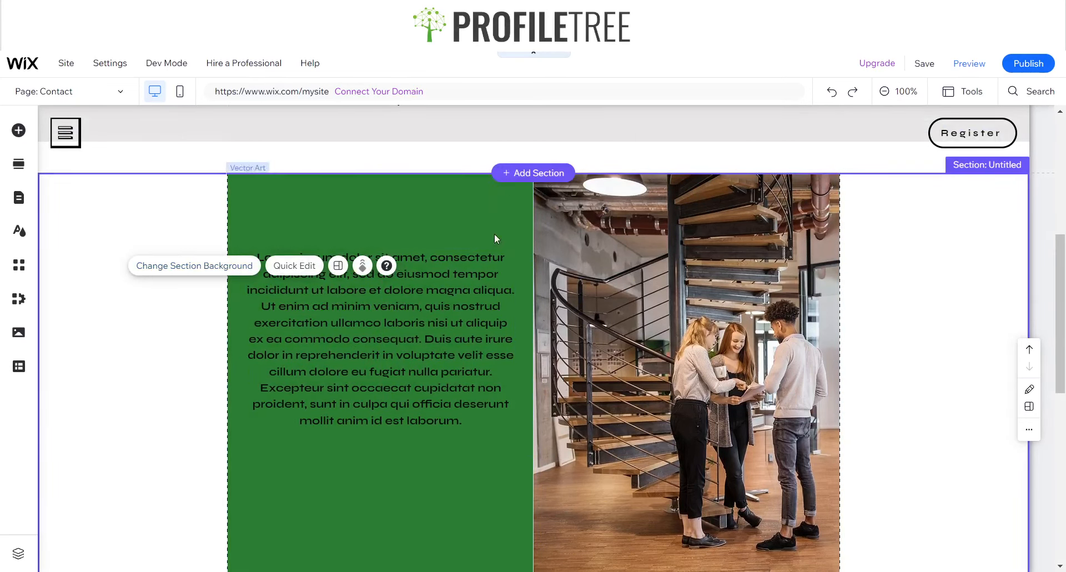
left_click(940, 270)
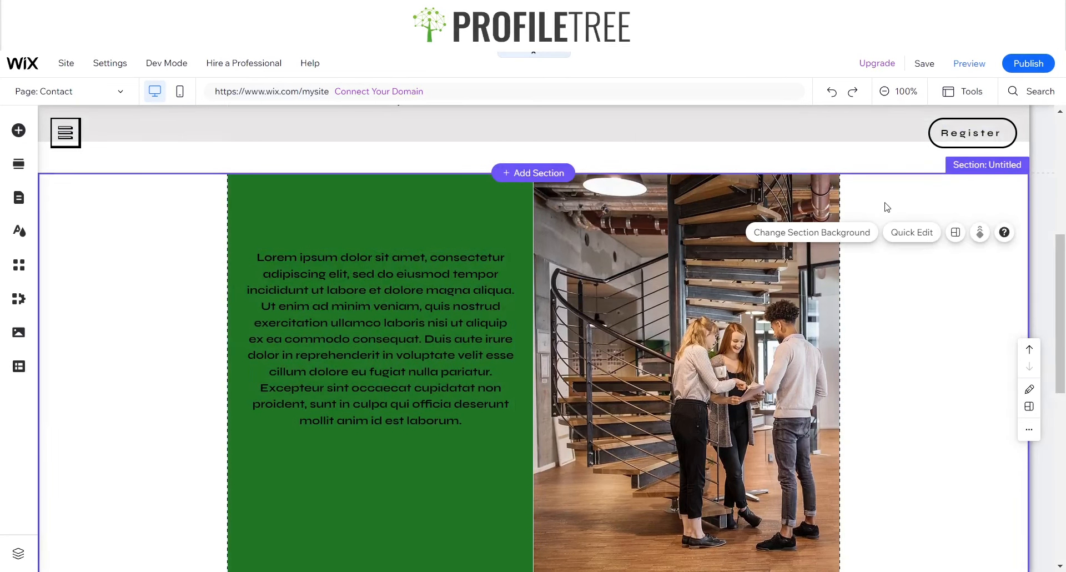
left_click(853, 237)
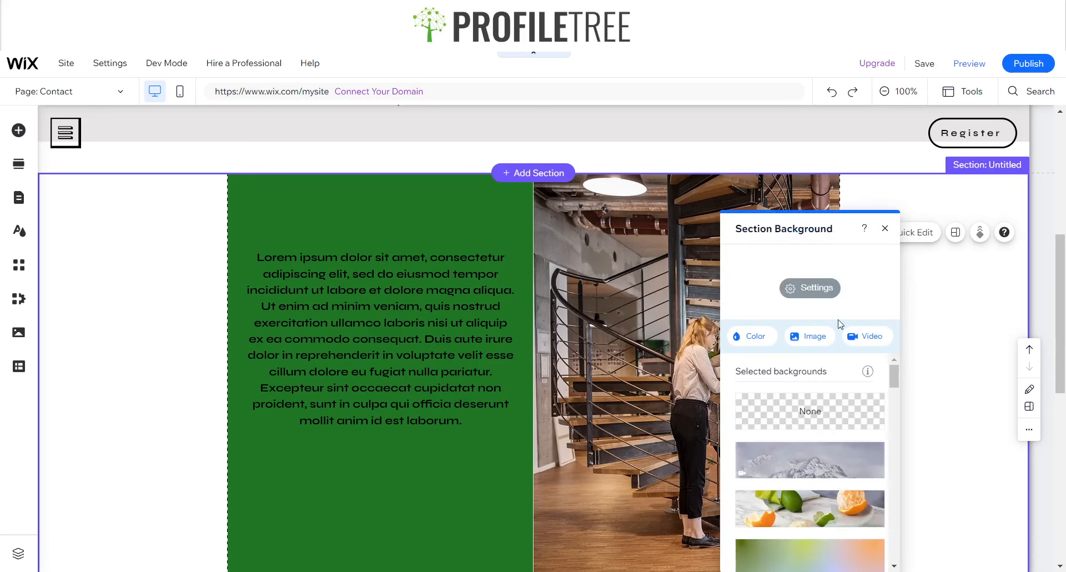
left_click(887, 232)
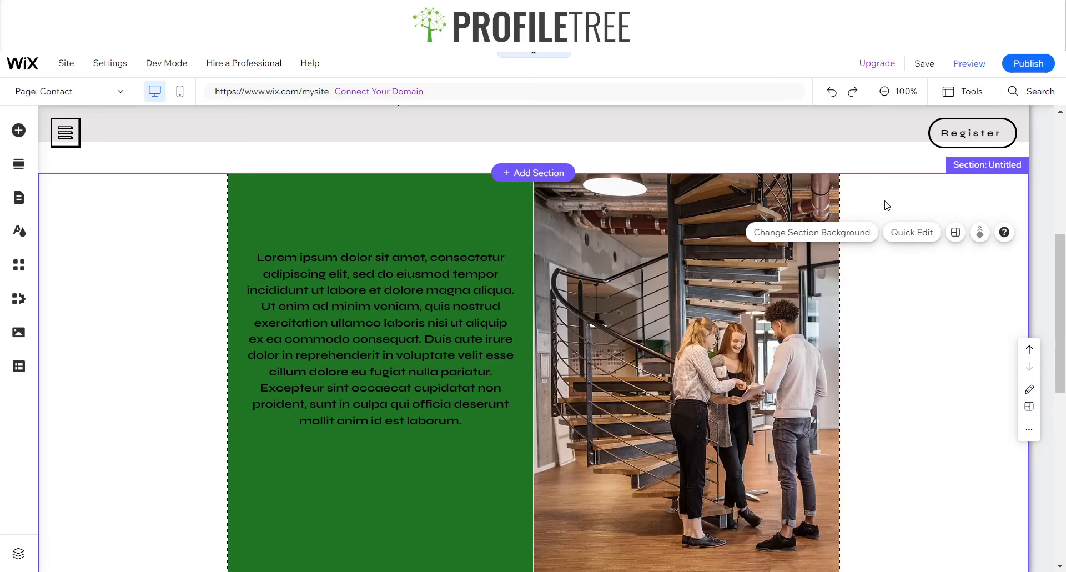
- Select the two-column strip and change its stretch setting to Screen
right_click(906, 255)
left_click(982, 263)
left_click(834, 284)
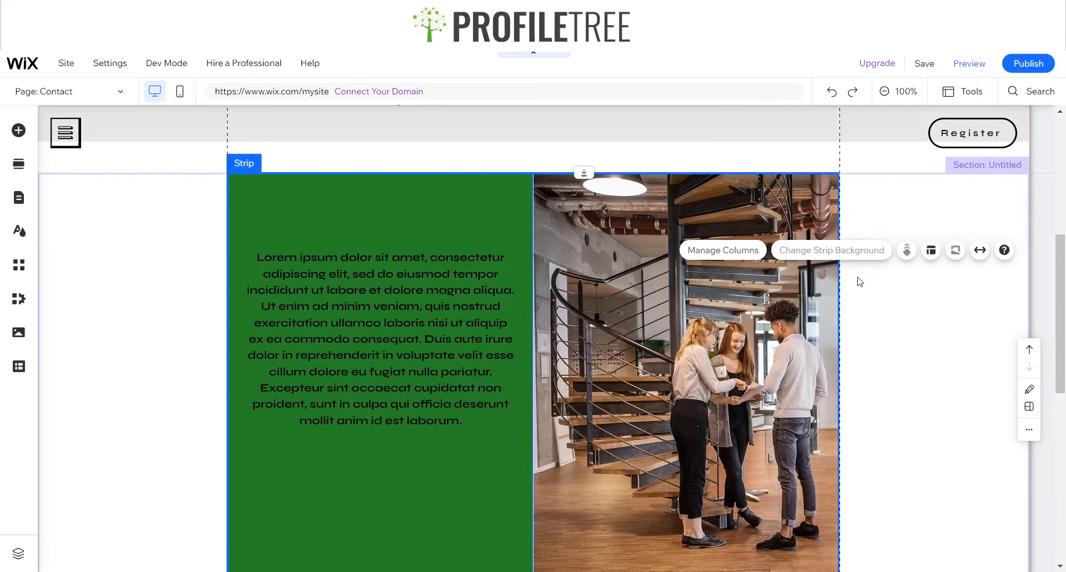
left_click(980, 250)
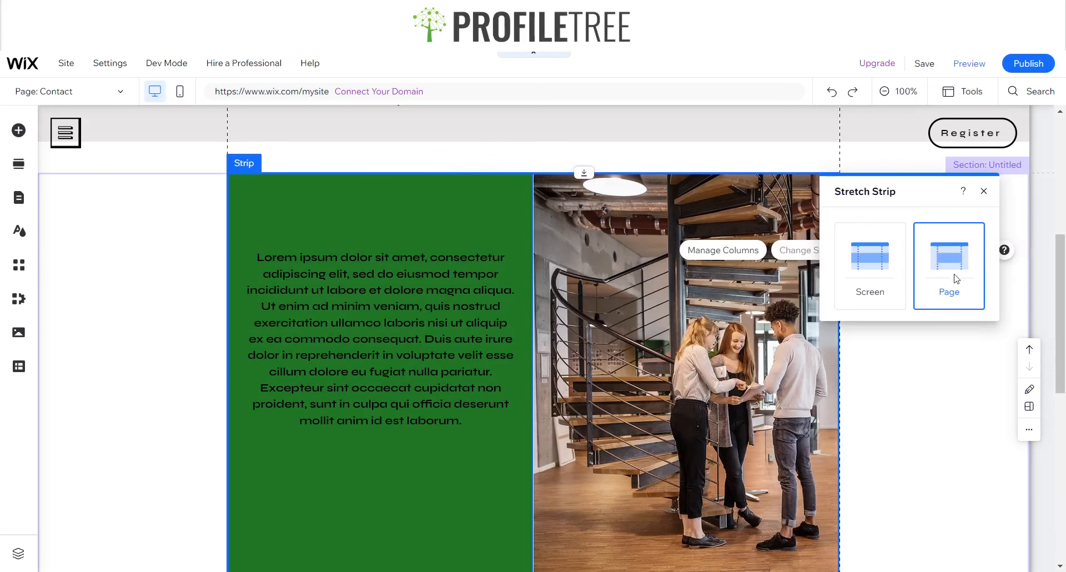
left_click(886, 276)
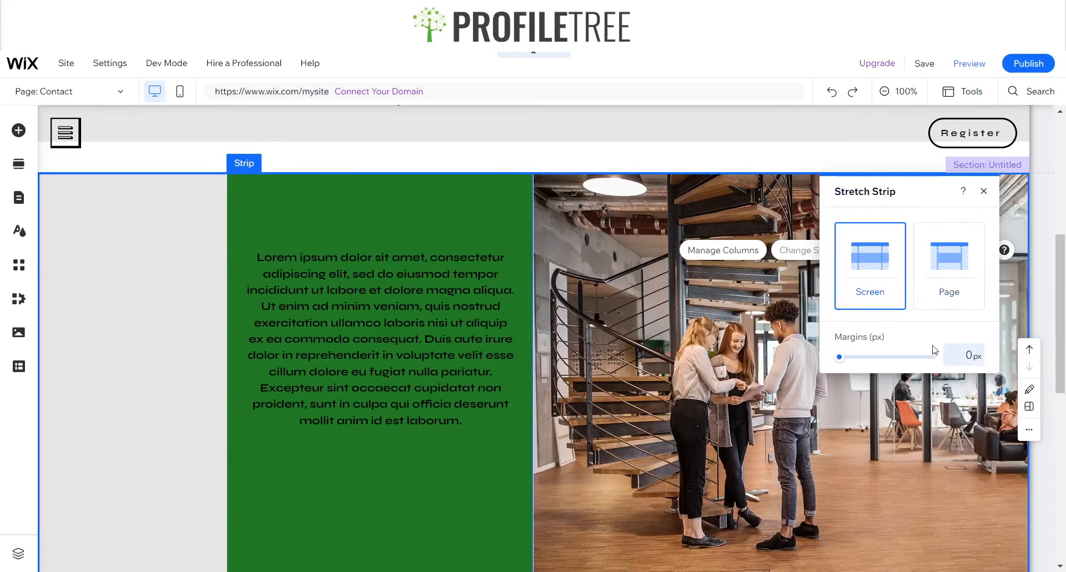
- Try different margins for the stretched strip and set them to 100 px
type("20")
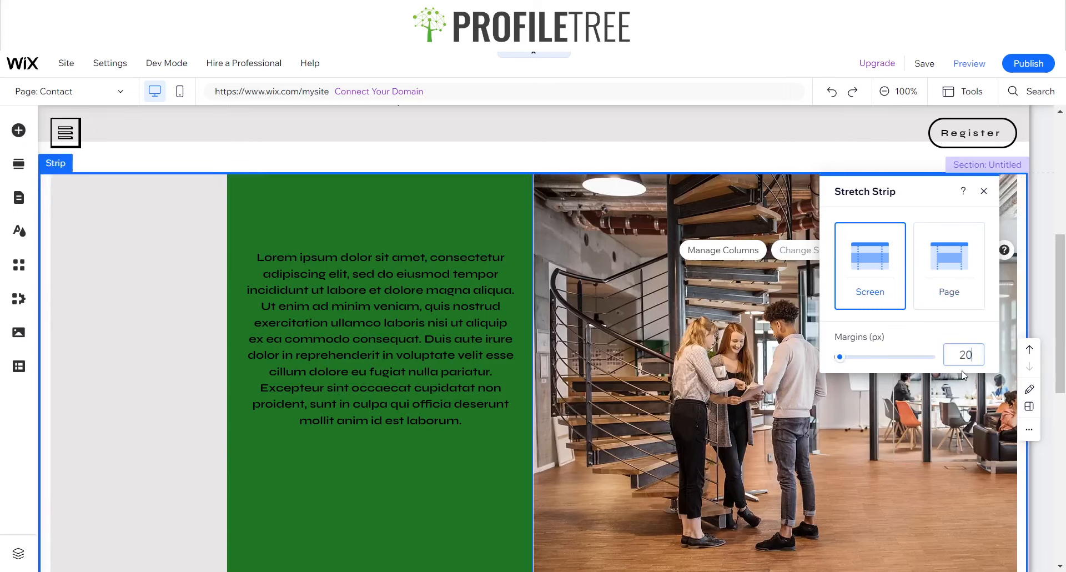
key("BackSpace")
key("BackSpace")
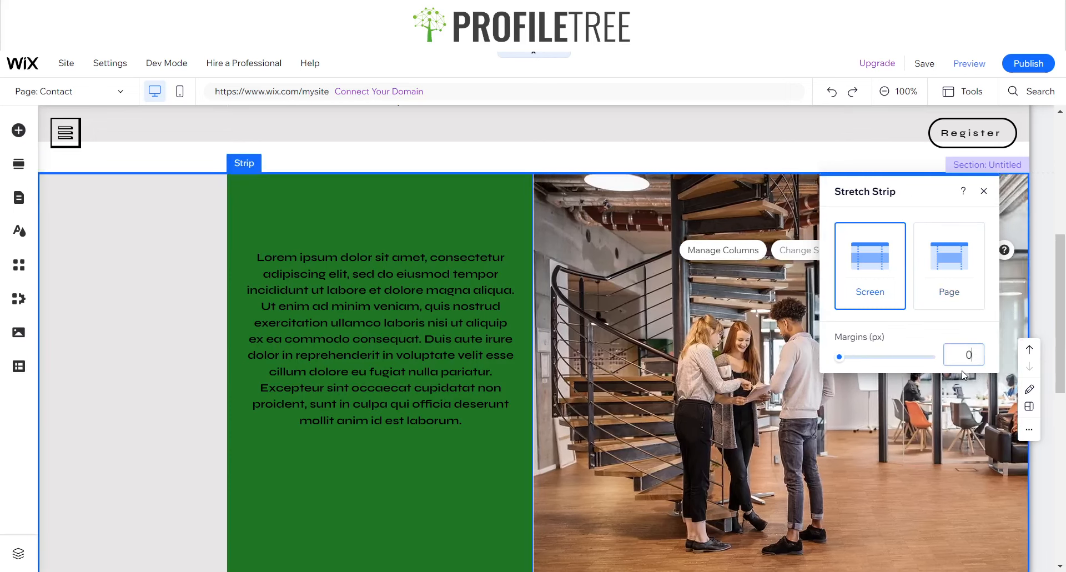
type("5")
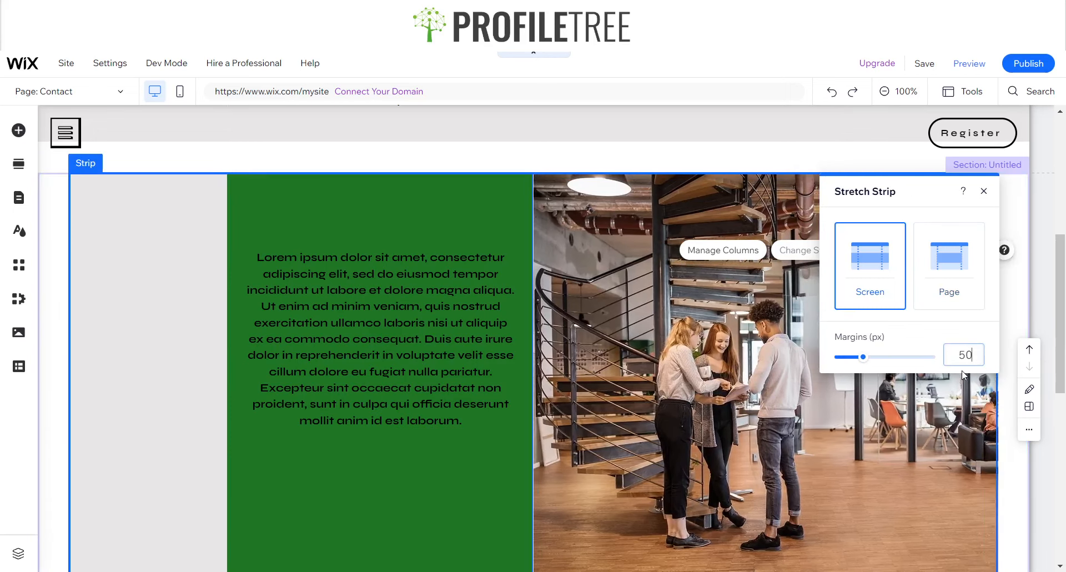
key("BackSpace")
type("0")
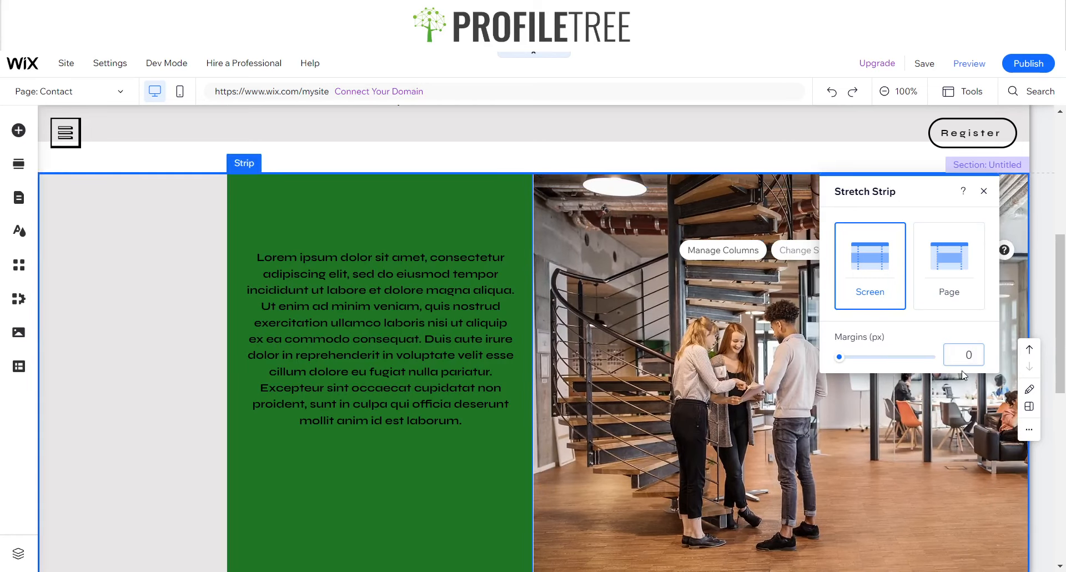
key("BackSpace")
type("100")
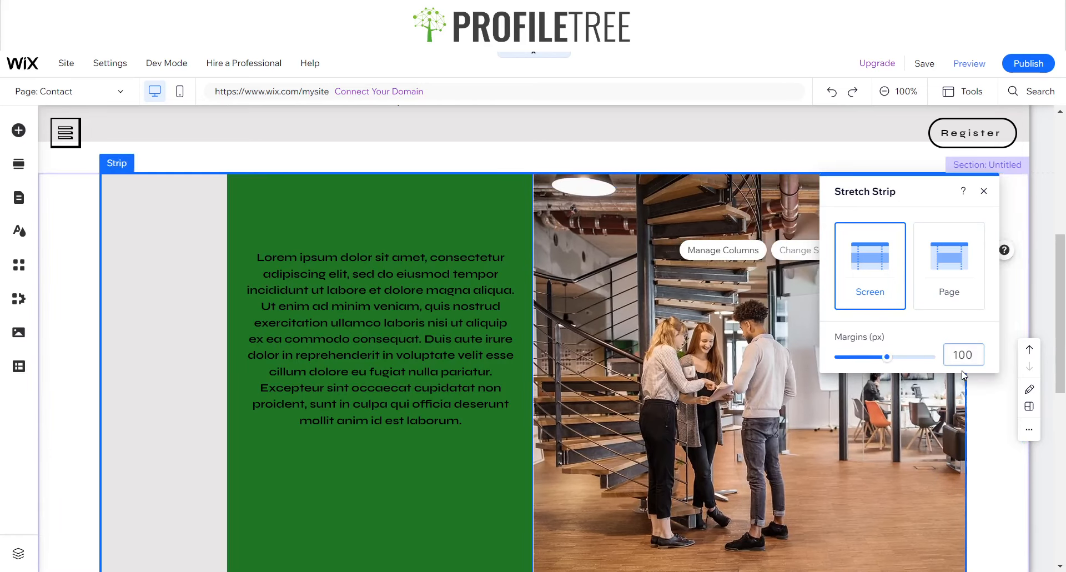
- Delete the green rectangle behind the paragraph in Column 1
left_click(315, 495)
left_click(321, 495)
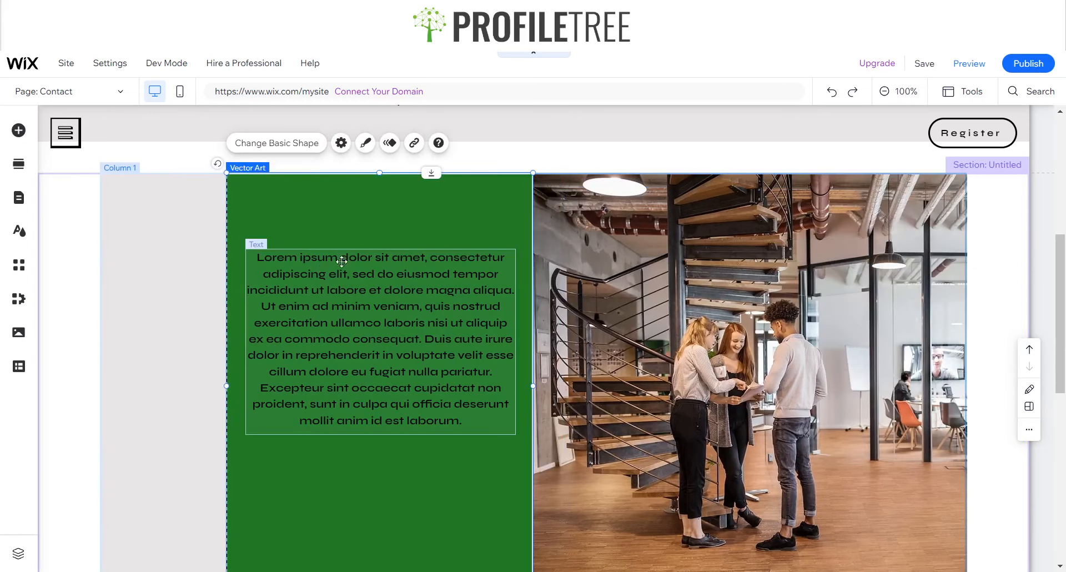
key("Delete")
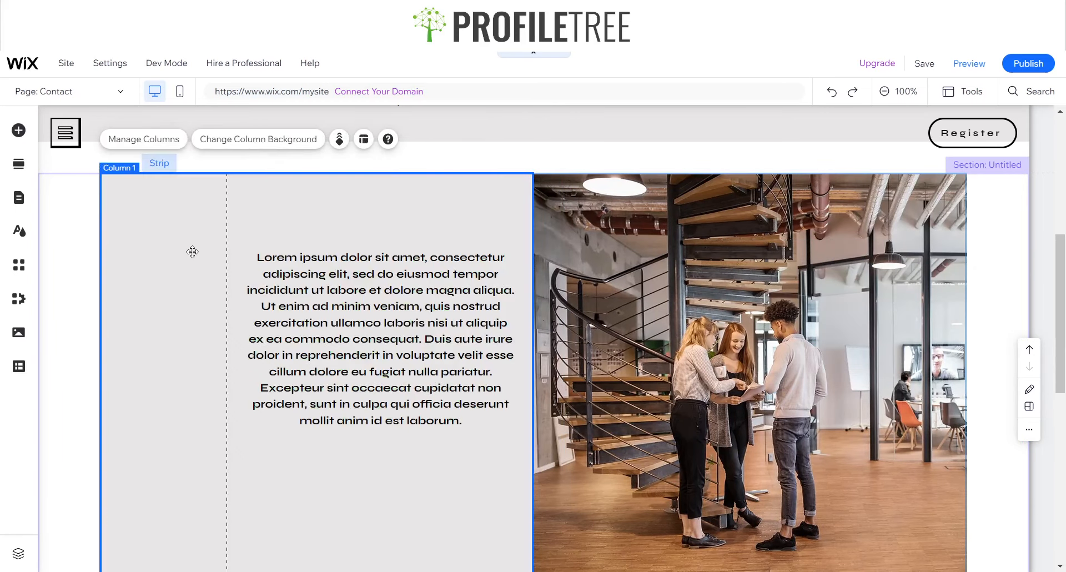
- Change Column 1's background color to the saved dark green swatch
left_click(193, 250)
left_click(322, 225)
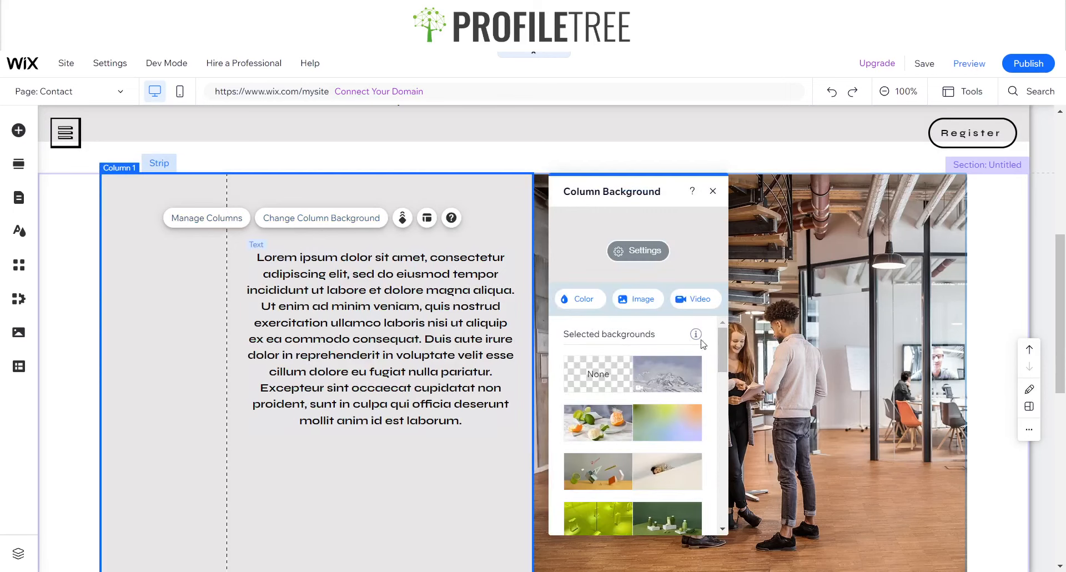
left_click(600, 307)
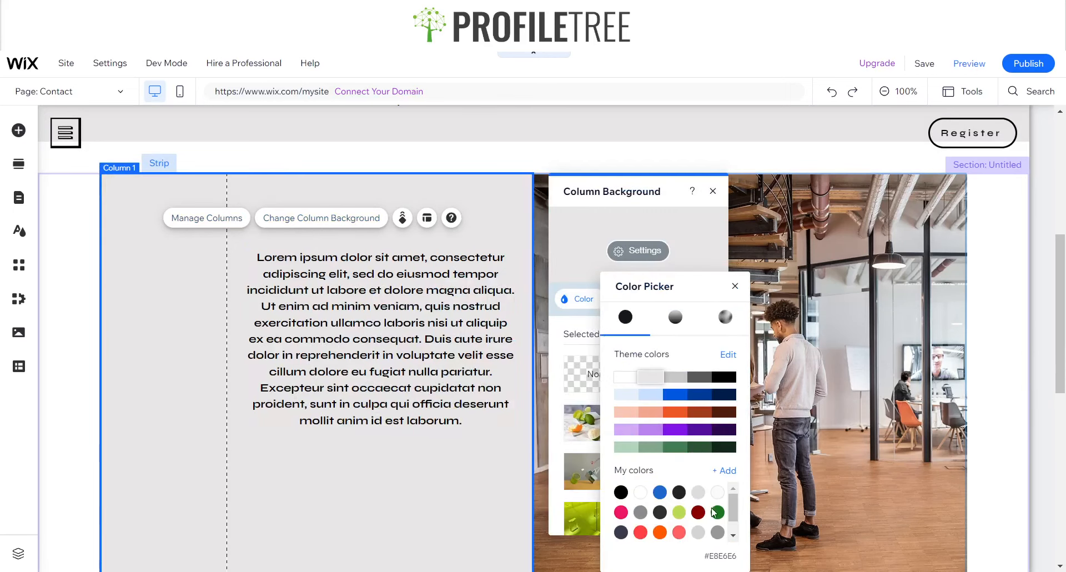
left_click(718, 512)
left_click(735, 286)
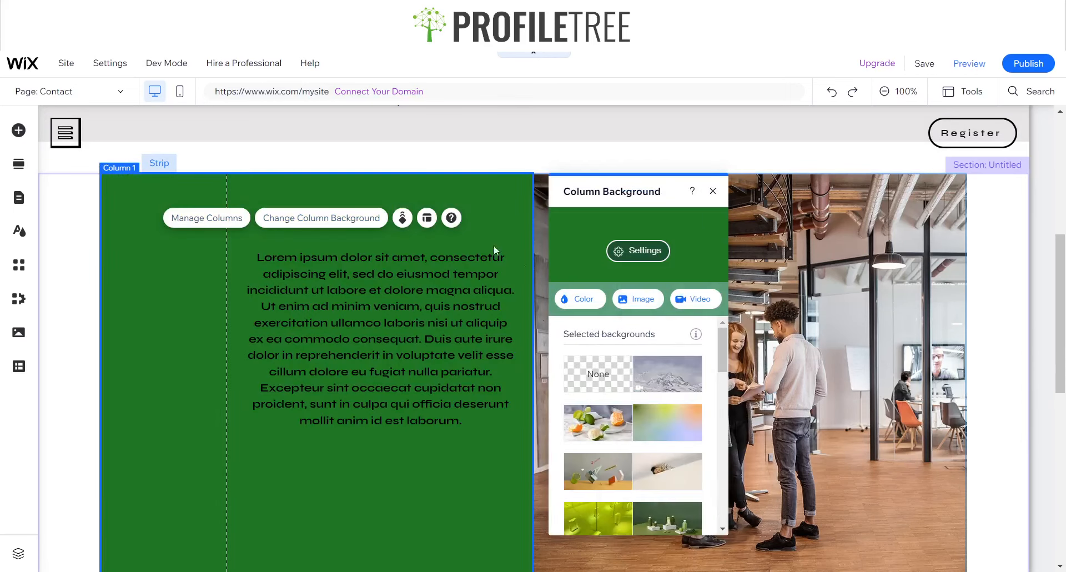
- Move the paragraph in Column 1 slightly down within the green background
scroll(428, 323, "down", 2)
left_click(383, 241)
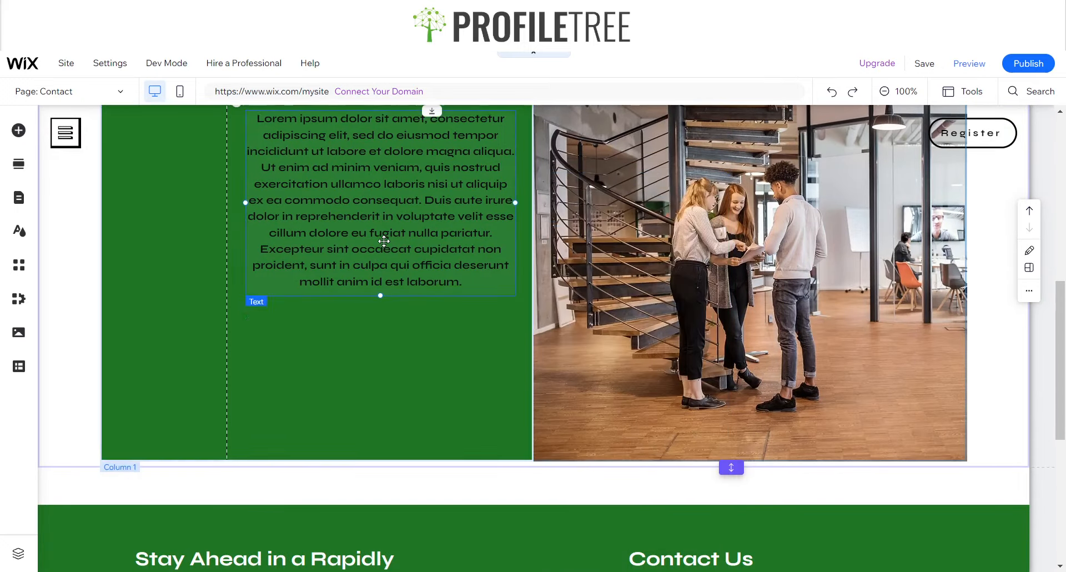
scroll(382, 243, "up", 2)
left_click_drag(384, 366, 377, 395)
- Align Column 1's content to Center and move the paragraph lower to leave room above it
left_click(350, 227)
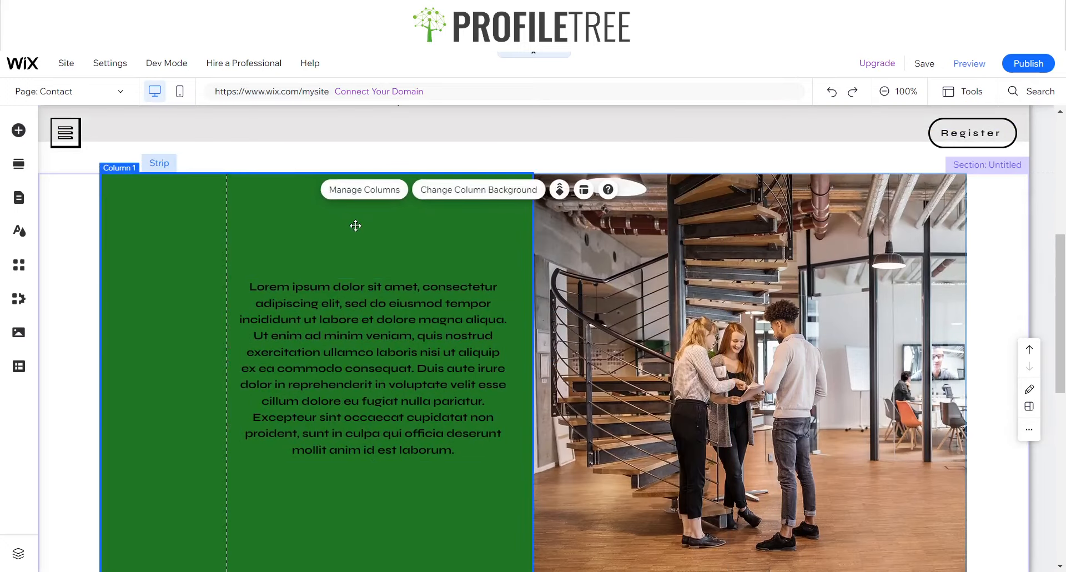
left_click(559, 190)
left_click(638, 268)
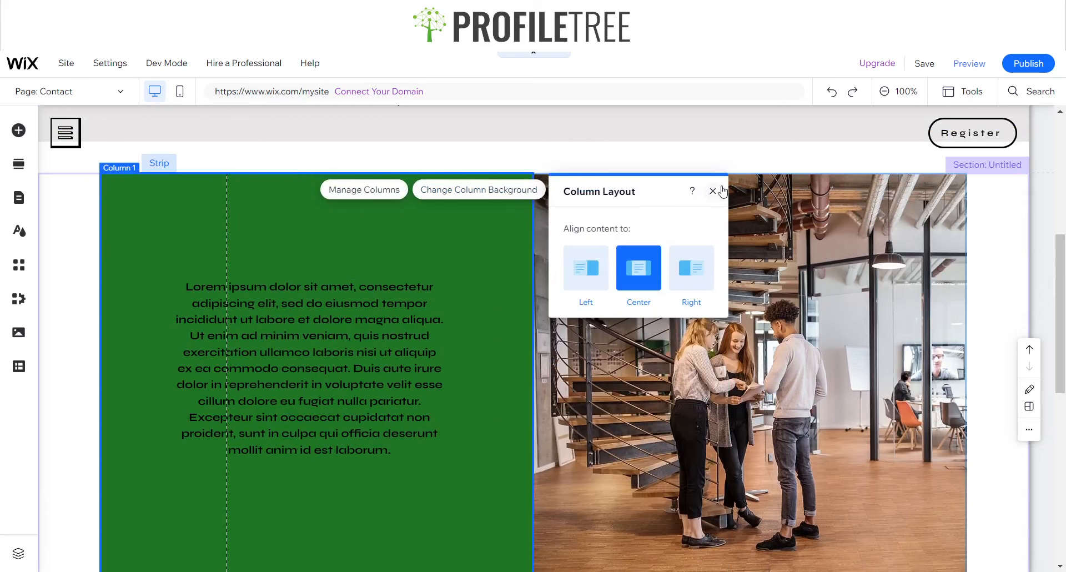
left_click(713, 191)
left_click(357, 347)
left_click_drag(317, 368, 325, 418)
- Copy the Contact heading from the section above, paste it into the strip and place it over the paragraph in Column 1
scroll(535, 260, "up", 5)
scroll(474, 482, "down", 1)
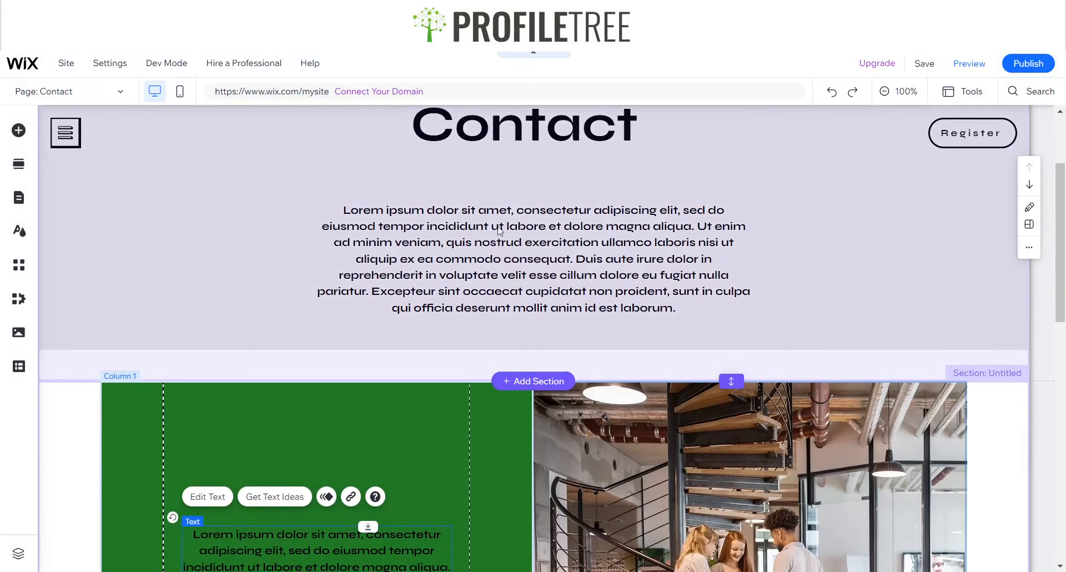
scroll(500, 228, "up", 1)
left_click(504, 194)
left_click(504, 194)
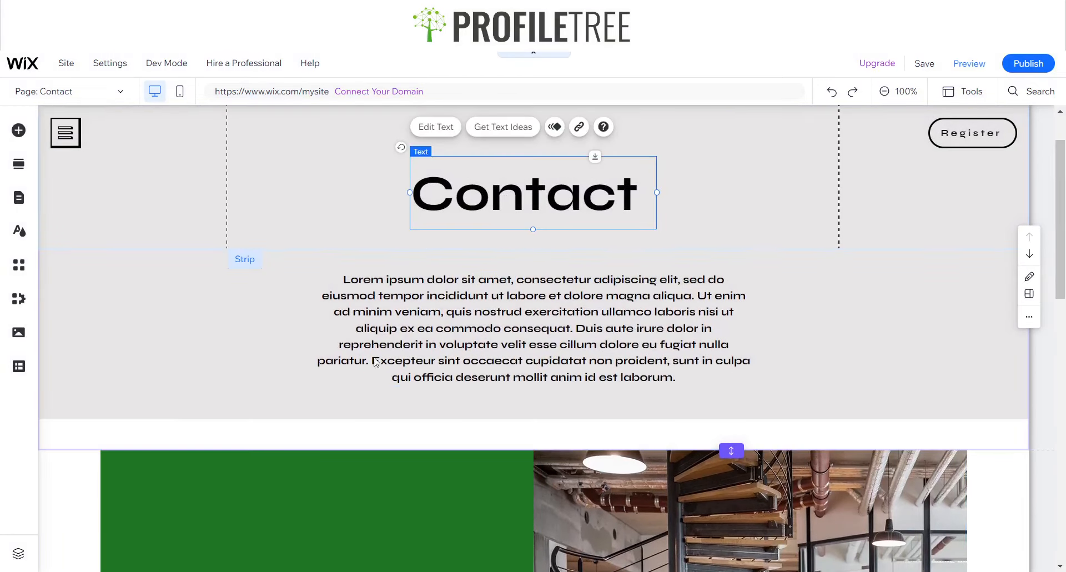
scroll(302, 393, "down", 1)
left_click(289, 429)
key("ctrl+v")
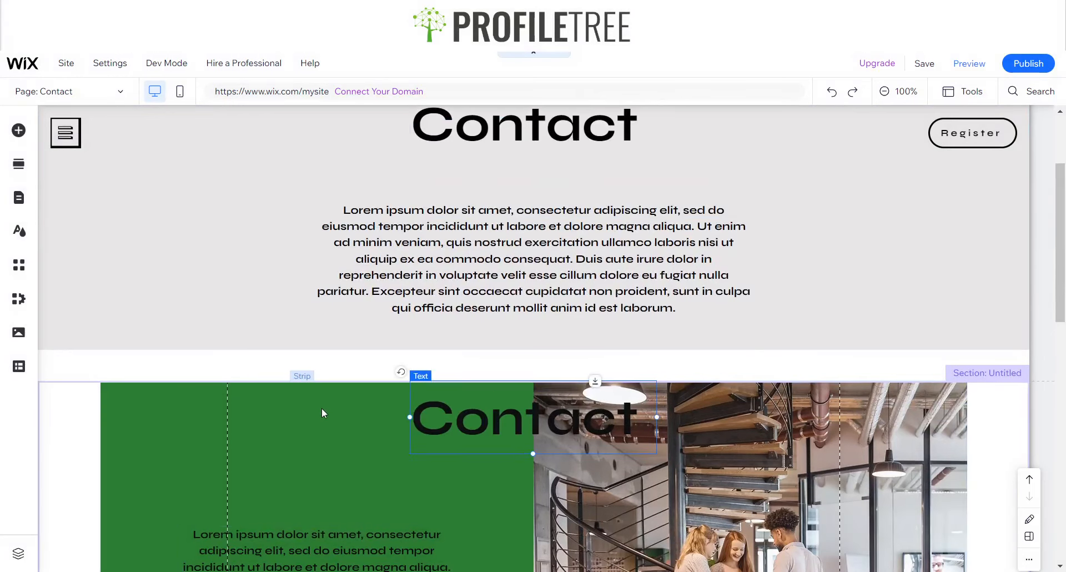
scroll(333, 400, "down", 2)
left_click_drag(355, 311, 259, 324)
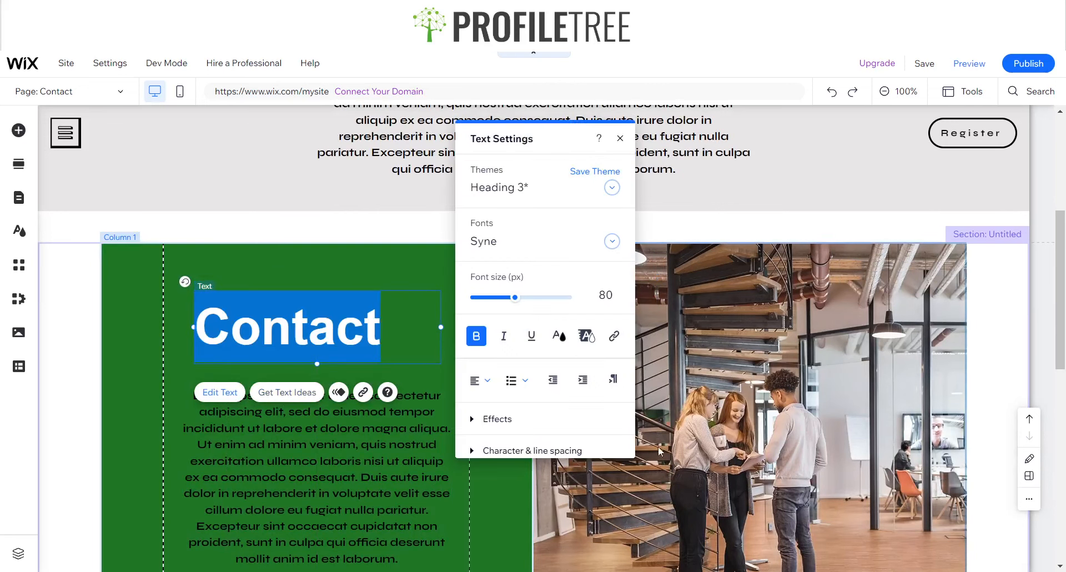
- Set the font size of the pasted Contact heading to 50 px
left_click(609, 298)
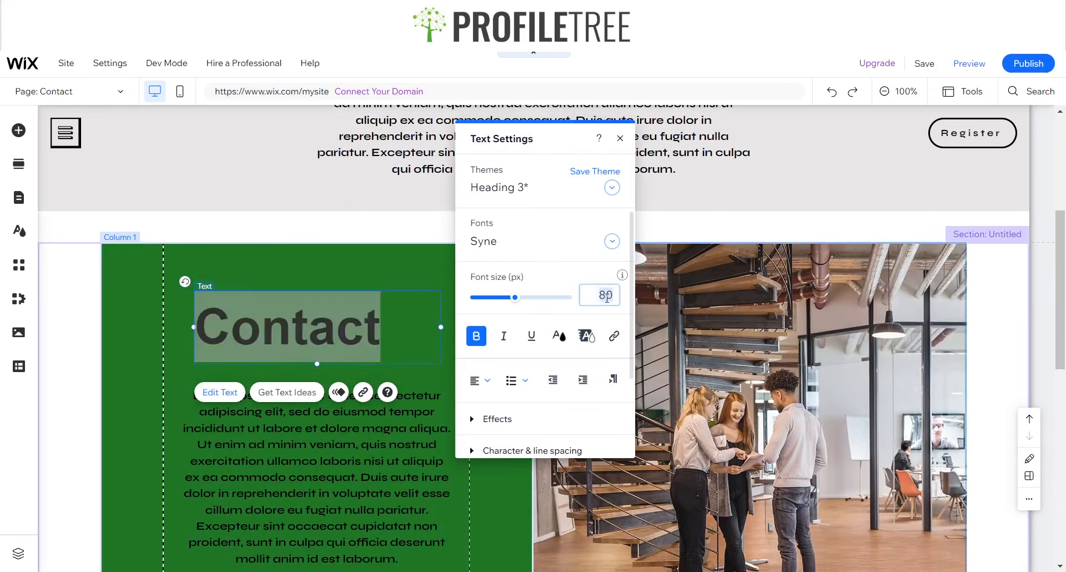
type("50")
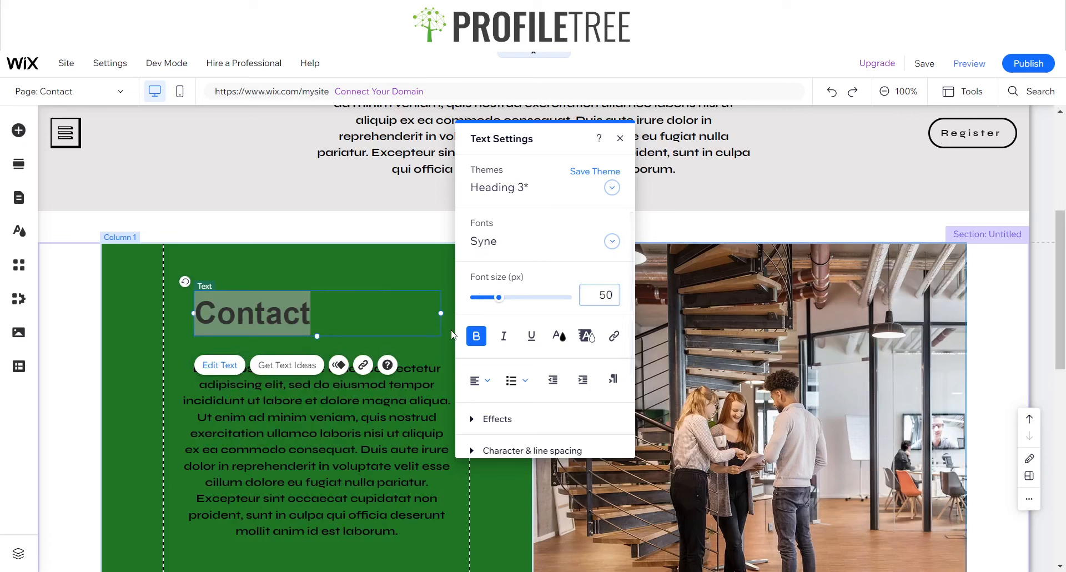
left_click(304, 289)
left_click(309, 313)
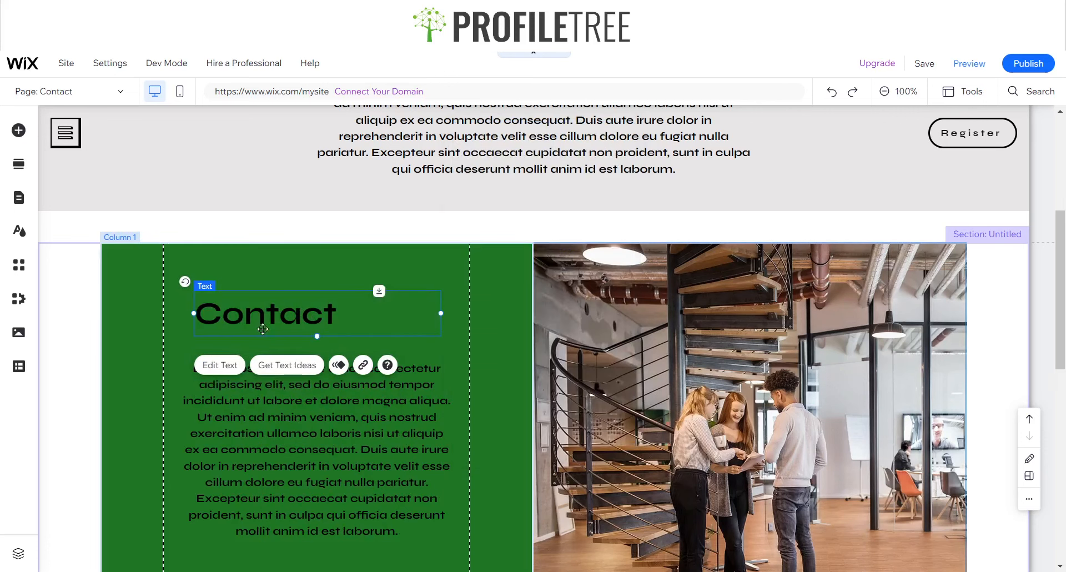
- Replace the Contact heading text in Column 1 with "Get in Touch"
left_click(221, 356)
type("Get i")
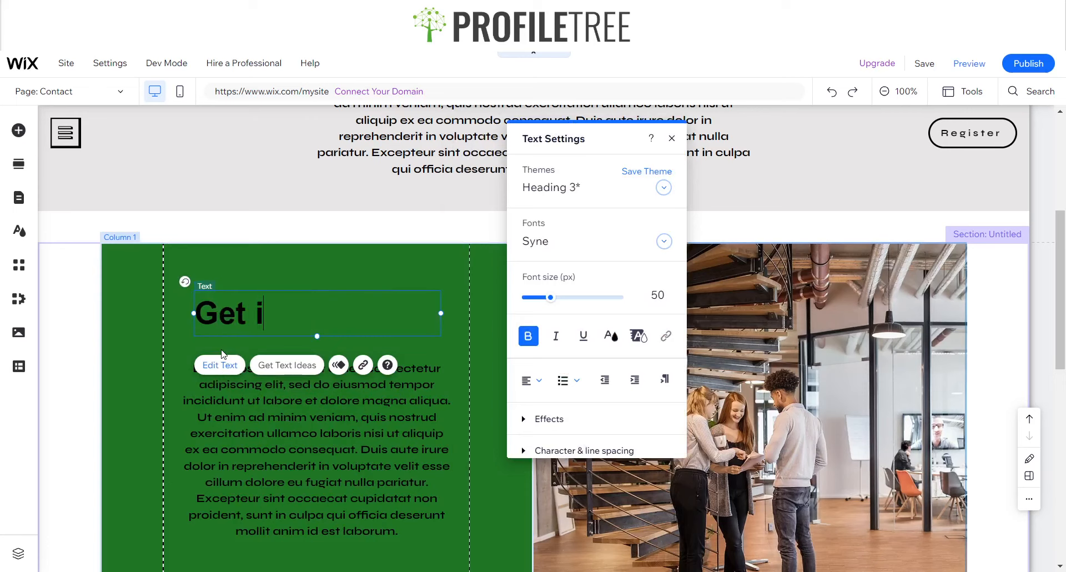
type("n Touch")
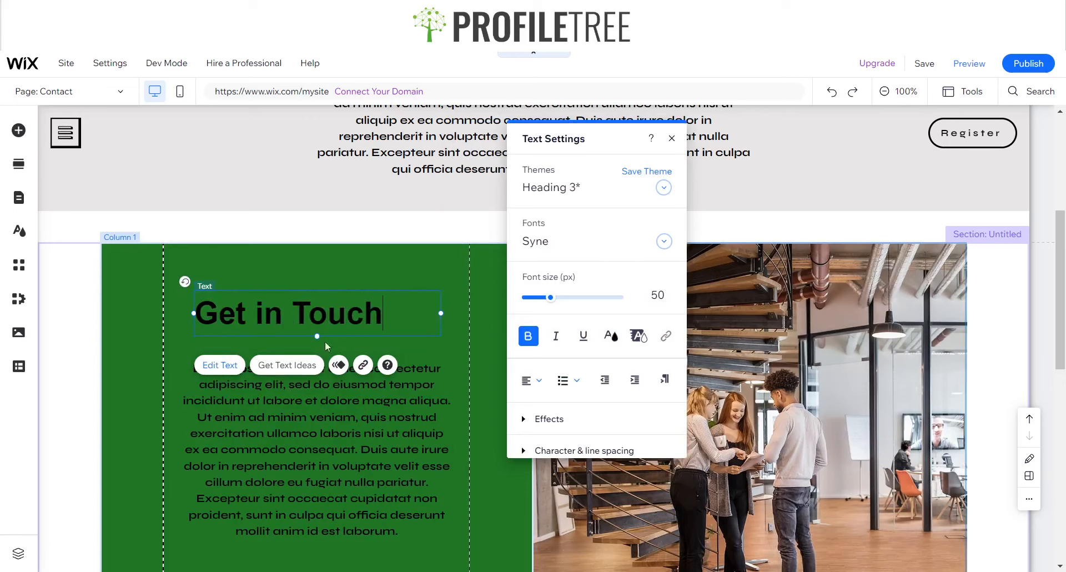
left_click(358, 401)
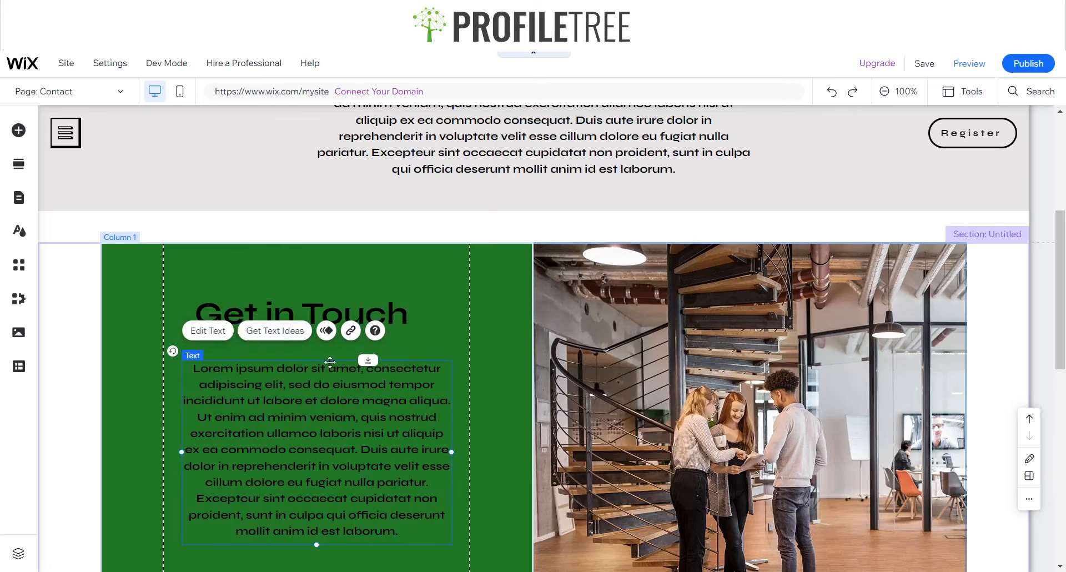
- Narrow the "Get in Touch" heading's text box to fit the words and position it centrally over the paragraph
left_click(322, 317)
left_click_drag(323, 317, 339, 311)
left_click_drag(450, 311, 423, 312)
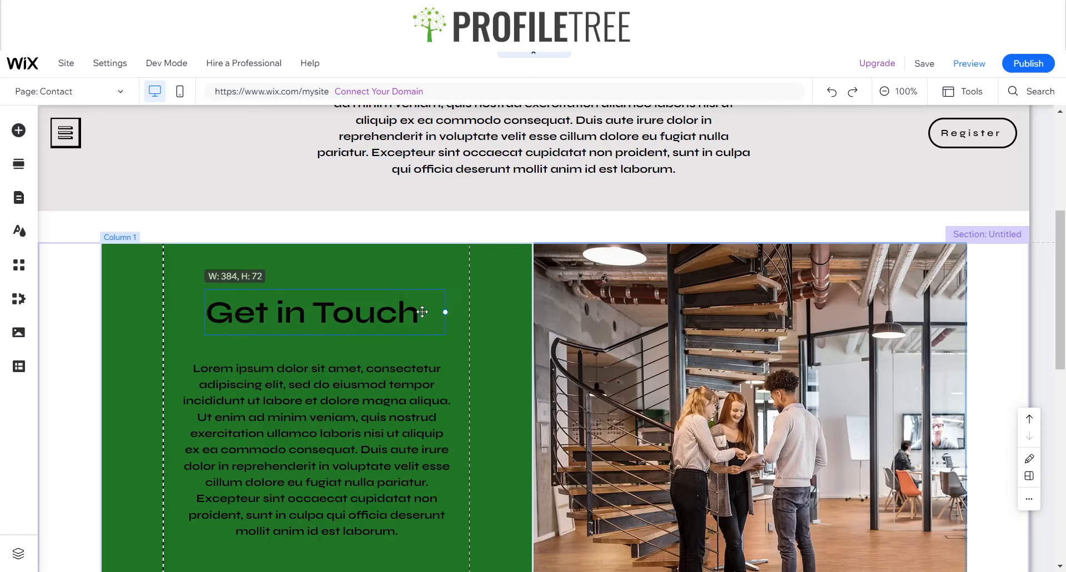
left_click_drag(329, 315, 325, 319)
- Add a black rounded square basic shape below the paragraph in Column 1 and place a copy directly beneath it
scroll(314, 410, "down", 3)
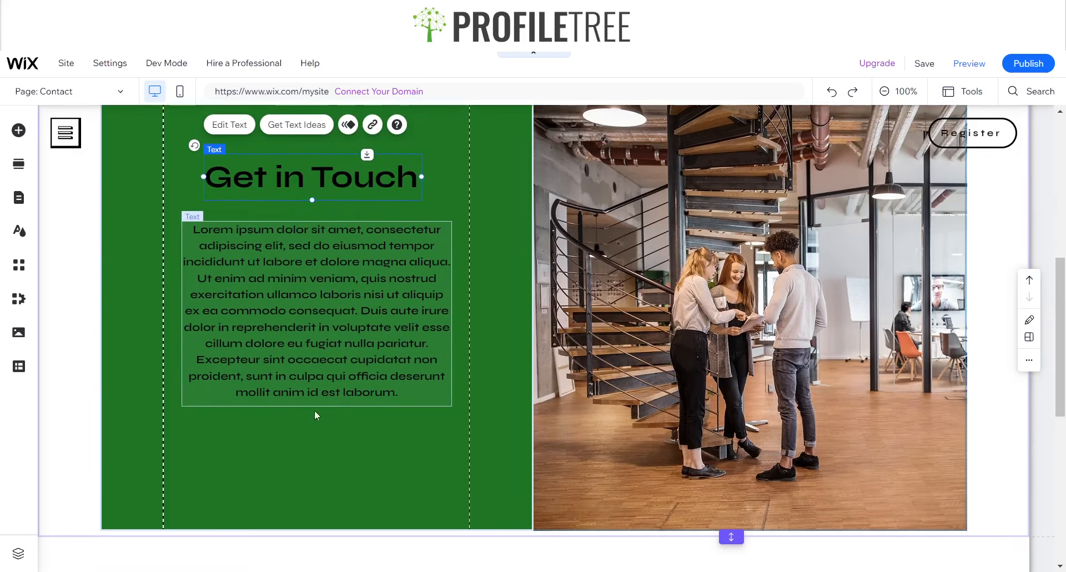
scroll(314, 410, "up", 1)
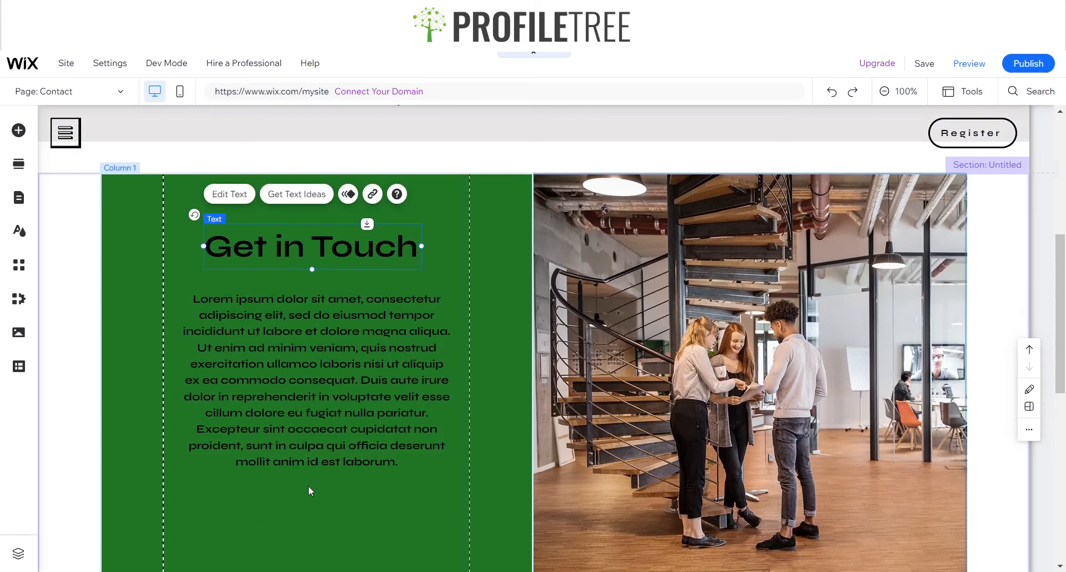
scroll(242, 462, "down", 2)
left_click(256, 439)
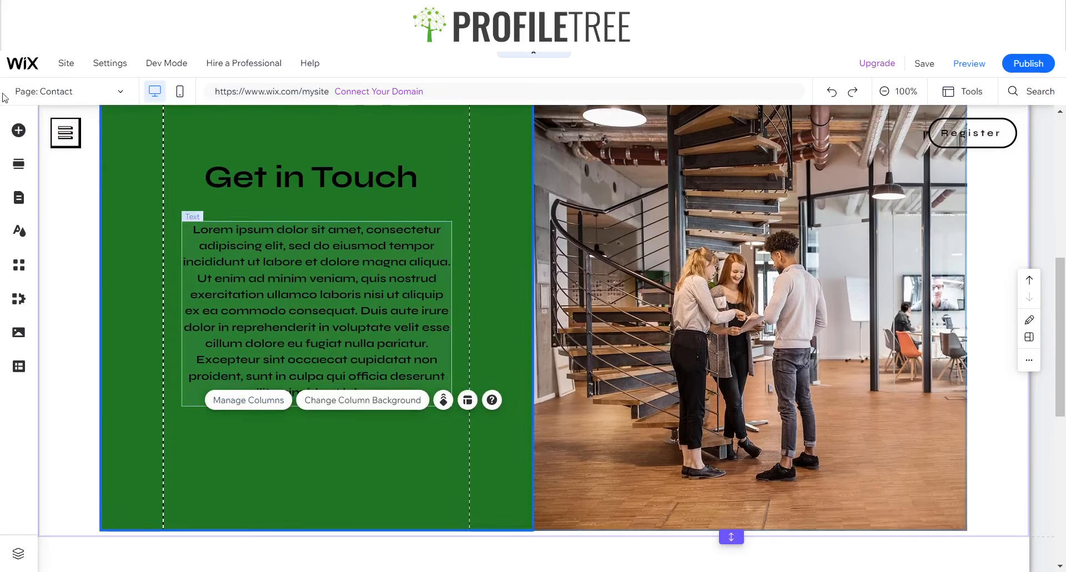
left_click(19, 130)
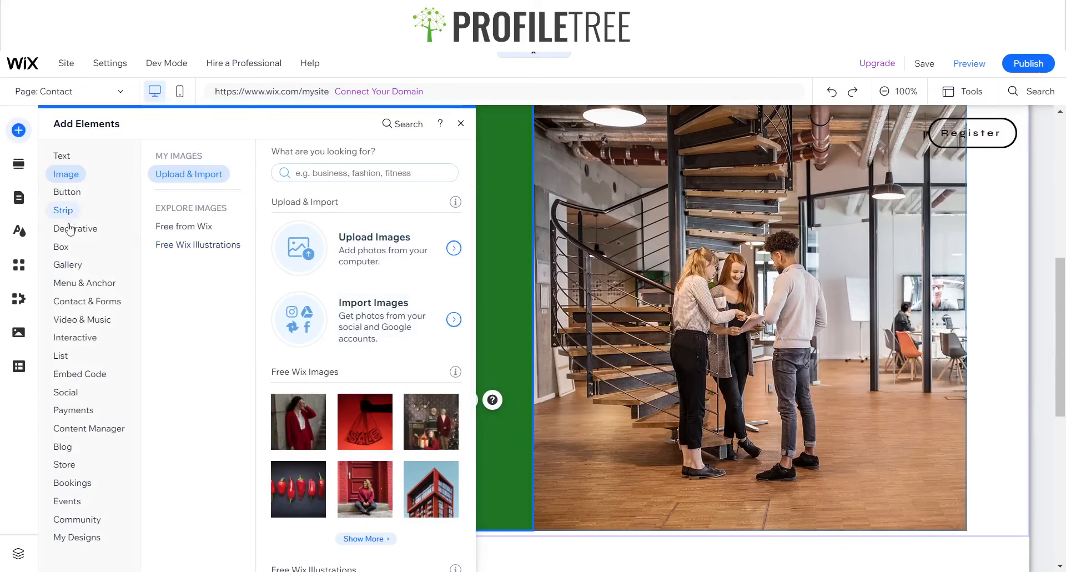
mouse_move(70, 232)
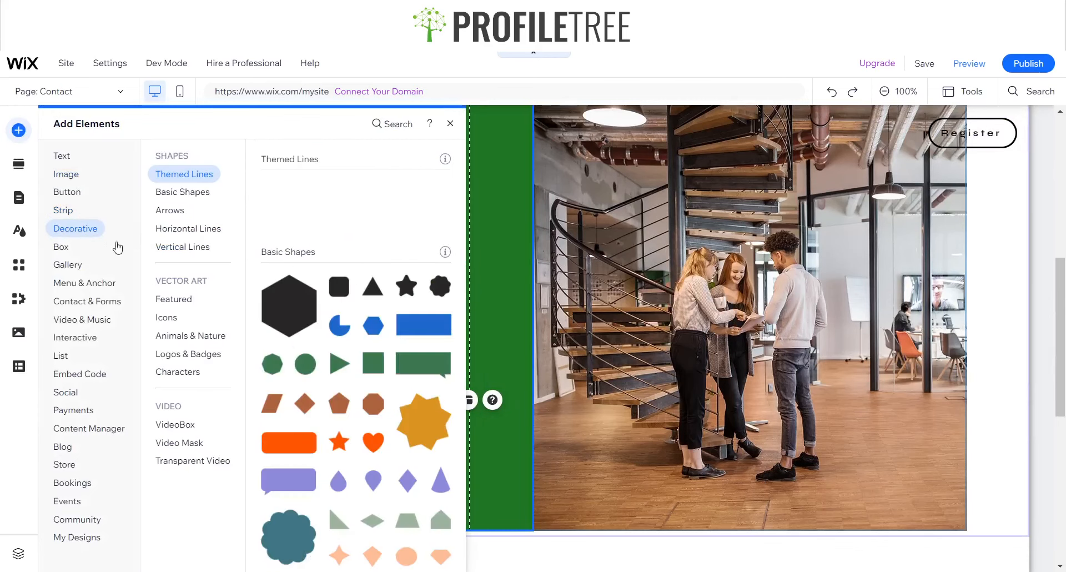
left_click(339, 290)
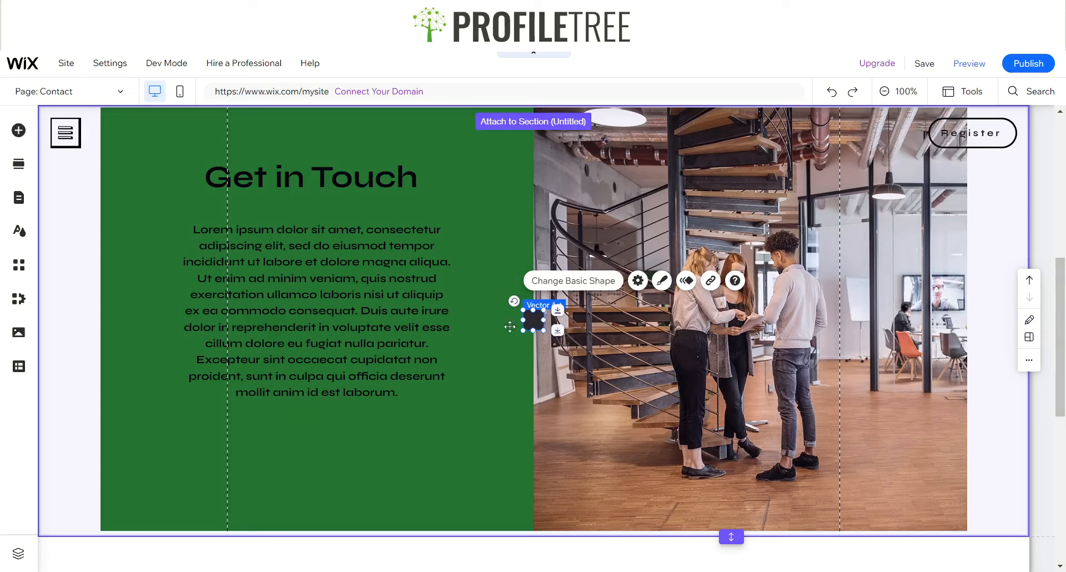
left_click_drag(509, 327, 214, 438)
key("ctrl+v")
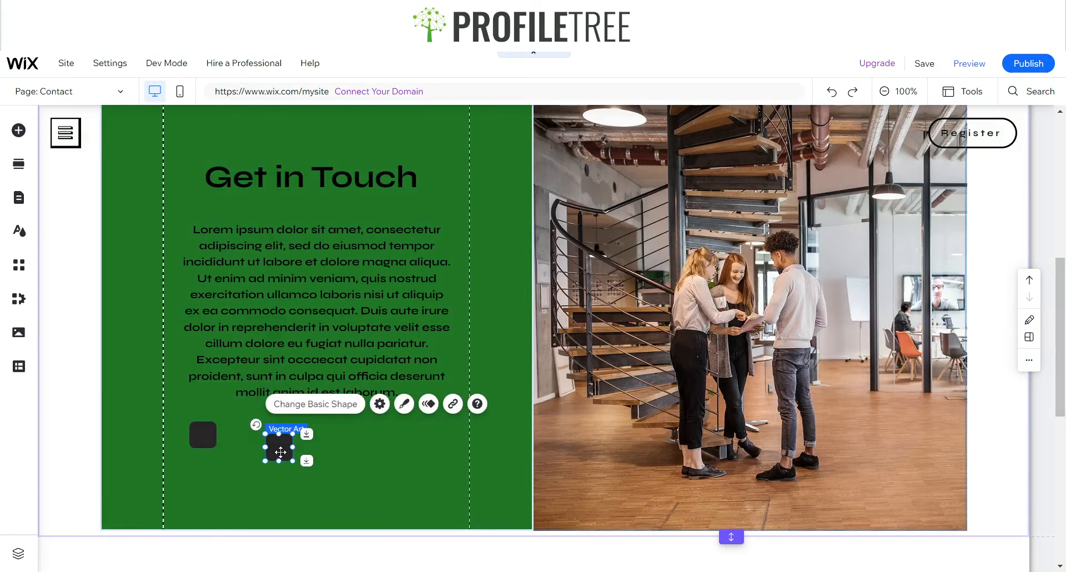
left_click_drag(271, 456, 195, 483)
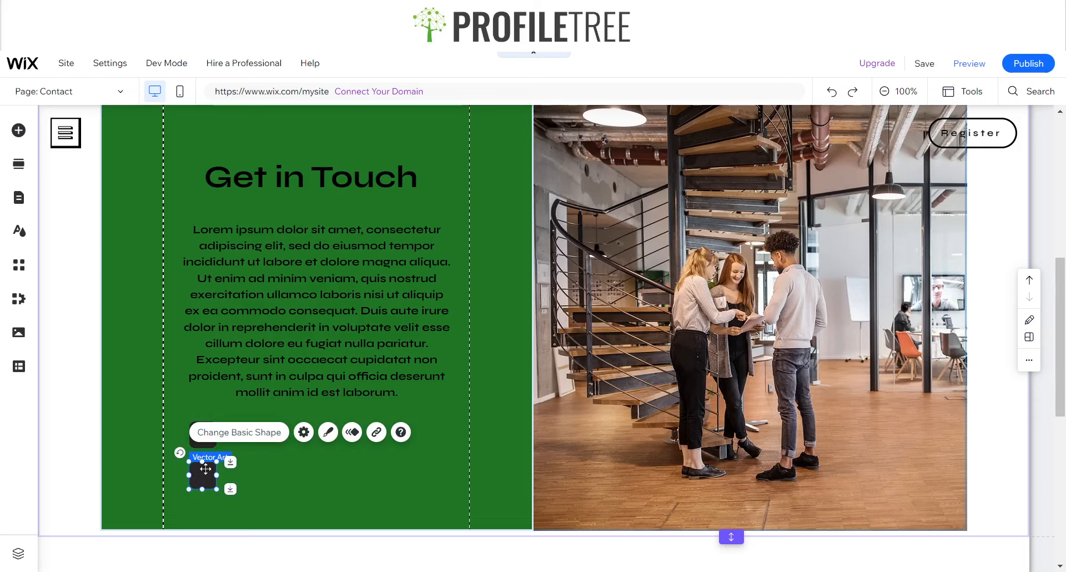
- Search the vector art for "email" and change the lower square into a rounded outline envelope icon
left_click(240, 432)
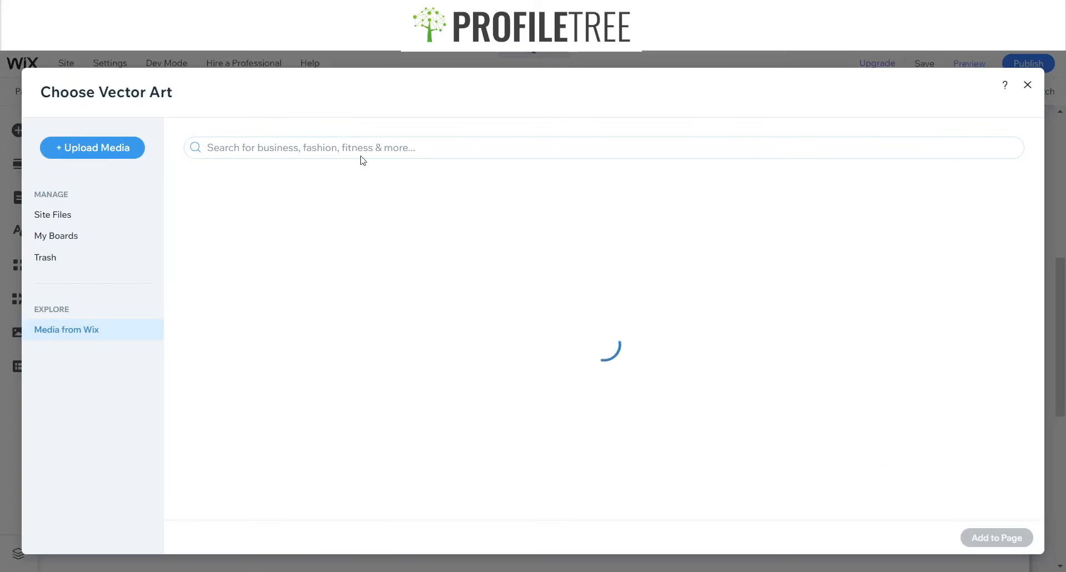
type("email")
key("Return")
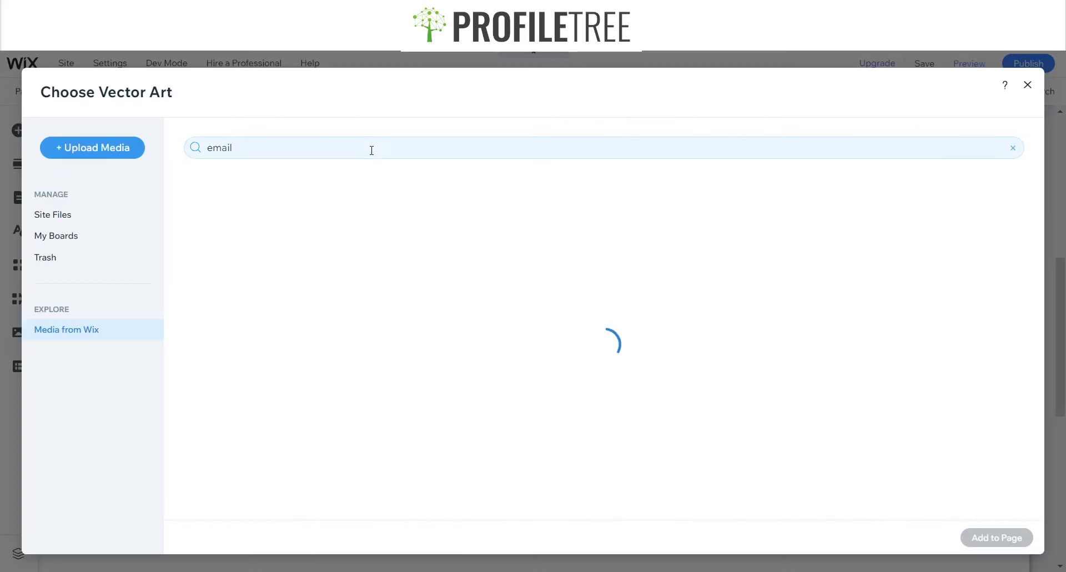
mouse_move(480, 335)
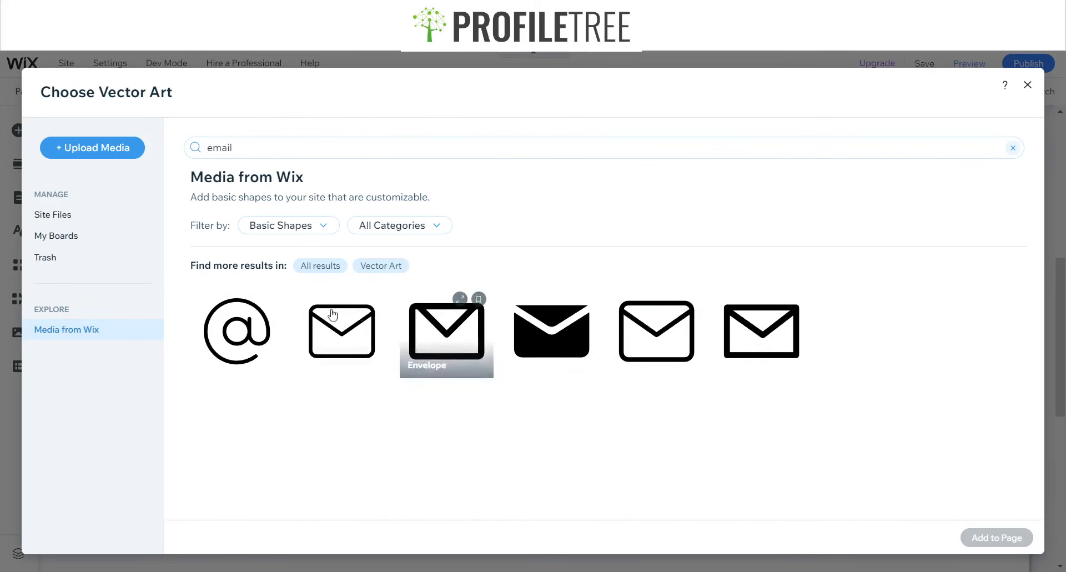
left_click(655, 334)
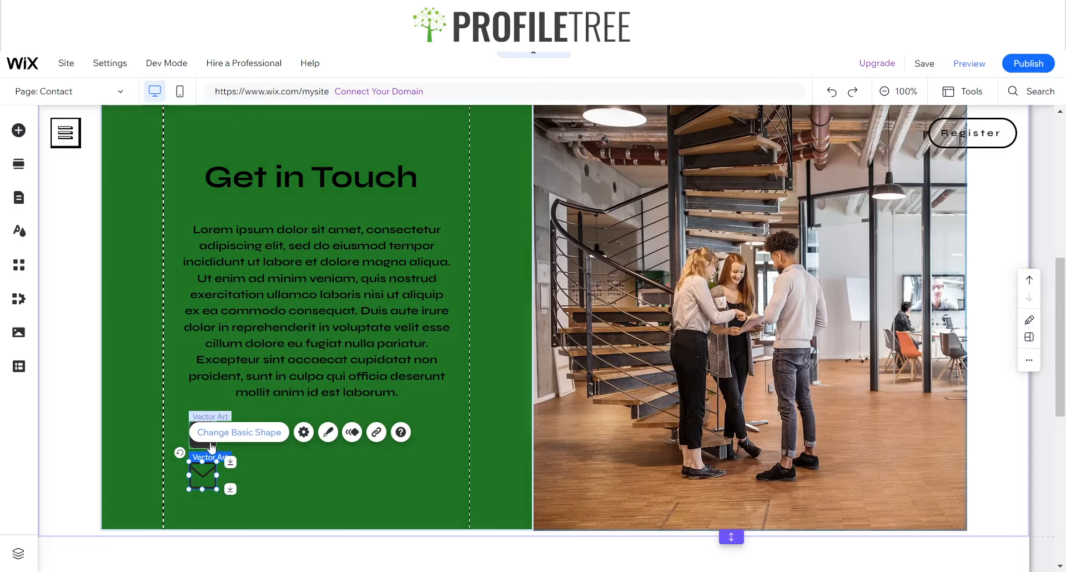
- Search the vector art for "Location" and change the upper square into the outline location pin icon
left_click(210, 446)
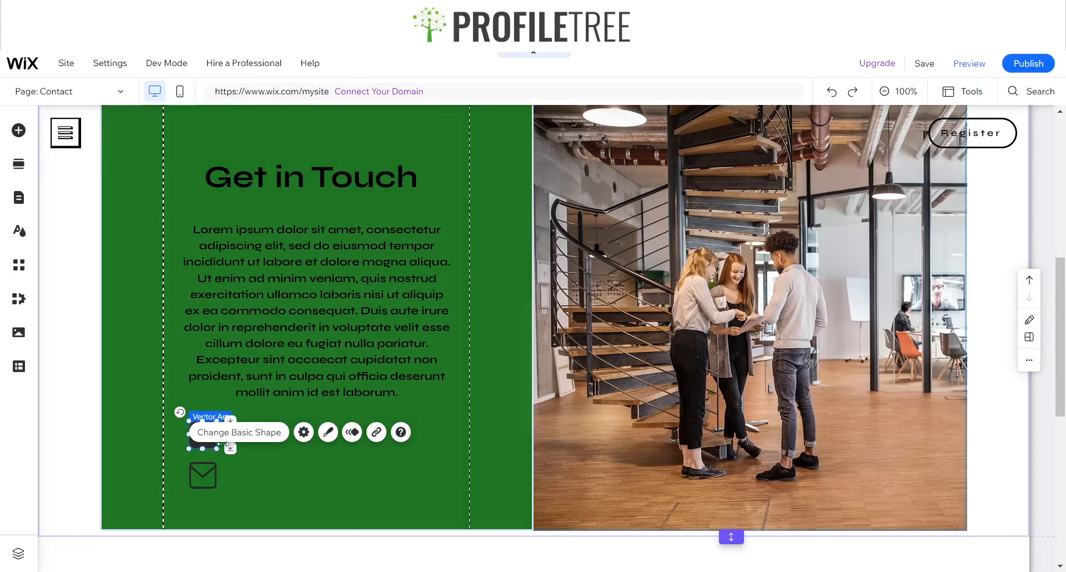
left_click(234, 391)
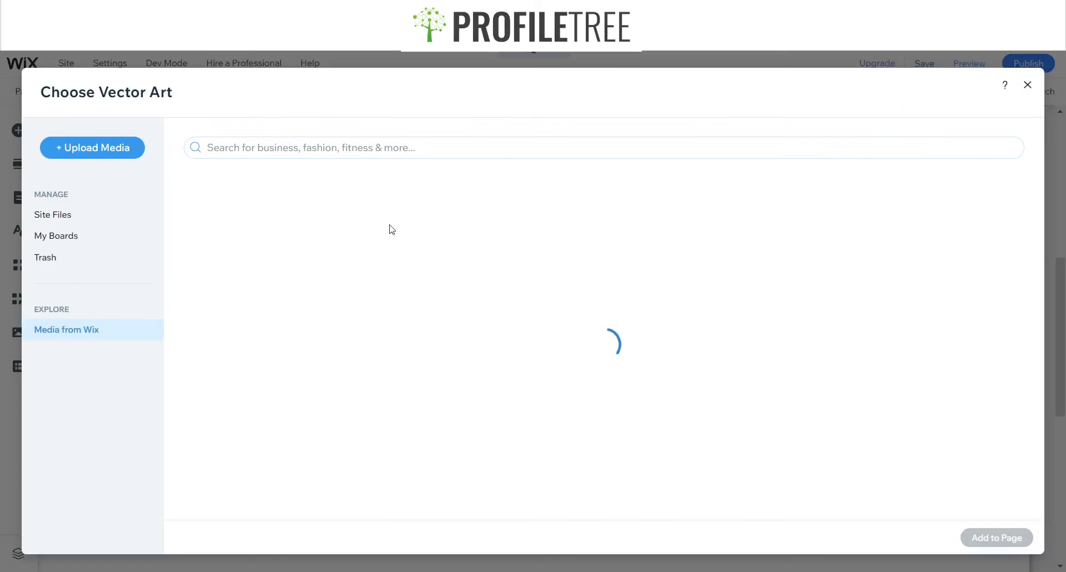
left_click(381, 149)
type("Locat")
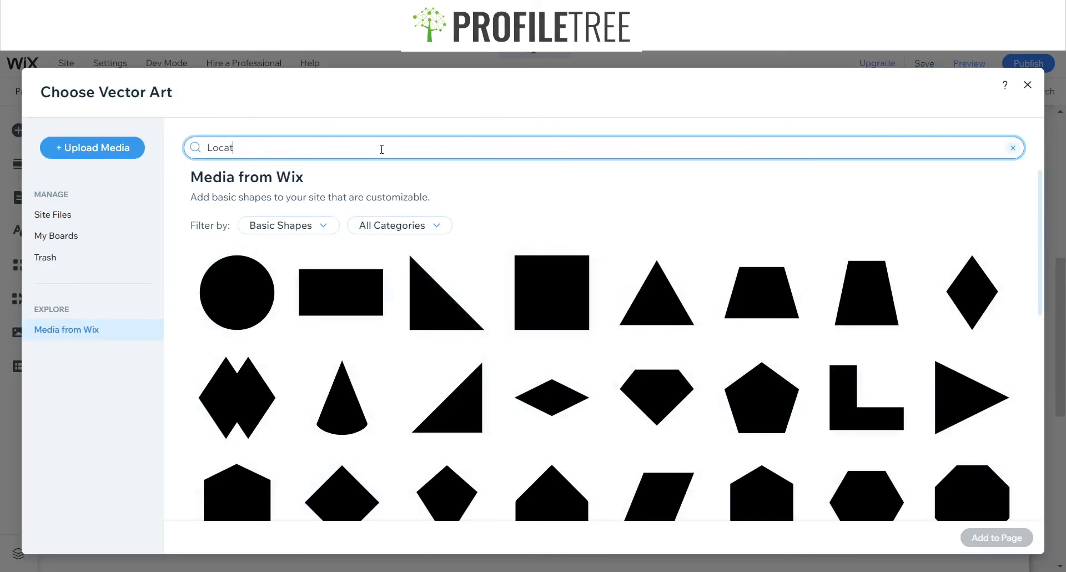
type("ion")
key("Return")
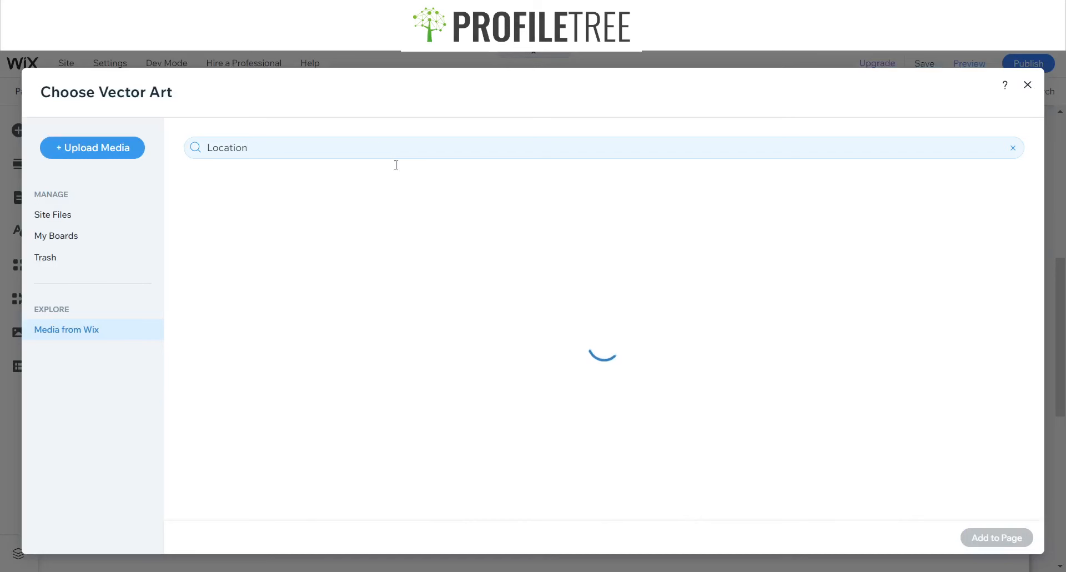
left_click(239, 333)
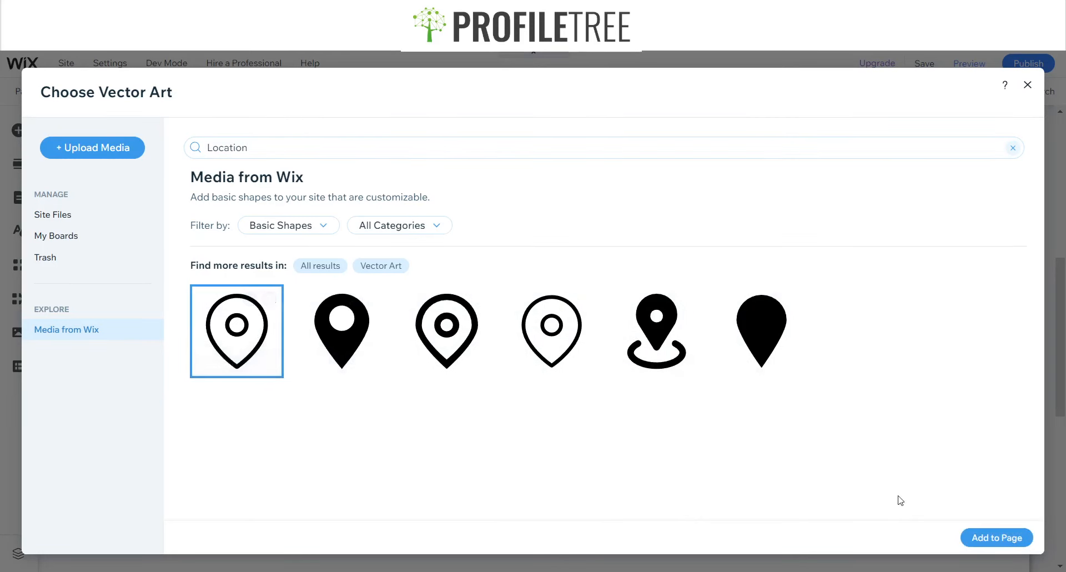
left_click(996, 538)
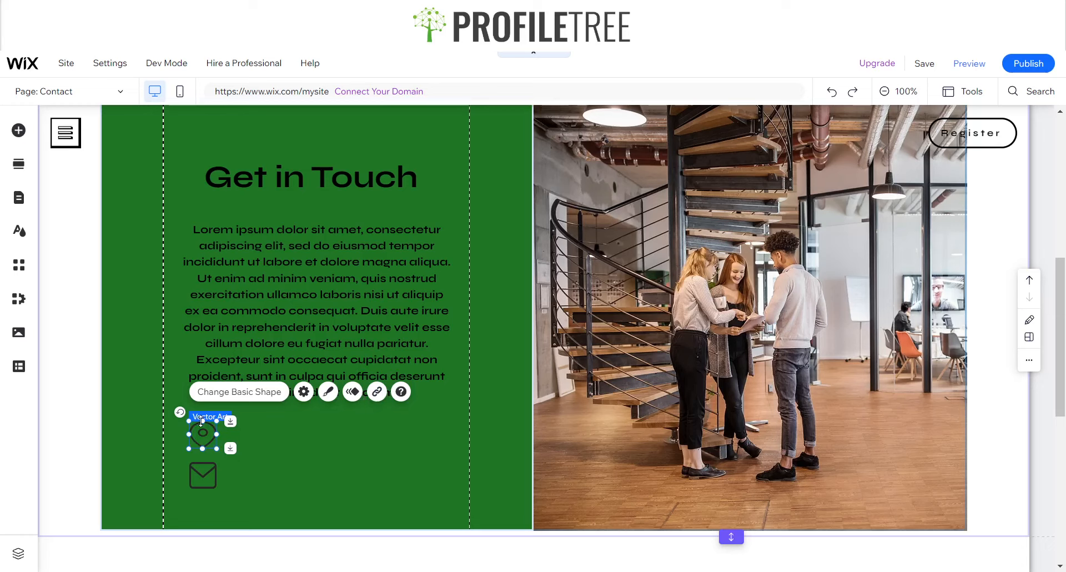
- Adjust the location pin, then reshape the envelope icon to a flatter rectangle and shrink it beneath the pin
left_click_drag(202, 421, 206, 436)
left_click(209, 475)
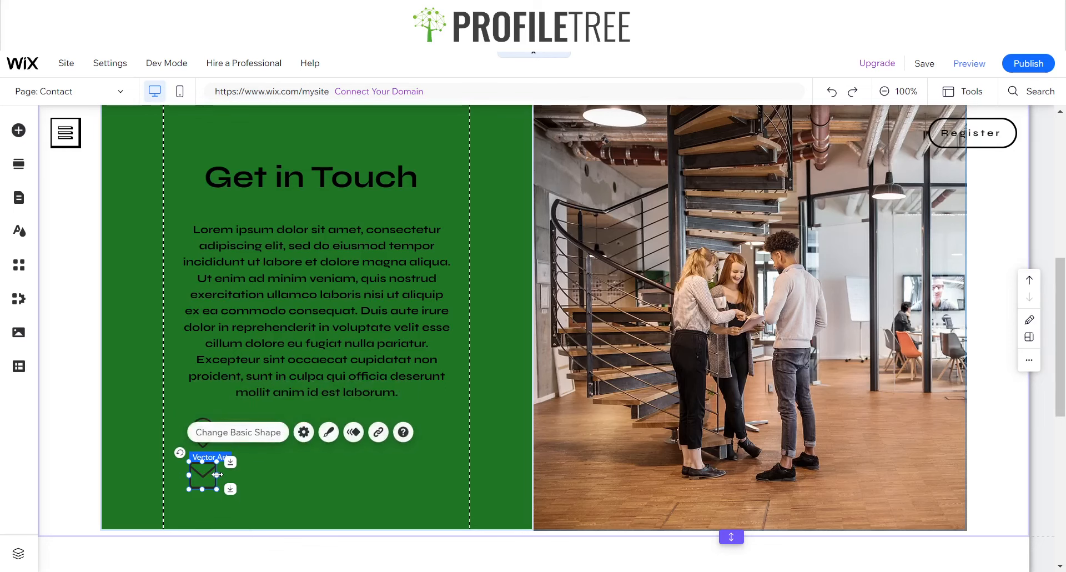
mouse_move(225, 475)
left_mouse_down()
mouse_move(207, 467)
mouse_move(210, 474)
left_mouse_up()
left_click(303, 485)
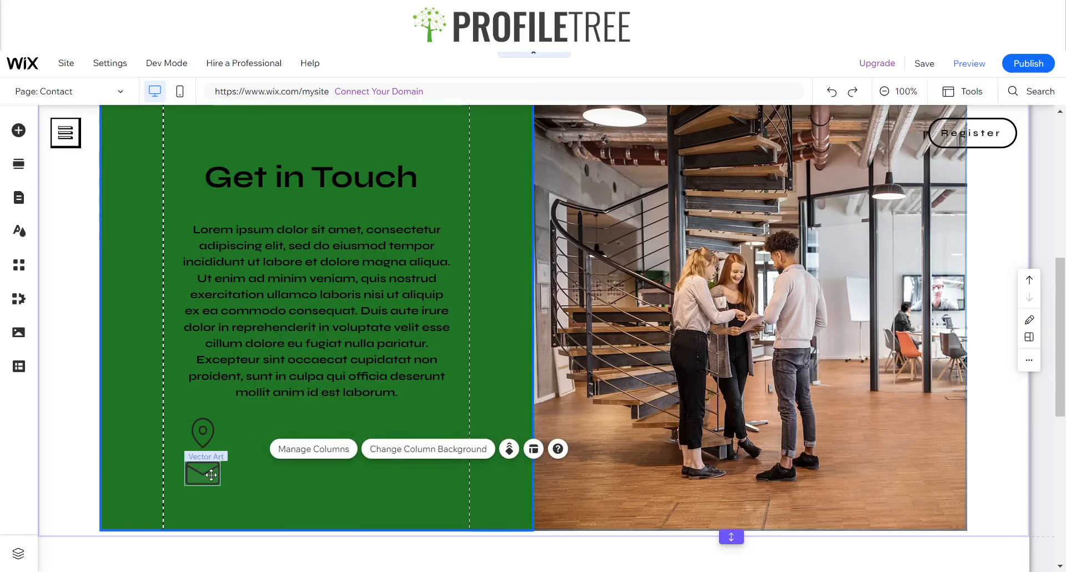
left_click(201, 472)
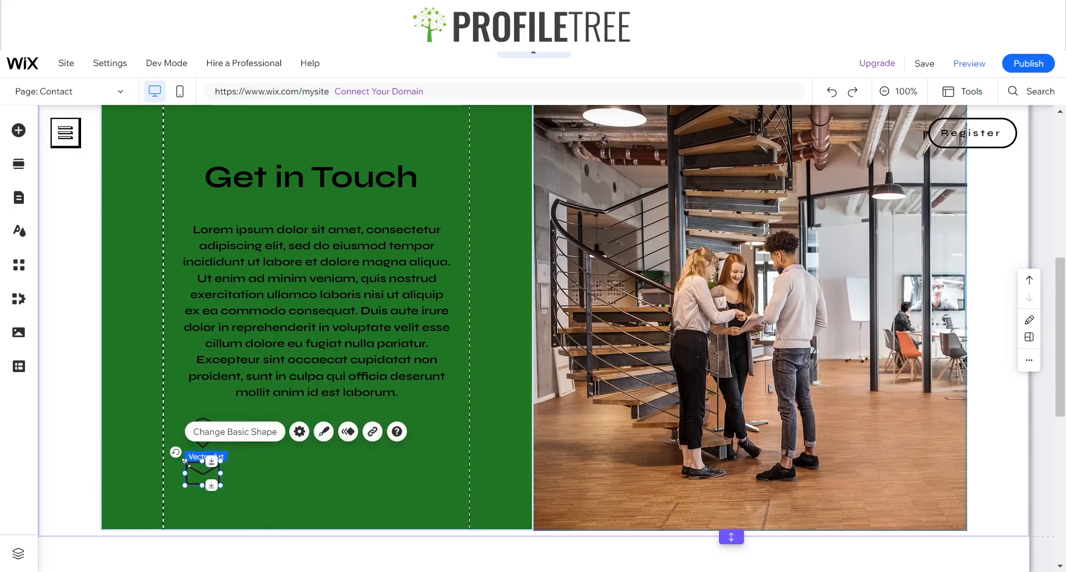
left_click_drag(186, 462, 200, 476)
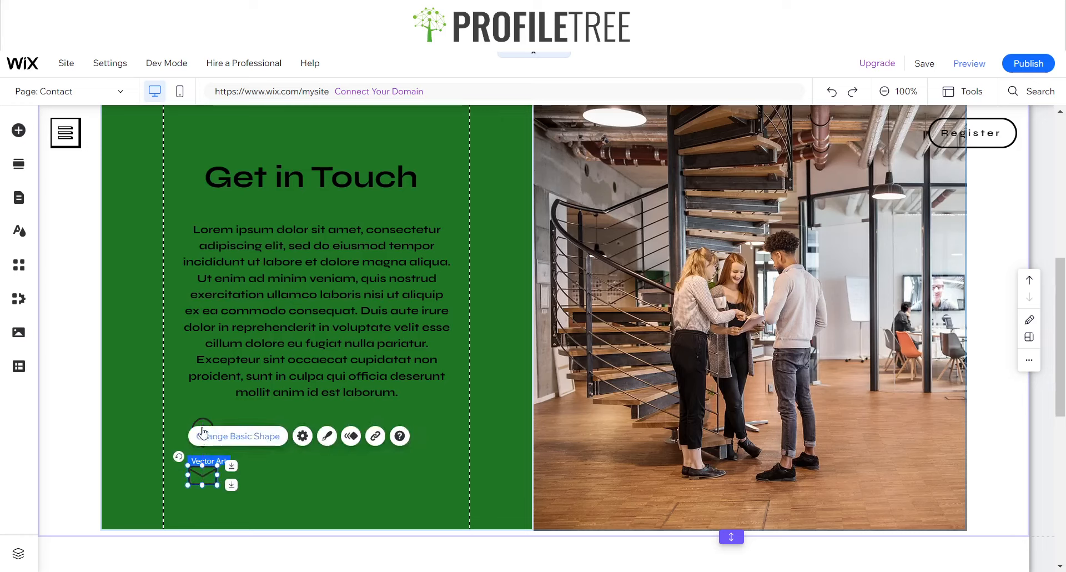
- Shrink the location pin slightly and line up the envelope icon directly beneath it
left_click(195, 421)
left_click_drag(192, 417, 205, 473)
left_click(195, 471)
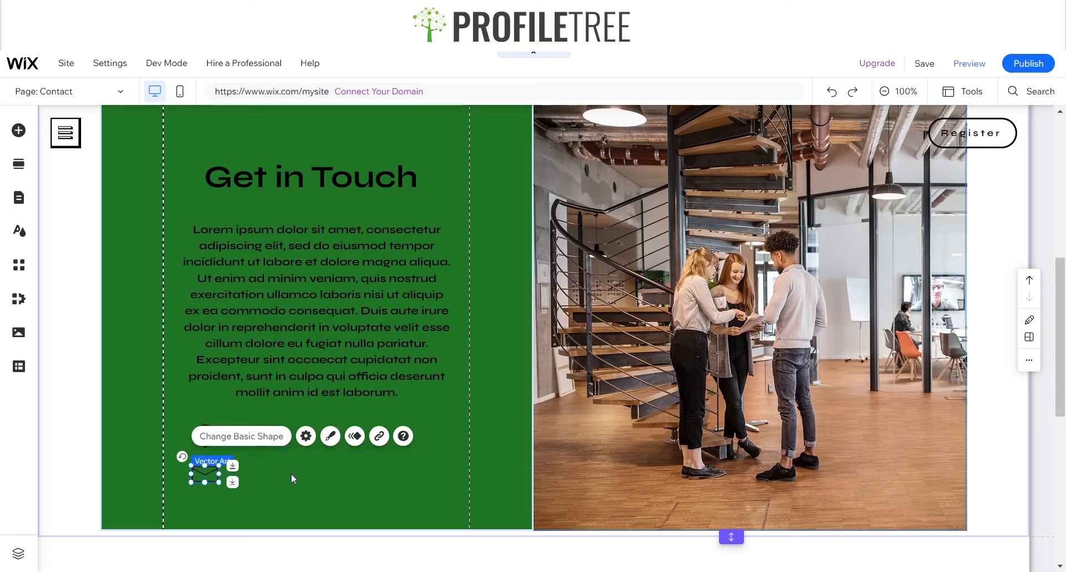
left_click(293, 479)
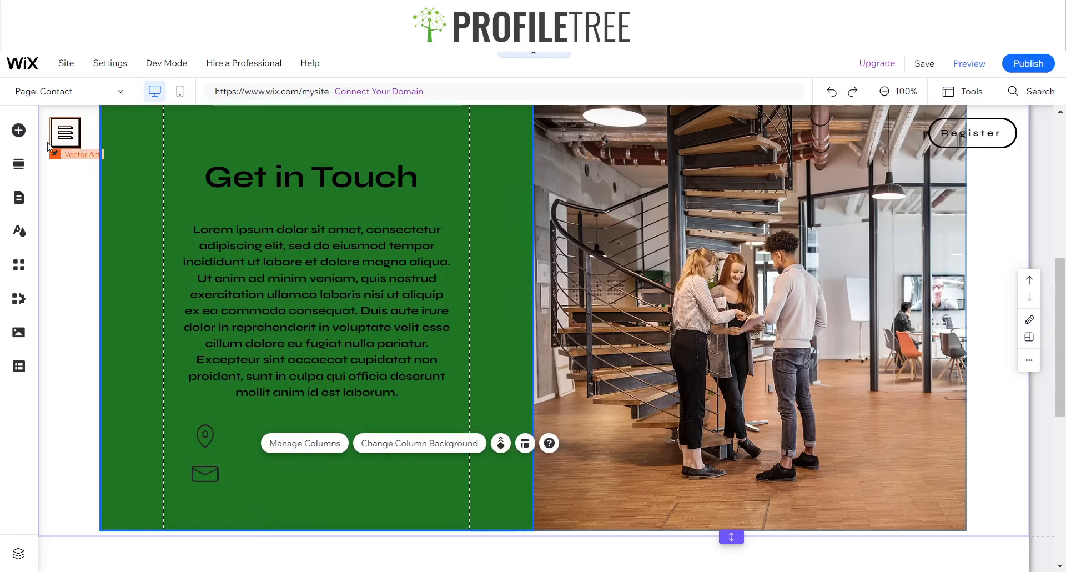
- Copy the green column's paragraph into the Contact section above and shorten the copy to "Lorem ipsum dolor sit amet"
scroll(478, 309, "up", 7)
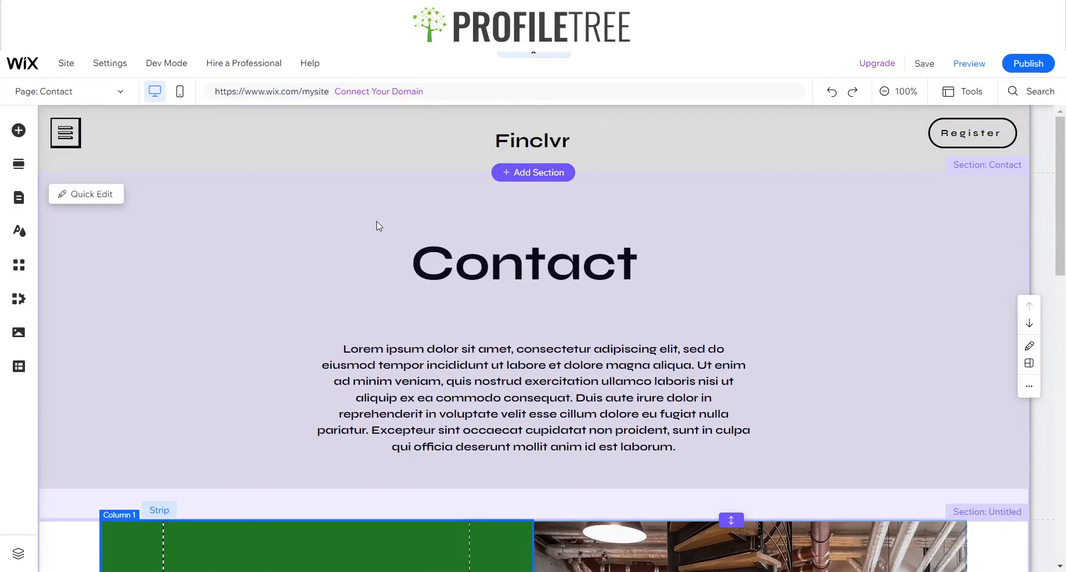
scroll(376, 221, "down", 10)
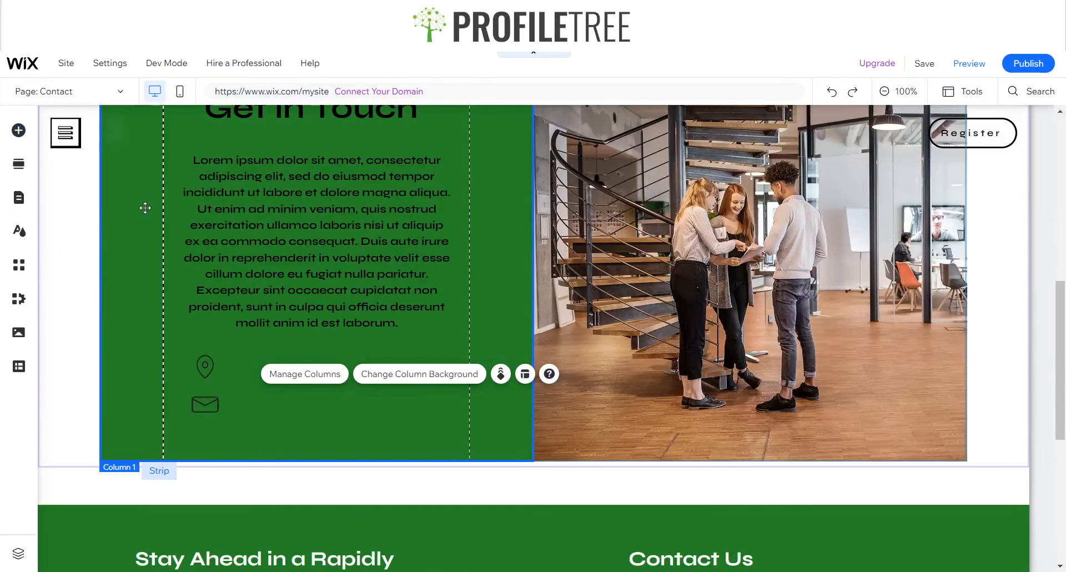
left_click(293, 211)
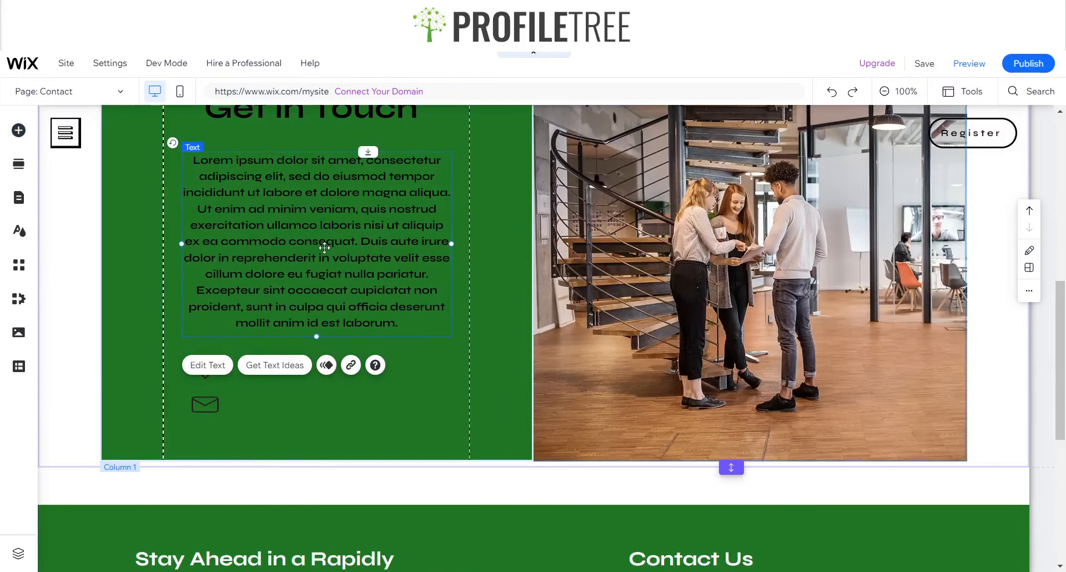
scroll(419, 364, "up", 6)
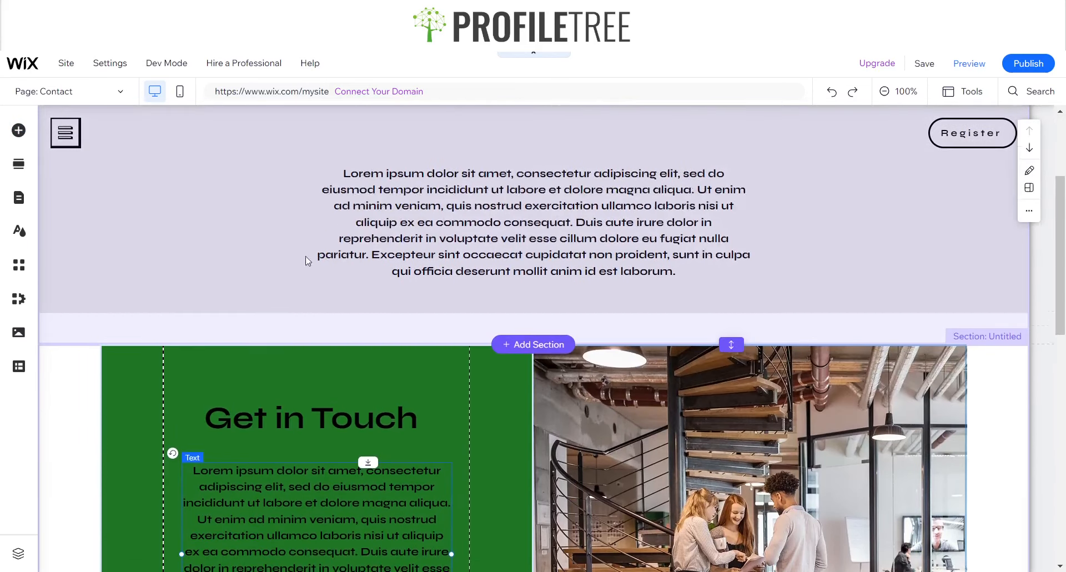
key("ctrl+v")
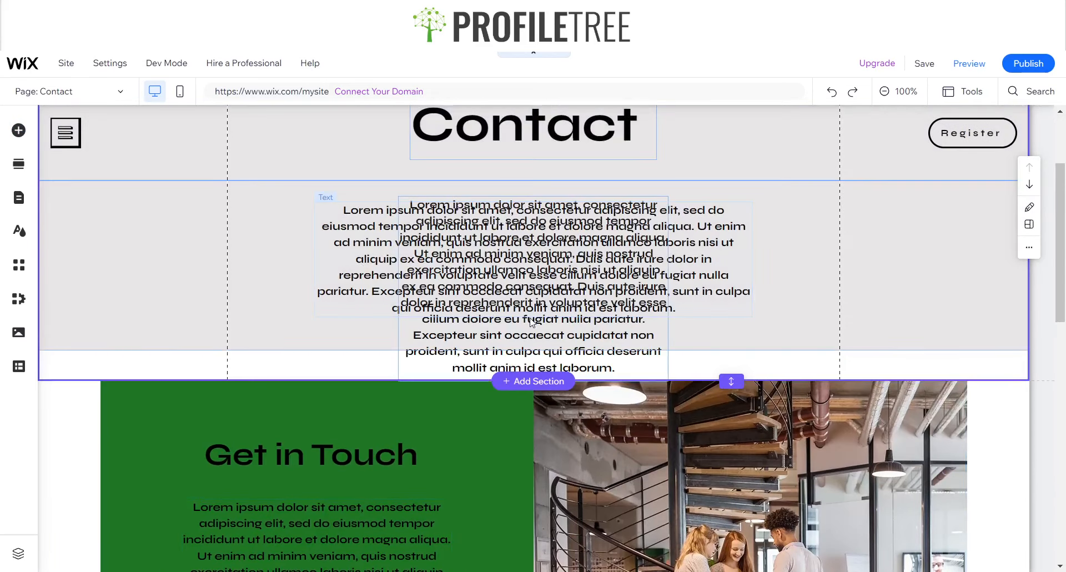
double_click(562, 346)
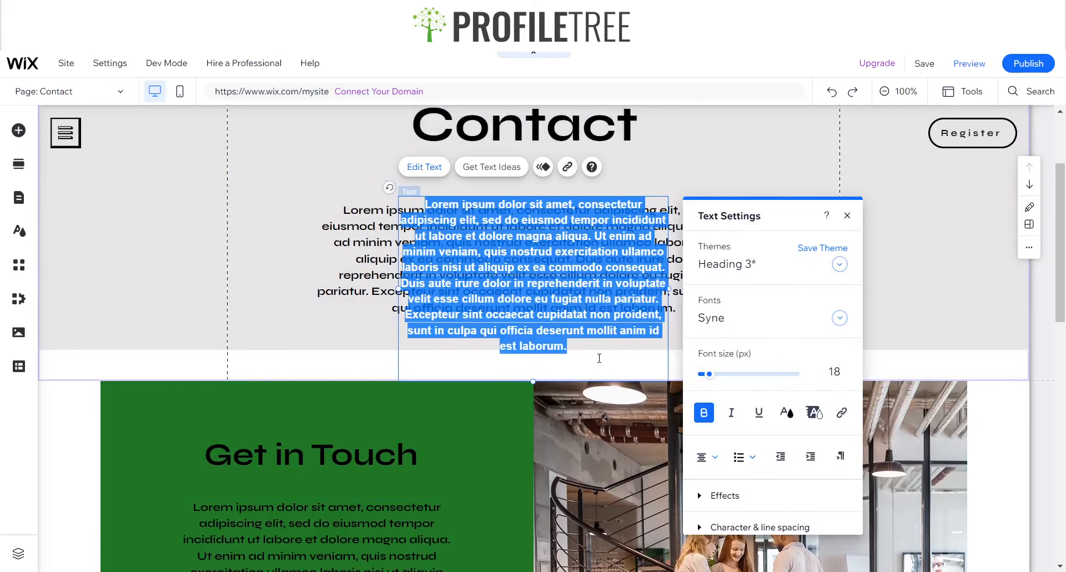
left_click(609, 358)
left_click_drag(600, 353, 578, 205)
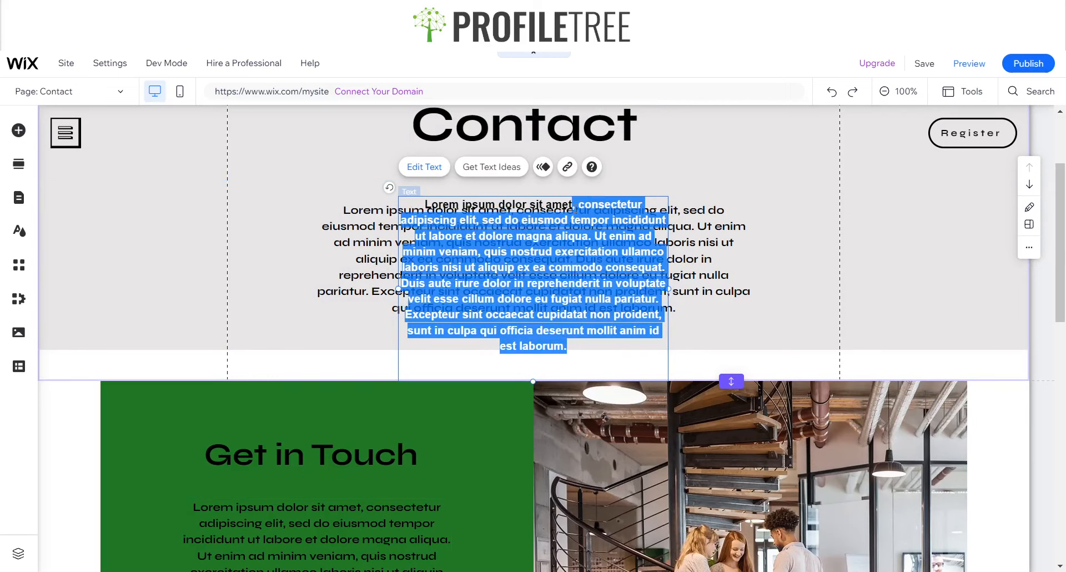
key("BackSpace")
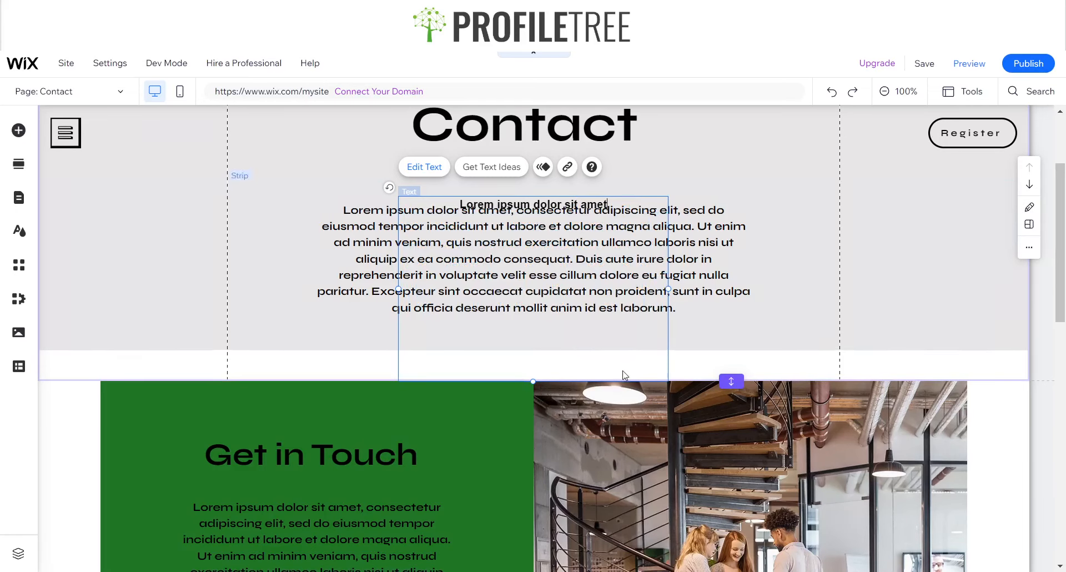
- Reduce the shortened text's box to one line, narrow it, and place it in the green column beside the location pin
scroll(584, 350, "down", 2)
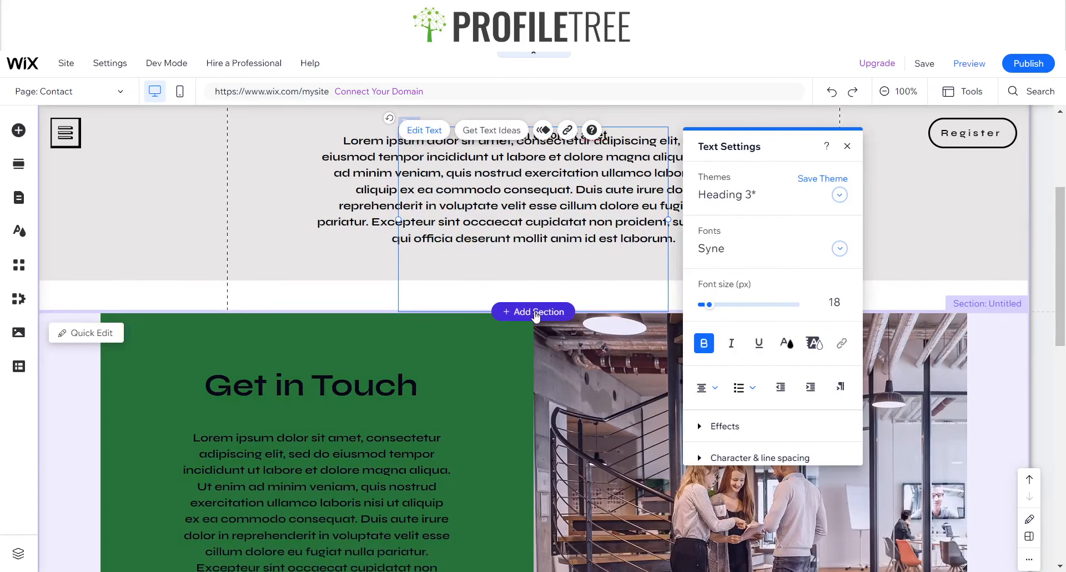
left_click(356, 262)
left_click(466, 264)
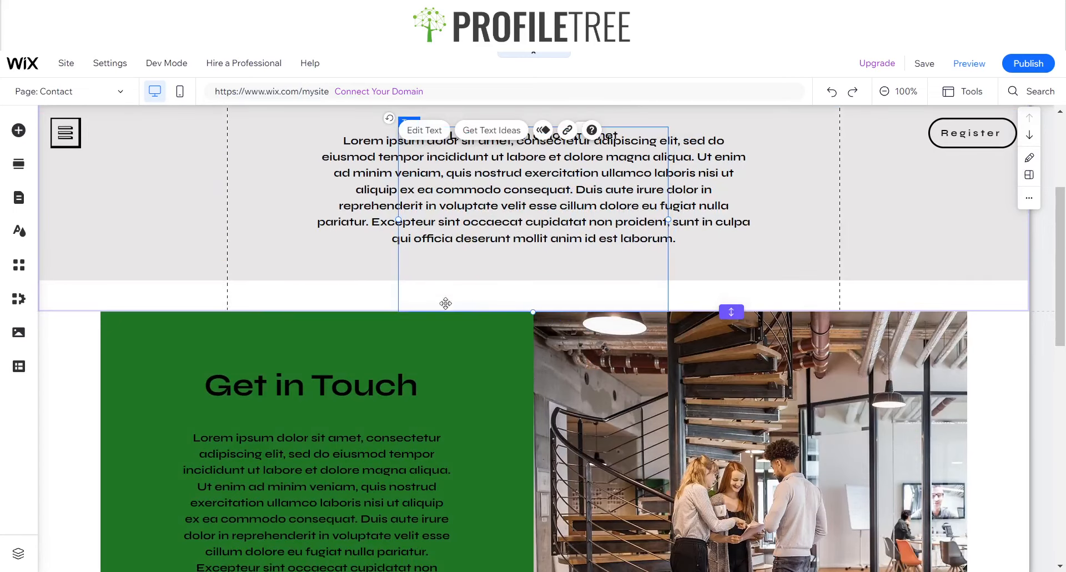
left_click_drag(446, 303, 324, 362)
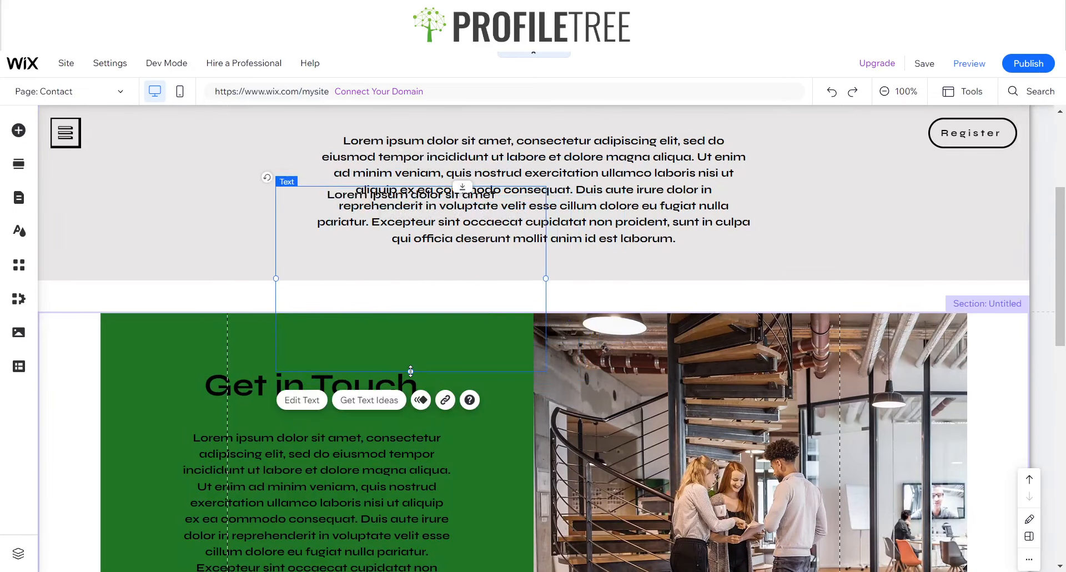
left_click_drag(407, 309, 406, 206)
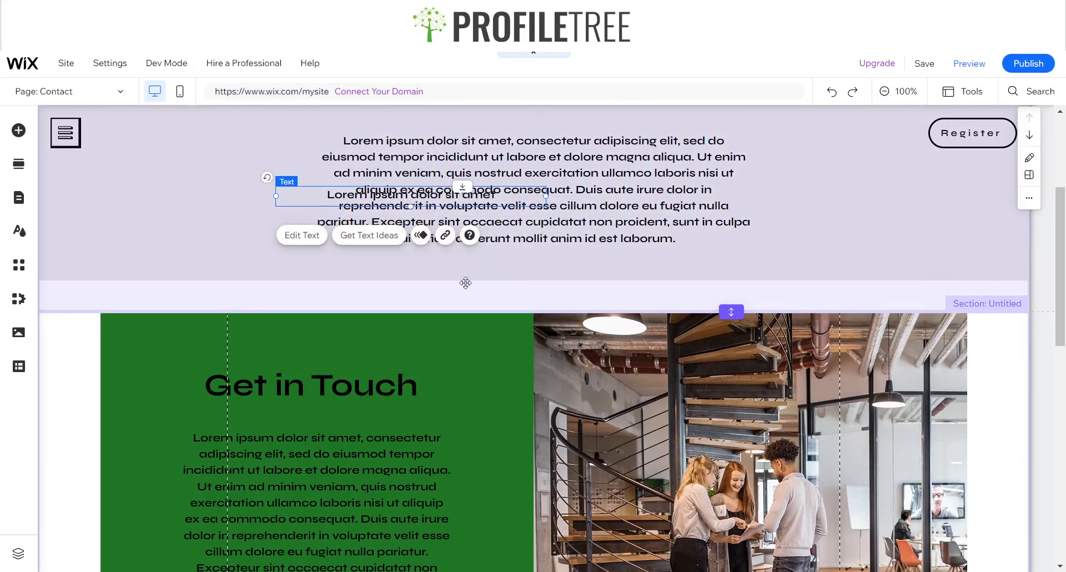
left_click_drag(465, 283, 455, 516)
scroll(453, 455, "down", 3)
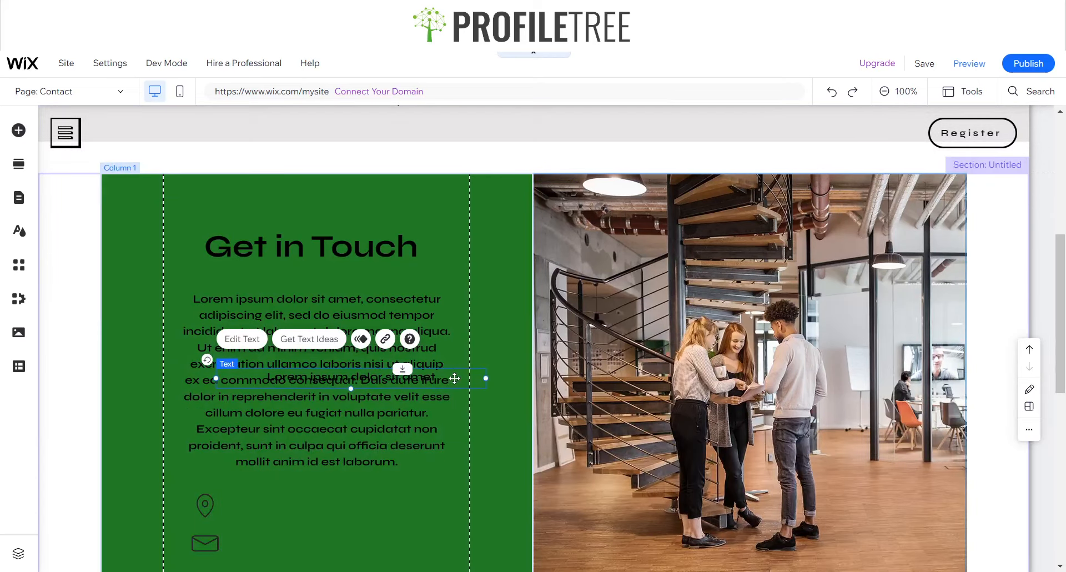
mouse_move(455, 378)
left_mouse_down()
mouse_move(457, 507)
mouse_move(485, 507)
mouse_move(428, 508)
left_mouse_up()
scroll(385, 423, "down", 3)
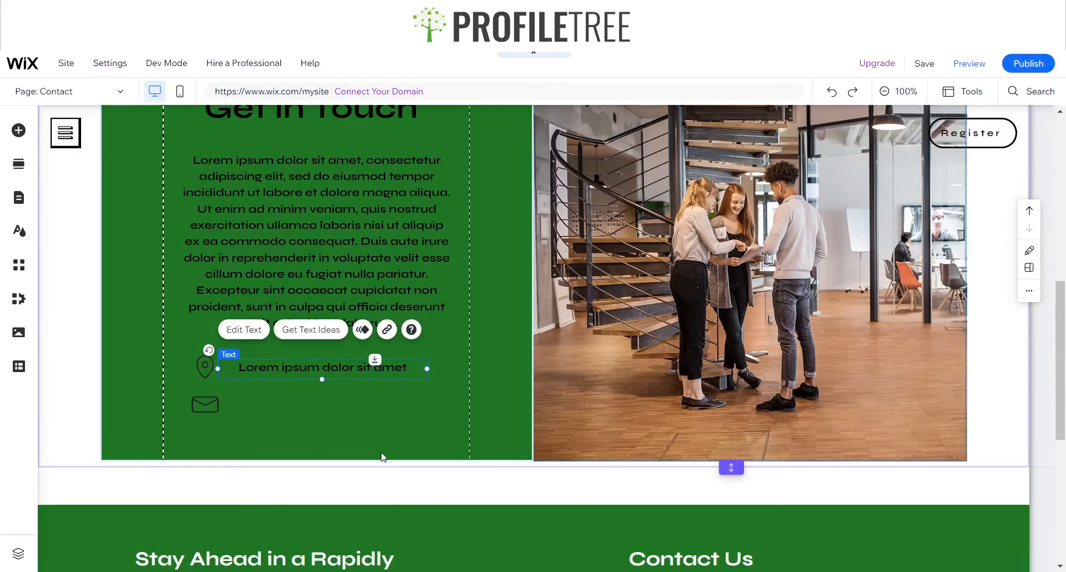
- Duplicate the "Lorem ipsum dolor sit amet" line and place the copy beside the envelope icon
left_click(351, 428)
key("ctrl+v")
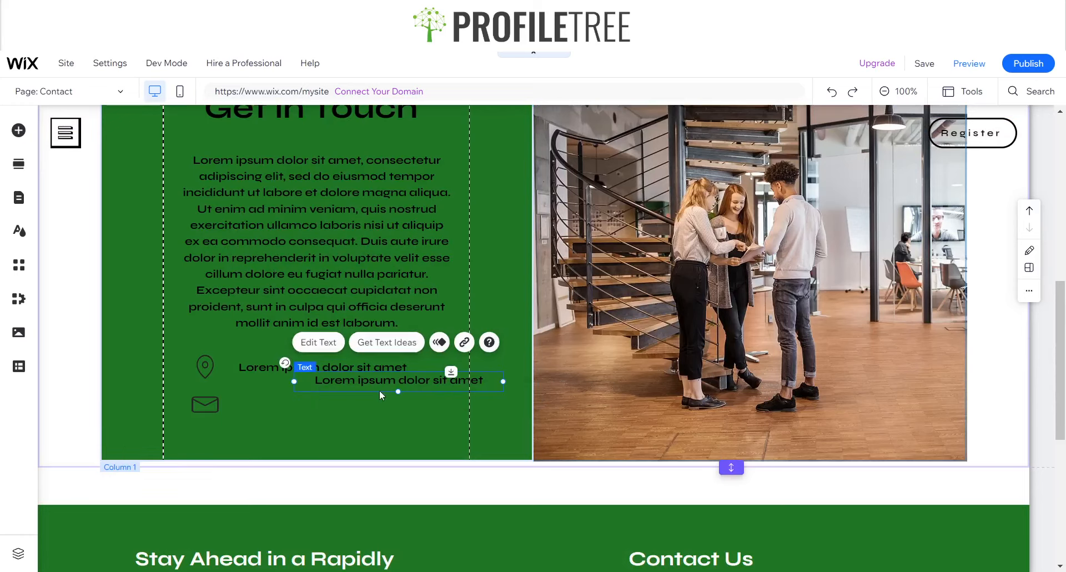
left_click_drag(358, 391, 337, 407)
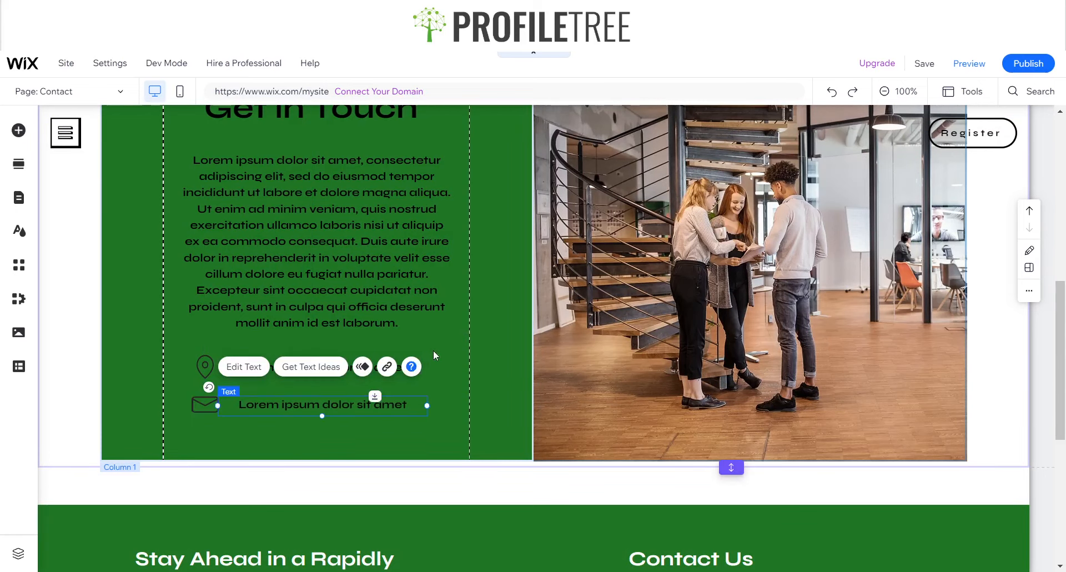
left_click(449, 385)
- Duplicate the whole "Get in Touch" section with its green column and office image
scroll(388, 274, "up", 2)
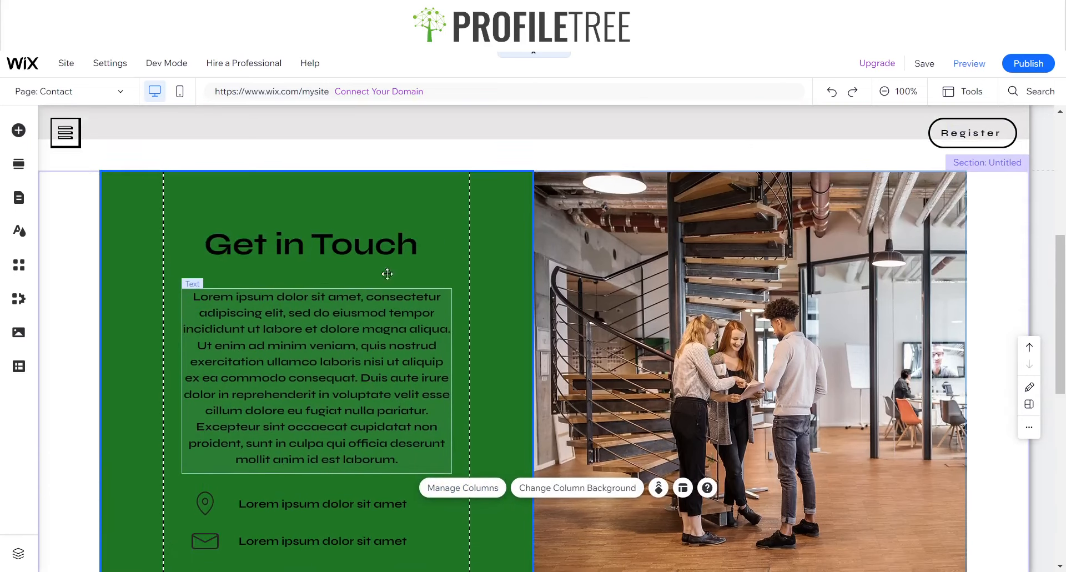
scroll(498, 357, "down", 2)
scroll(422, 303, "down", 2)
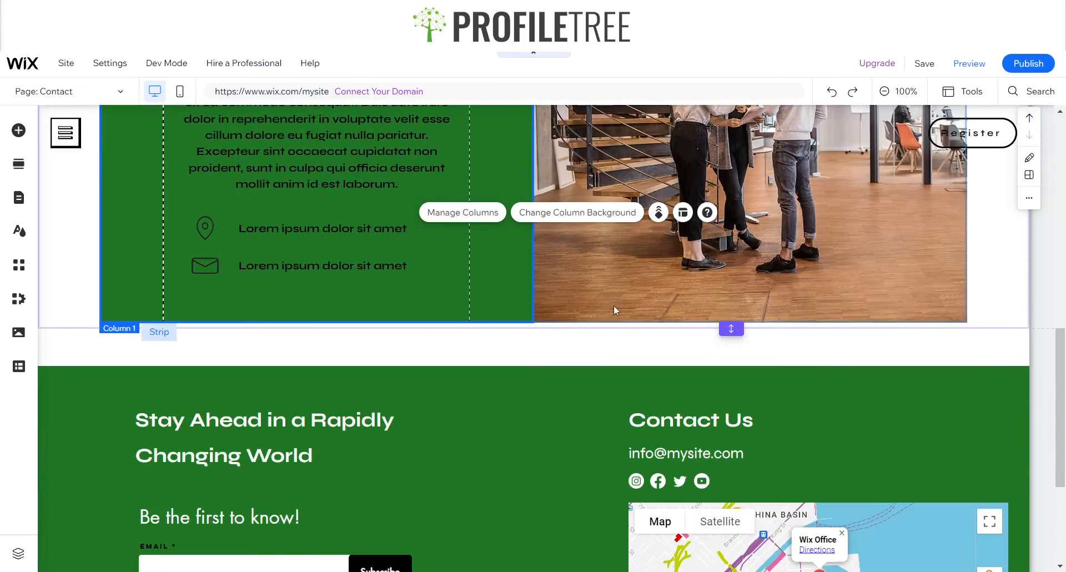
scroll(566, 267, "up", 1)
scroll(610, 244, "up", 2)
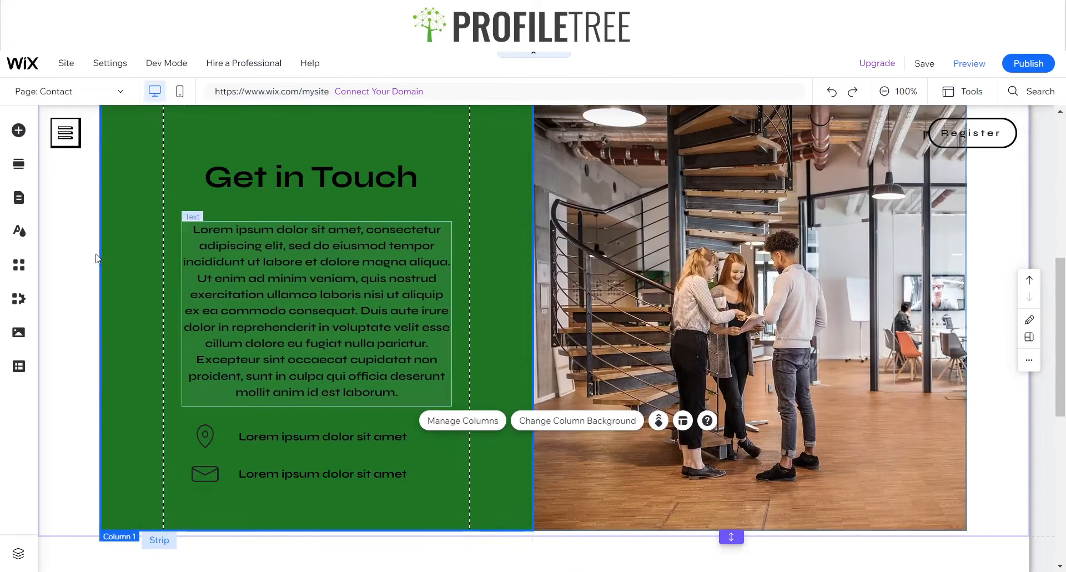
left_click(53, 269)
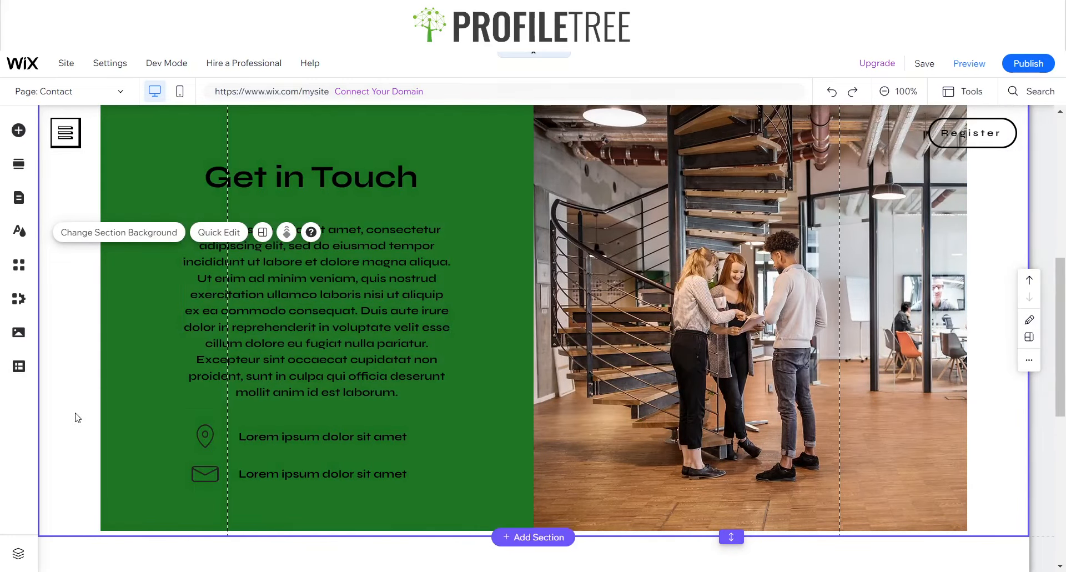
left_click(76, 419)
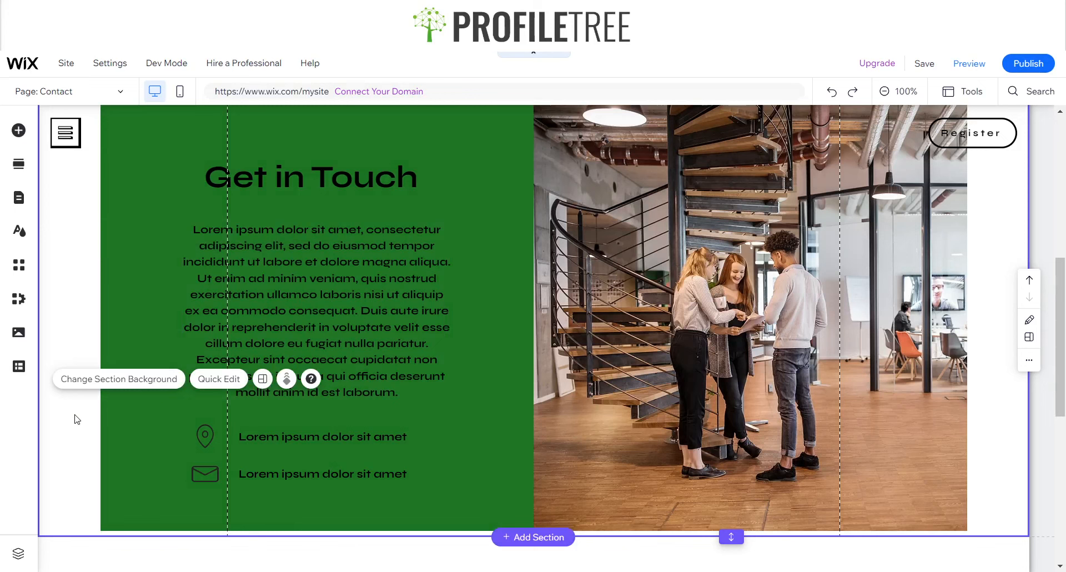
key("ctrl+d")
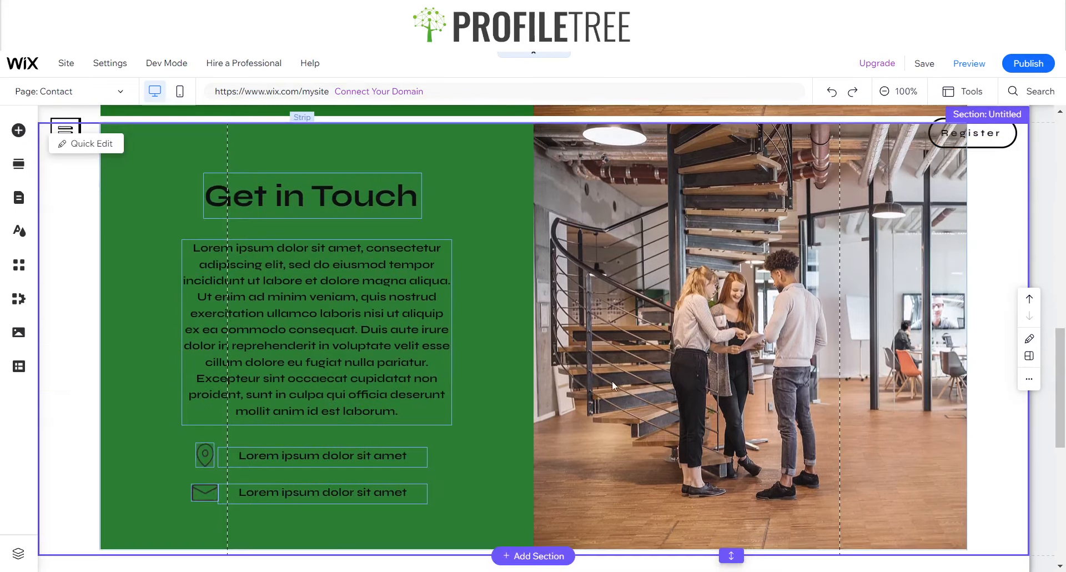
- Remove the extra space between the original "Get in Touch" section and its duplicate below
scroll(594, 320, "up", 3)
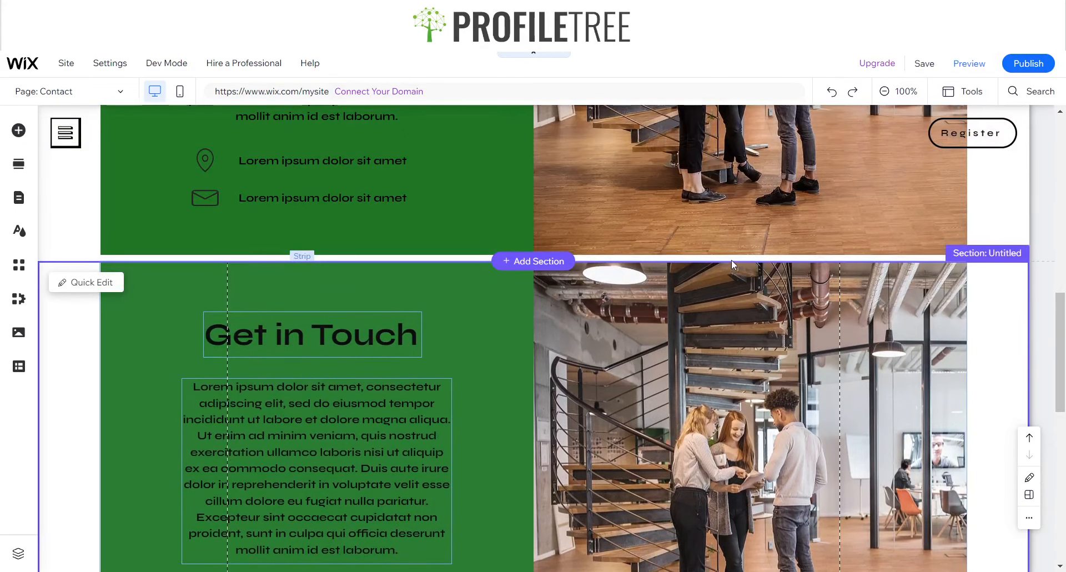
double_click(731, 259)
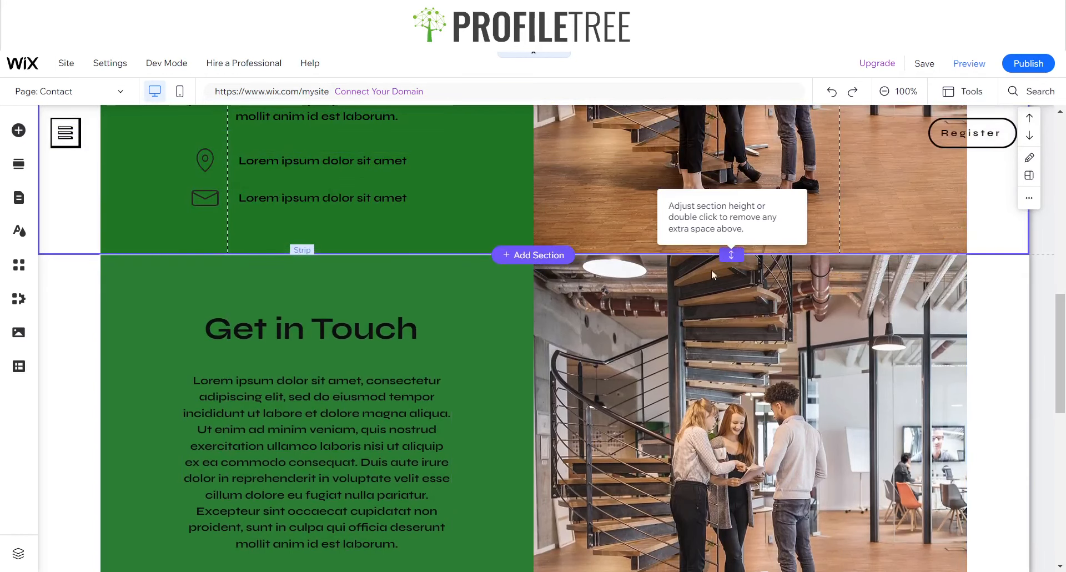
left_click(658, 370)
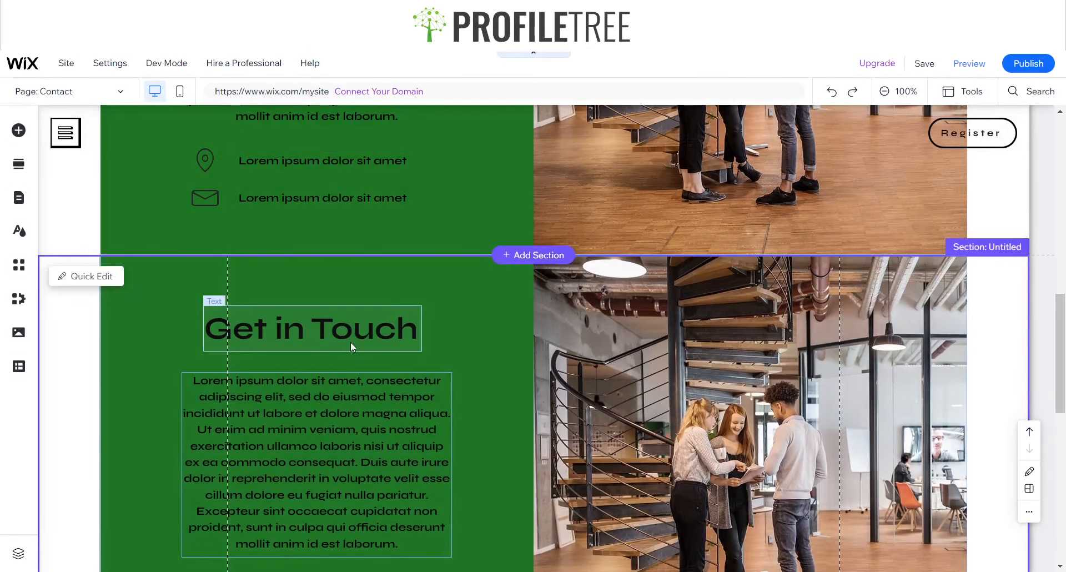
- Delete the "Get in Touch" heading and the paragraph from the duplicated section's green column
left_click(351, 342)
key("Delete")
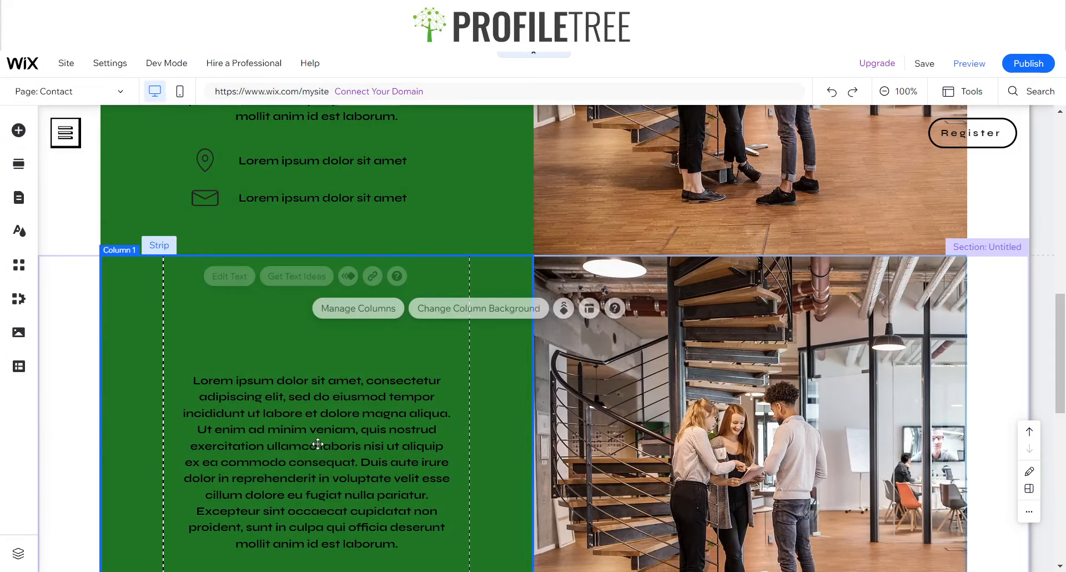
left_click(318, 443)
key("Delete")
- Delete both contact text lines and the envelope icon from the duplicated section's green column
scroll(306, 437, "down", 3)
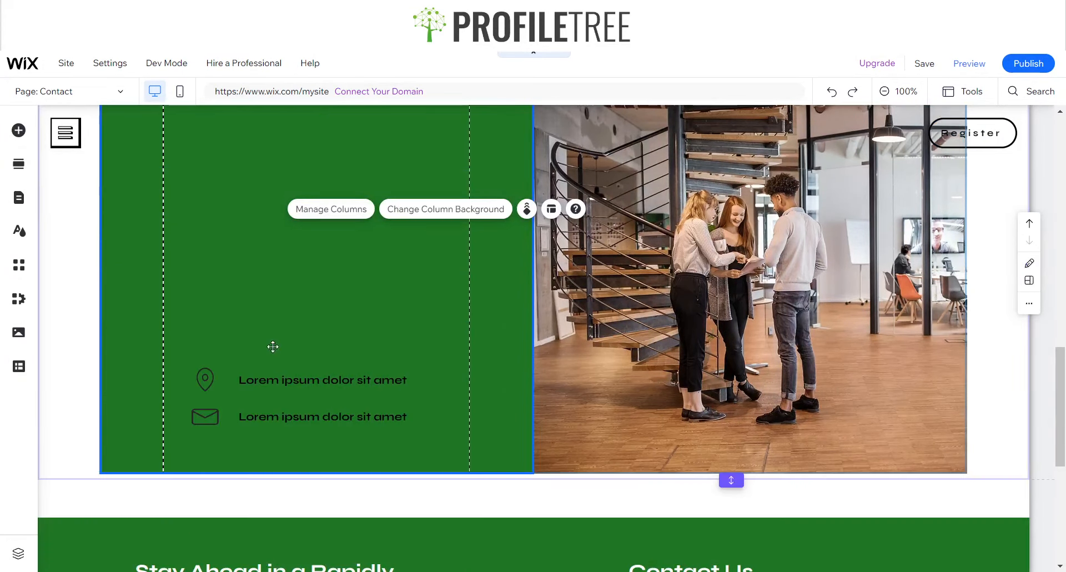
left_click(274, 401)
key("Delete")
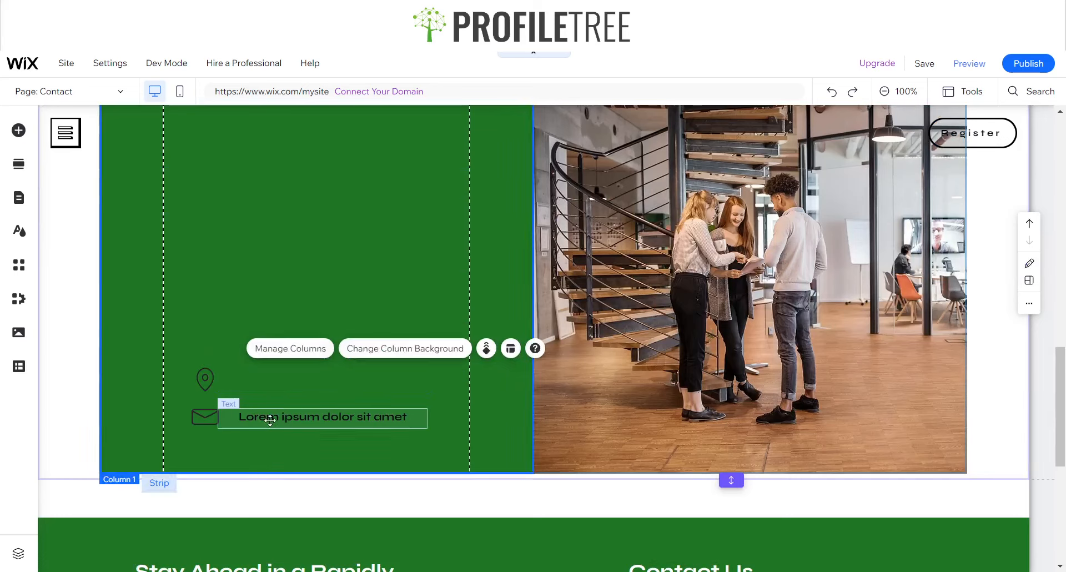
left_click(266, 418)
key("Delete")
left_click(213, 415)
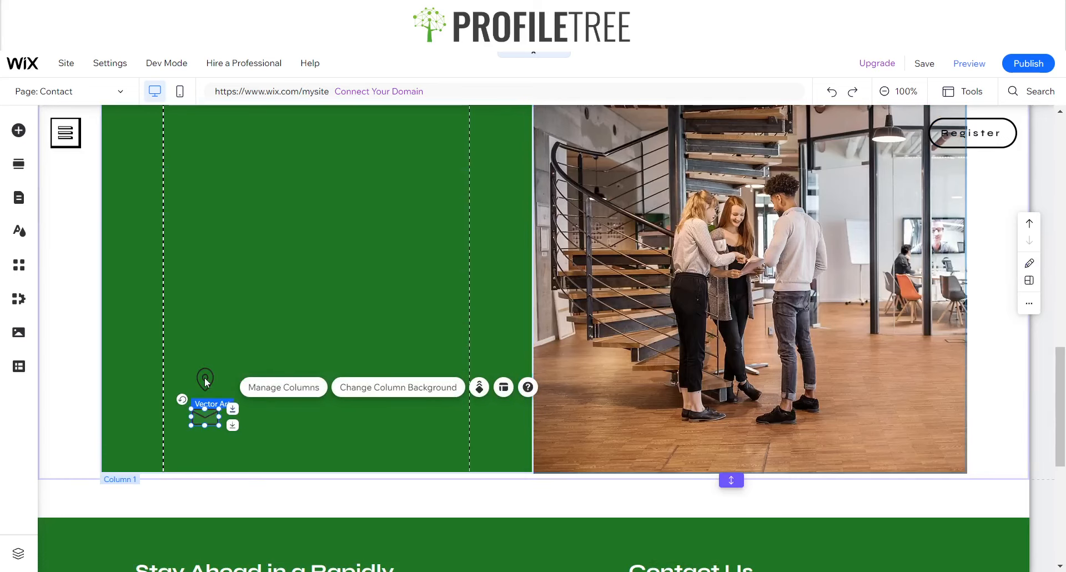
key("Delete")
left_click(252, 324)
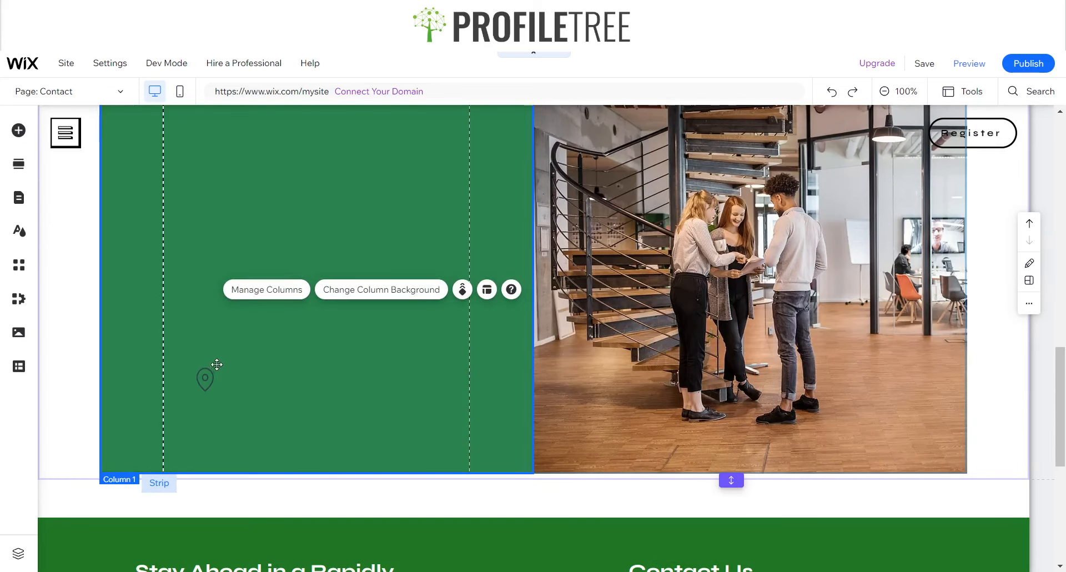
left_click(206, 381)
key("Delete")
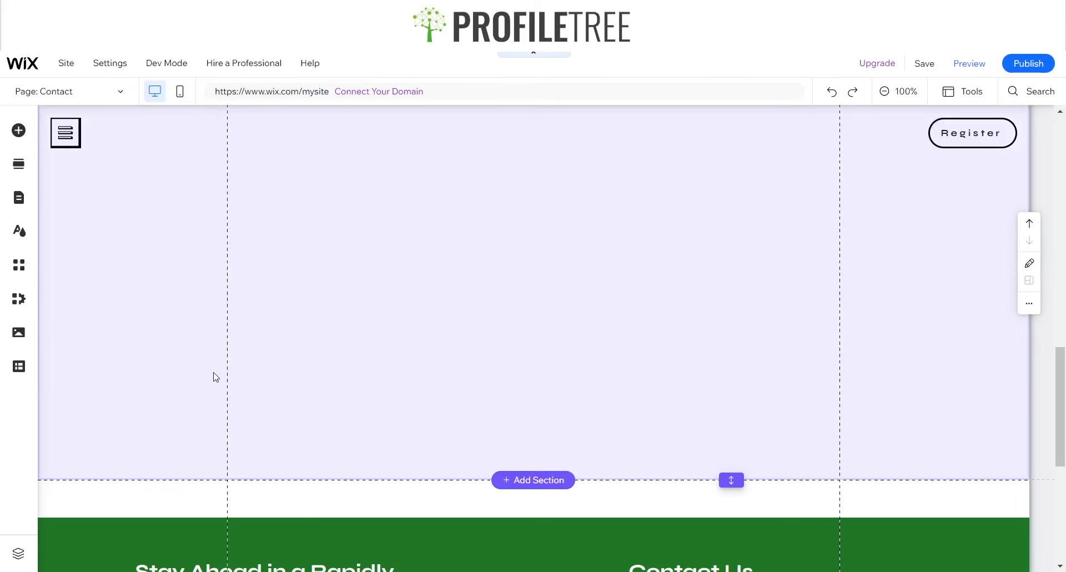
key("ctrl+z")
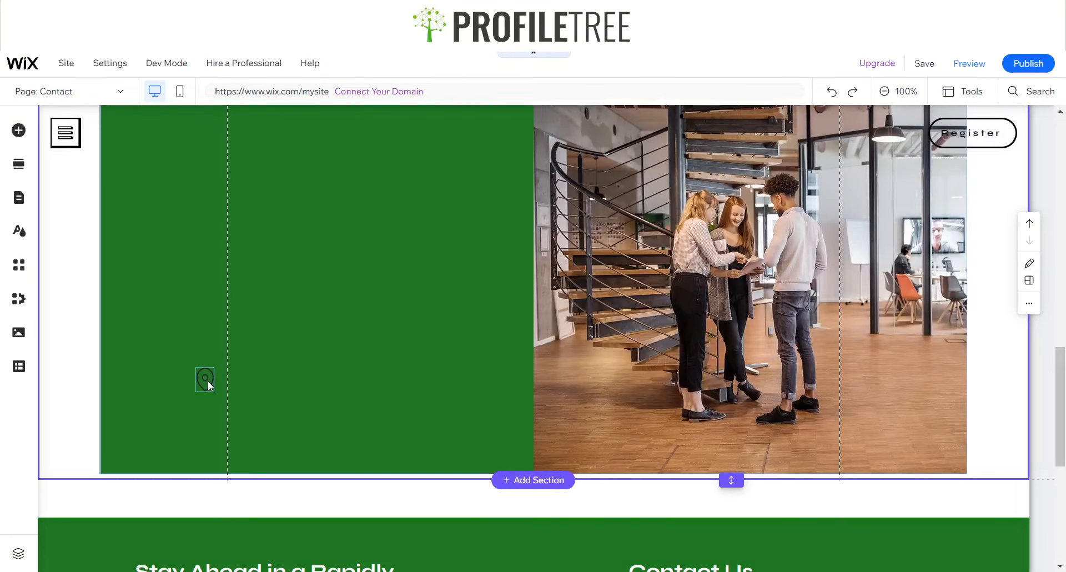
- Delete the location pin from the duplicated section's green column and select the column with the office image
left_click(207, 380)
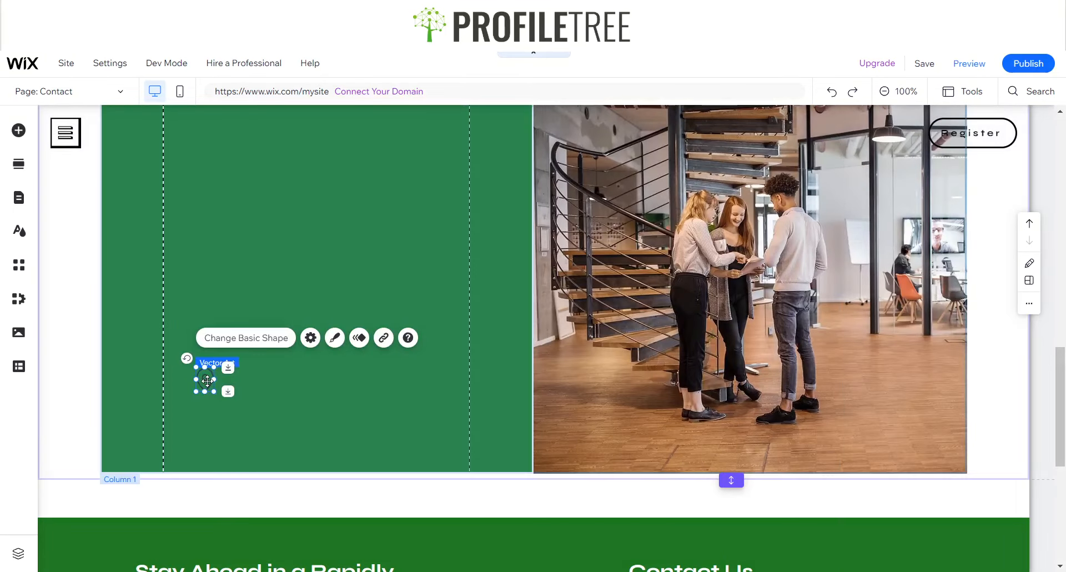
key("Delete")
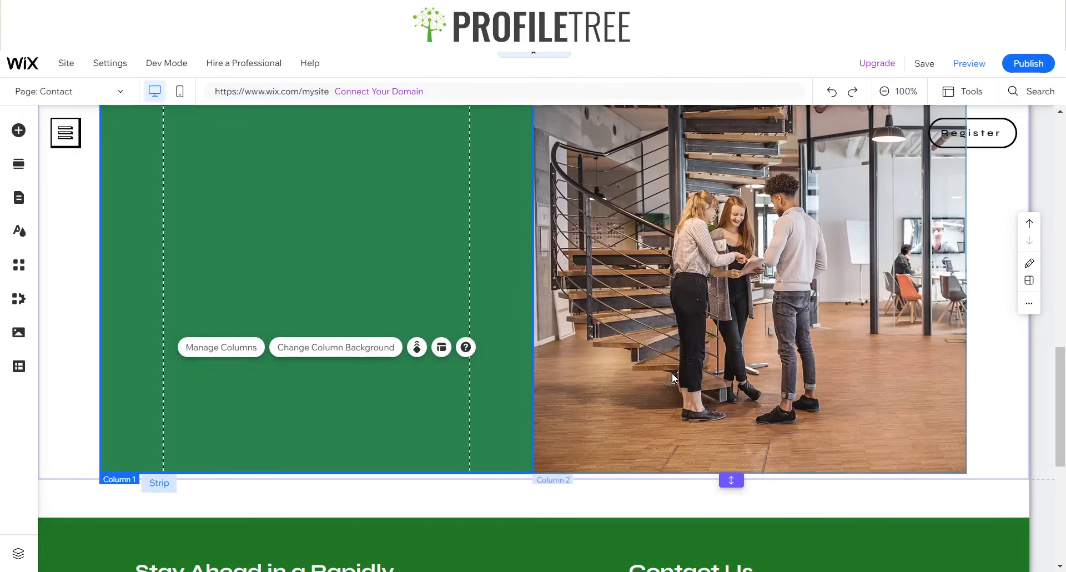
left_click(739, 348)
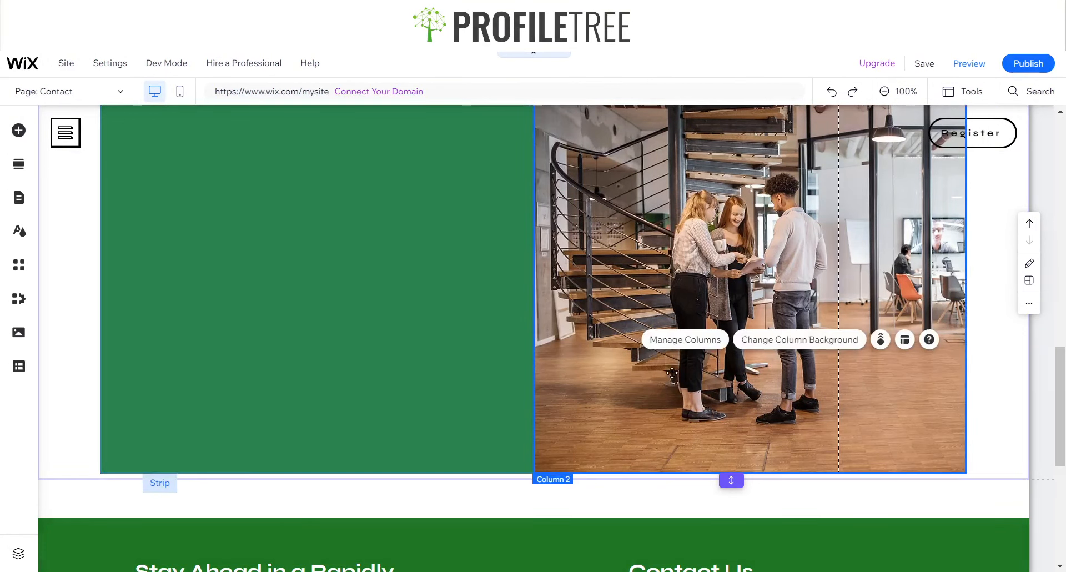
- Replace the office image background of the duplicated strip's second column with the solid green #1F7525
left_click(755, 339)
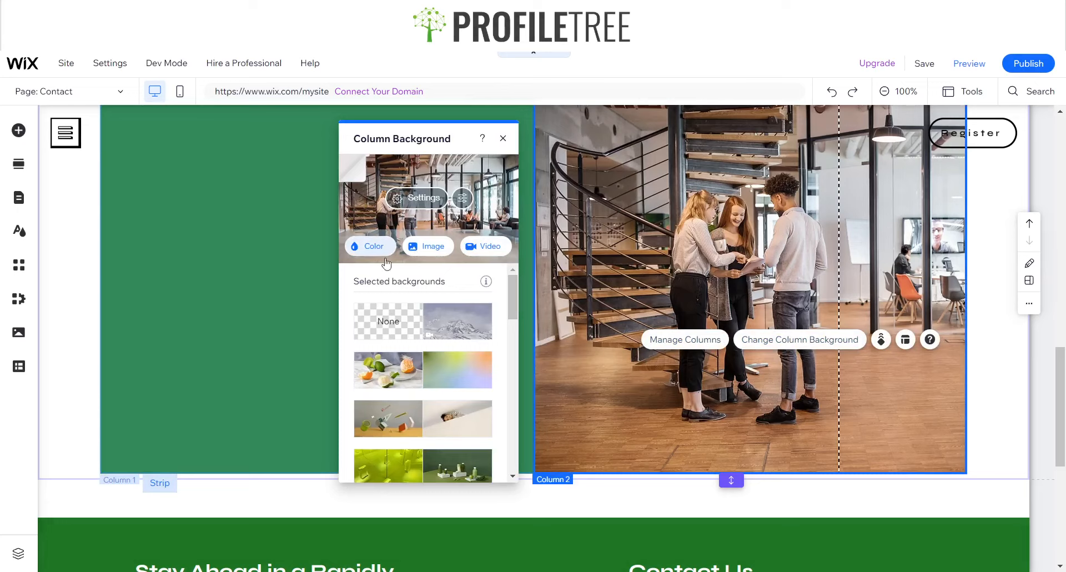
left_click(369, 246)
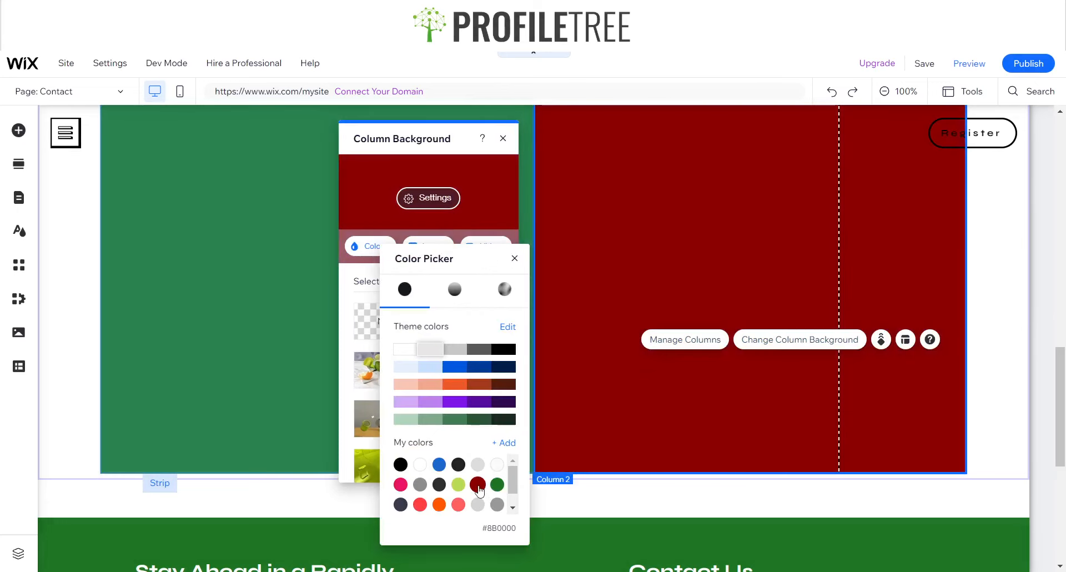
left_click(497, 485)
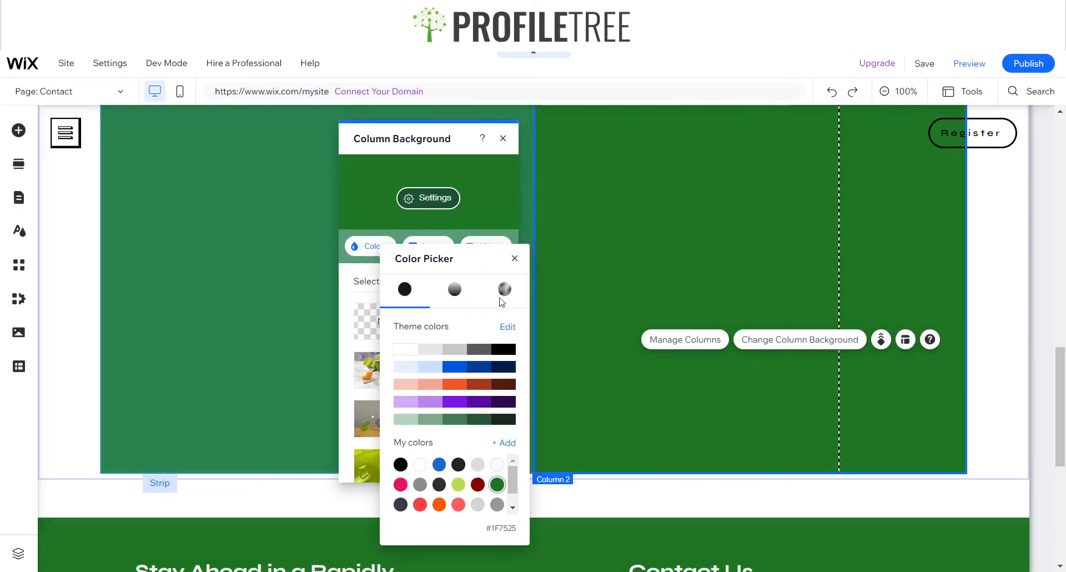
left_click(515, 259)
- Change the background of the duplicated strip's first column to white, #FFFFFF
left_click(280, 311)
left_click(403, 280)
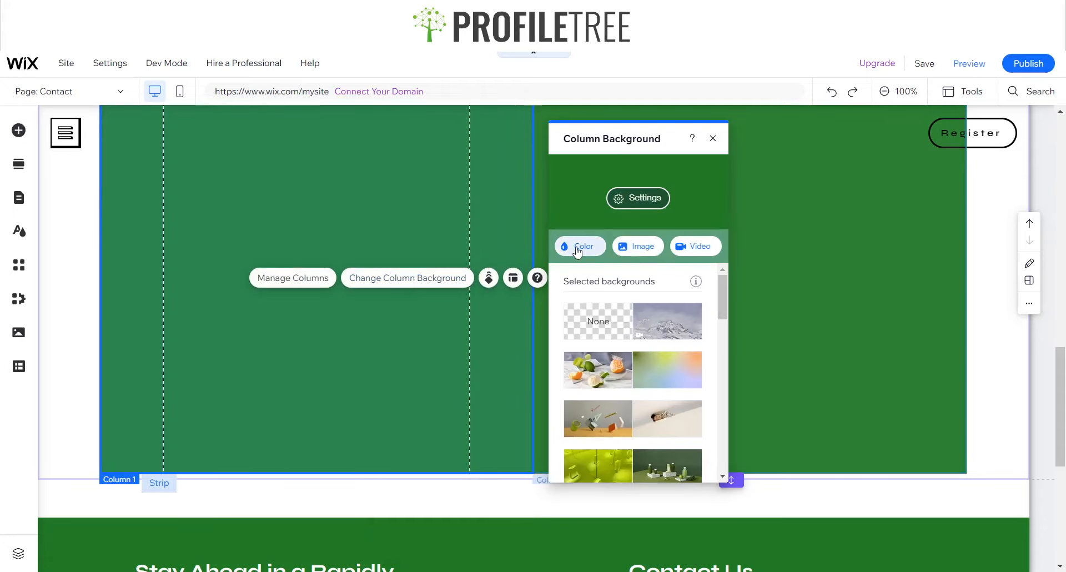
left_click(577, 250)
left_click(600, 353)
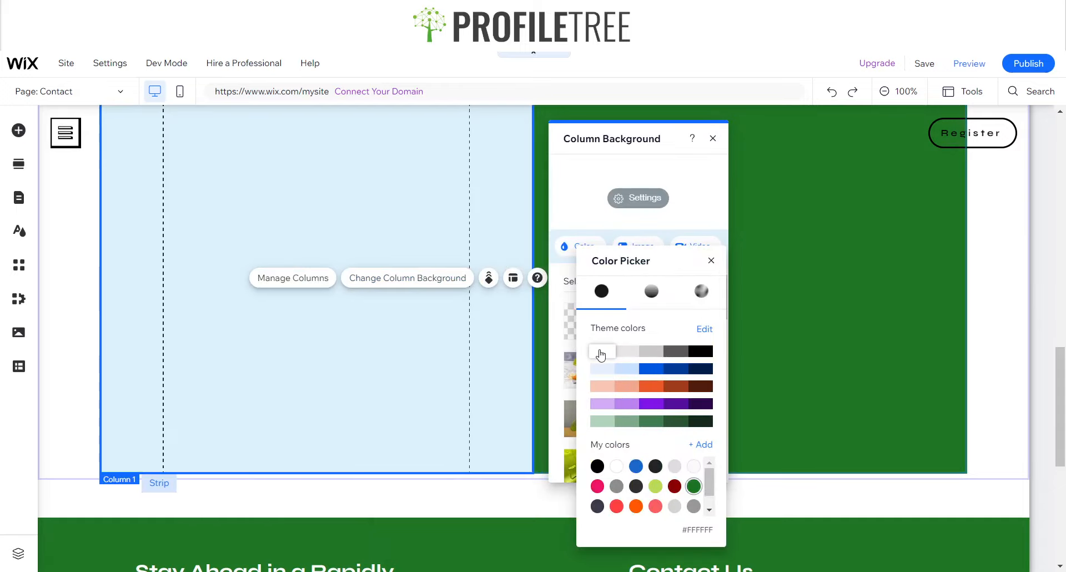
left_click(712, 260)
left_click(713, 138)
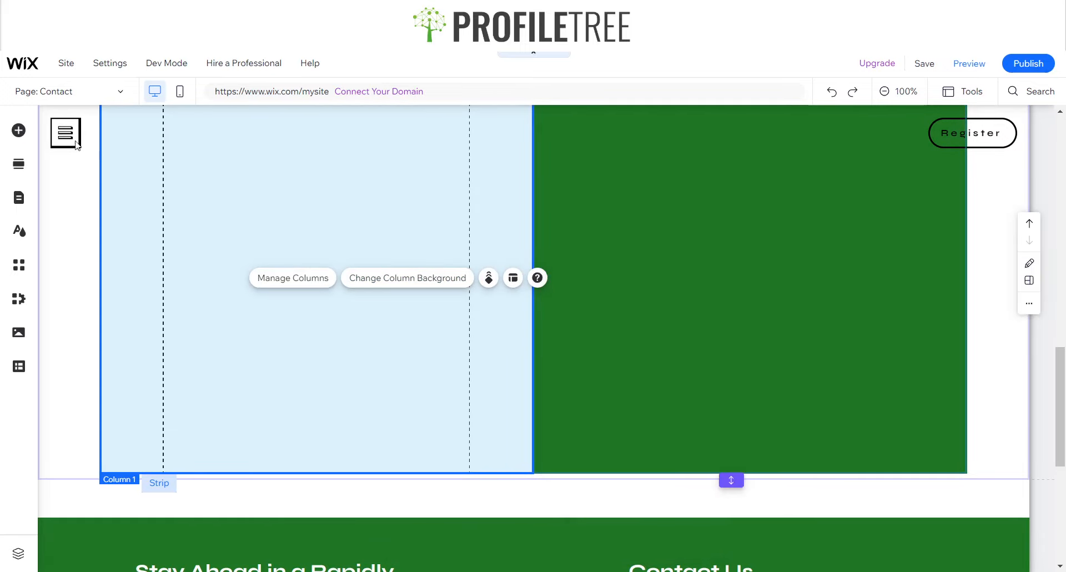
- Search the editor for "maps" and place a Google Maps element with bright blue water in the white column
left_click(19, 129)
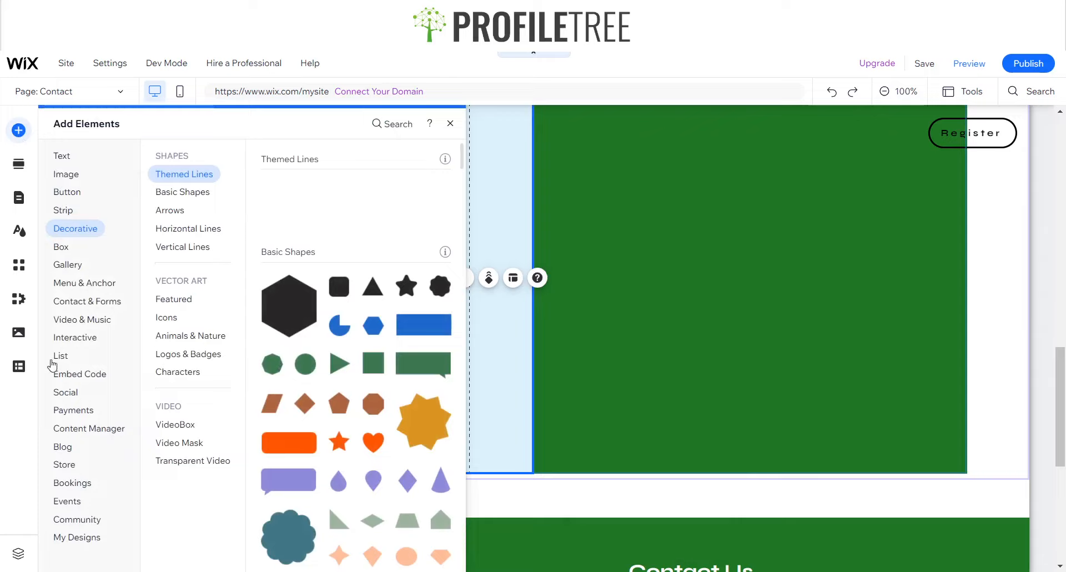
left_click(402, 127)
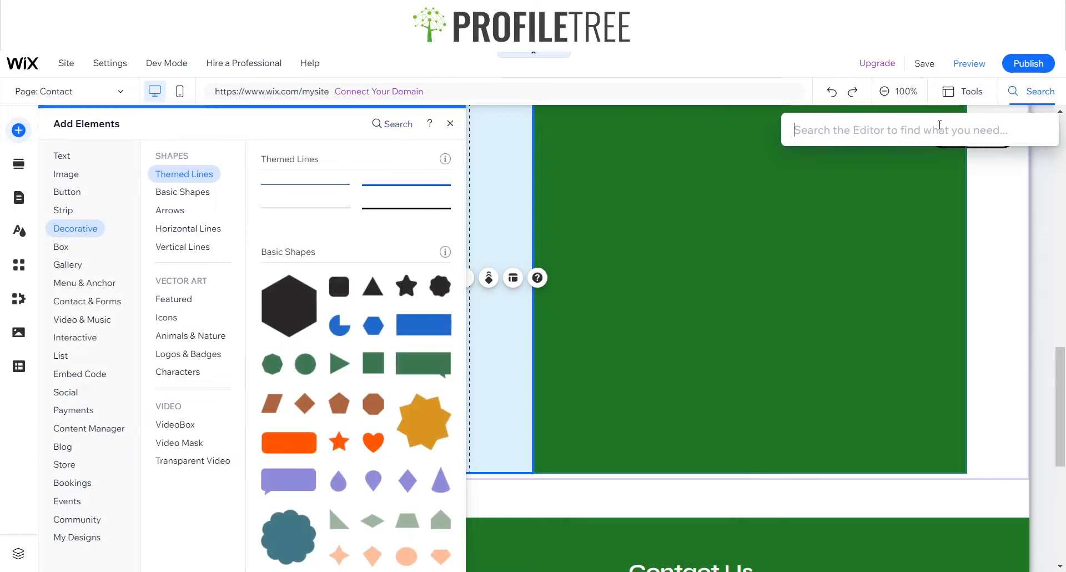
type("maps")
double_click(909, 132)
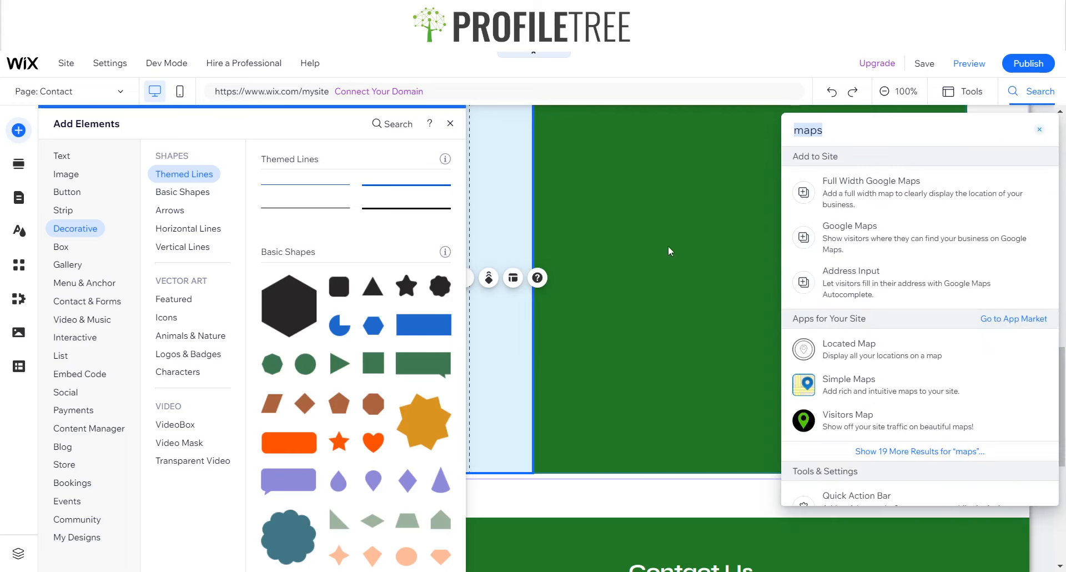
left_click(854, 240)
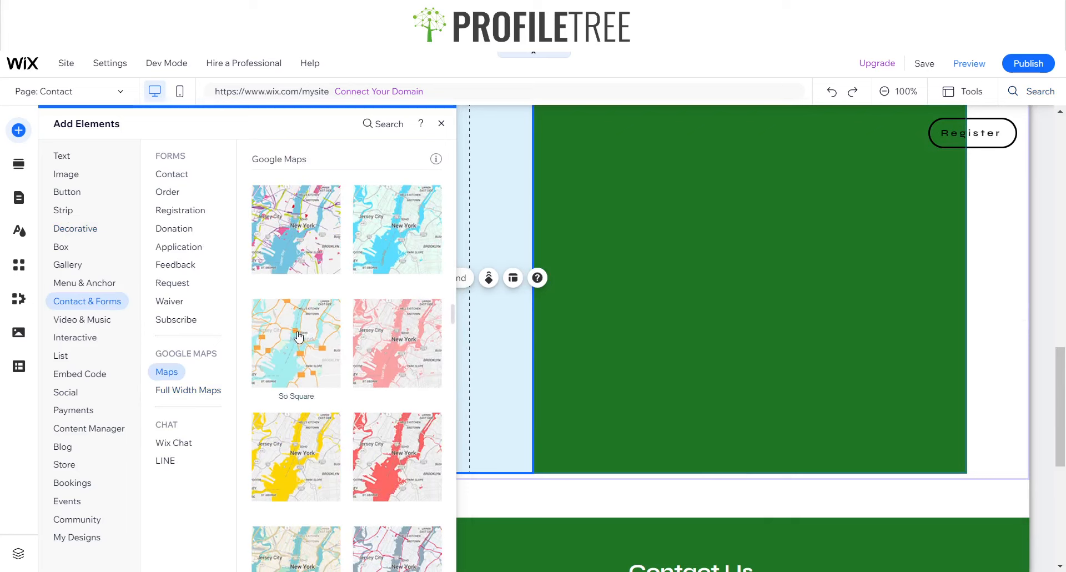
left_click_drag(524, 280, 407, 289)
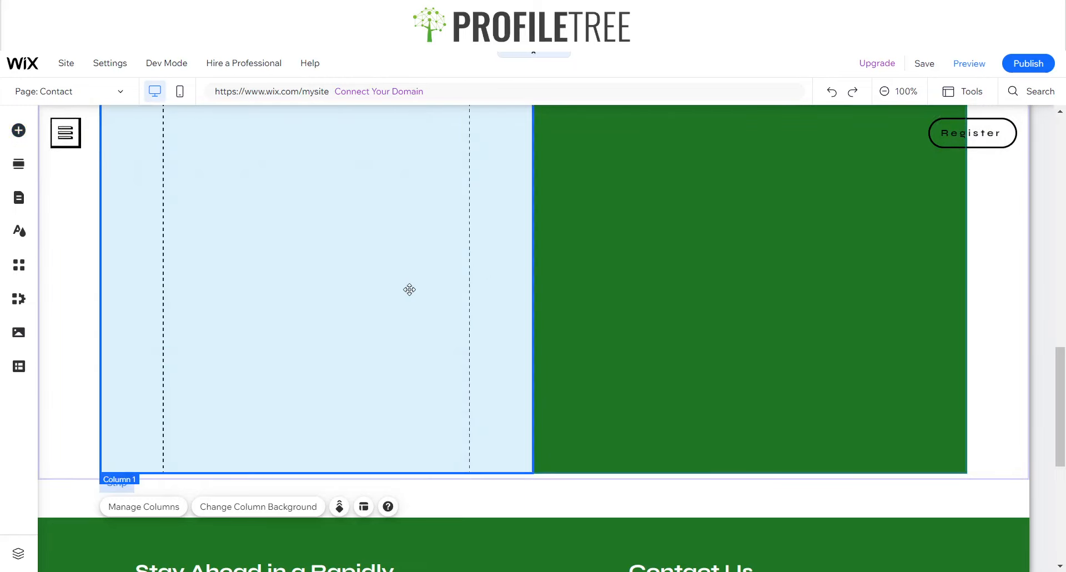
left_click_drag(520, 261, 470, 258)
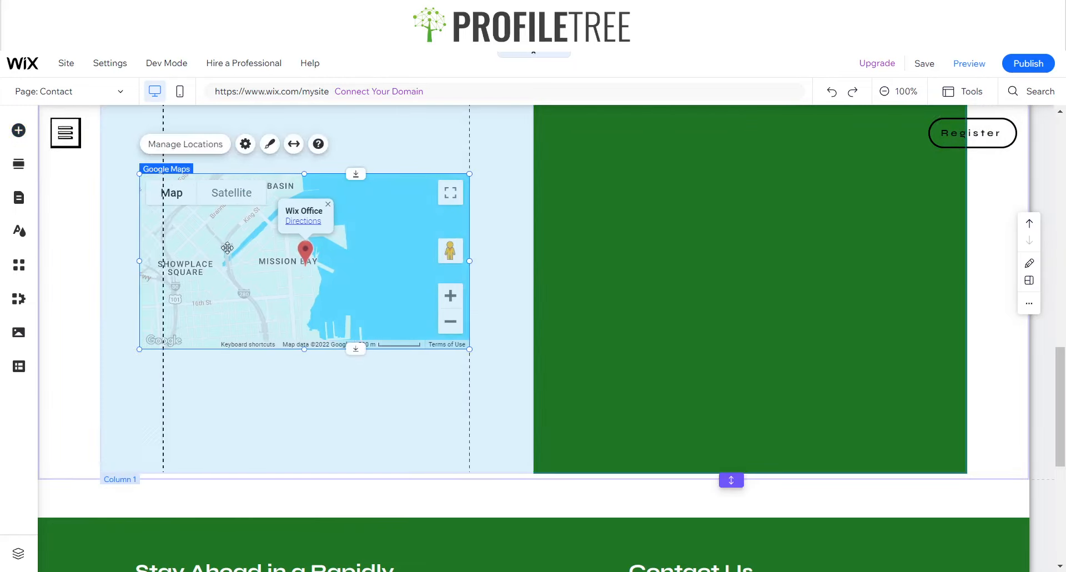
- Resize the map to span the white column between its vertical guidelines and fill most of the column's height
left_click_drag(139, 261, 180, 261)
left_click_drag(320, 175, 318, 125)
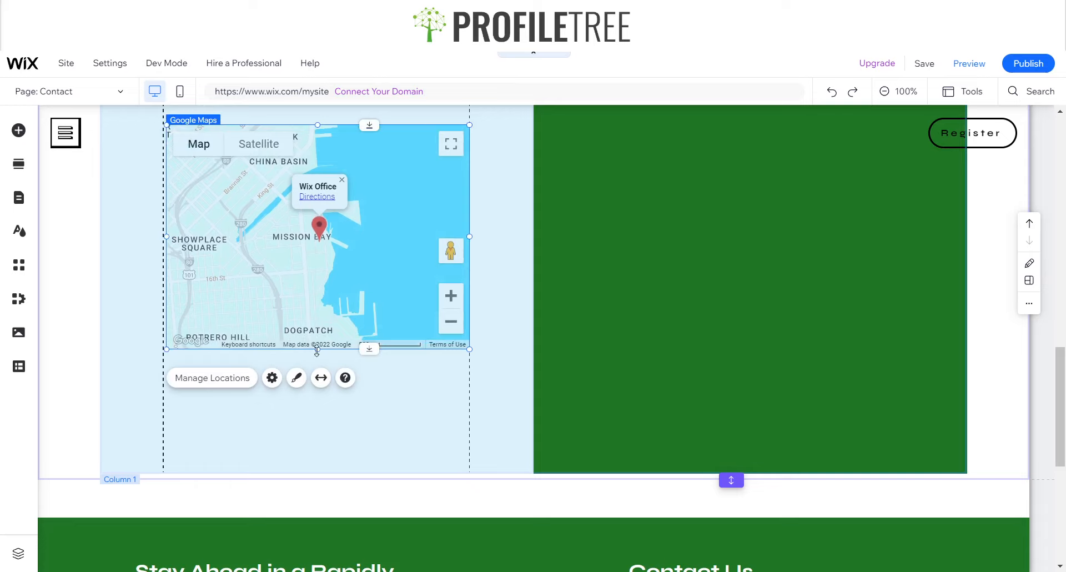
left_click_drag(317, 349, 317, 444)
scroll(475, 343, "up", 2)
scroll(331, 424, "down", 2)
scroll(325, 328, "up", 3)
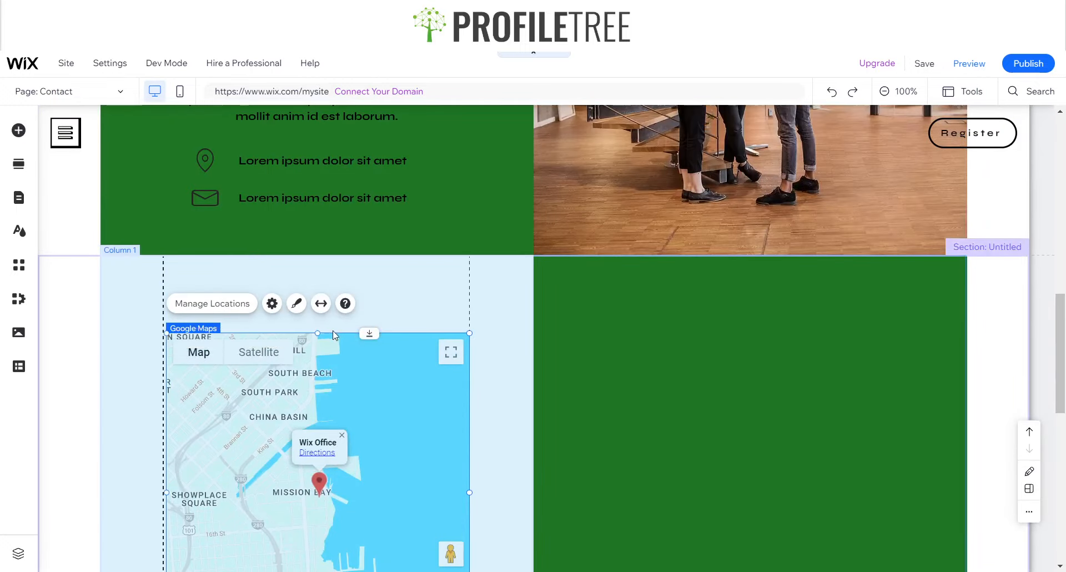
left_click_drag(317, 330, 317, 296)
scroll(187, 445, "down", 2)
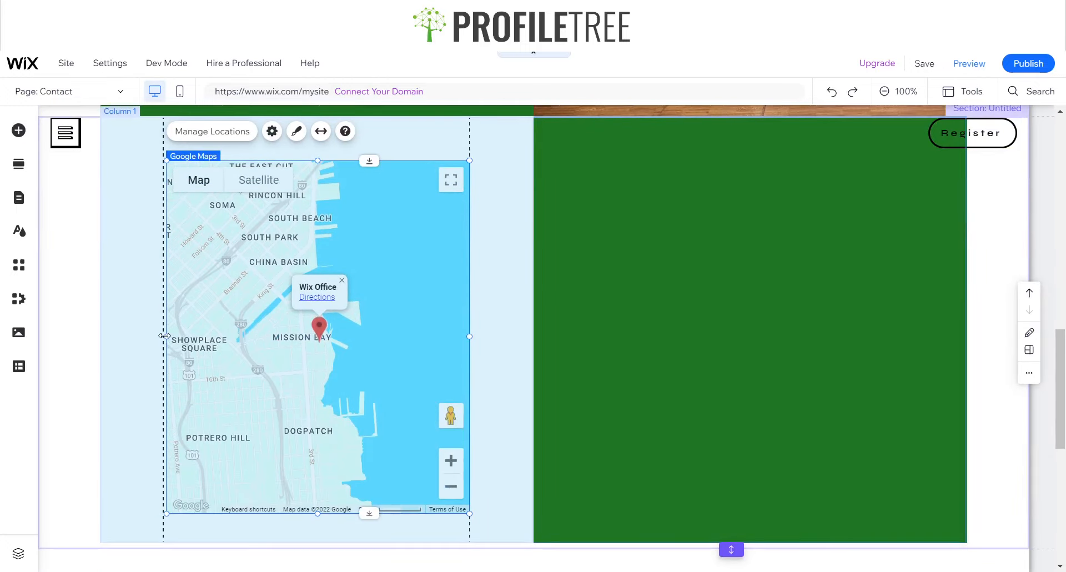
left_click_drag(158, 336, 163, 337)
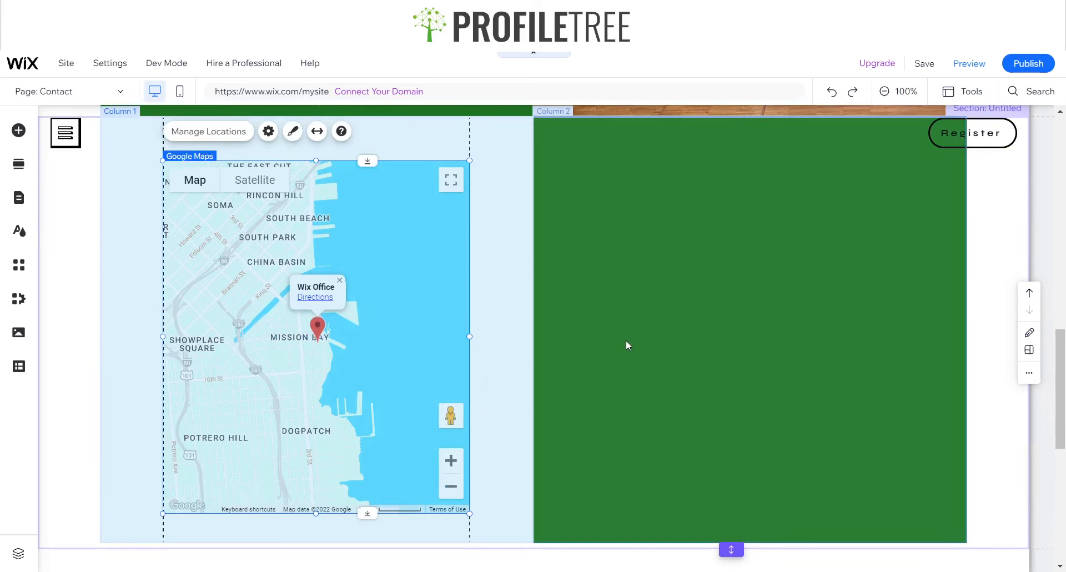
- Set the address of the map's location to Belfast, UK
left_click(627, 340)
scroll(556, 333, "up", 4)
scroll(364, 344, "down", 2)
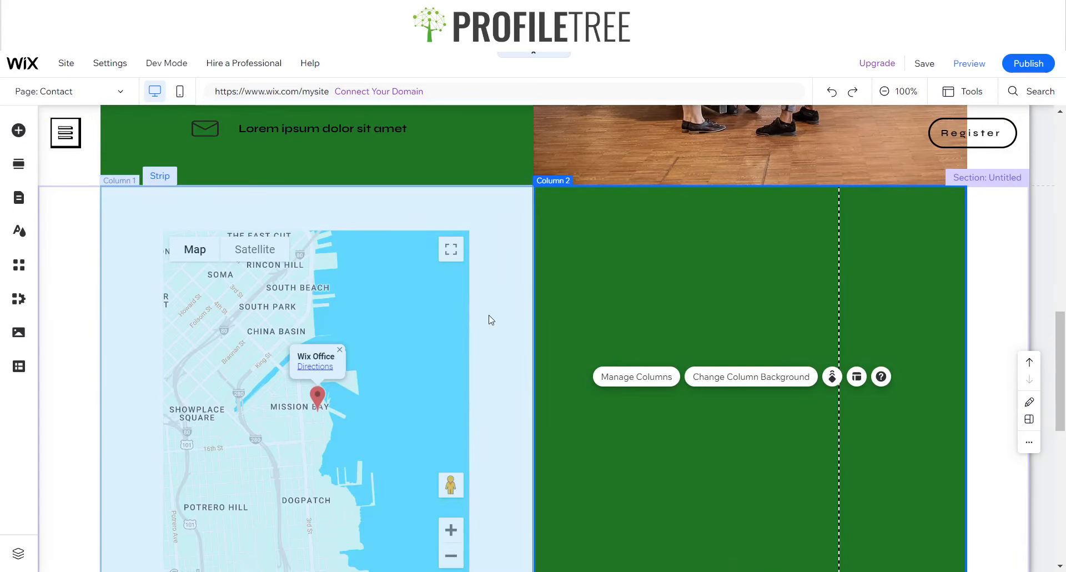
left_click(346, 260)
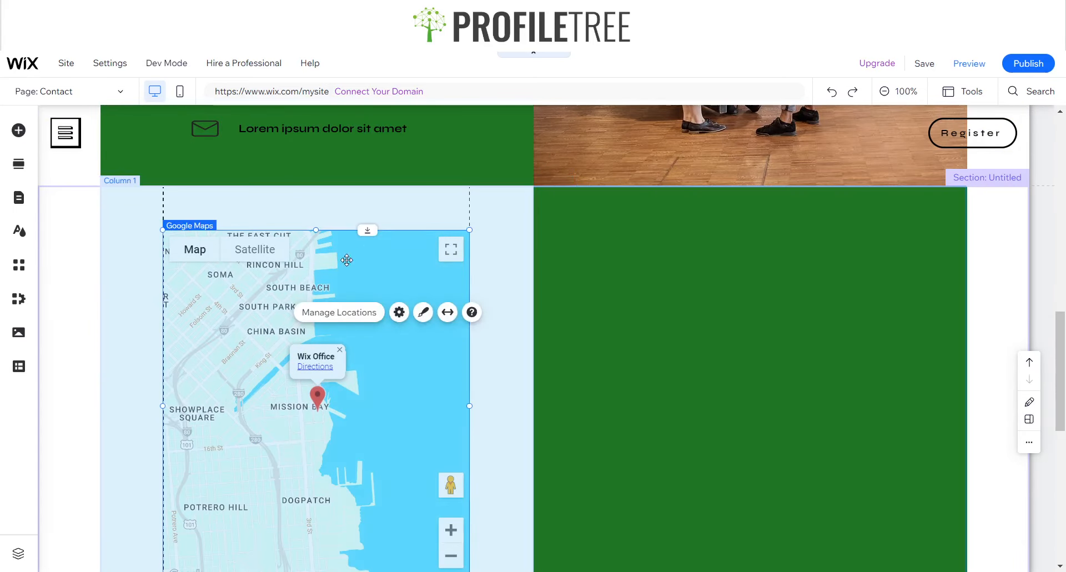
left_click(347, 313)
left_click(564, 422)
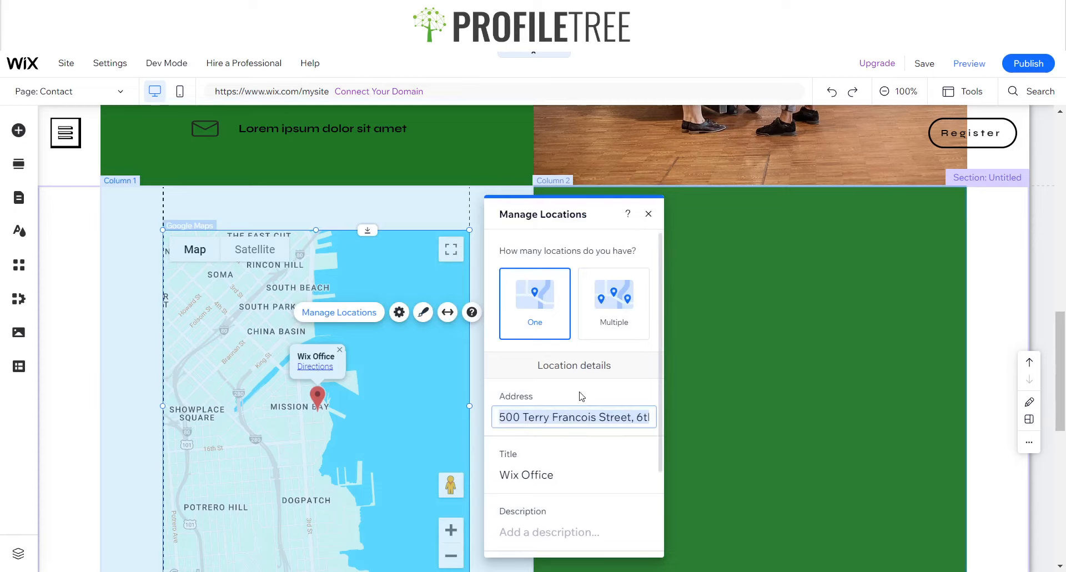
type("Belfast")
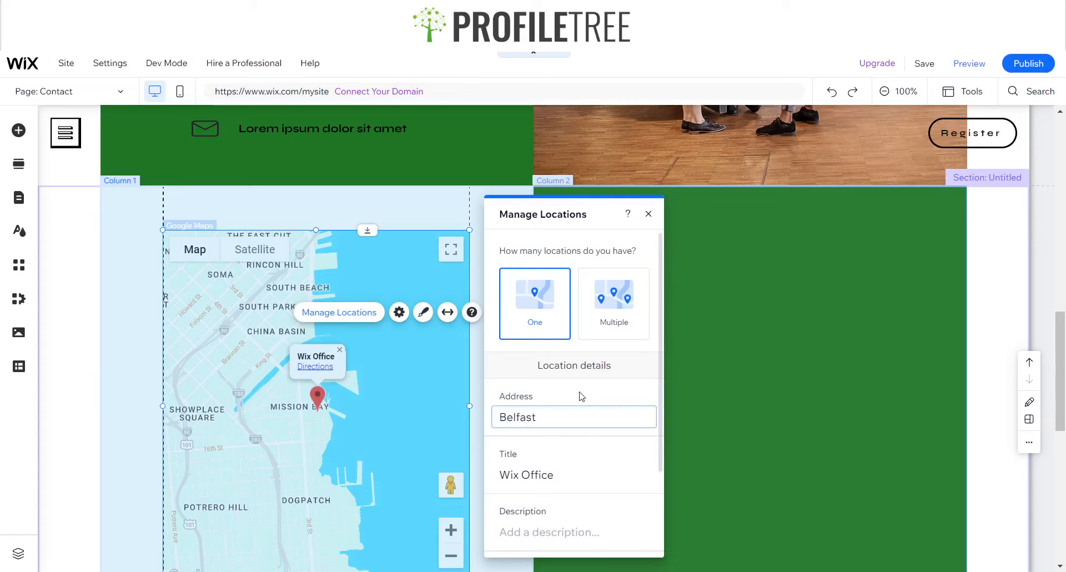
key("Return")
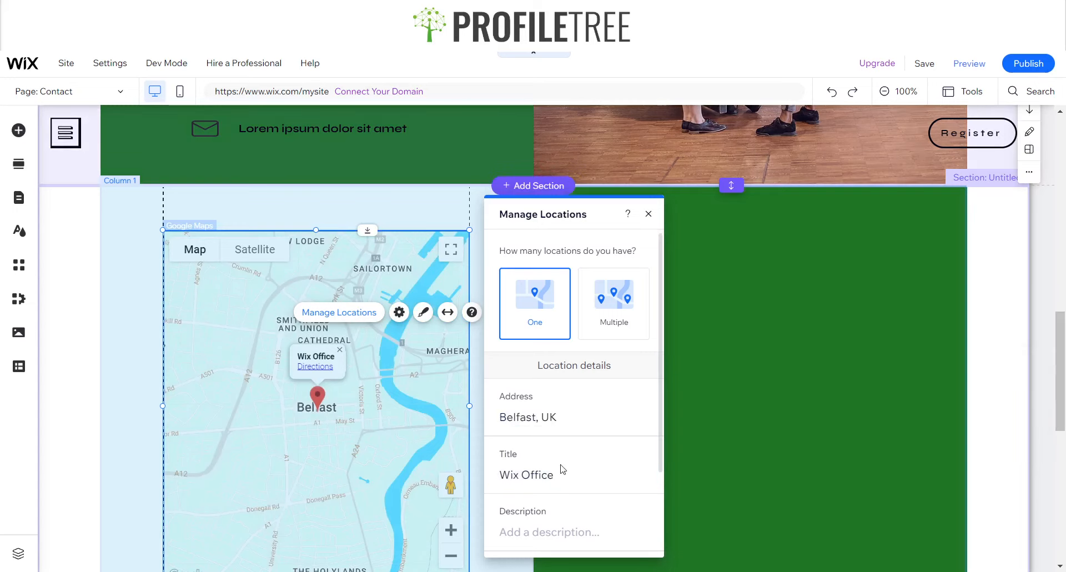
- Change the title of the map's location to "Finclvr"
left_click(559, 463)
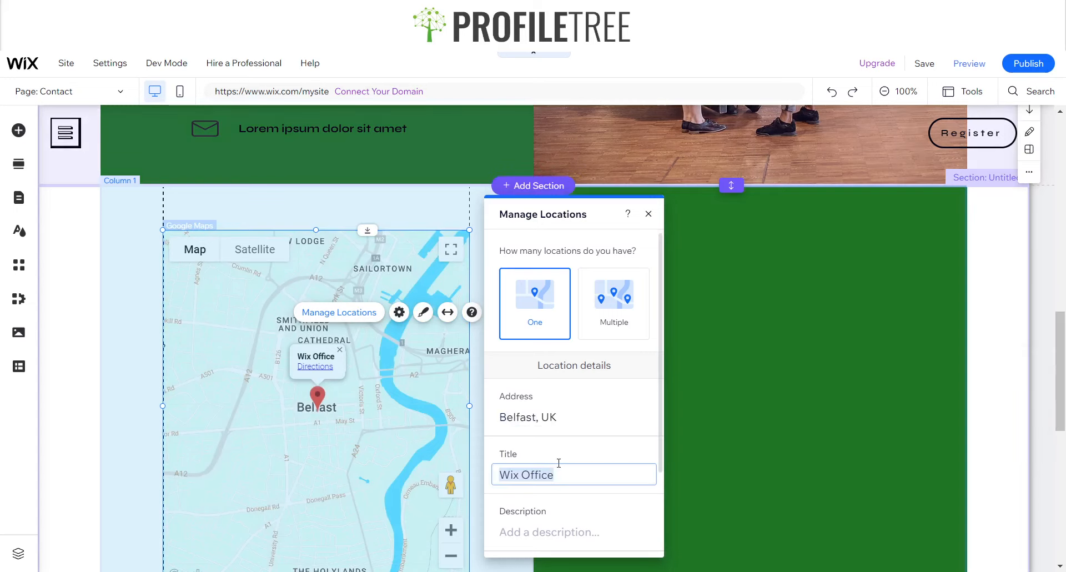
scroll(357, 254, "up", 10)
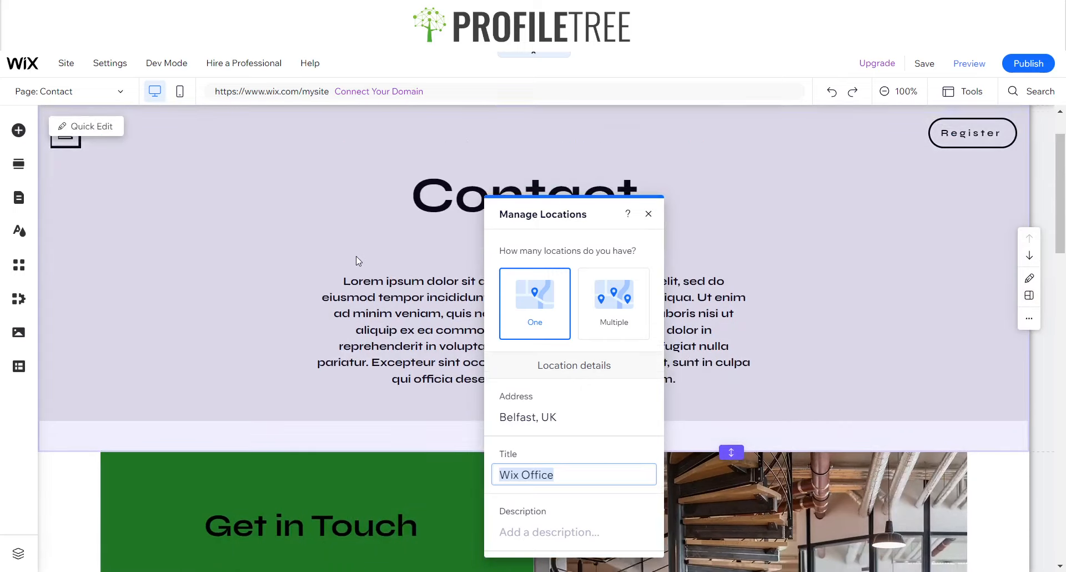
scroll(361, 257, "down", 5)
type("Finclvr")
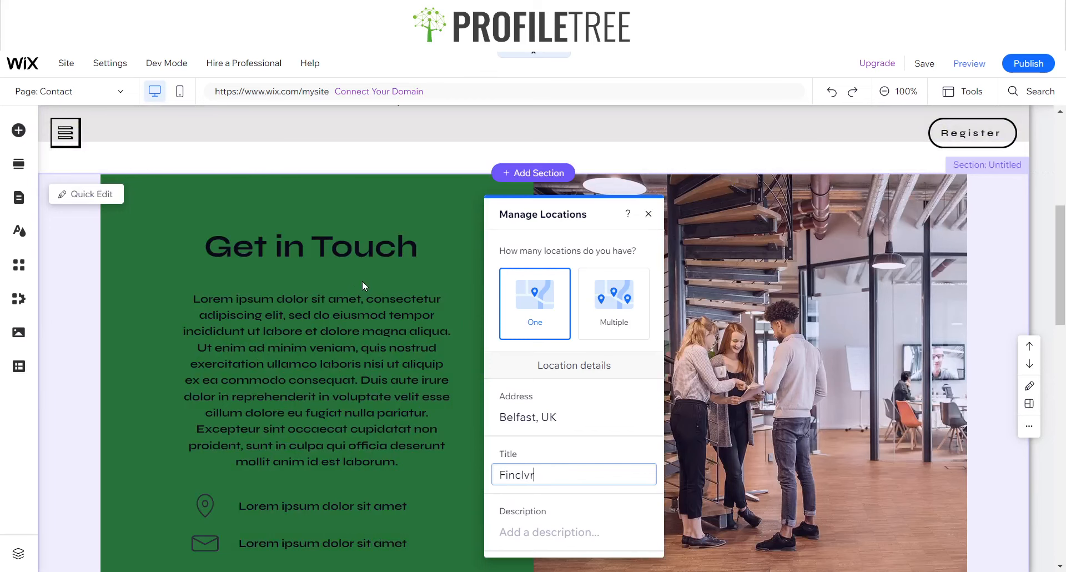
left_click(470, 455)
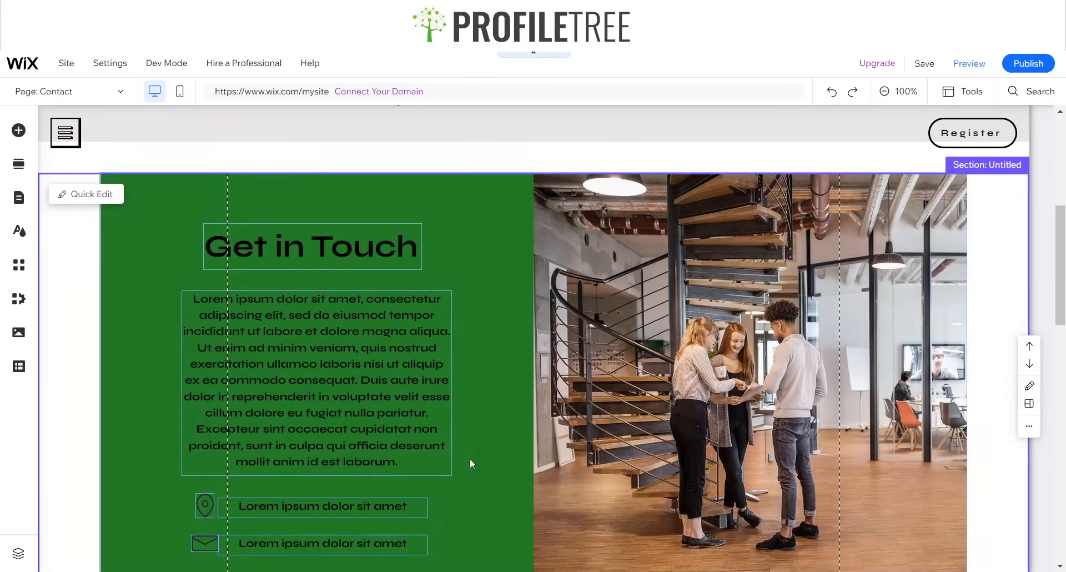
- Change the map's pin shape to the outlined teardrop marker with a dot in its centre
scroll(456, 447, "down", 3)
scroll(456, 447, "down", 6)
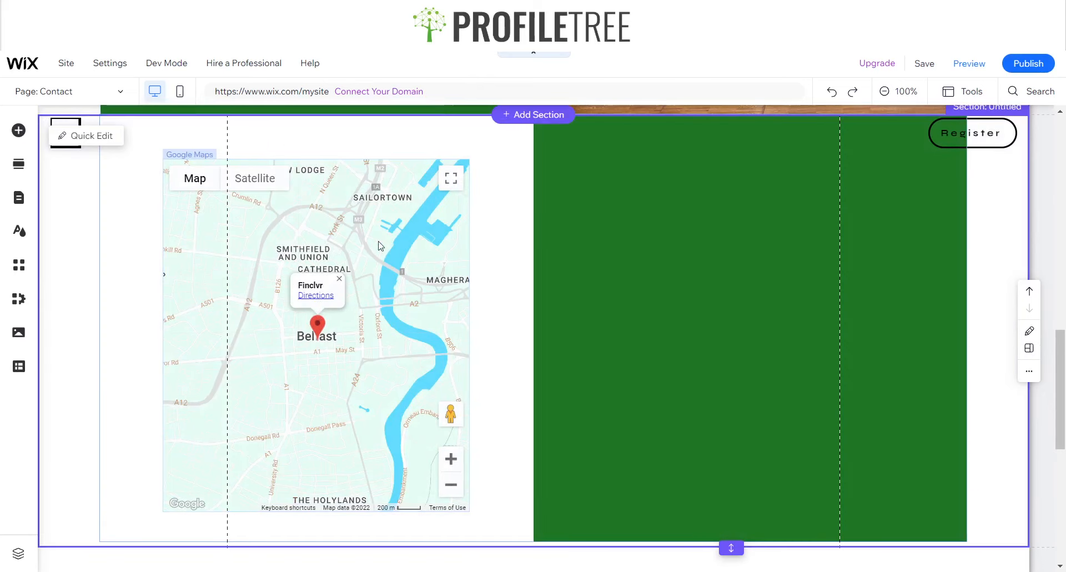
left_click(384, 220)
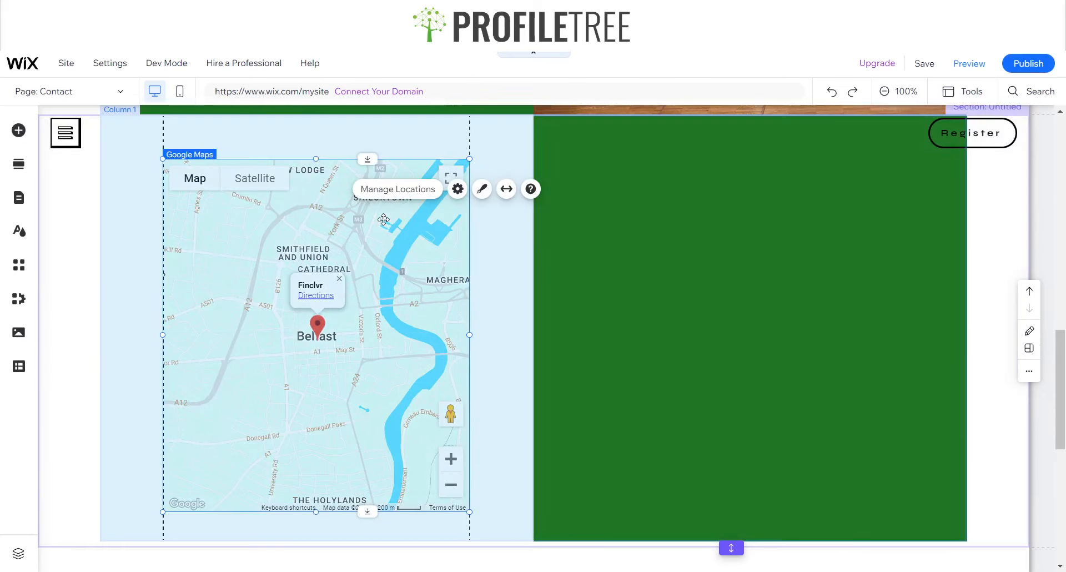
left_click(481, 189)
left_click(613, 214)
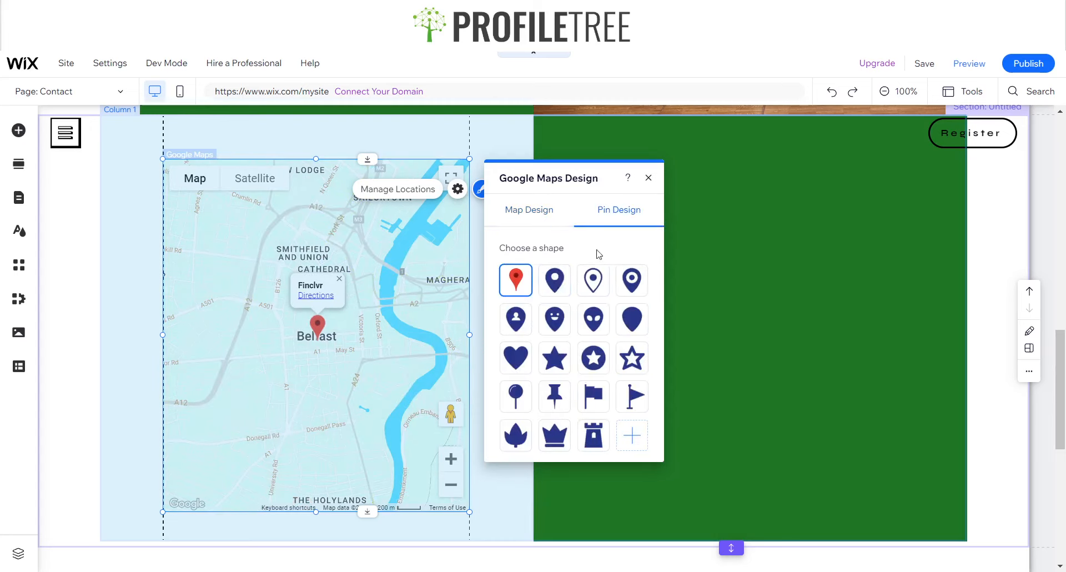
left_click(600, 280)
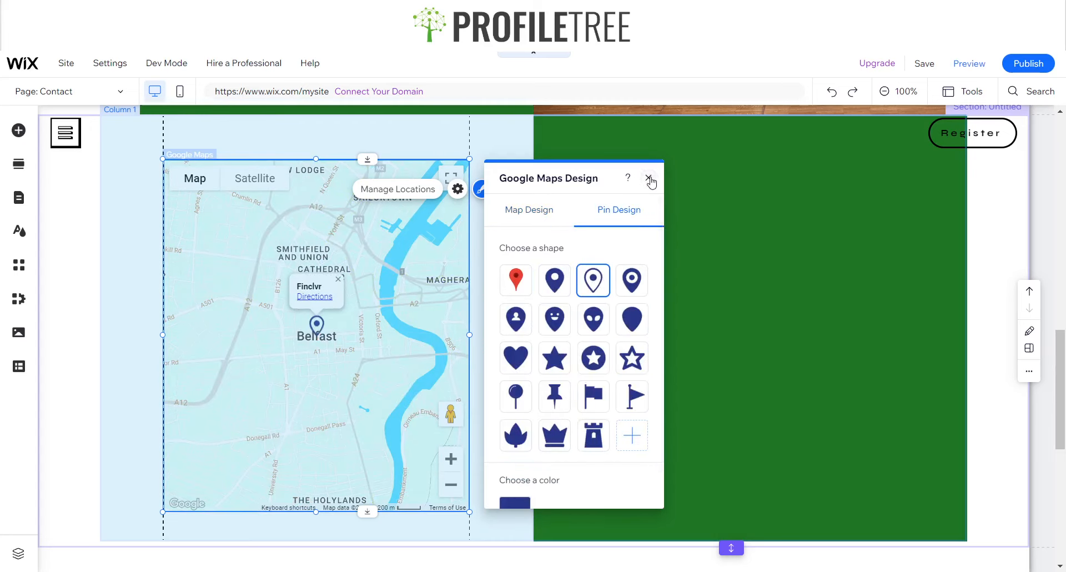
left_click(648, 178)
- Set the map pin's color to the dark red #8B0000
left_click(482, 189)
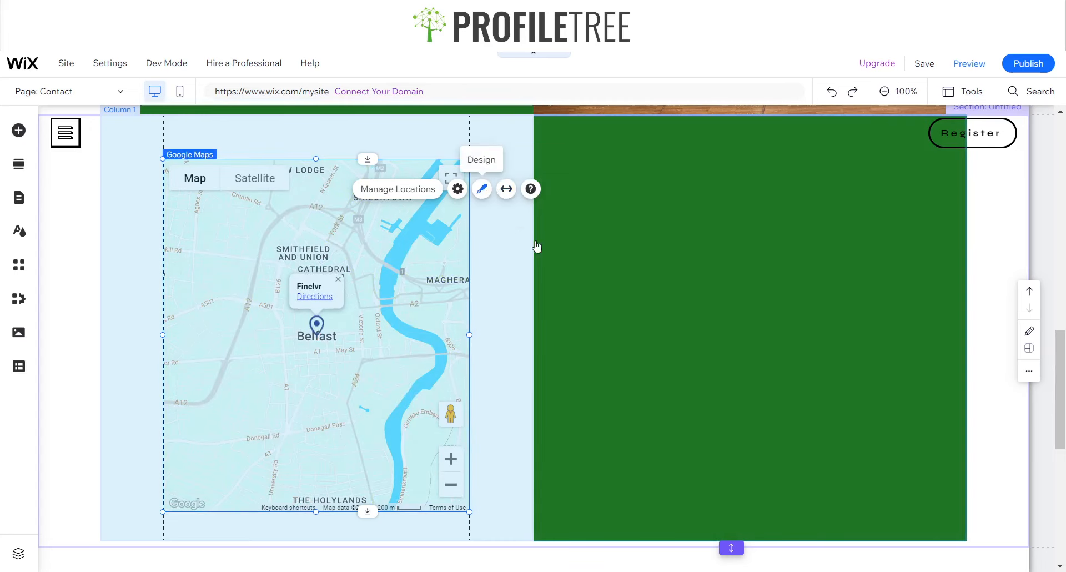
left_click(611, 222)
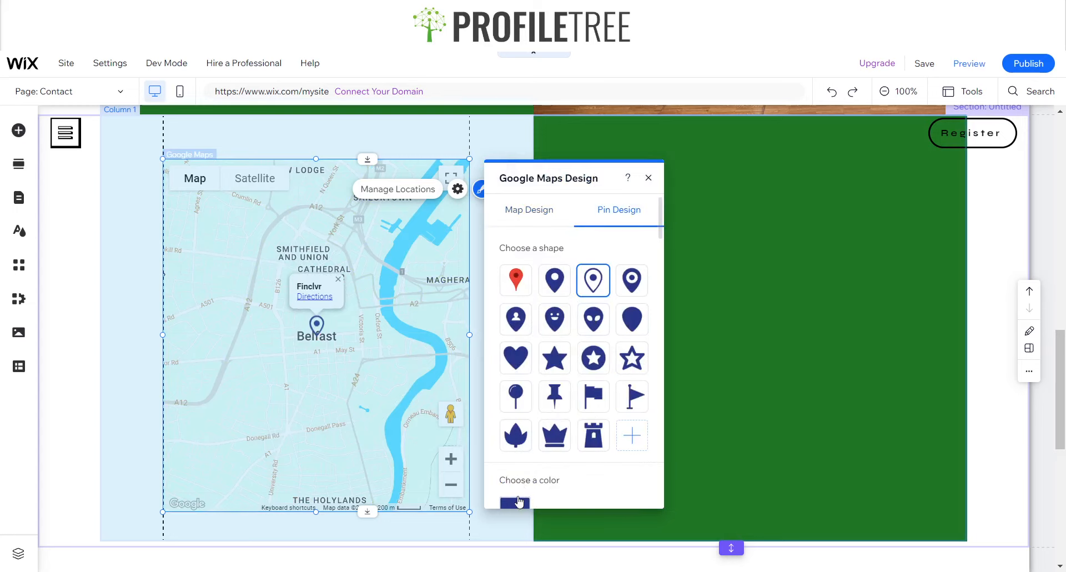
left_click(515, 502)
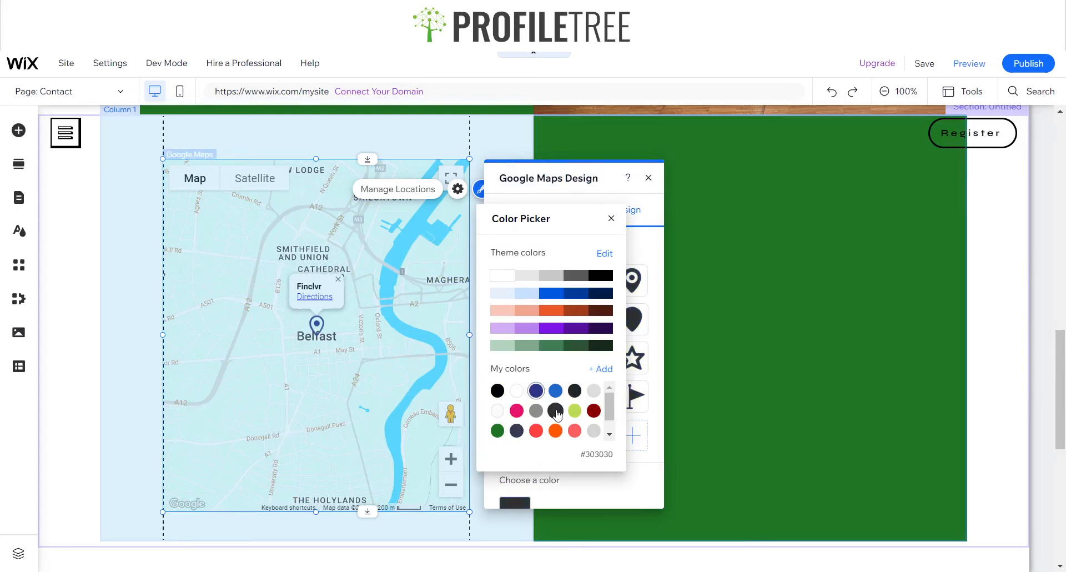
left_click(593, 416)
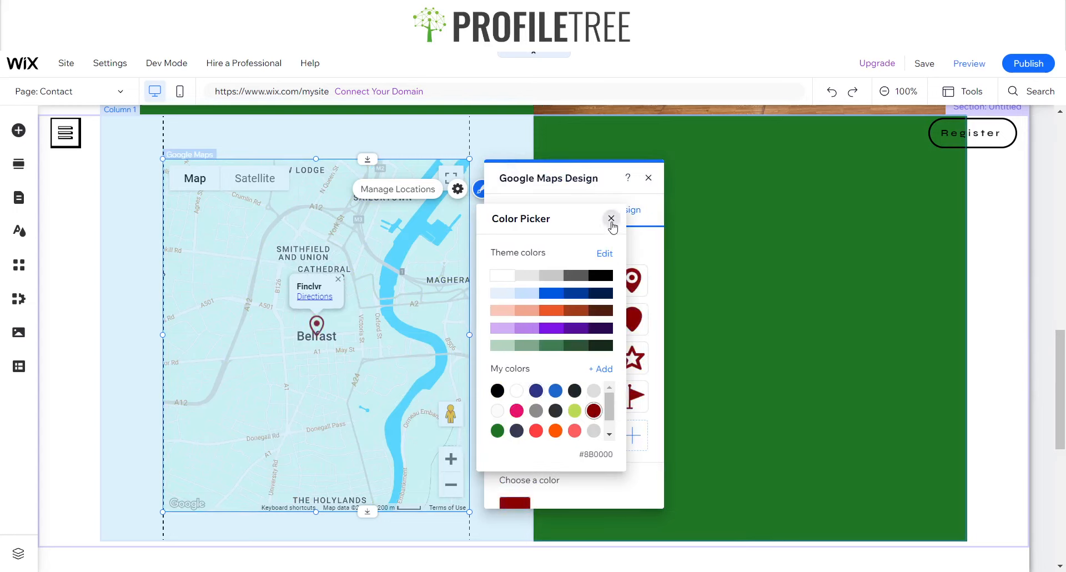
left_click(611, 218)
left_click(648, 178)
- Add the "Contact Us" form with name, email and message fields to the green column and extend its bottom edge level with the map's
left_click(715, 374)
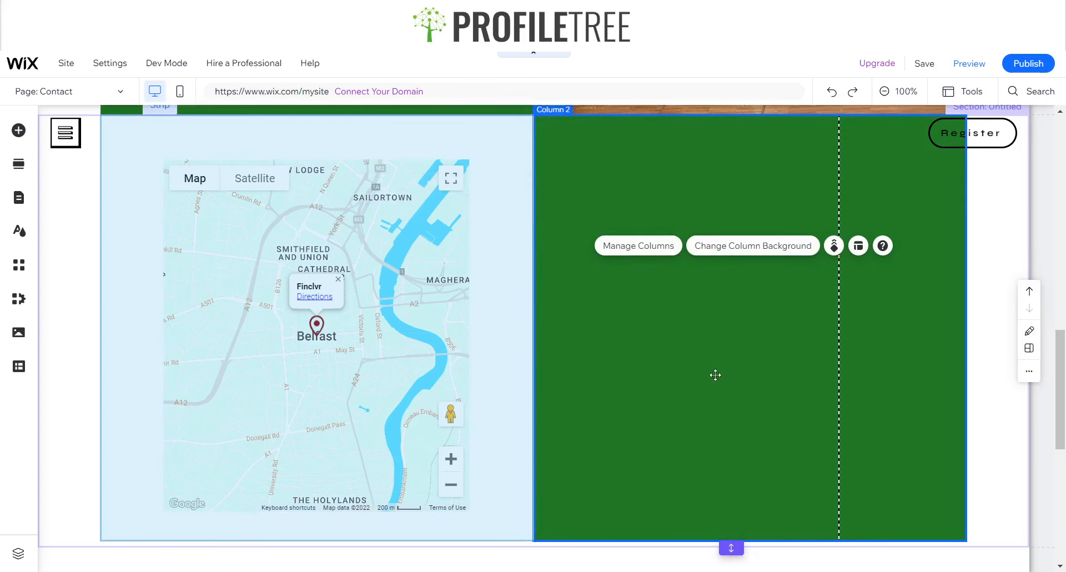
left_click(20, 139)
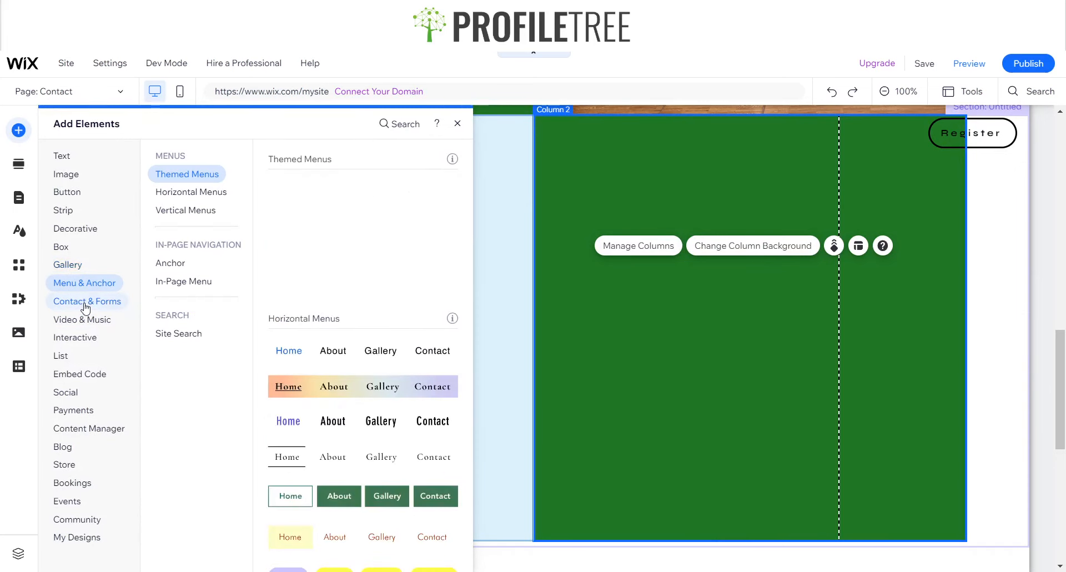
scroll(385, 325, "up", 10)
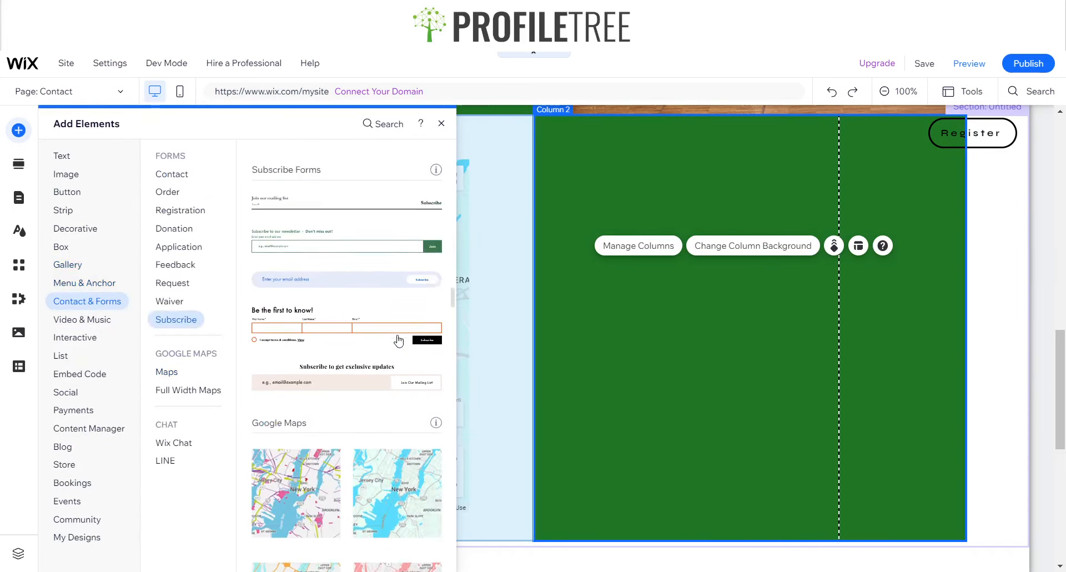
scroll(349, 333, "up", 10)
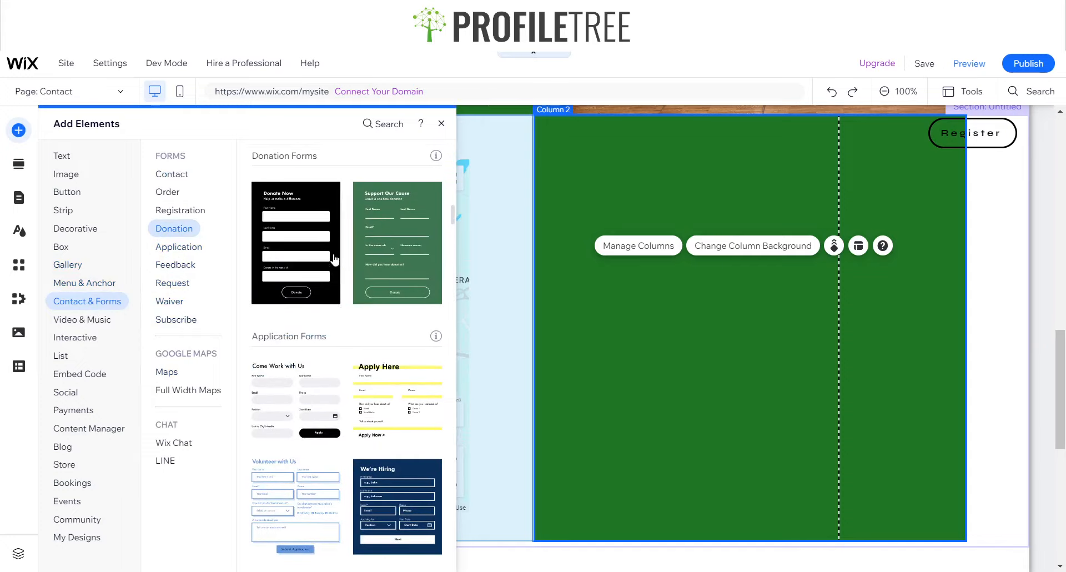
scroll(339, 333, "up", 4)
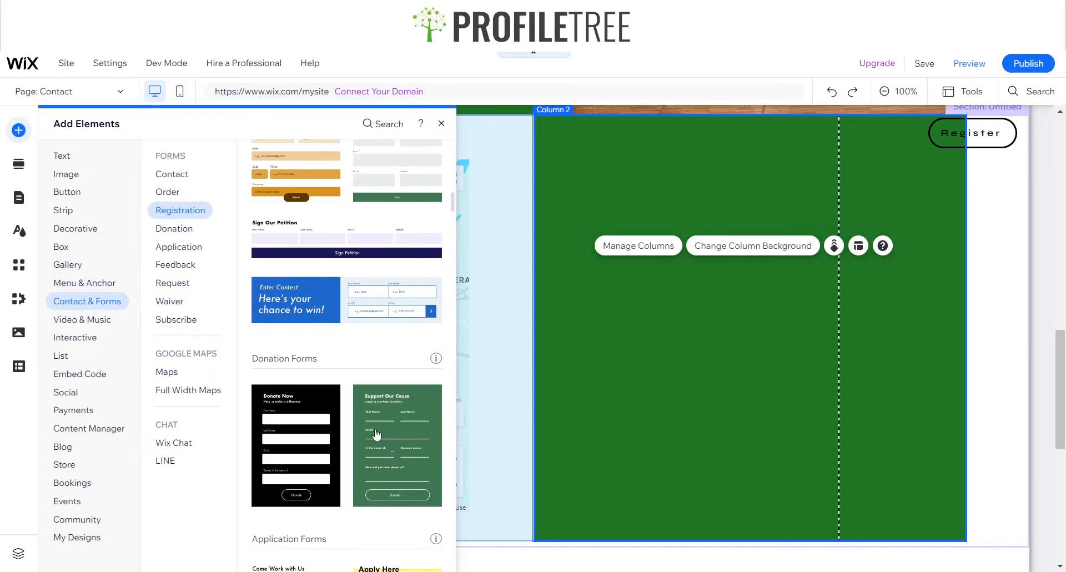
scroll(355, 411, "up", 6)
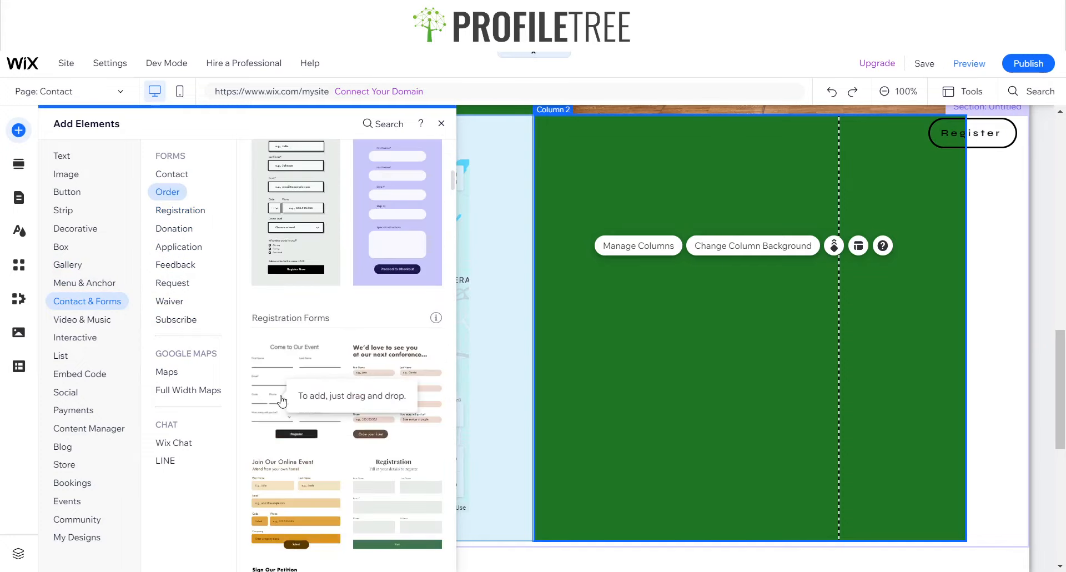
scroll(360, 389, "up", 5)
scroll(359, 387, "up", 3)
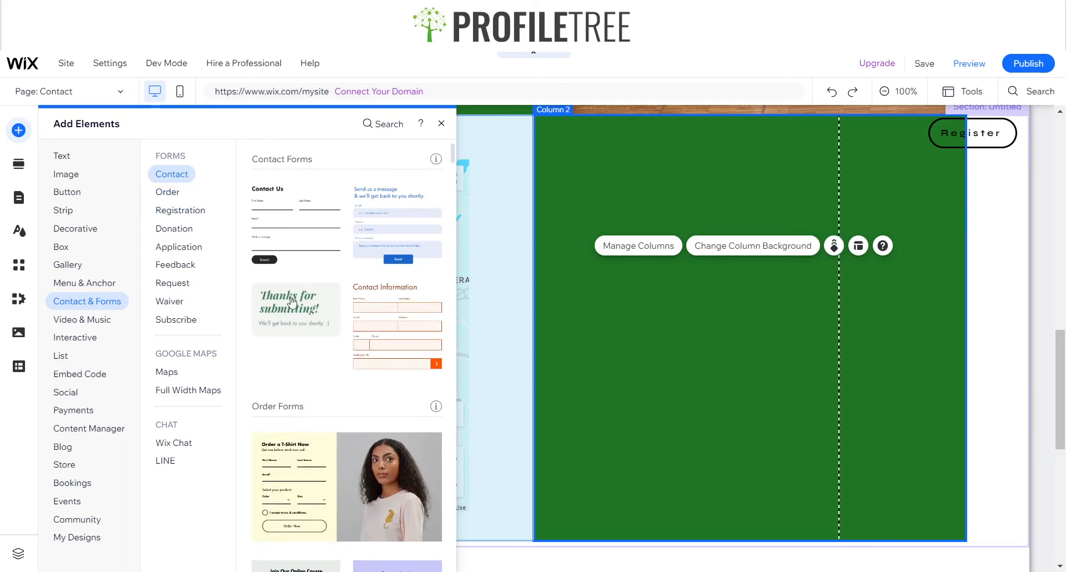
left_click_drag(304, 239, 761, 351)
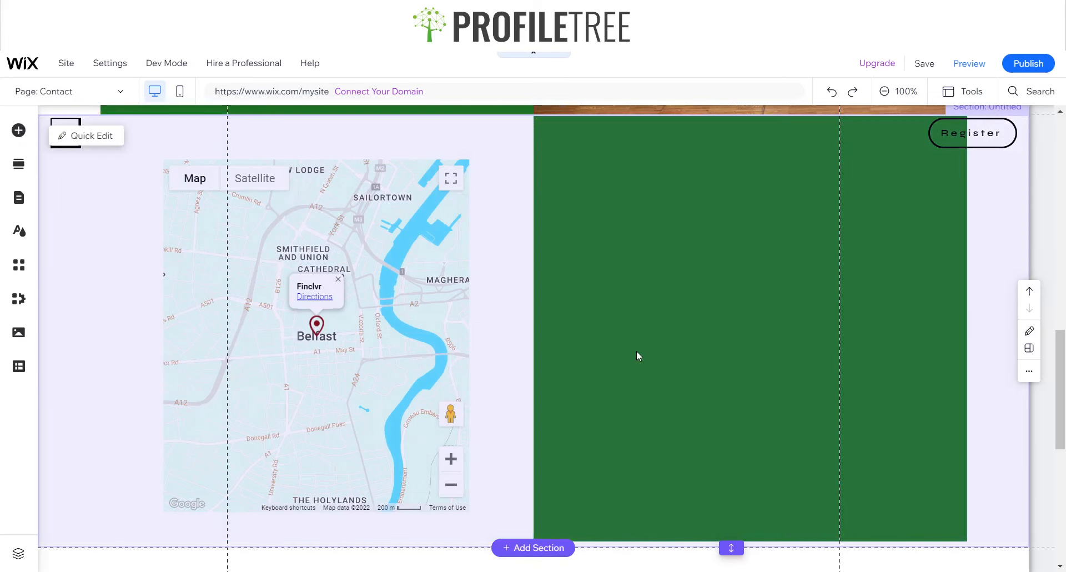
left_click(677, 366)
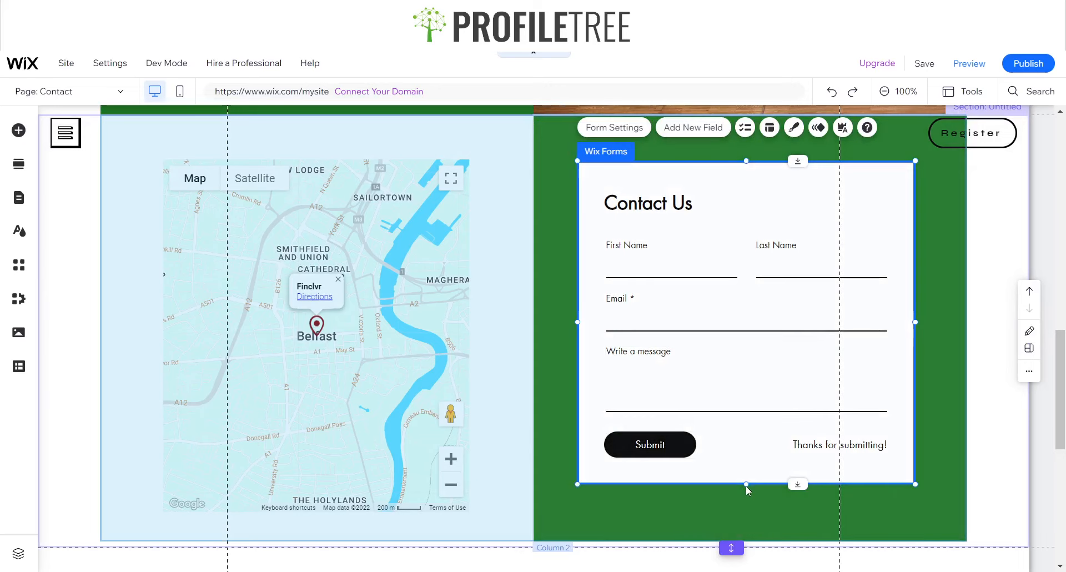
left_click_drag(748, 498, 747, 513)
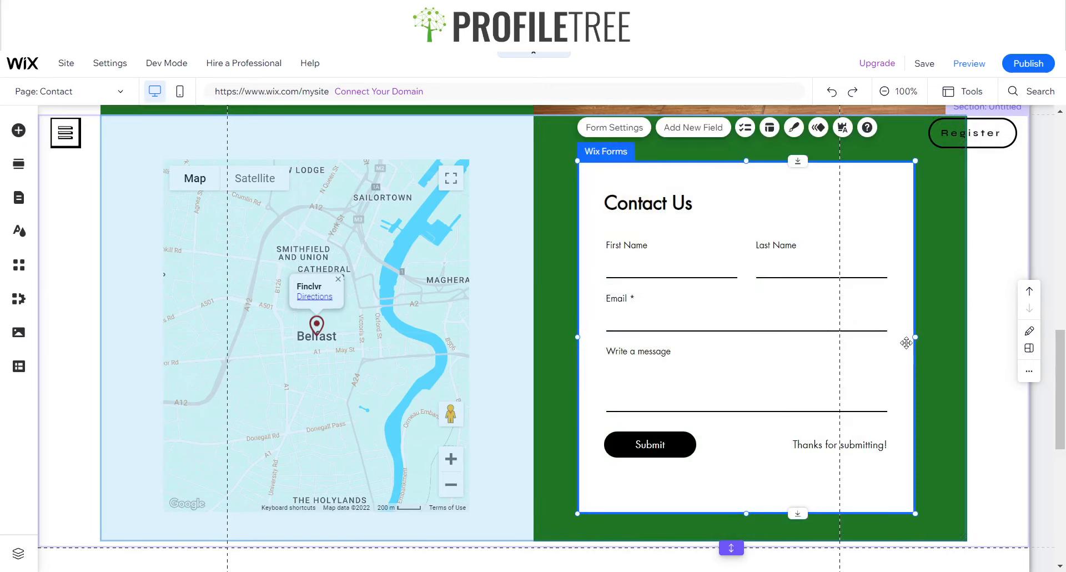
scroll(717, 281, "up", 3)
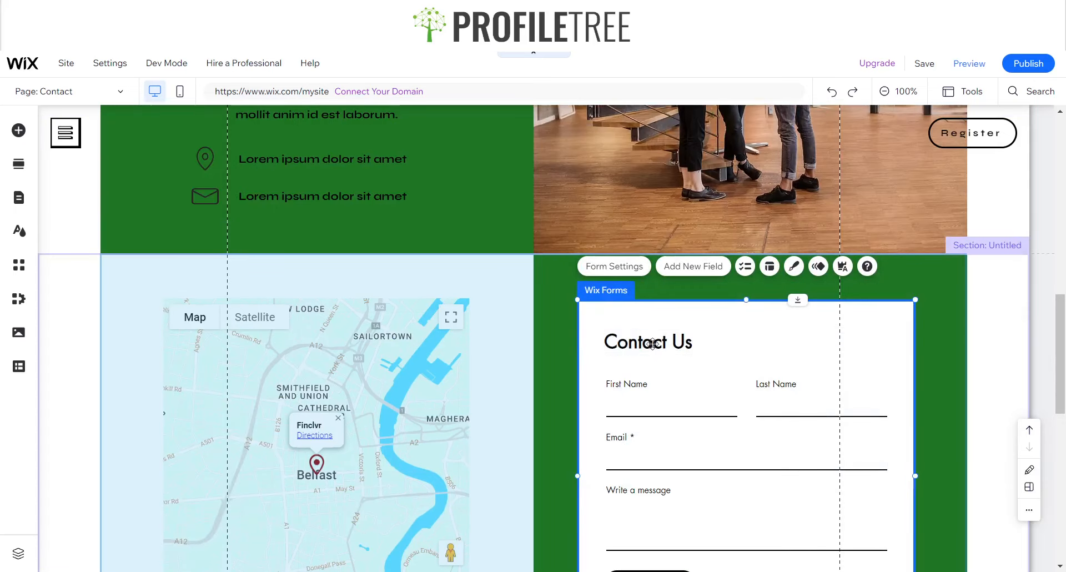
left_click(651, 343)
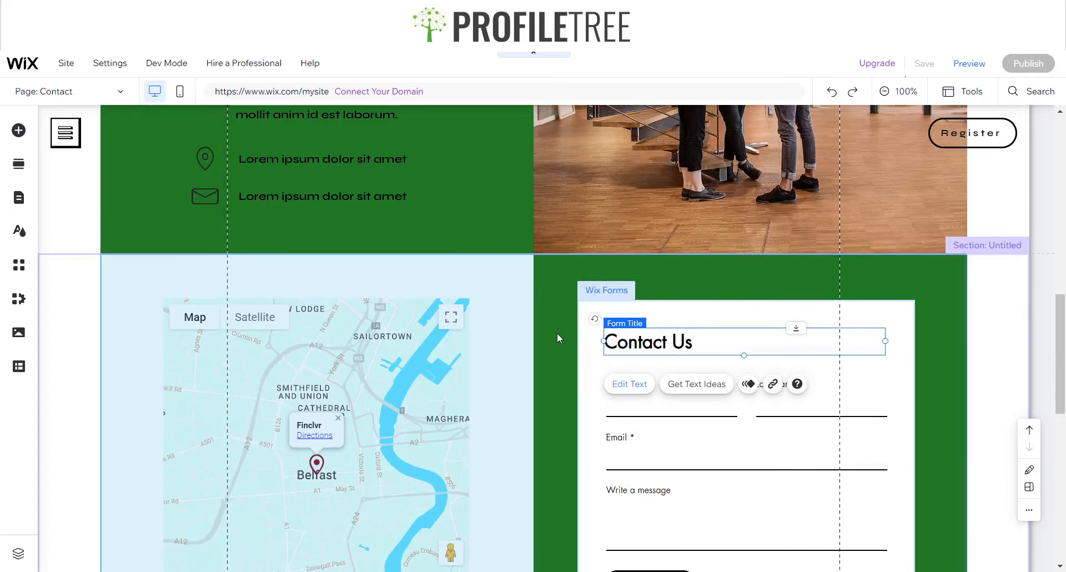
scroll(496, 326, "up", 5)
scroll(577, 310, "down", 4)
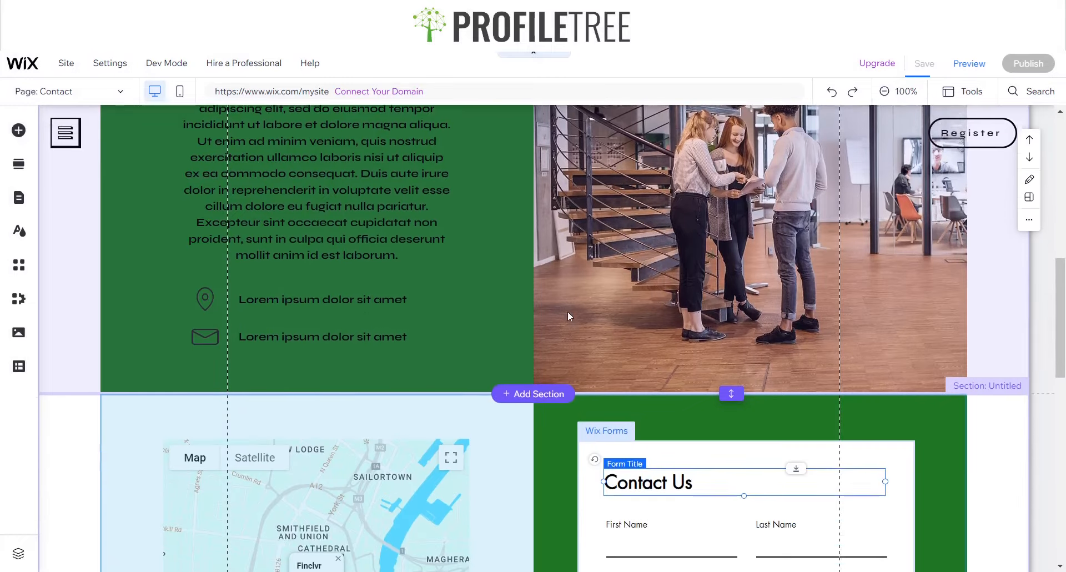
left_click(683, 410)
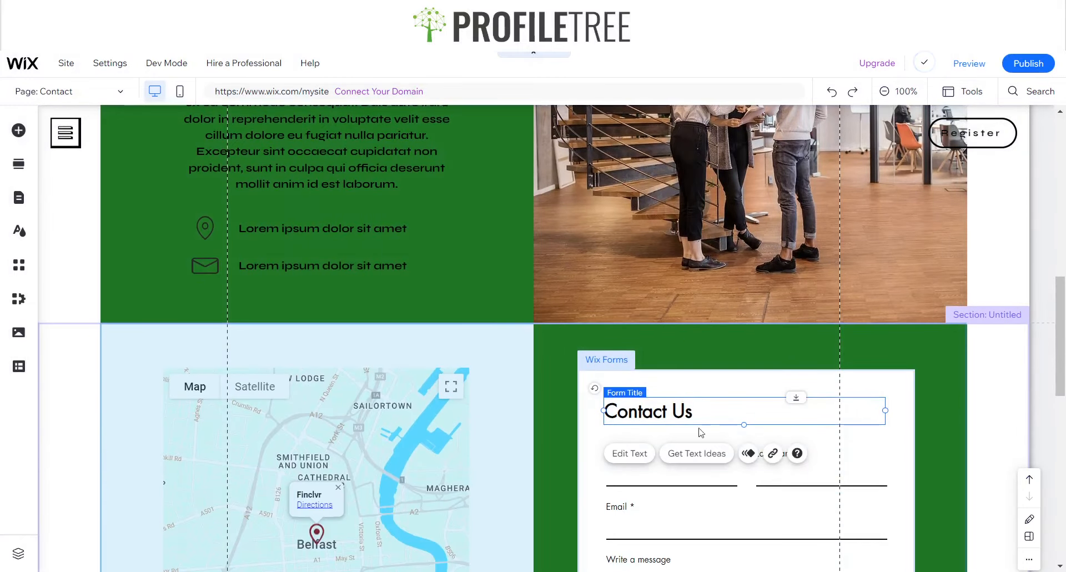
scroll(563, 464, "down", 5)
scroll(786, 250, "up", 2)
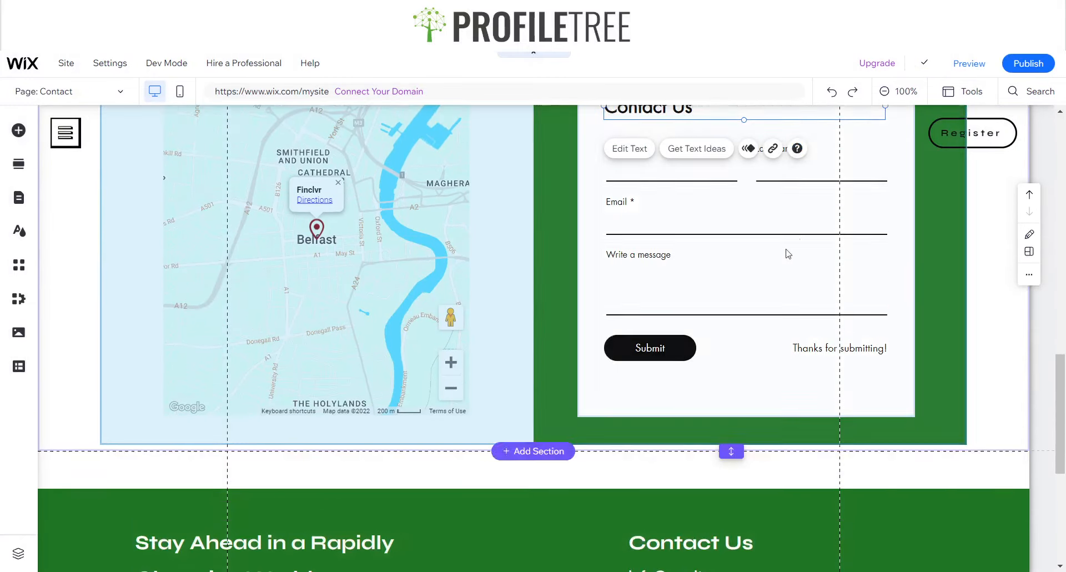
- Preview the Contact page and examine the layout of the "Get in Touch" strip, the map and the contact form
left_click(969, 63)
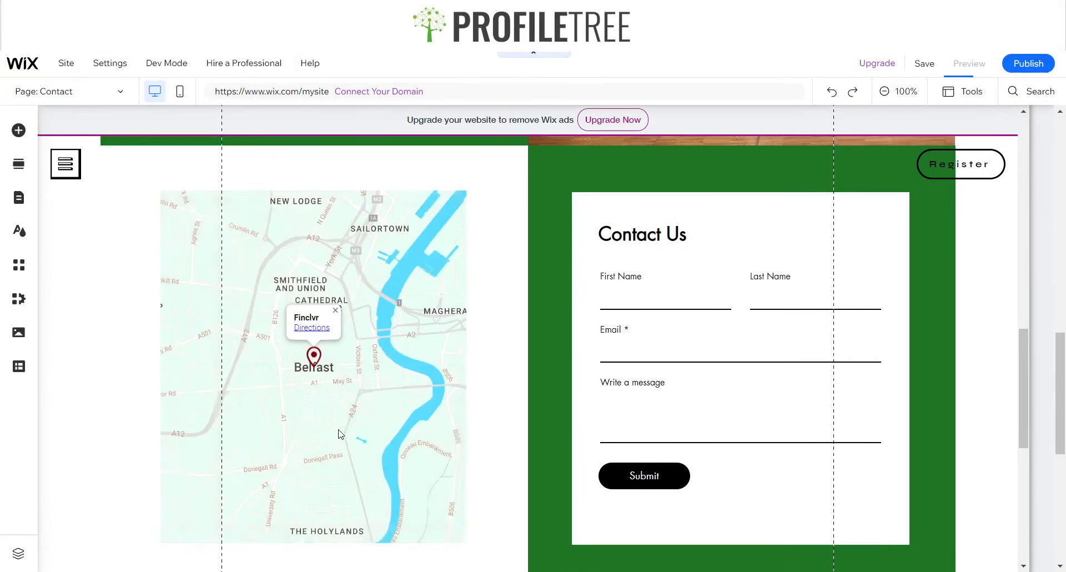
scroll(328, 417, "up", 2)
scroll(321, 404, "up", 6)
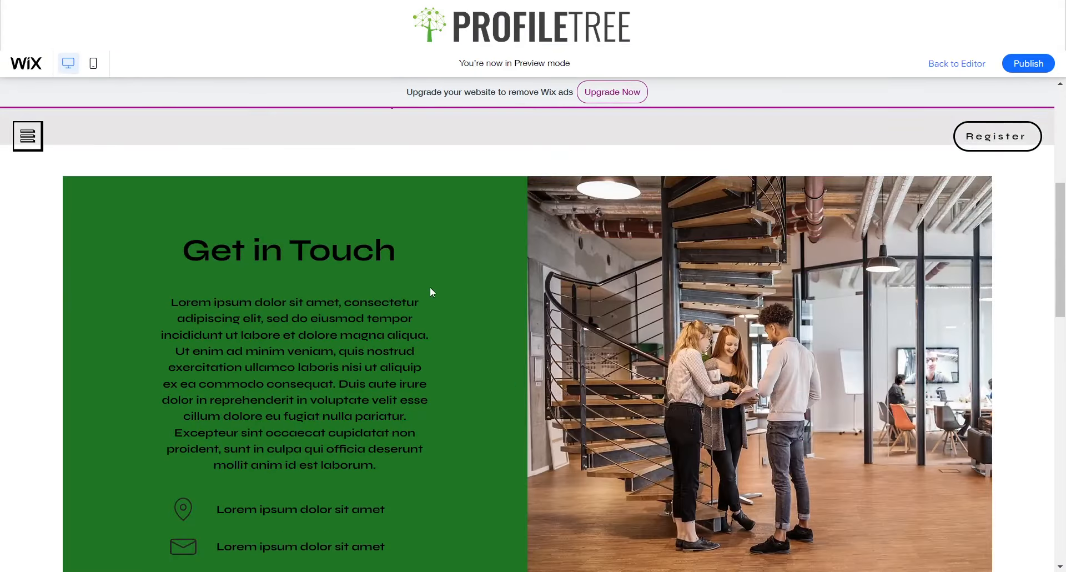
scroll(430, 288, "up", 6)
scroll(451, 338, "down", 6)
scroll(464, 343, "down", 12)
scroll(495, 350, "up", 7)
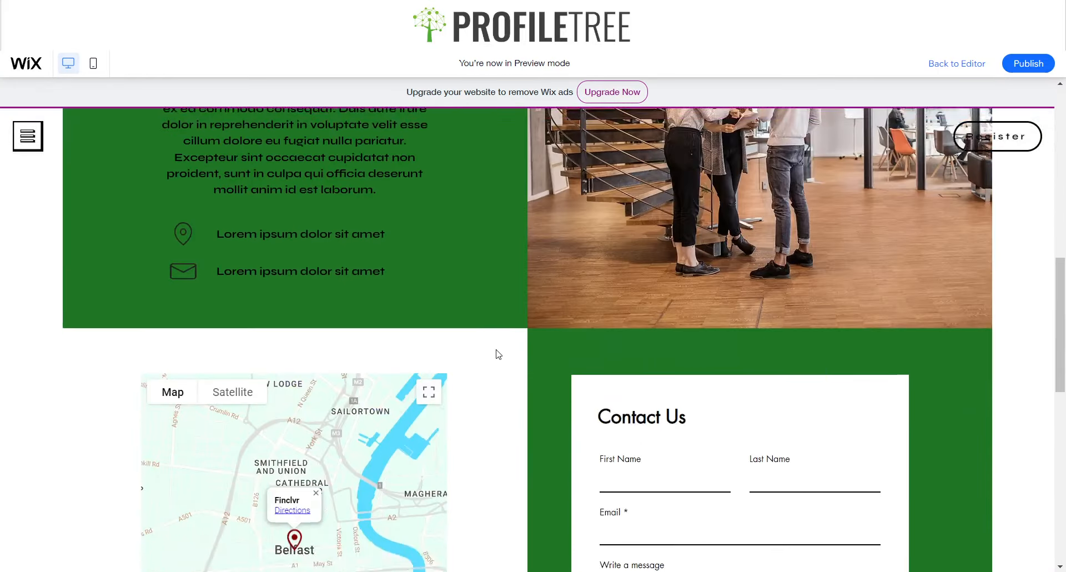
scroll(466, 344, "up", 10)
scroll(534, 375, "down", 7)
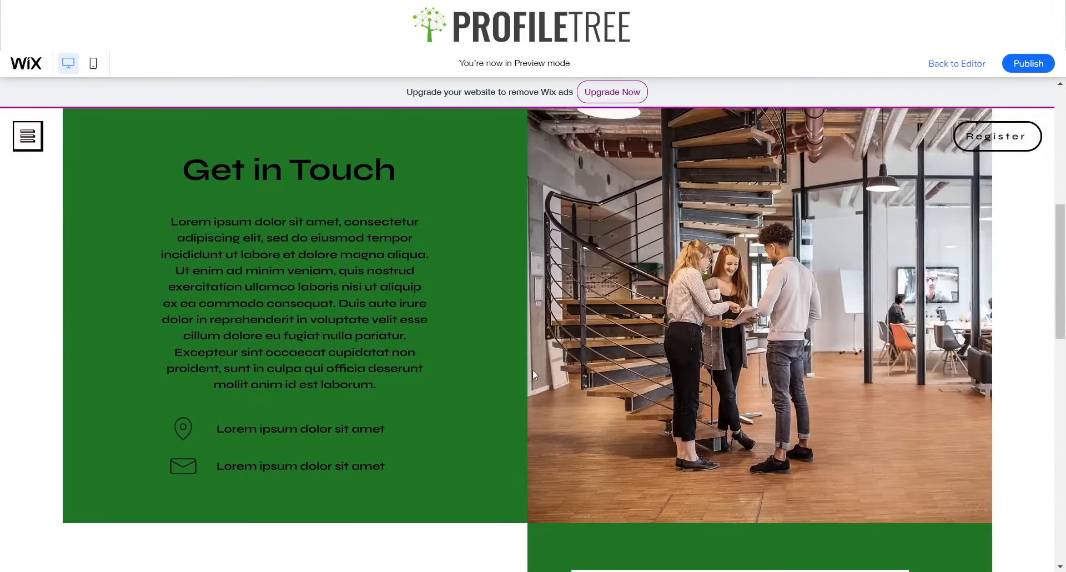
scroll(534, 376, "down", 7)
- Check the form's First Name and Last Name fields and the placeholder lines beside the location and envelope icons in the preview
left_click(632, 272)
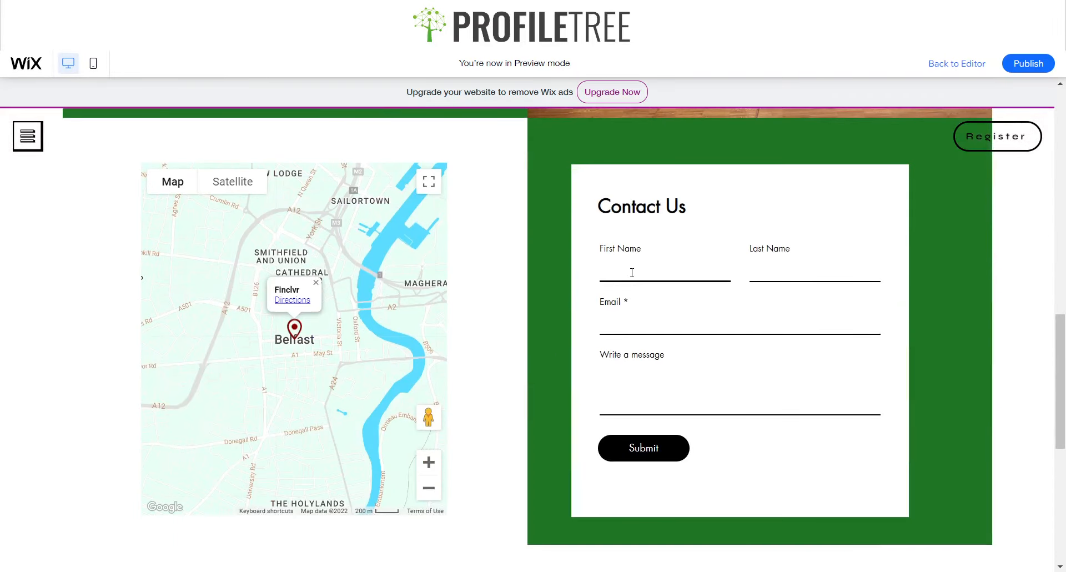
left_click(807, 274)
scroll(288, 317, "up", 5)
left_click_drag(408, 340, 220, 301)
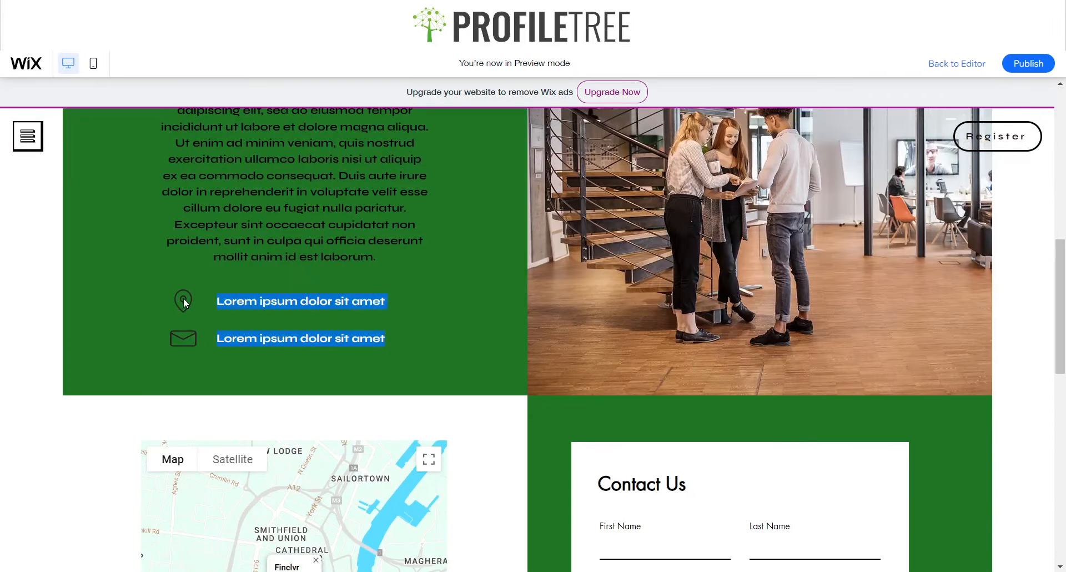
left_click(327, 319)
left_click_drag(439, 302, 218, 298)
left_click(173, 303)
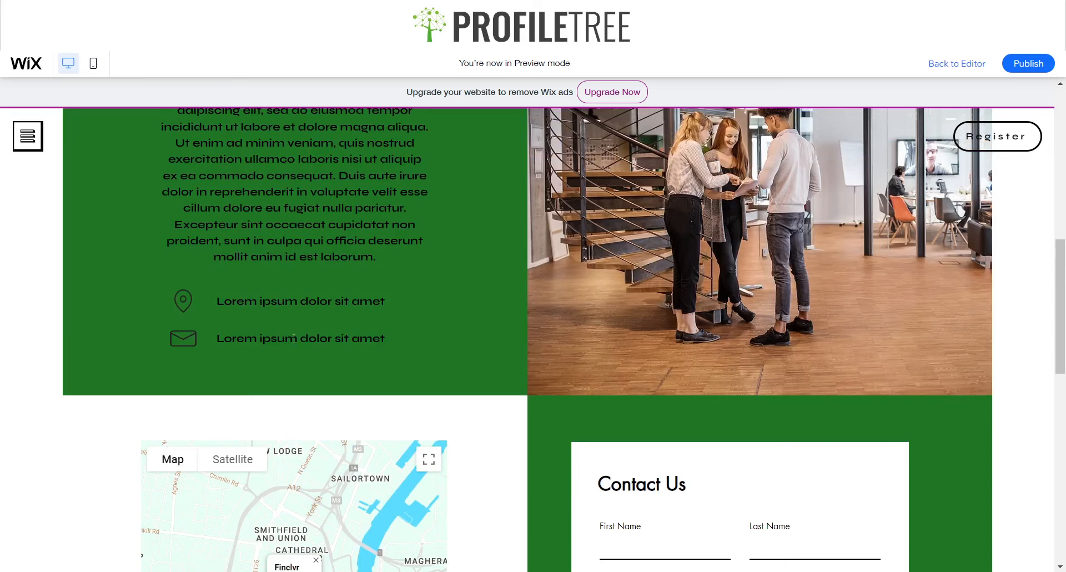
- Examine the previewed page from the map and contact form to the footer and back up to the Contact heading
scroll(404, 321, "down", 5)
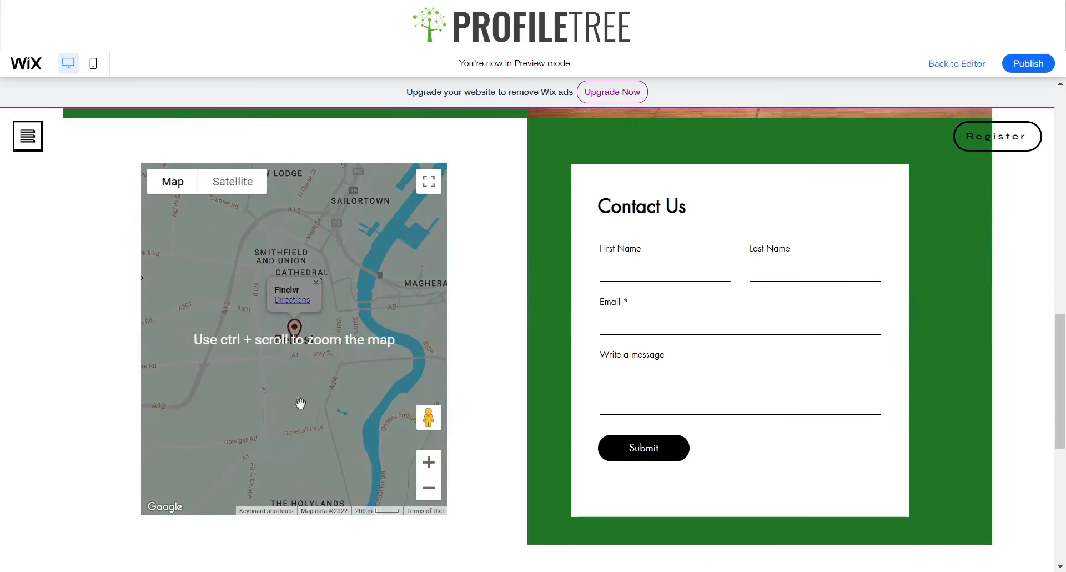
scroll(435, 392, "down", 5)
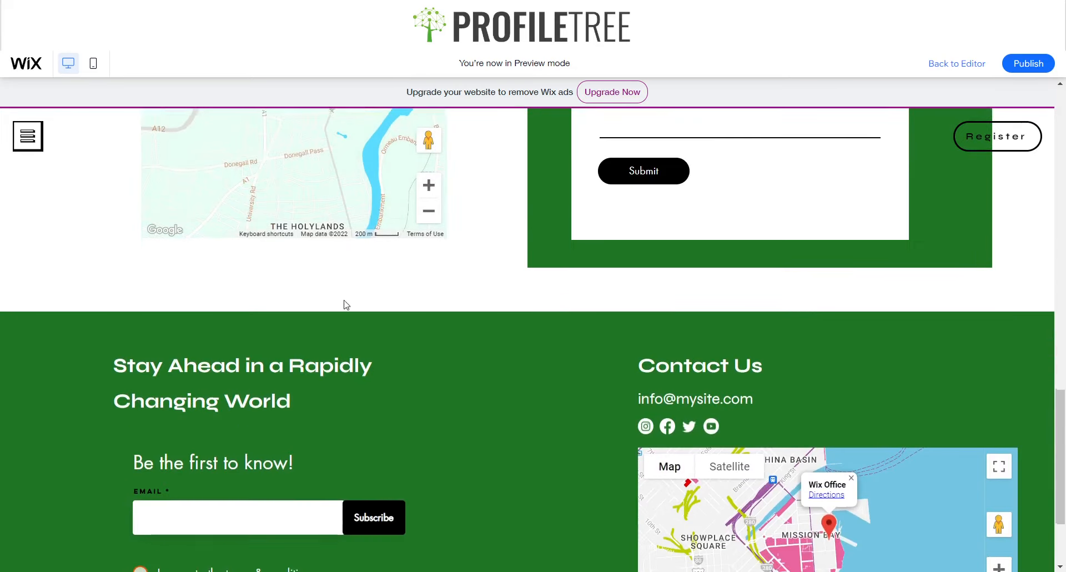
scroll(333, 278, "up", 3)
scroll(377, 419, "down", 3)
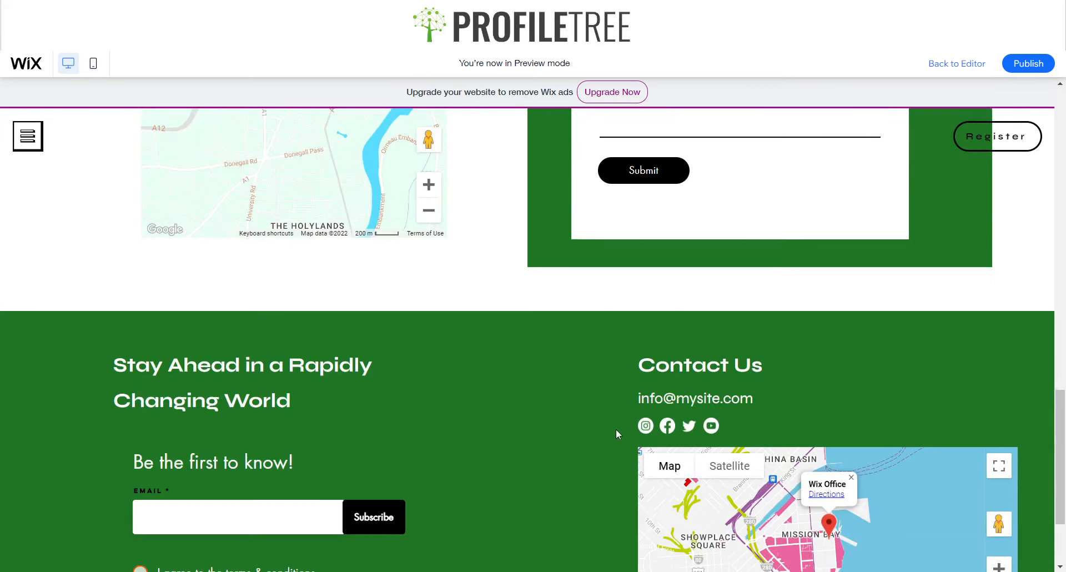
scroll(616, 429, "up", 12)
scroll(592, 409, "up", 4)
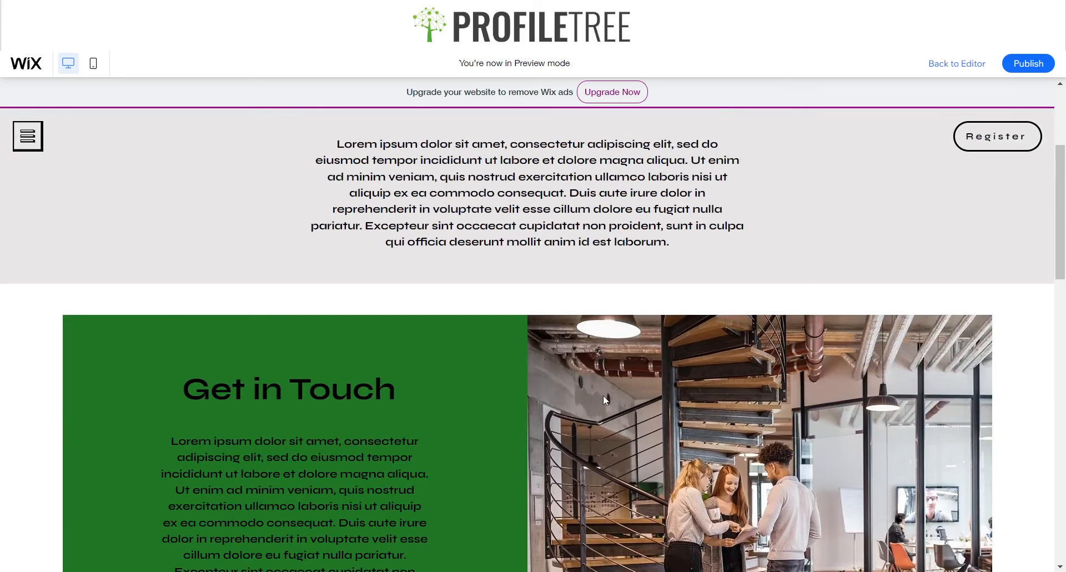
scroll(722, 398, "up", 4)
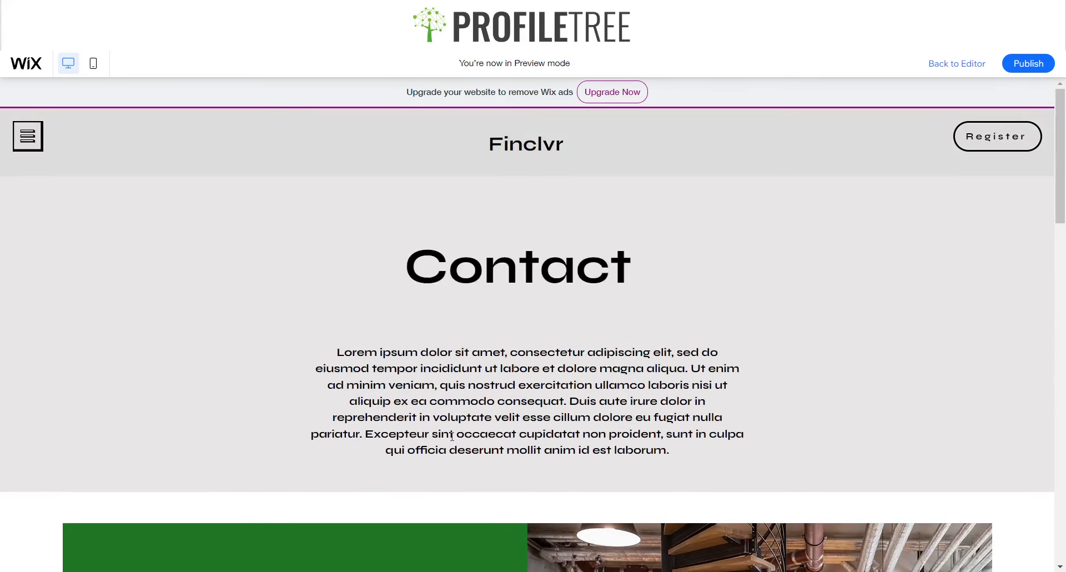
scroll(465, 428, "down", 6)
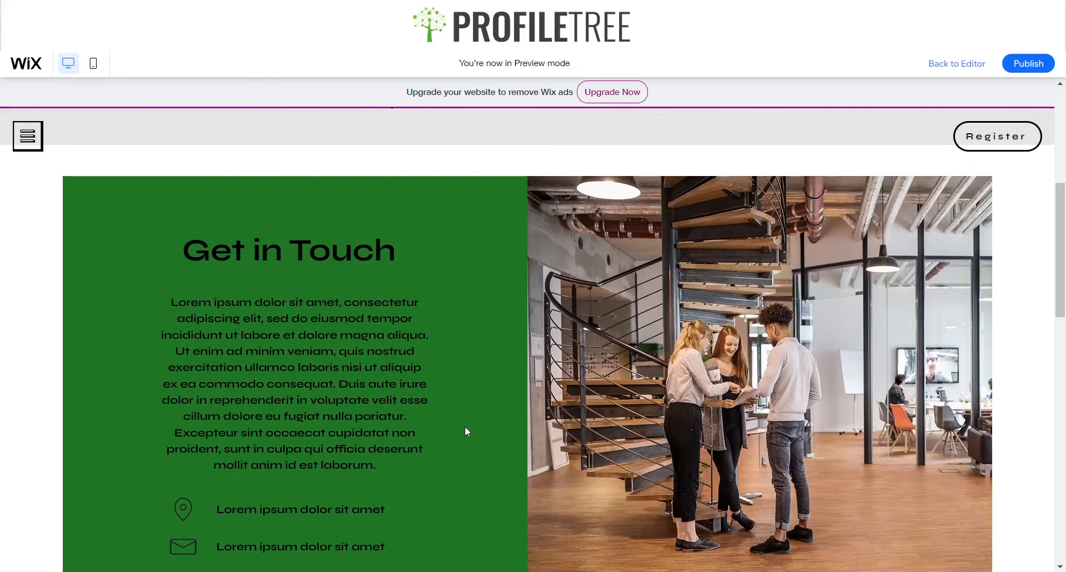